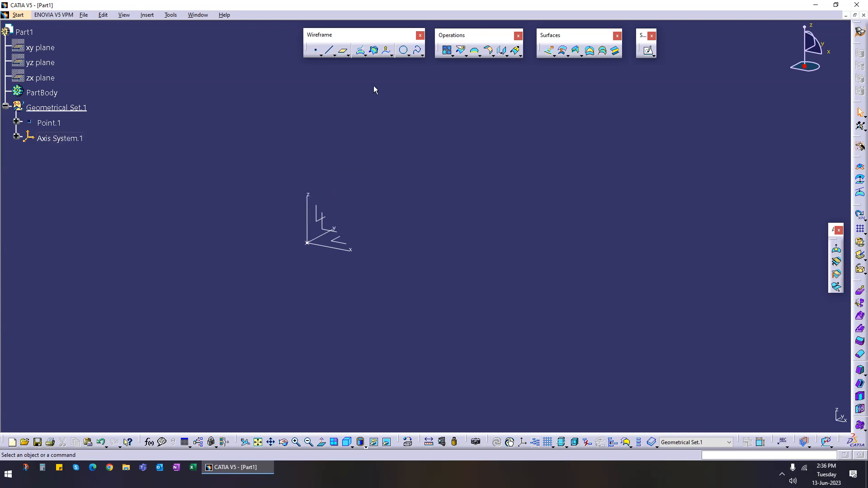
left_click(568, 56)
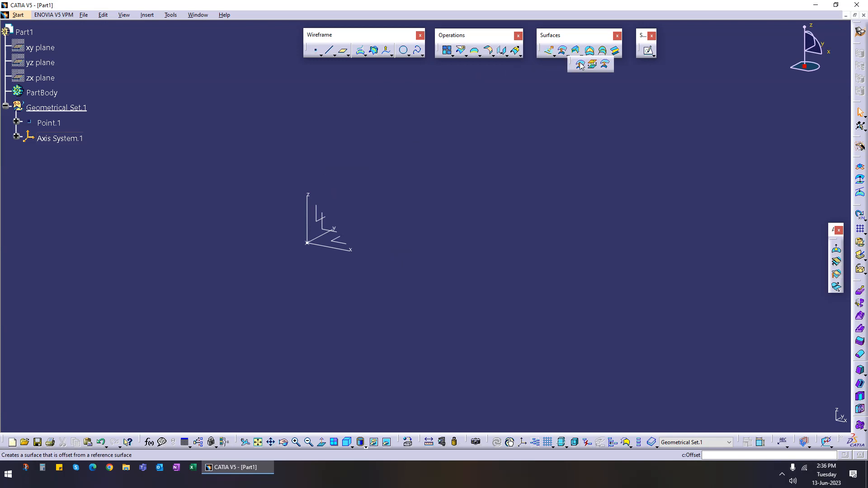
left_click(379, 55)
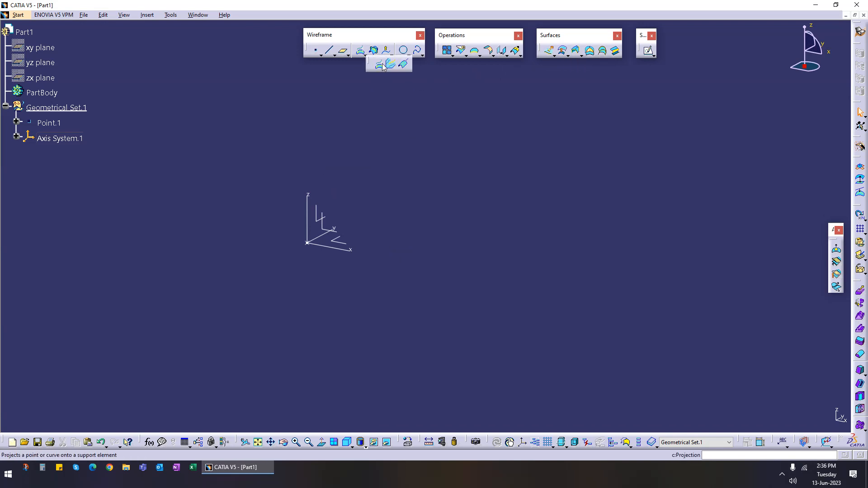
left_click(432, 77)
left_click(390, 55)
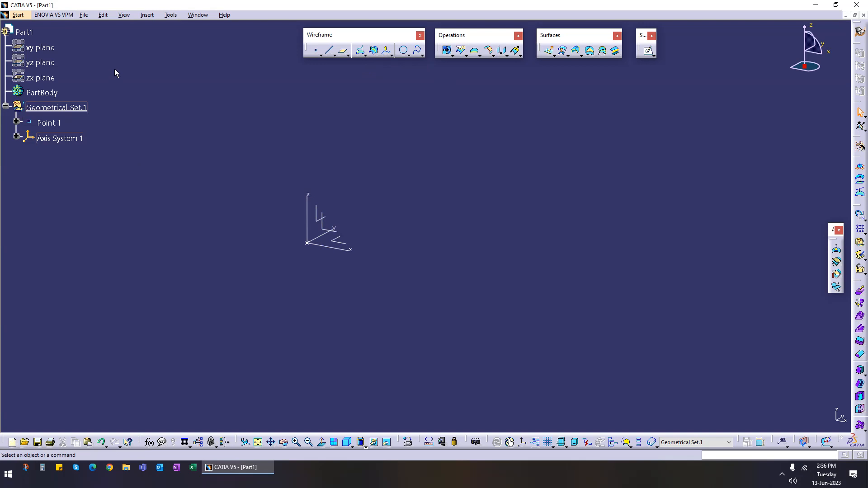
Step: Insert a new geometrical set under Part1
left_click(147, 15)
left_click(176, 46)
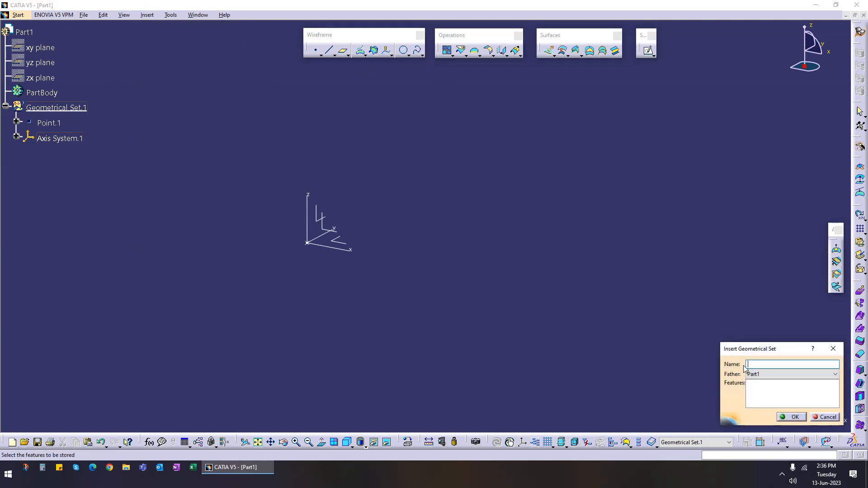
left_click(783, 416)
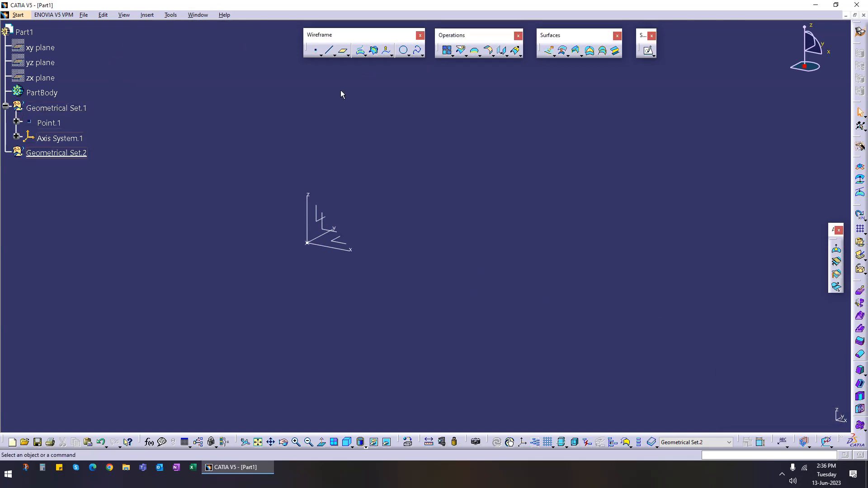
middle_click_drag(355, 266, 422, 215)
left_click(330, 51)
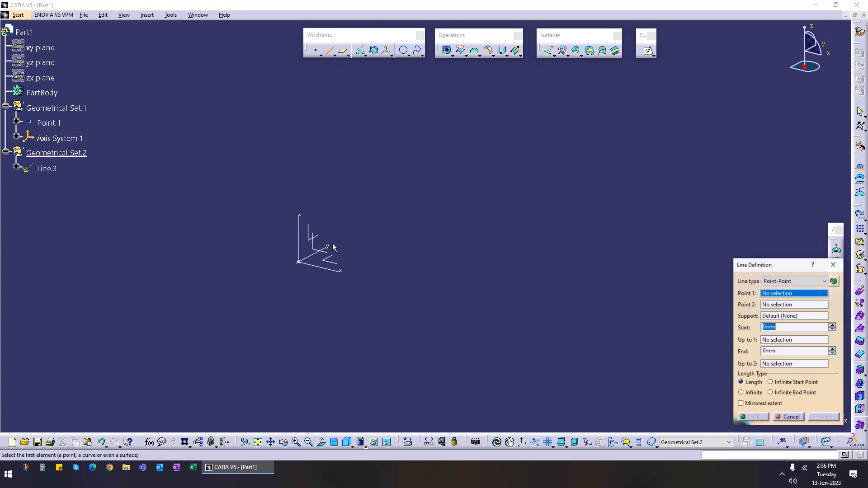
left_click(319, 253)
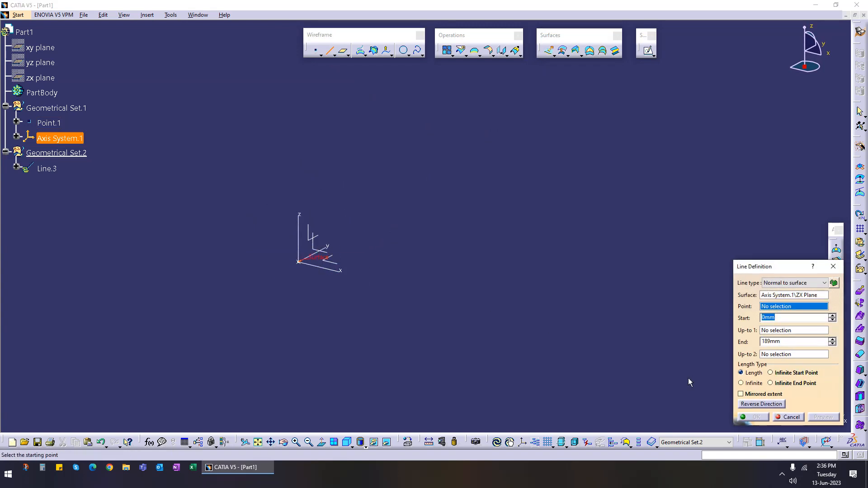
left_click(799, 418)
Step: Create a point on the axis system's ZX plane at about H 48 mm and V 60 mm
left_click(316, 51)
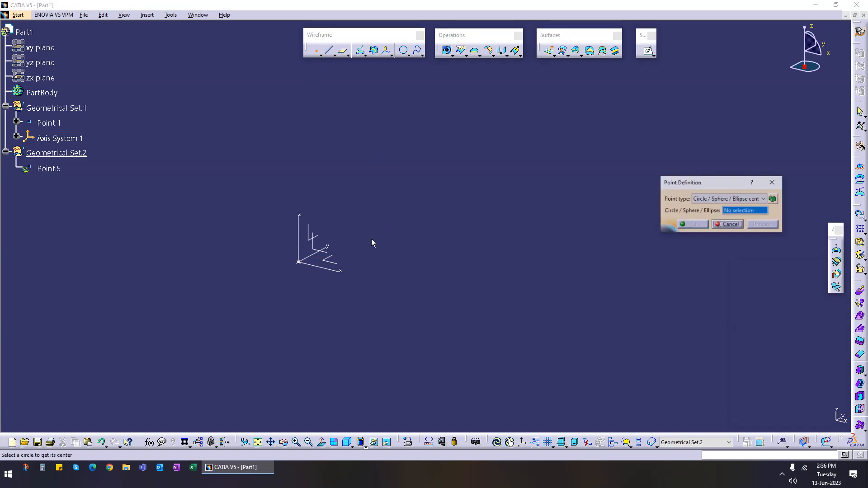
left_click(317, 250)
left_click(431, 173)
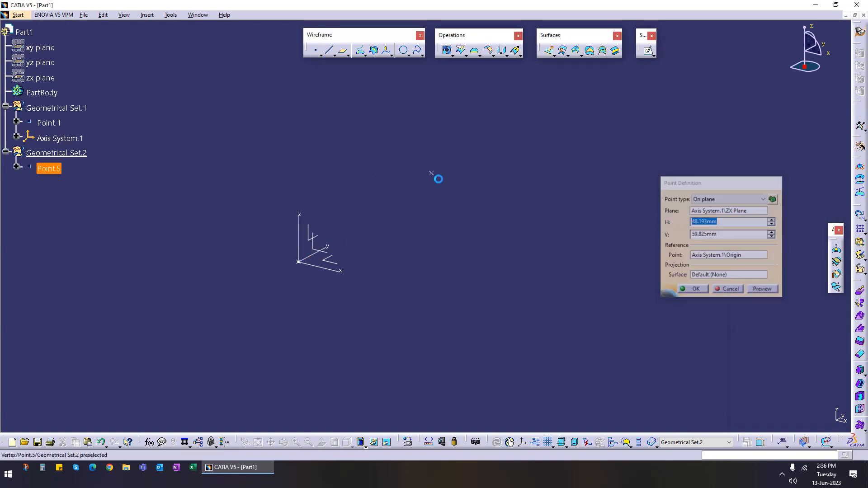
Step: Create a 189 mm line from the new point along the axis system's Y axis
left_click(329, 50)
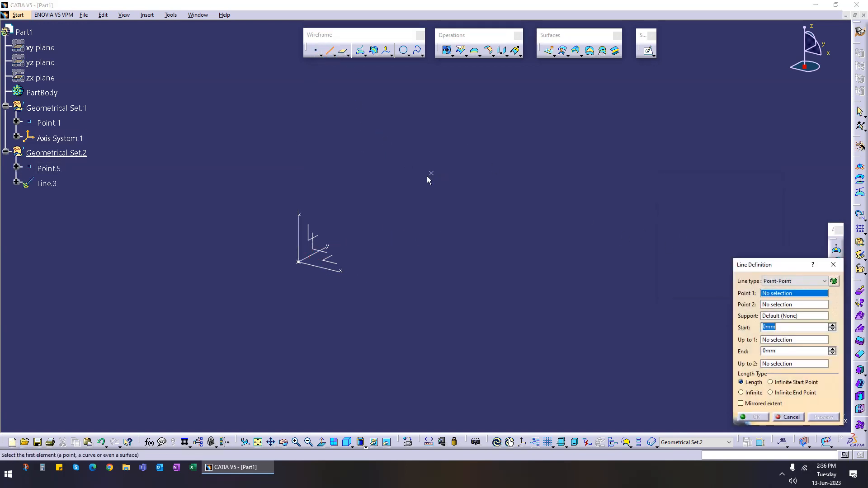
left_click(436, 179)
left_click(330, 246)
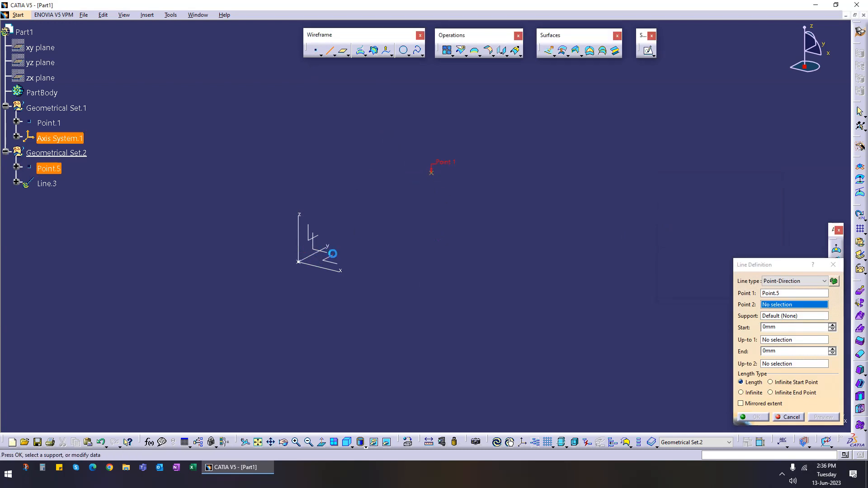
left_click(753, 383)
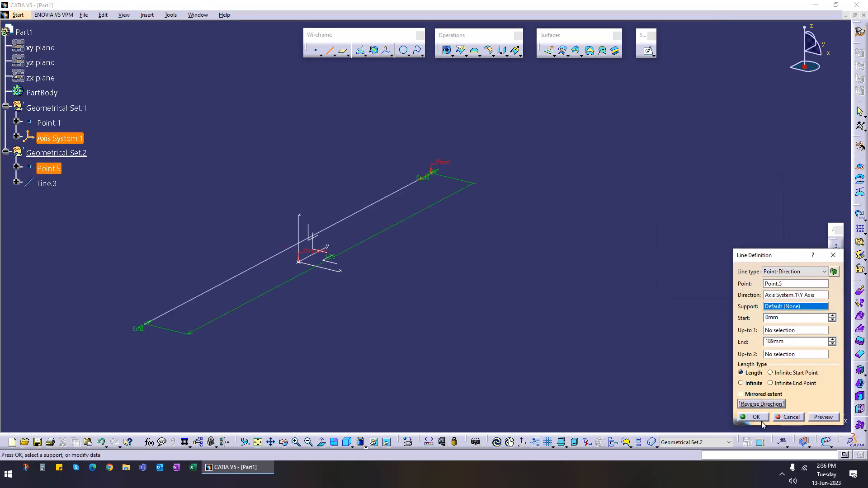
left_click(761, 421)
Step: Offset the line 22 mm with 3D Curve Offset, using the axis system's Z axis as pulling direction
middle_click_drag(452, 330, 444, 311)
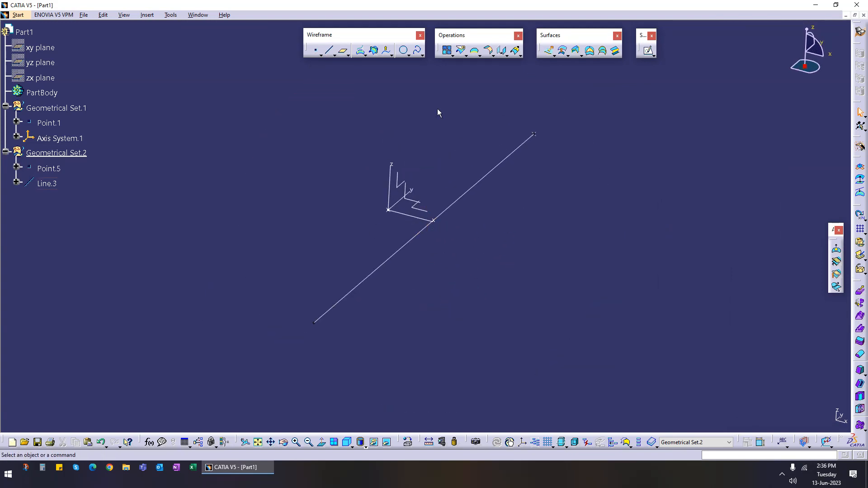
left_click(392, 56)
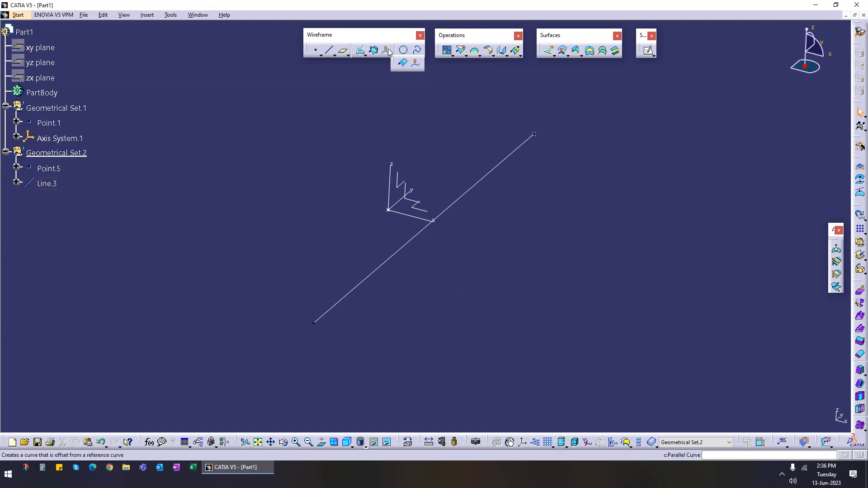
left_click(416, 66)
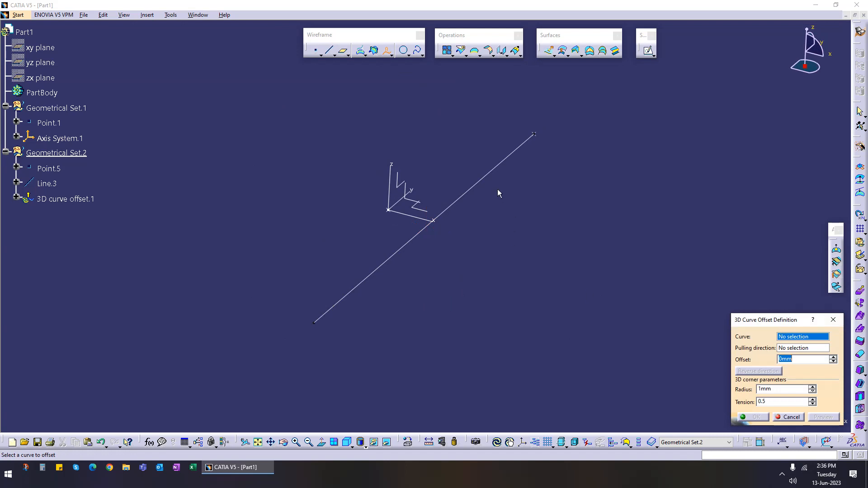
left_click(505, 159)
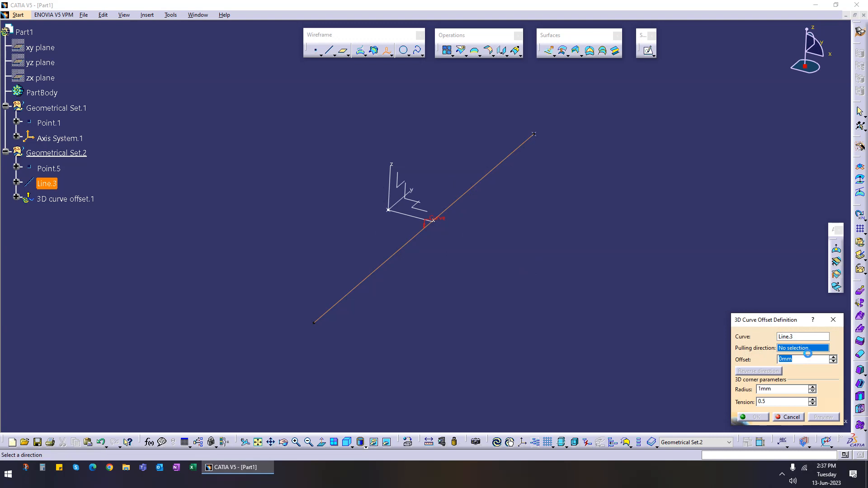
left_click(387, 178)
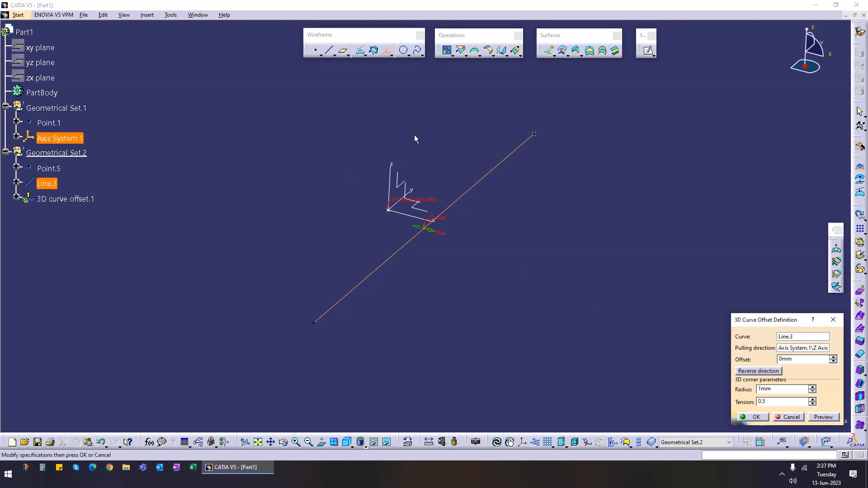
left_click_drag(413, 229, 473, 254)
left_click(763, 417)
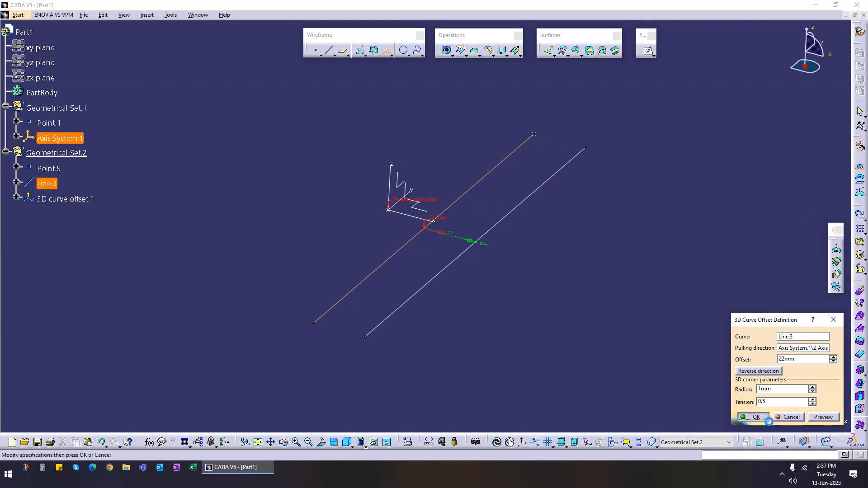
left_click(386, 50)
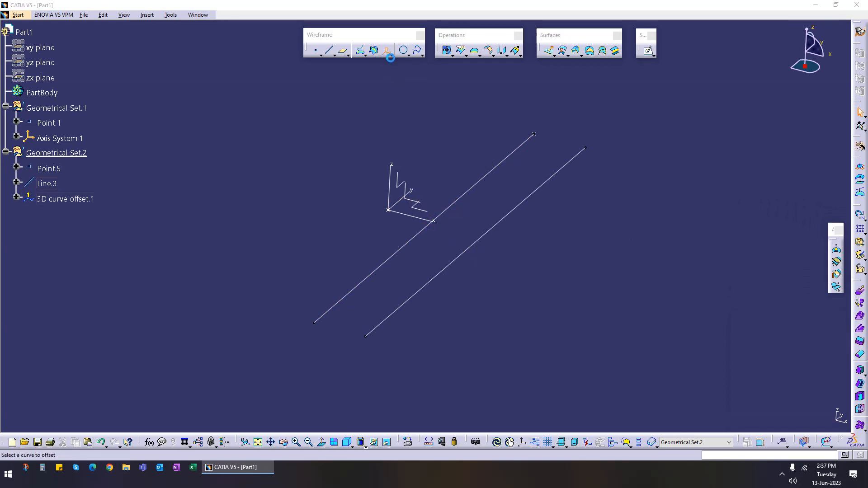
left_click(537, 189)
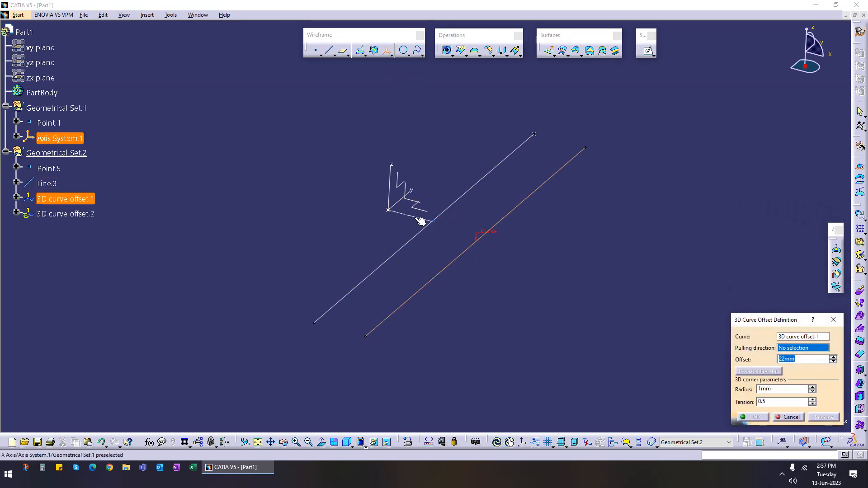
left_click(420, 221)
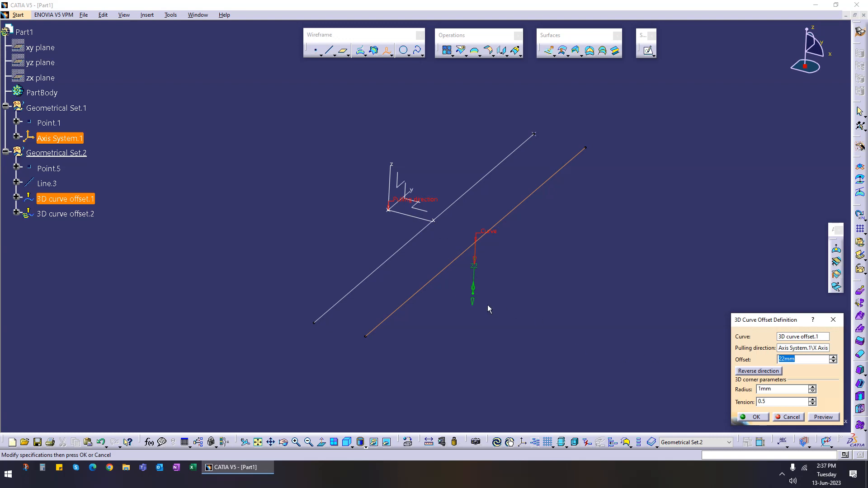
left_click_drag(479, 293, 511, 282)
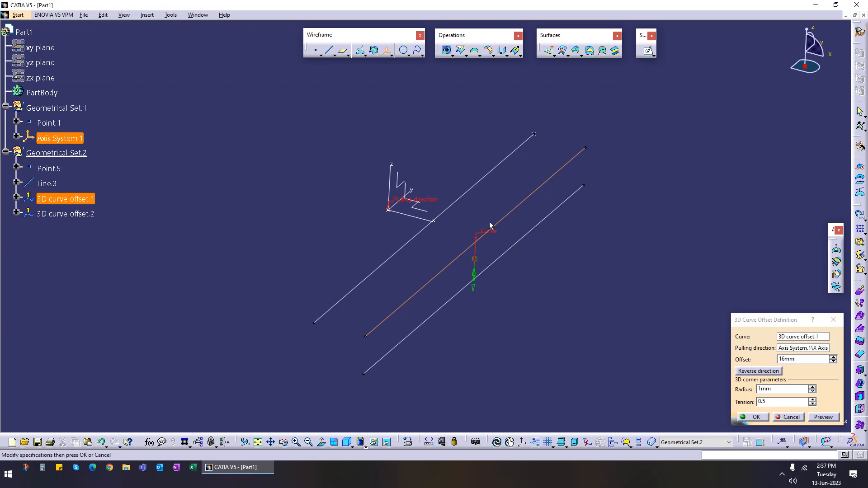
left_click(790, 417)
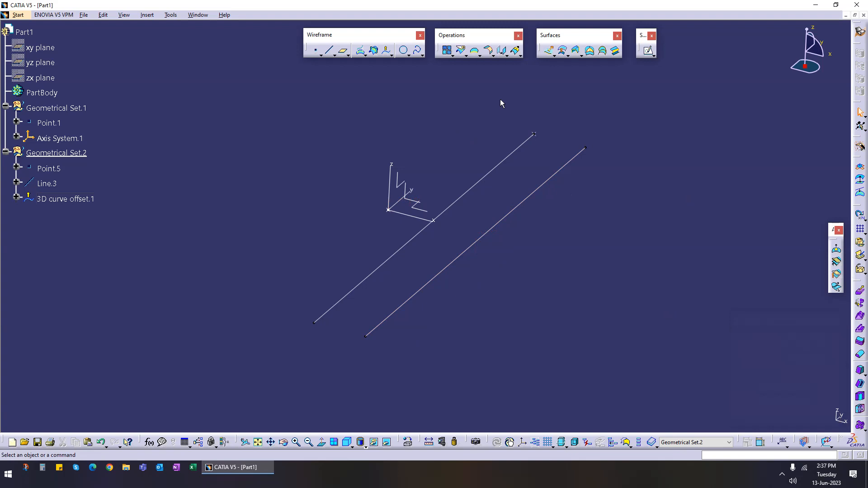
left_click(386, 50)
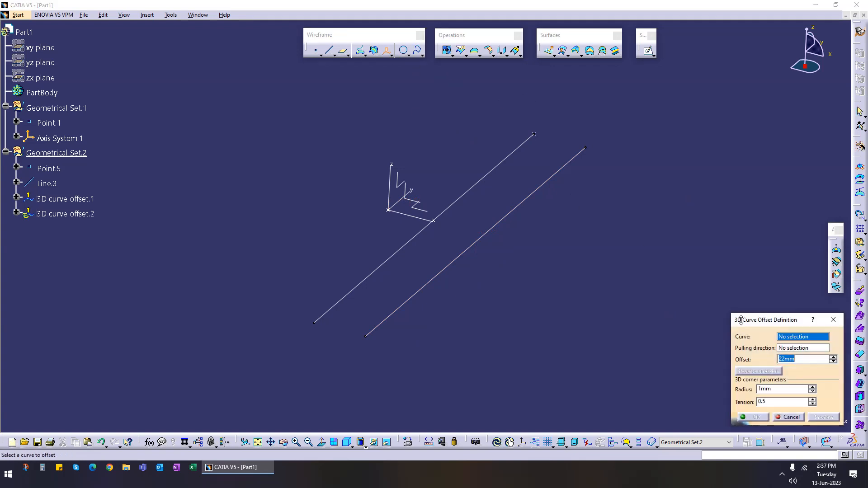
left_click(481, 181)
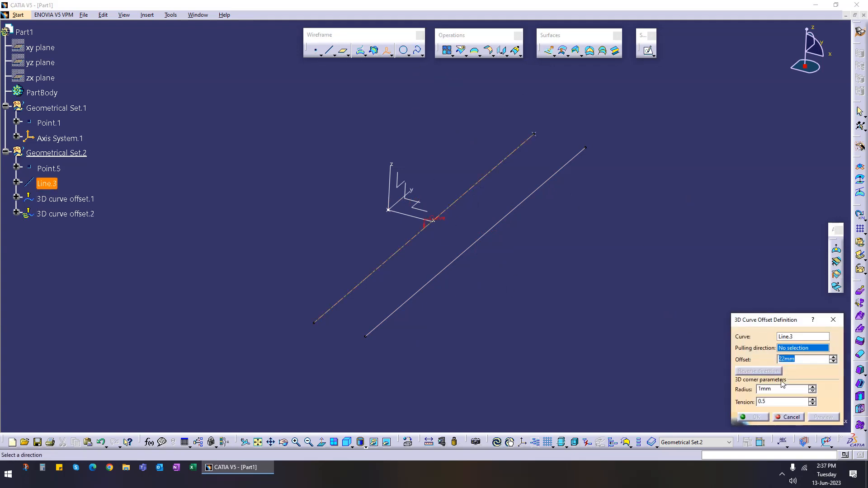
left_click(405, 208)
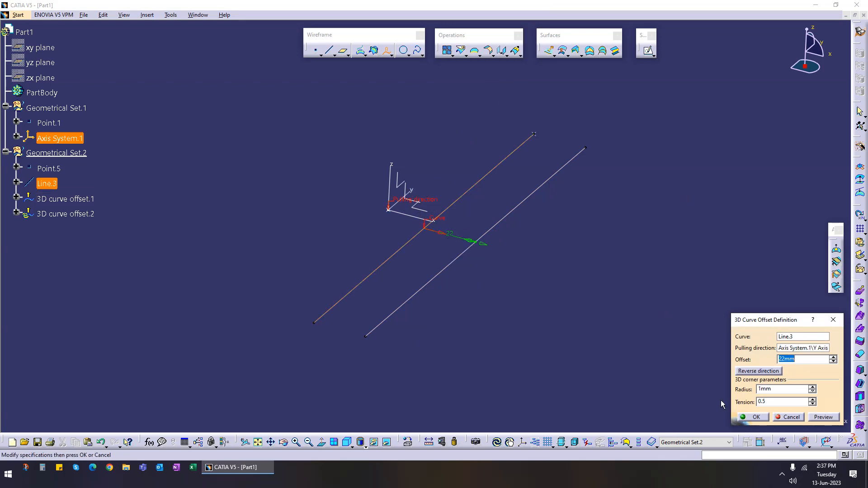
left_click(789, 417)
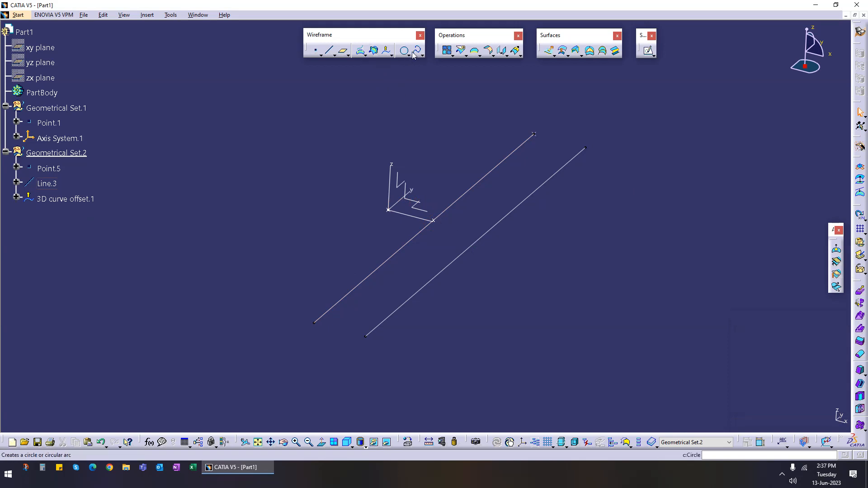
Step: Try to offset the 3D curve offset 1000 mm along the axis system's Y axis
left_click(387, 50)
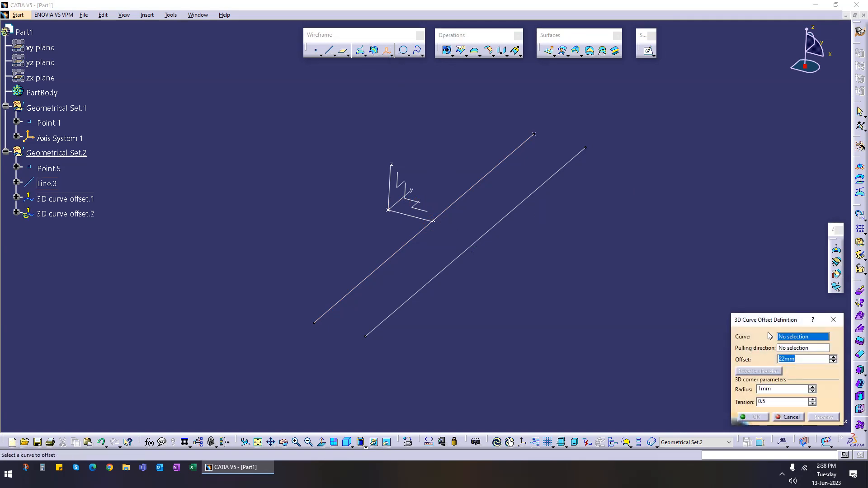
left_click(538, 188)
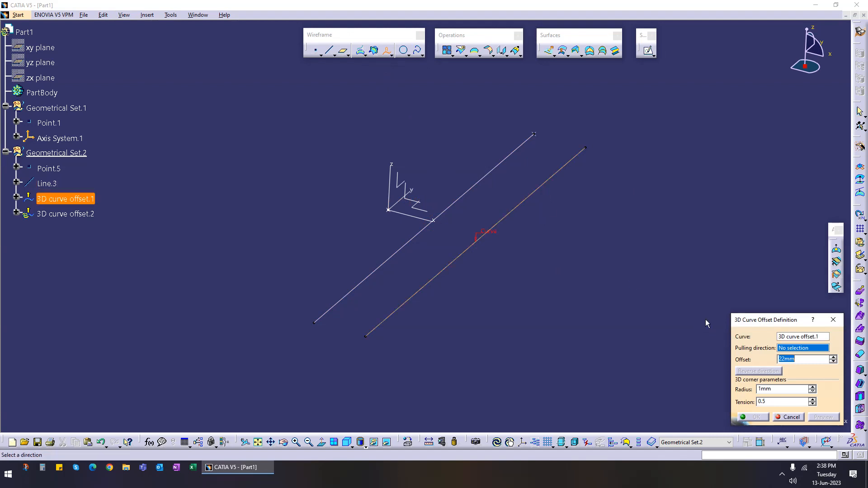
left_click(414, 193)
left_click_drag(474, 288, 473, 283)
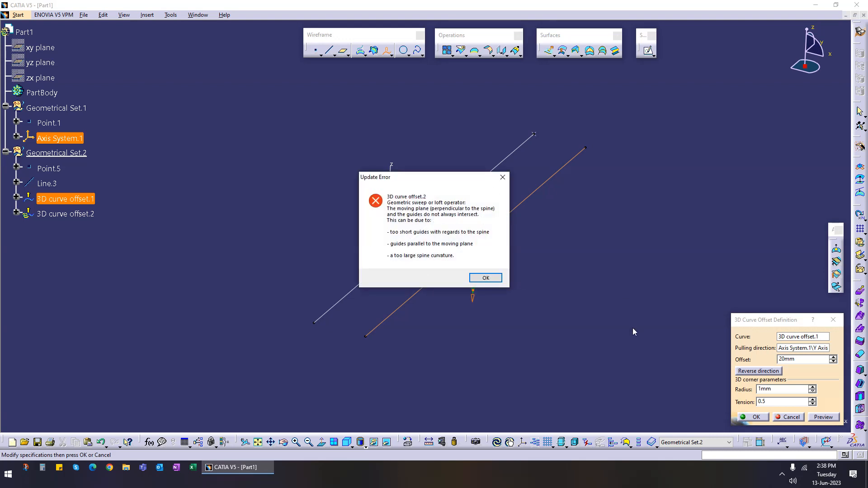
left_click(485, 277)
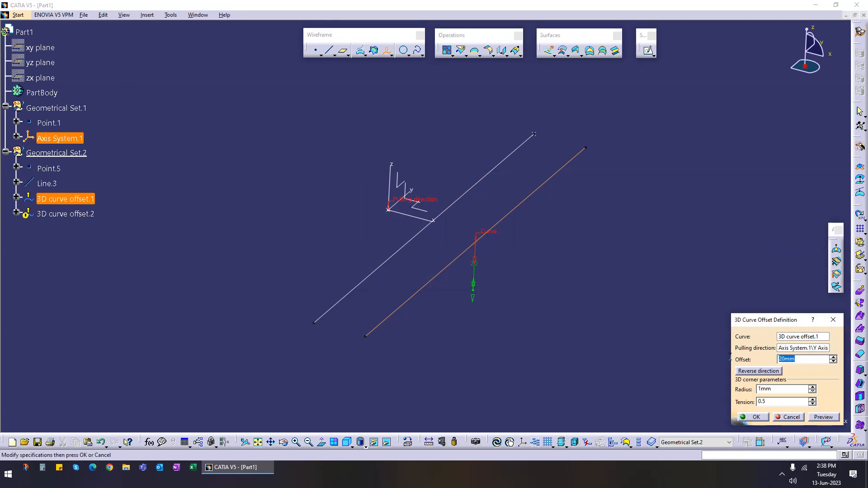
type("1000")
left_click(821, 417)
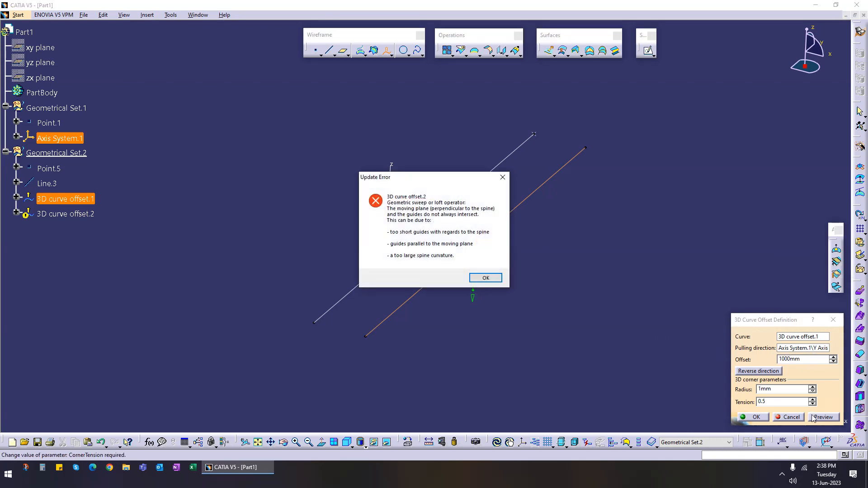
left_click(486, 278)
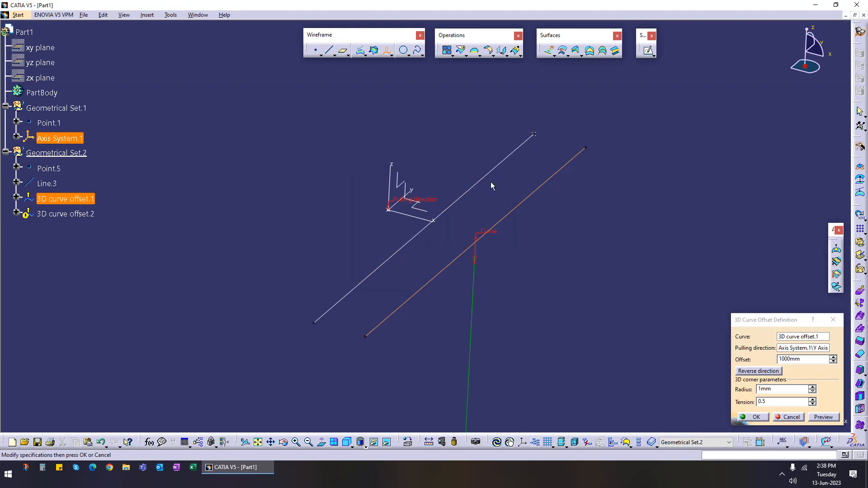
key("Escape")
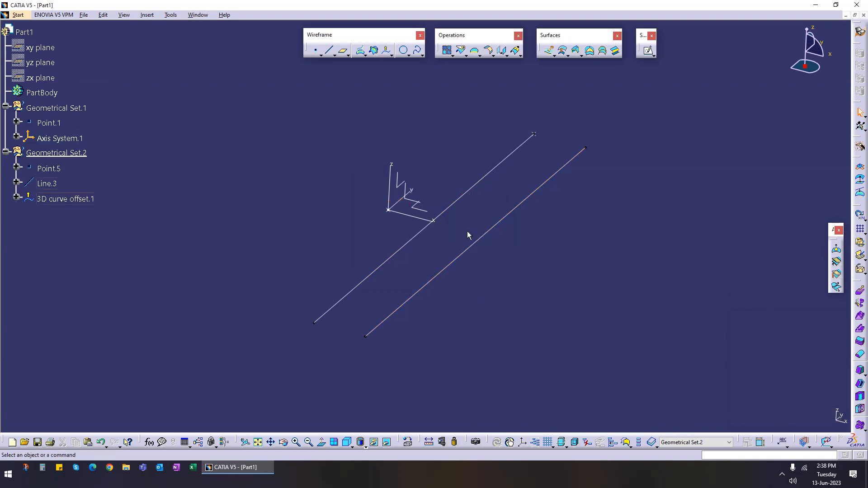
Step: Hide the original line and the 3D curve offset
left_click(485, 175)
key("ctrl+h")
left_click(527, 201)
key("ctrl+h")
Step: Create a 20 mm radius circle centred on the new point, on the axis system's ZX plane
left_click(403, 51)
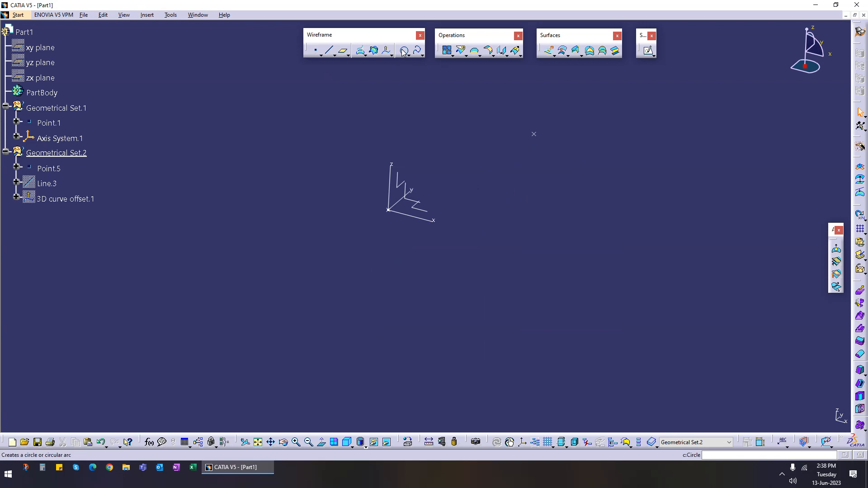
left_click(534, 134)
left_click(395, 202)
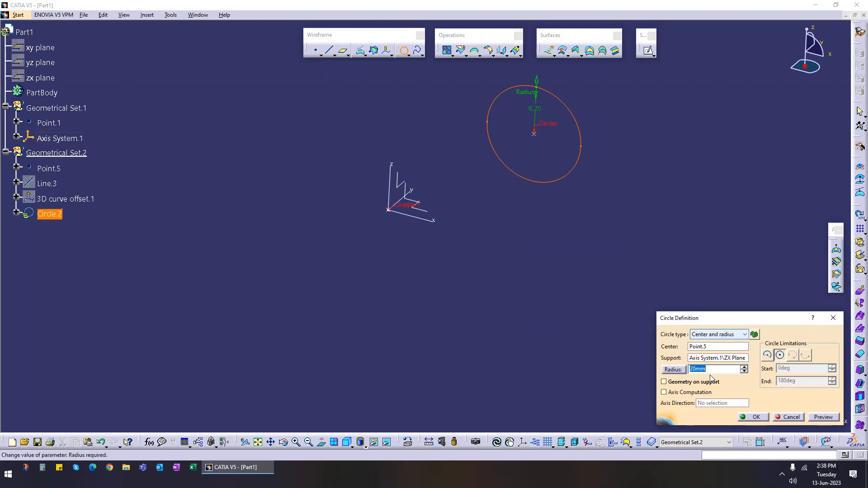
left_click(755, 416)
middle_click_drag(571, 192, 538, 187)
left_click(386, 50)
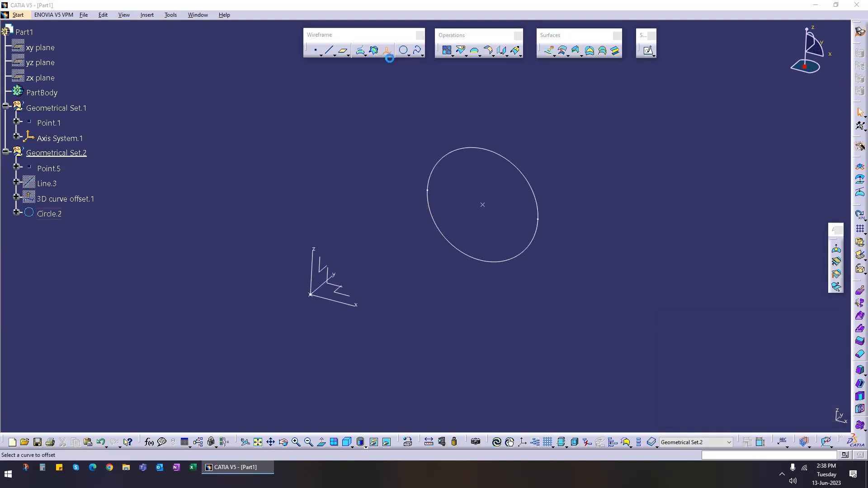
left_click(538, 204)
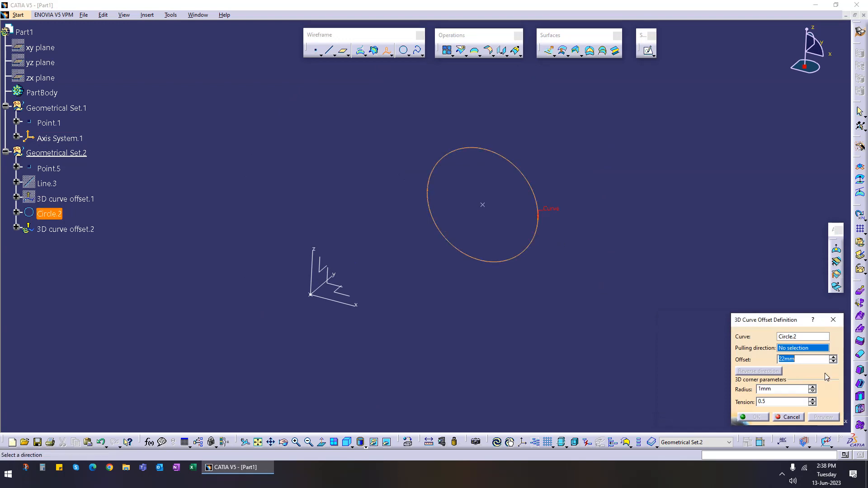
left_click(337, 278)
mouse_move(610, 243)
left_mouse_down()
mouse_move(622, 243)
mouse_move(531, 233)
mouse_move(616, 234)
mouse_move(522, 239)
mouse_move(592, 242)
left_mouse_up()
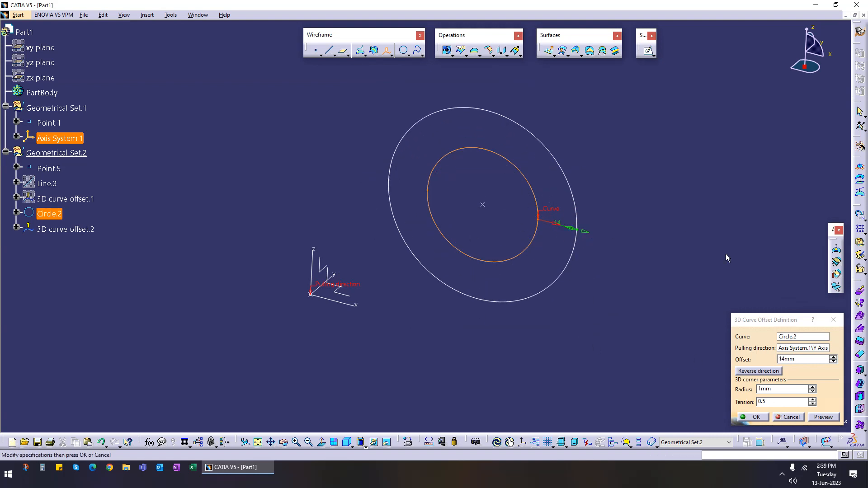
left_click(795, 417)
middle_click_drag(381, 302, 429, 262)
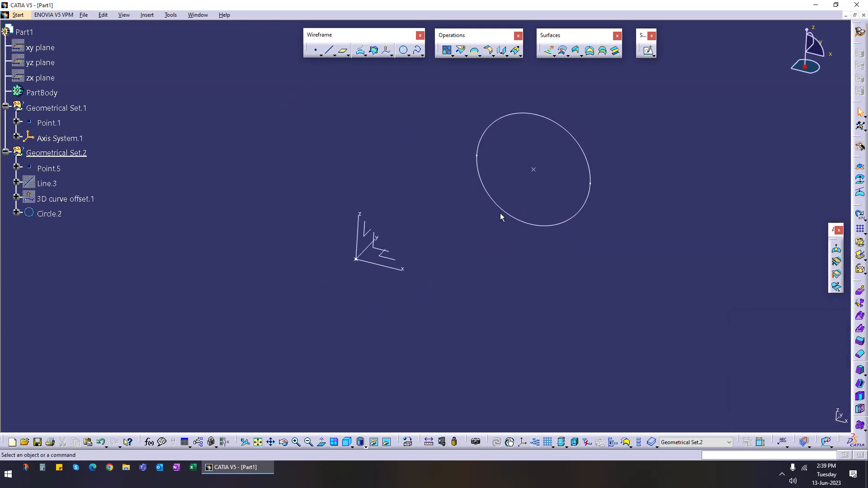
middle_click_drag(492, 243, 399, 265)
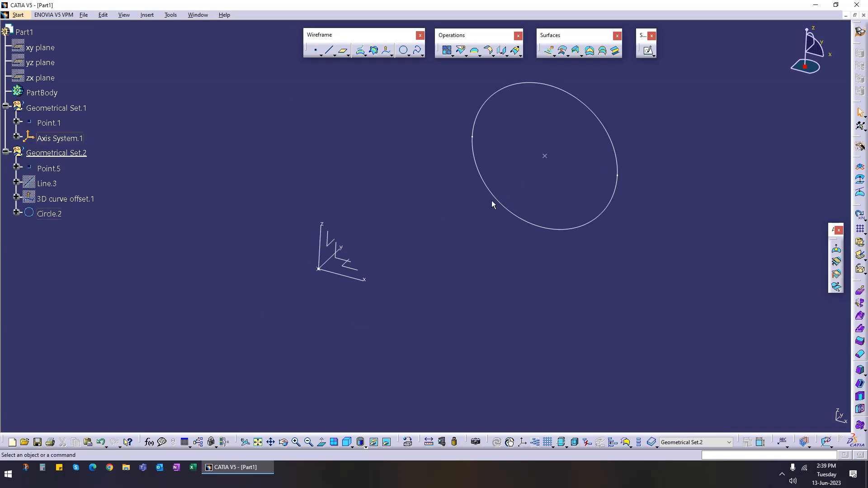
left_click(386, 50)
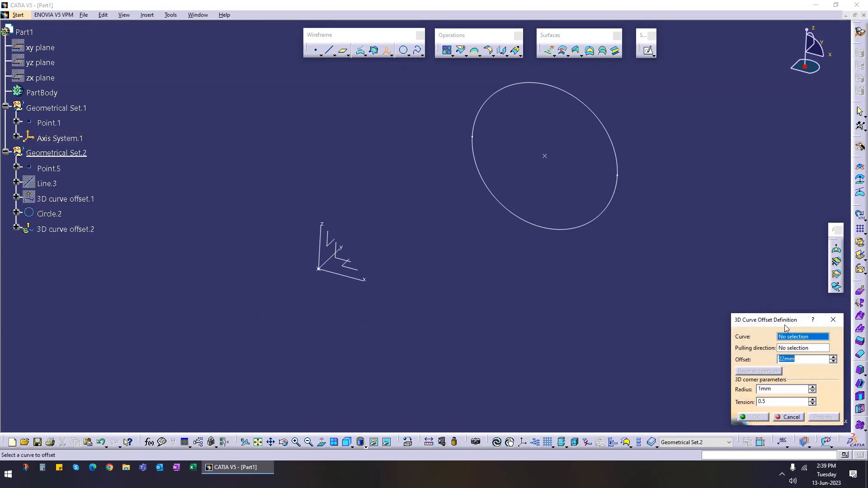
left_click(584, 227)
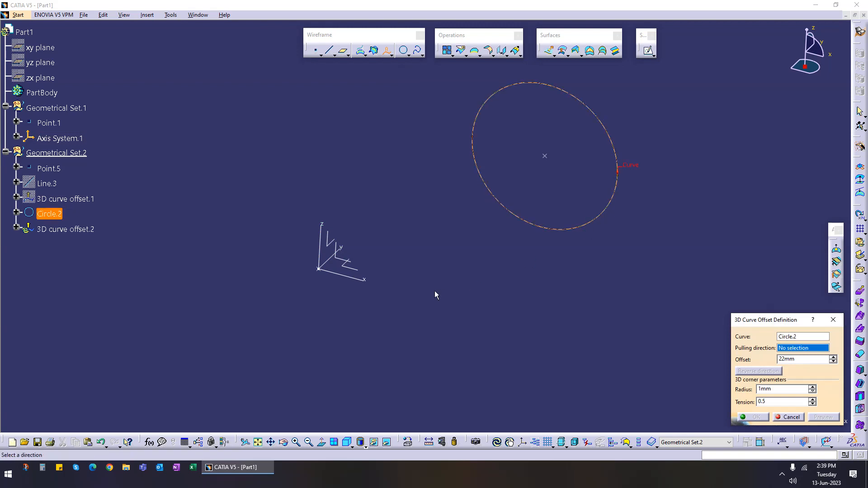
left_click(362, 282)
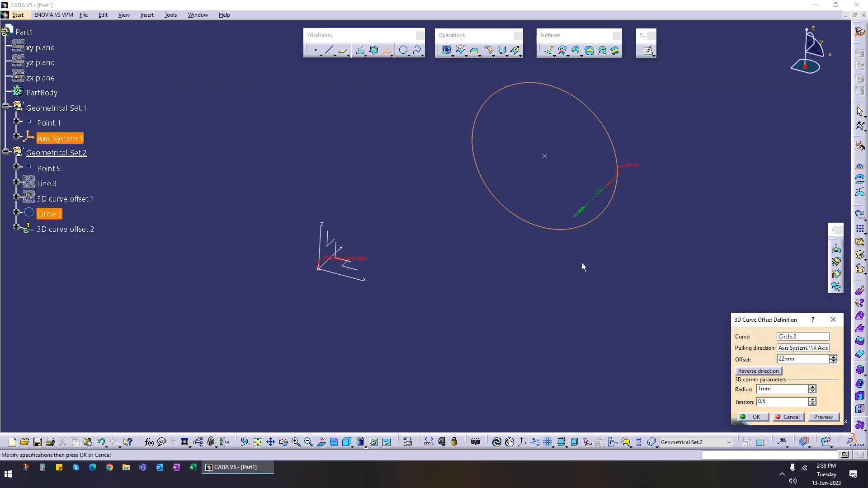
left_click_drag(581, 217, 529, 241)
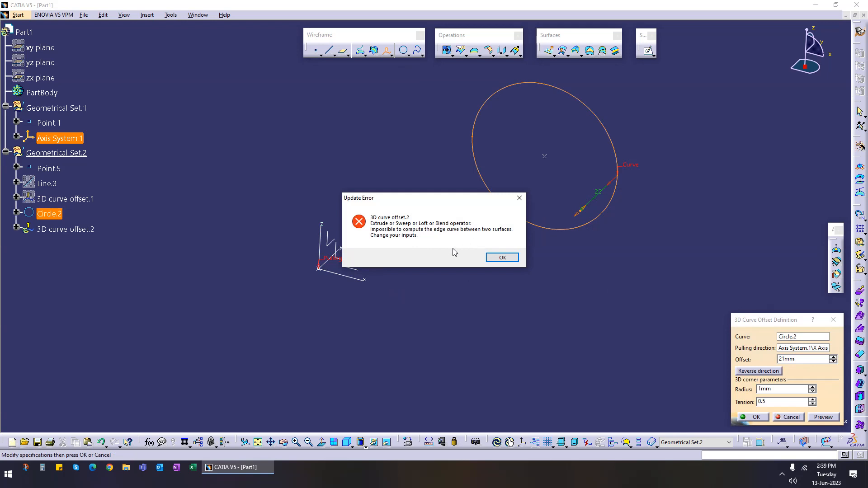
left_click(505, 261)
middle_click_drag(599, 221, 668, 384)
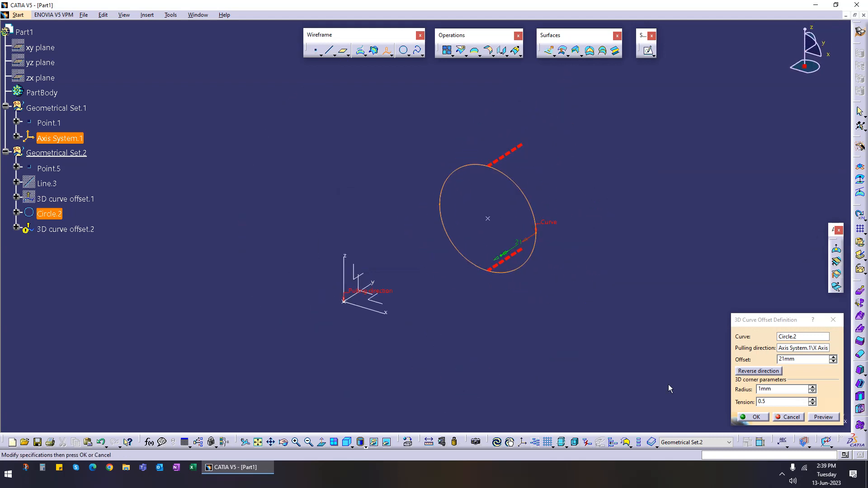
left_click(786, 417)
Step: Hide the circle
middle_click_drag(581, 313, 360, 103)
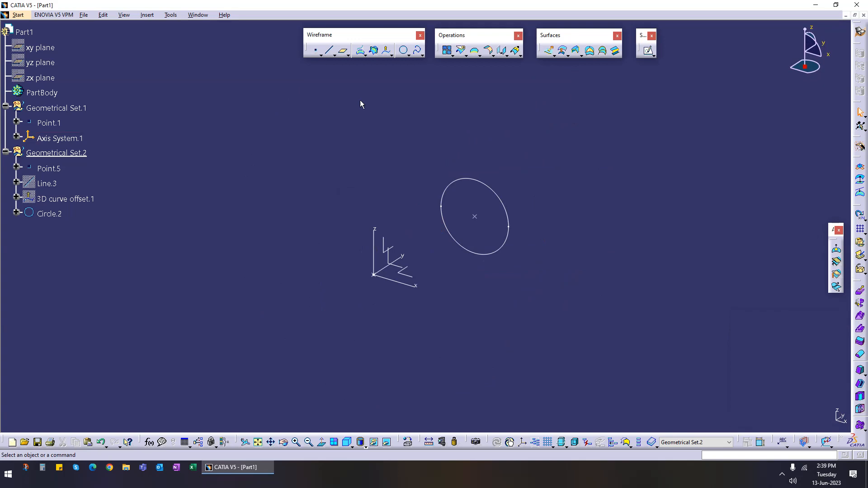
left_click(496, 195)
key("ctrl+h")
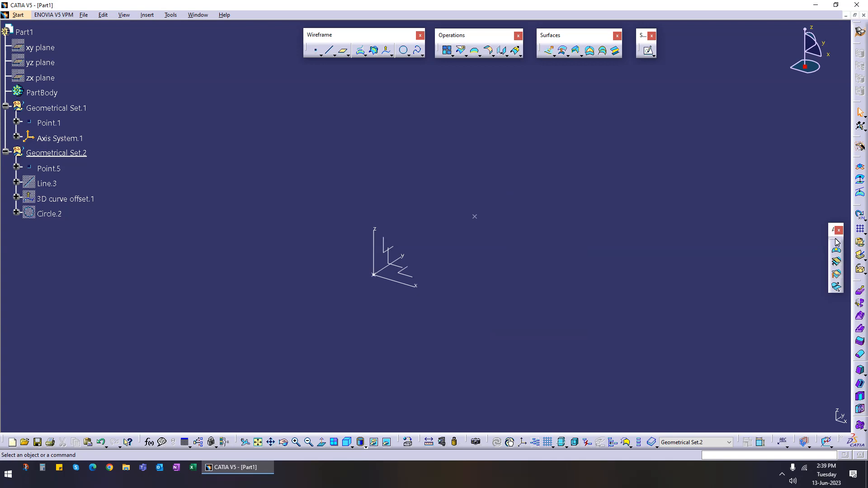
Step: Move the Advanced Surfaces toolbar into the workspace
left_click_drag(832, 229, 704, 124)
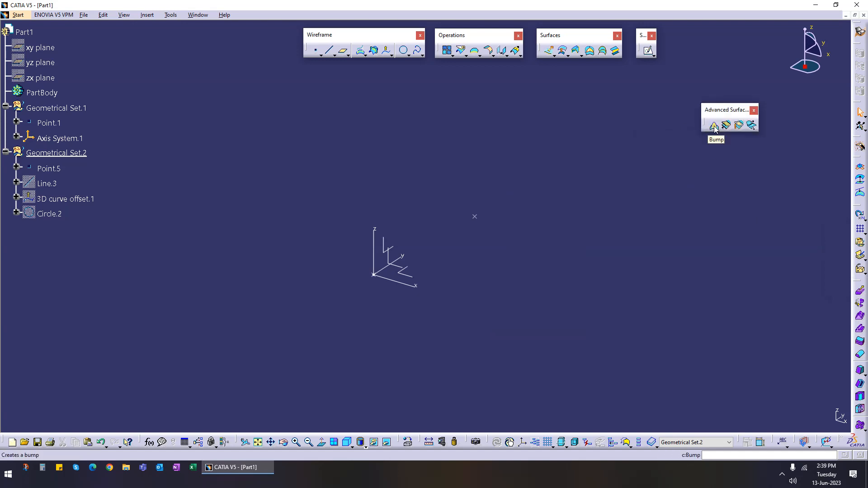
left_click(714, 127)
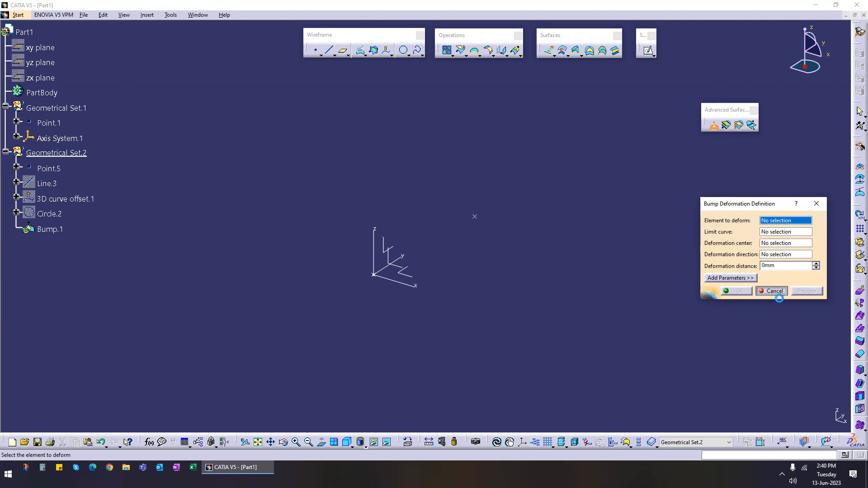
left_click(773, 290)
Step: Create a 189 mm line from the point along the axis system's Y axis
left_click(329, 51)
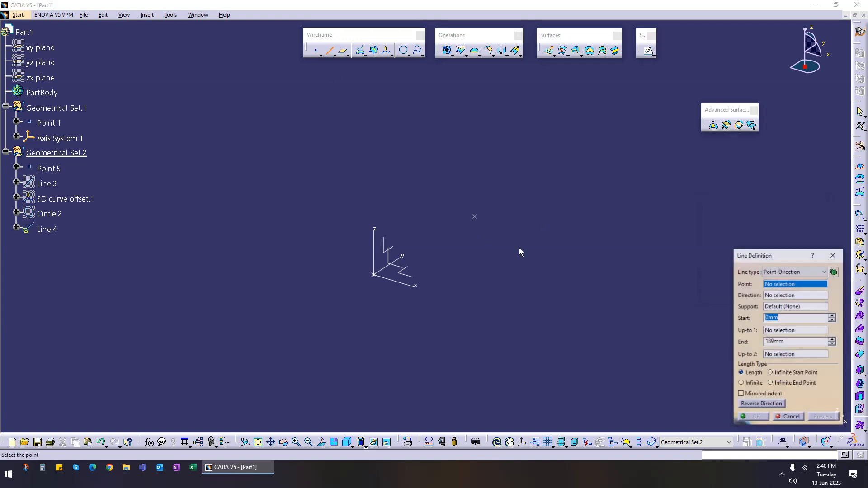
left_click(474, 217)
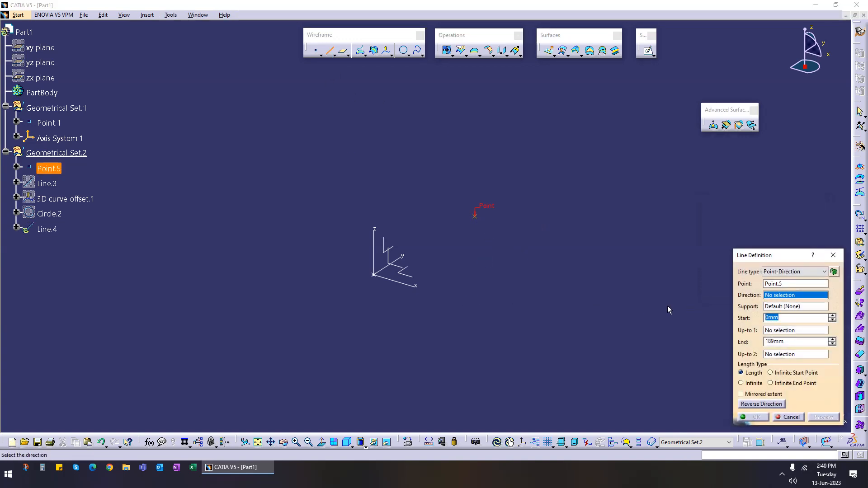
left_click(392, 263)
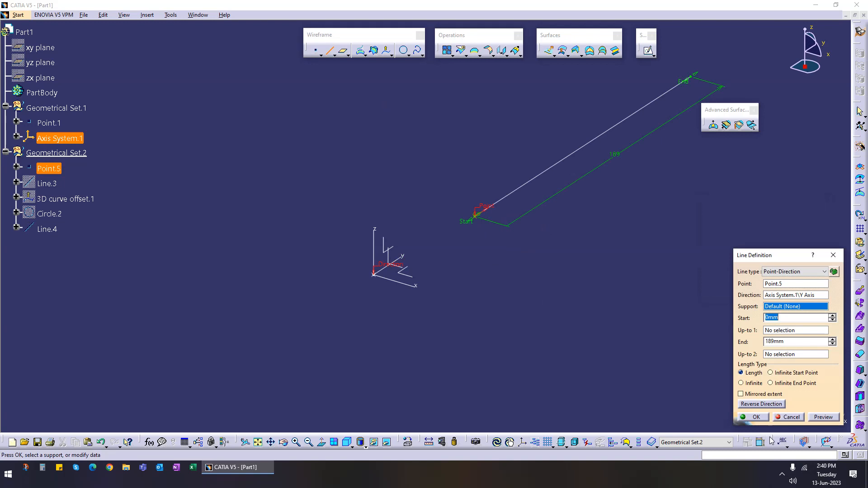
left_click(755, 416)
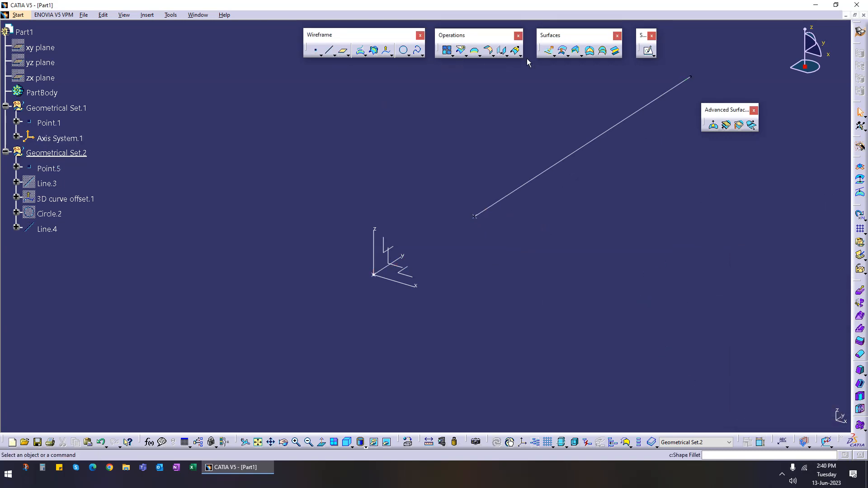
Step: Extrude the new line -100 mm along the axis system's X axis into a surface
left_click(549, 50)
left_click(576, 151)
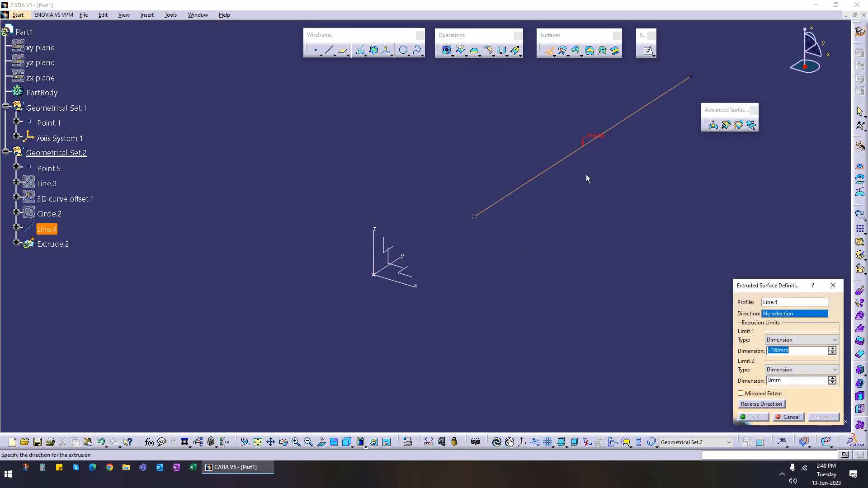
left_click(385, 295)
middle_click_drag(525, 228, 491, 234)
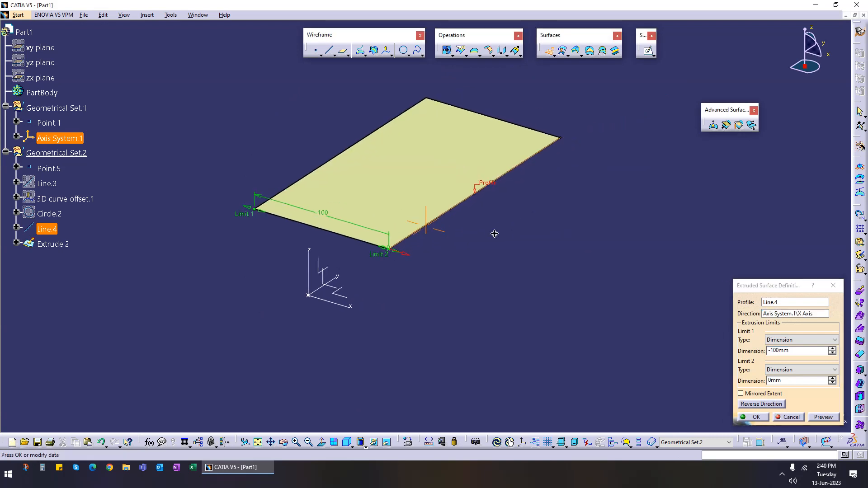
left_click(752, 417)
Step: Create a point on the extruded surface near its centre
middle_click_drag(532, 136, 463, 162)
left_click(315, 51)
left_click(383, 192)
left_click(383, 192)
left_click(682, 290)
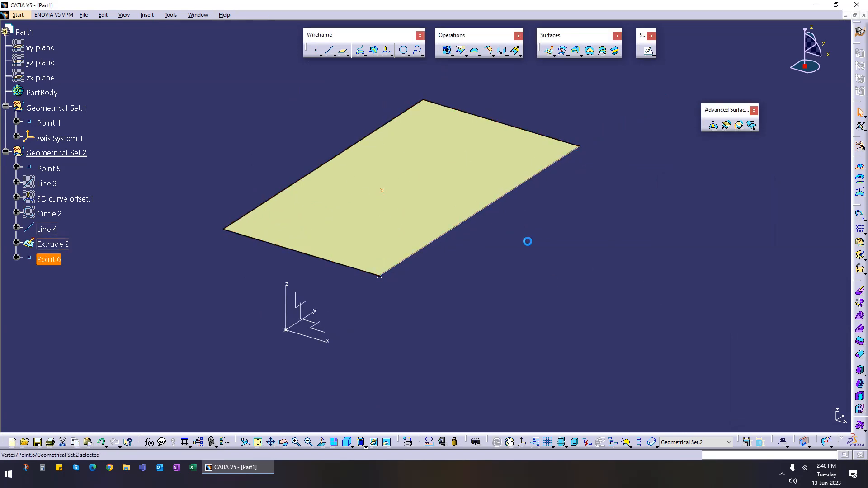
left_click(487, 86)
Step: Create a circle of about 39 mm radius centred on the new point, supported by the extruded surface
left_click(403, 50)
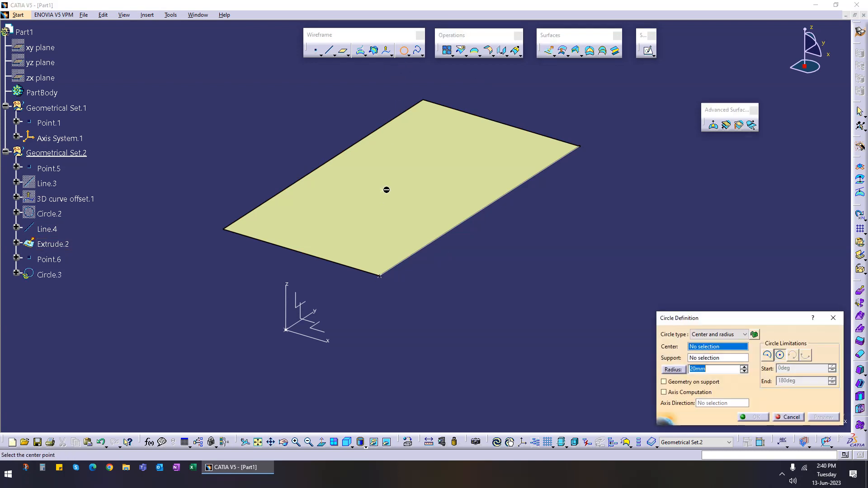
left_click(386, 195)
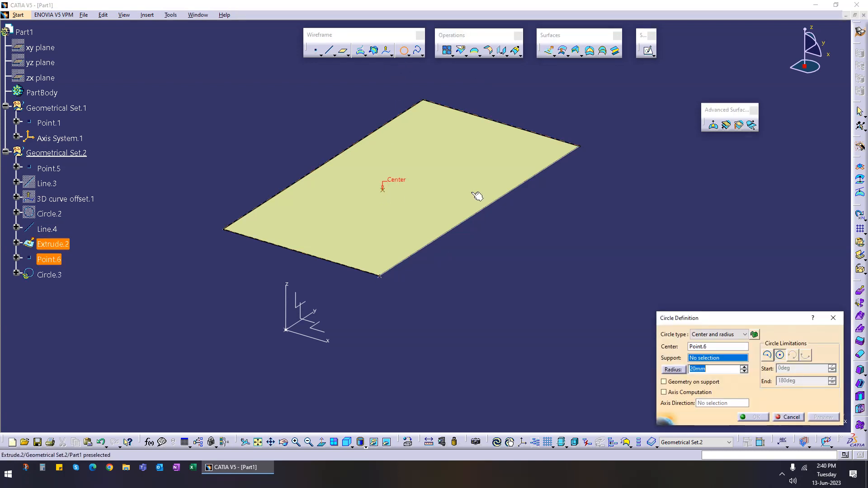
left_click(446, 166)
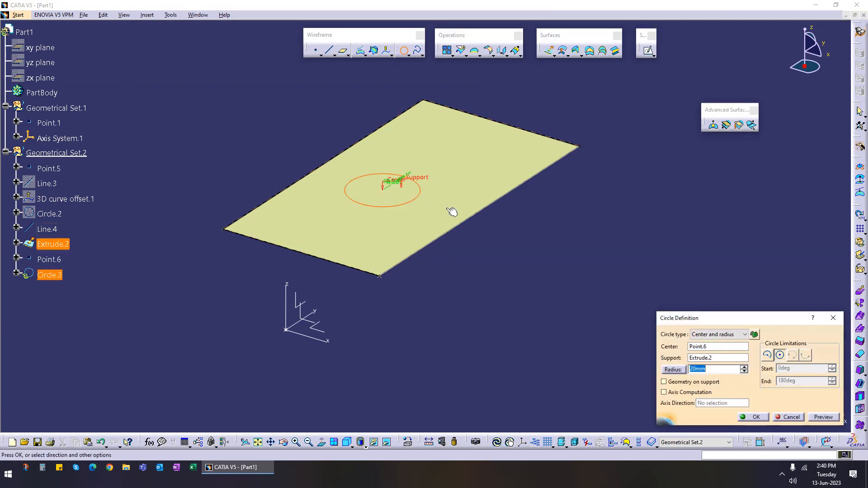
left_click_drag(409, 177, 430, 164)
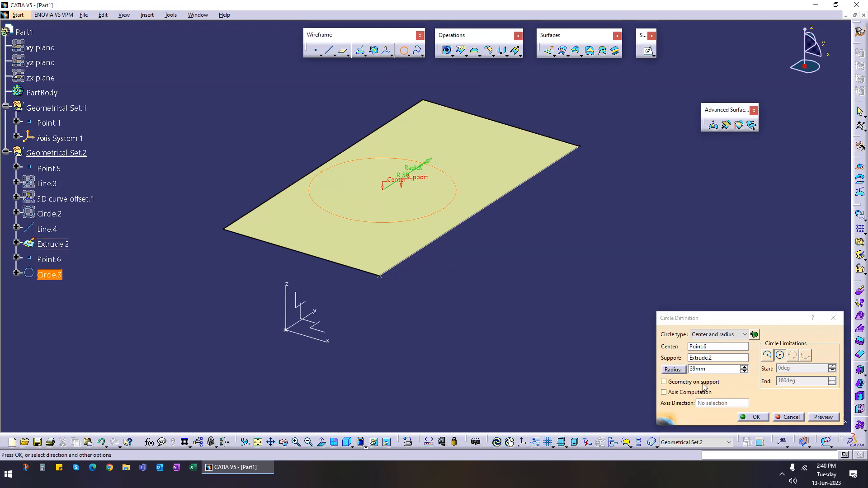
left_click(752, 416)
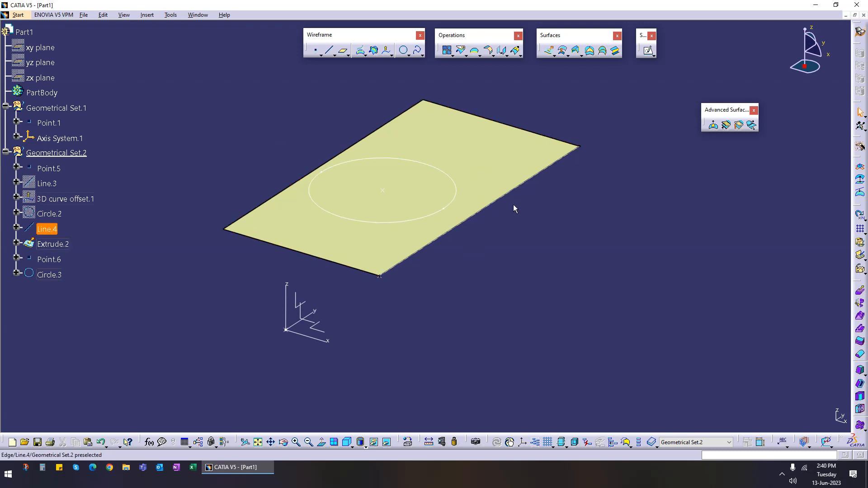
Step: Bump the extruded surface inside the circle, centred on the point, along the Z axis, 20 mm, and preview it
left_click(716, 130)
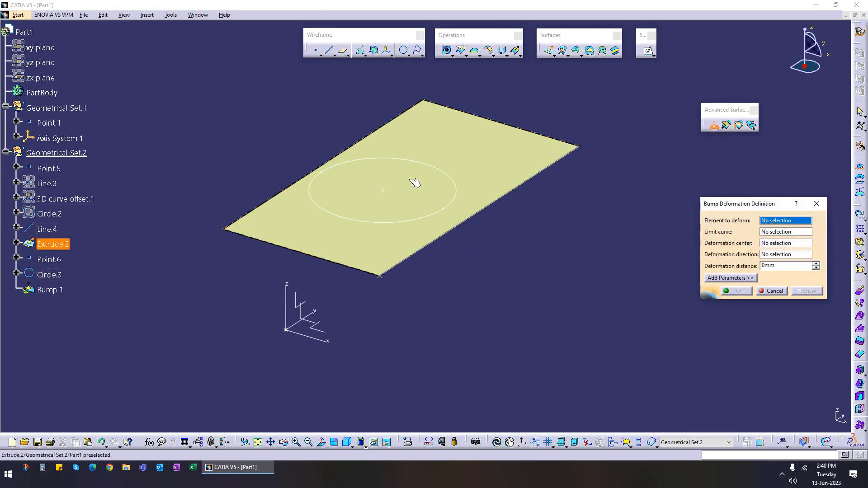
left_click(483, 160)
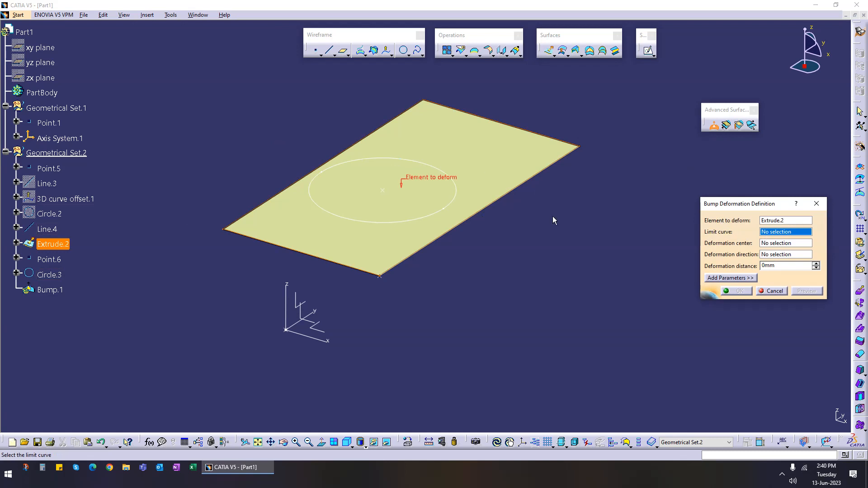
left_click(457, 202)
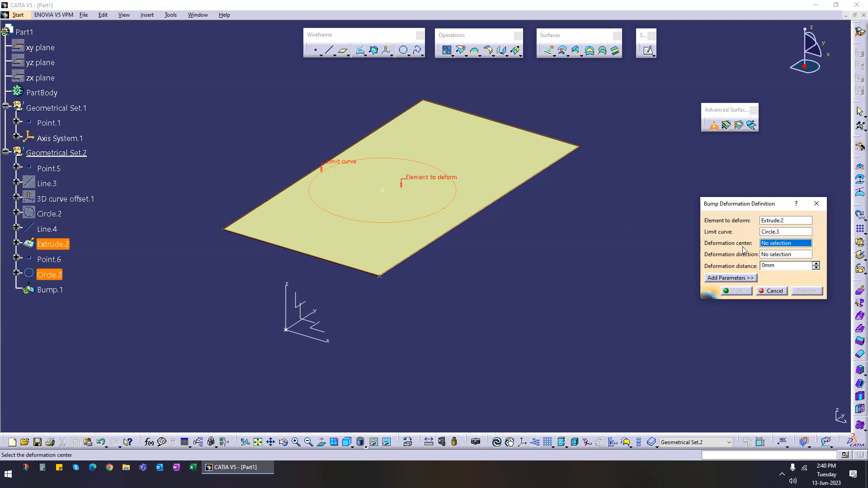
left_click(384, 197)
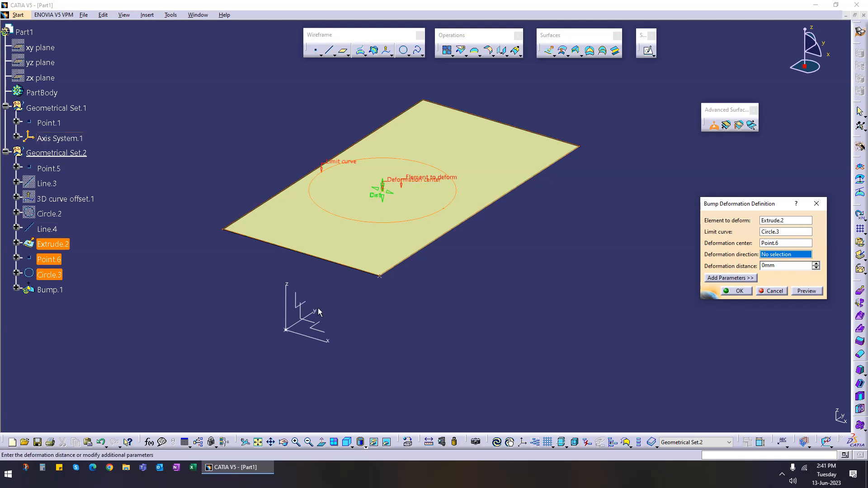
left_click(292, 300)
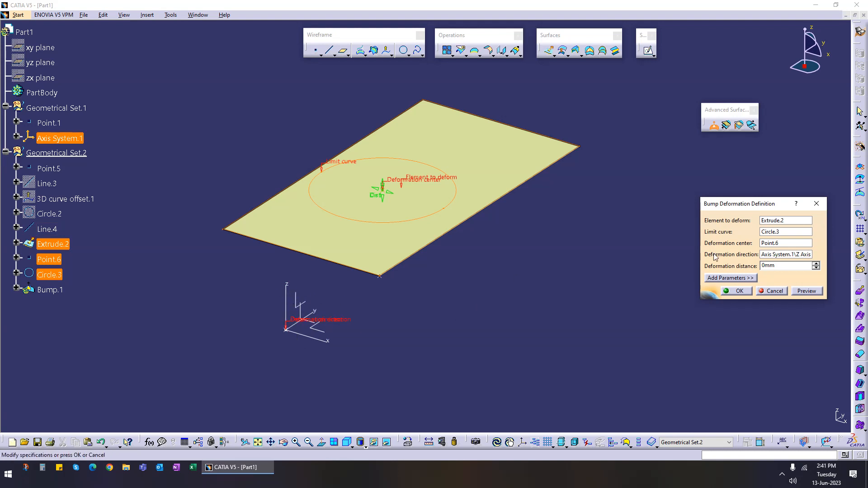
double_click(793, 270)
type("20")
left_click(806, 291)
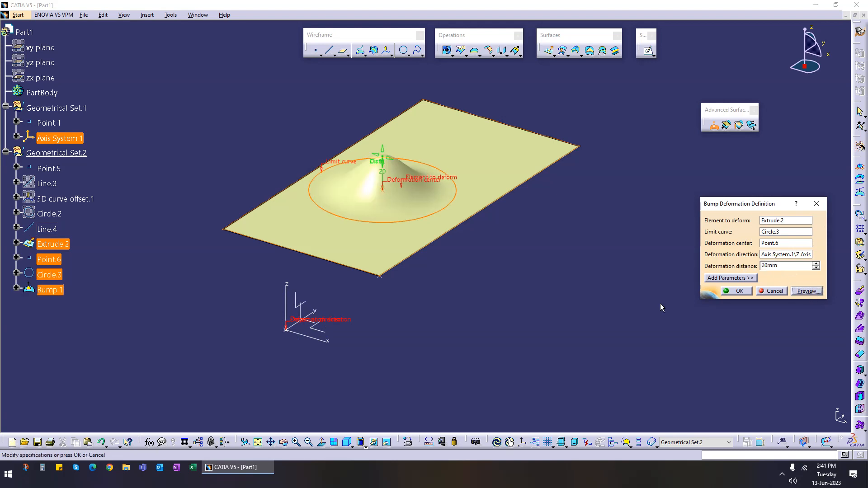
Step: Drag the bump's deformation distance handle to set the height to 47 mm
middle_click_drag(436, 366, 419, 325)
left_click_drag(406, 223, 456, 357)
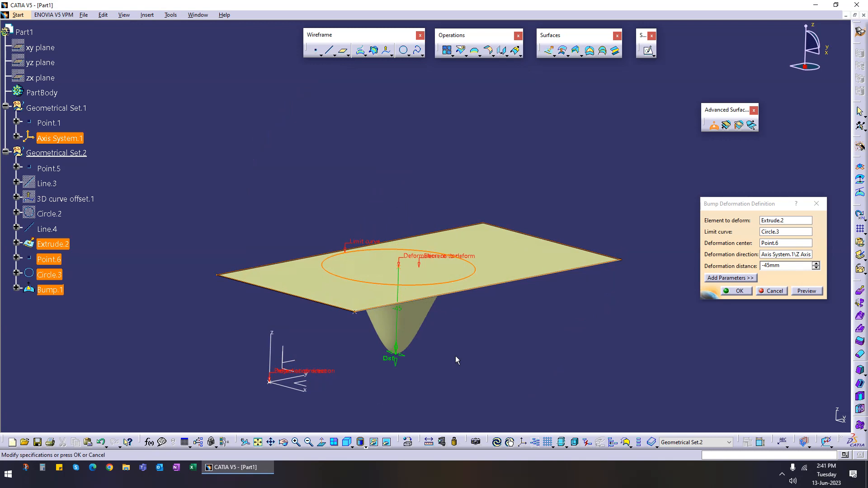
left_click_drag(398, 364, 441, 196)
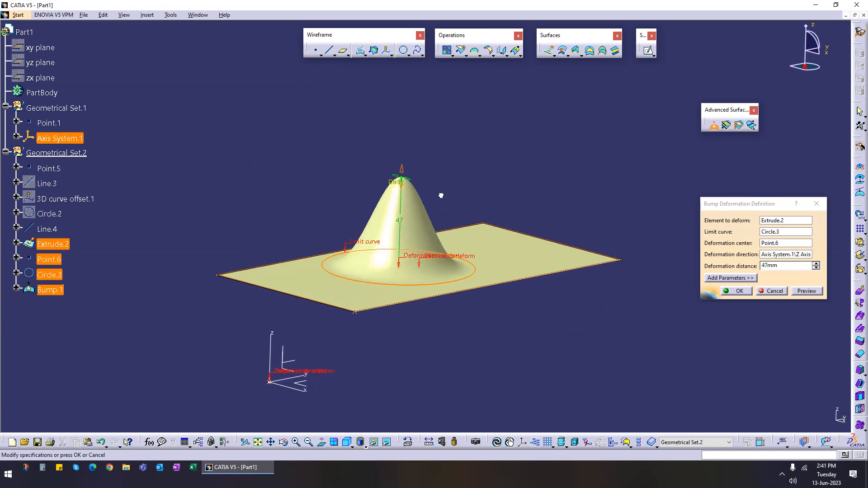
Step: Open the additional bump parameters and set the centre curvature to 2
left_click(735, 279)
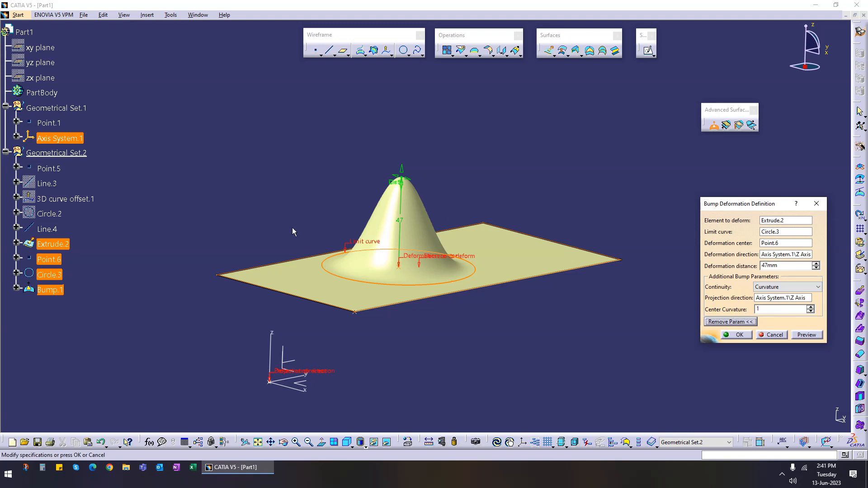
left_click(398, 181)
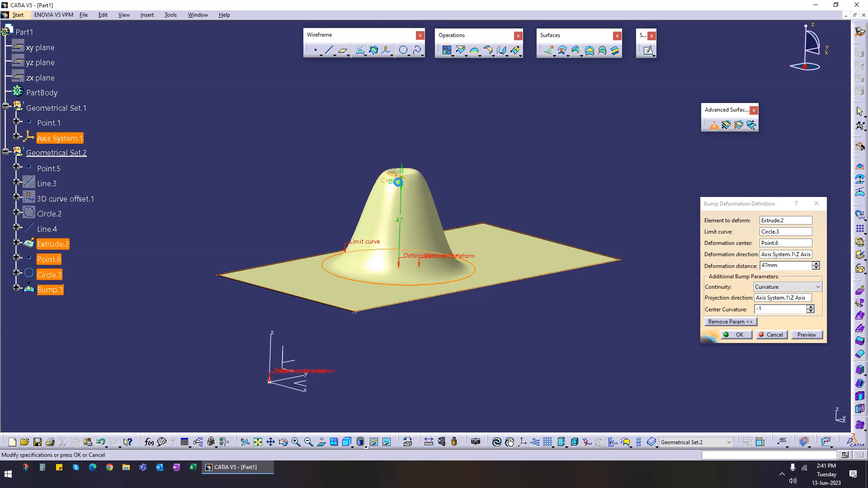
mouse_move(394, 180)
left_mouse_down()
mouse_move(434, 185)
mouse_move(387, 183)
mouse_move(405, 182)
left_mouse_up()
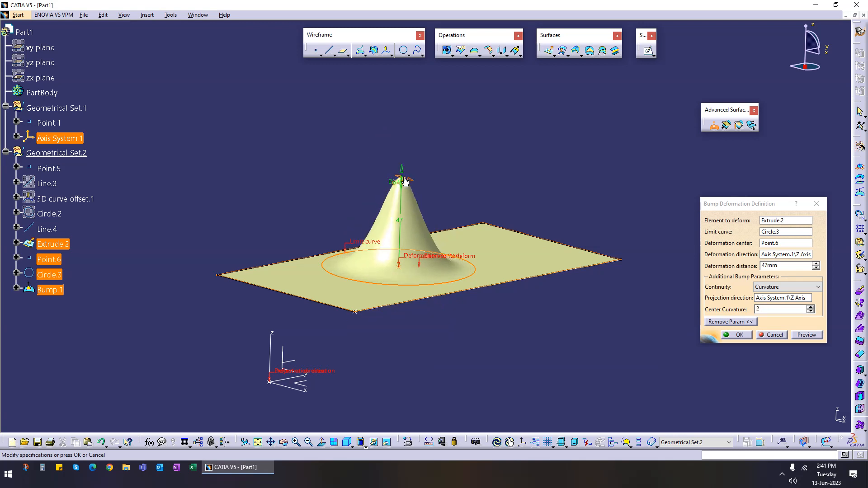
Step: Switch the bump continuity to Point and preview the deformation
left_click(778, 289)
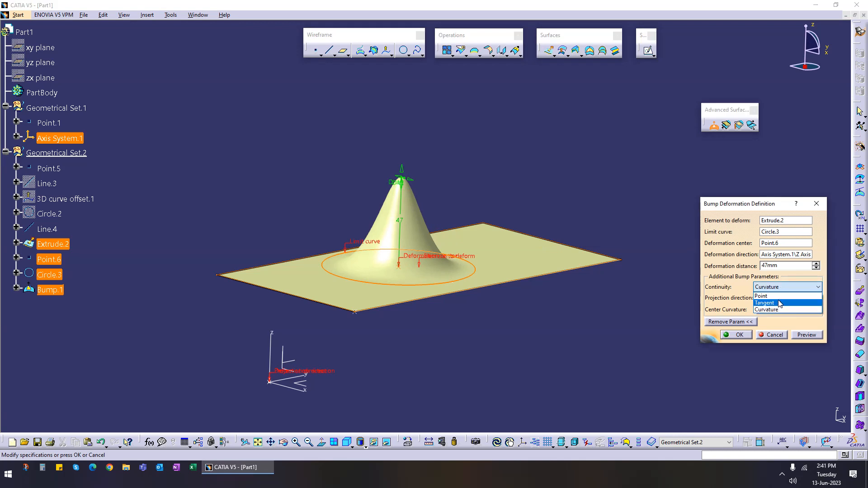
left_click(768, 296)
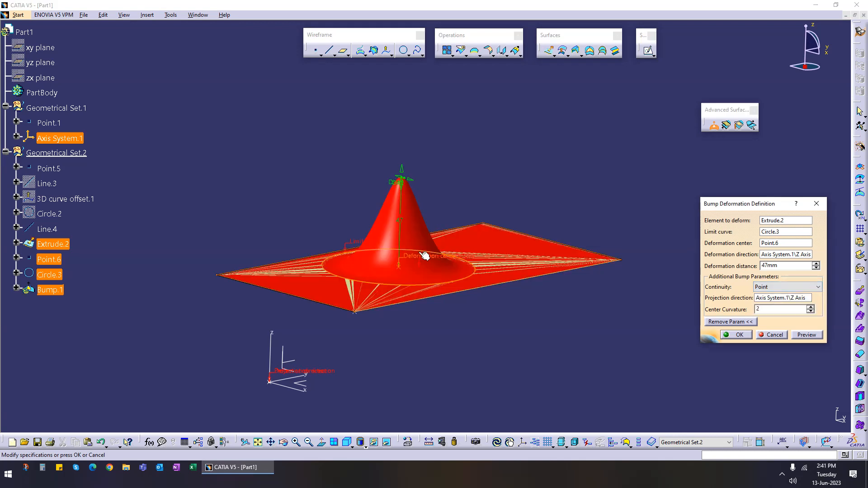
left_click(806, 335)
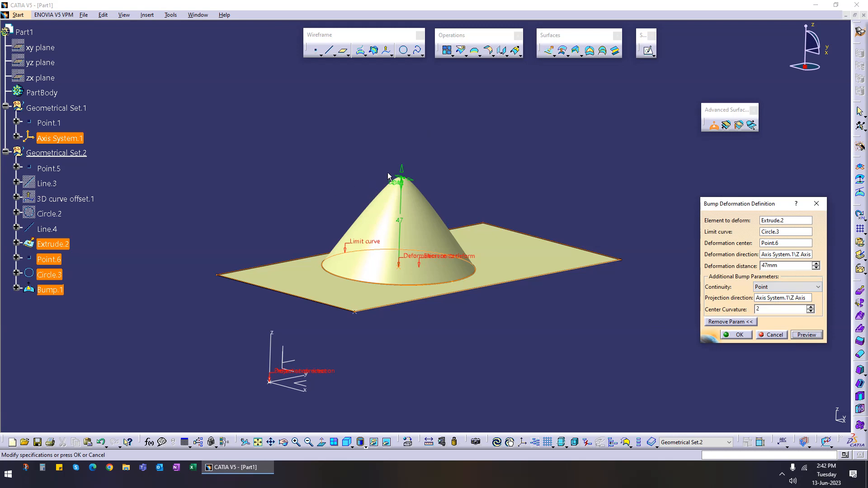
Step: Raise the bump to 65 mm with centre curvature 5 and preview it with Tangent continuity
left_click_drag(402, 170, 429, 159)
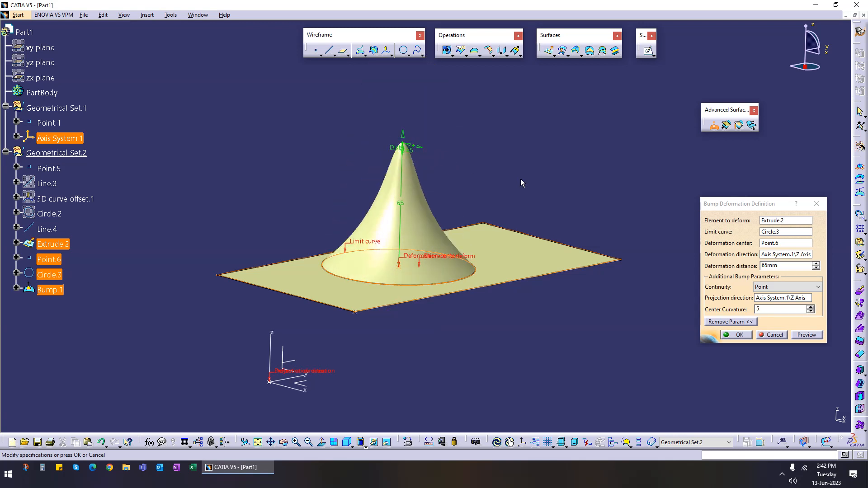
left_click(788, 286)
left_click(776, 305)
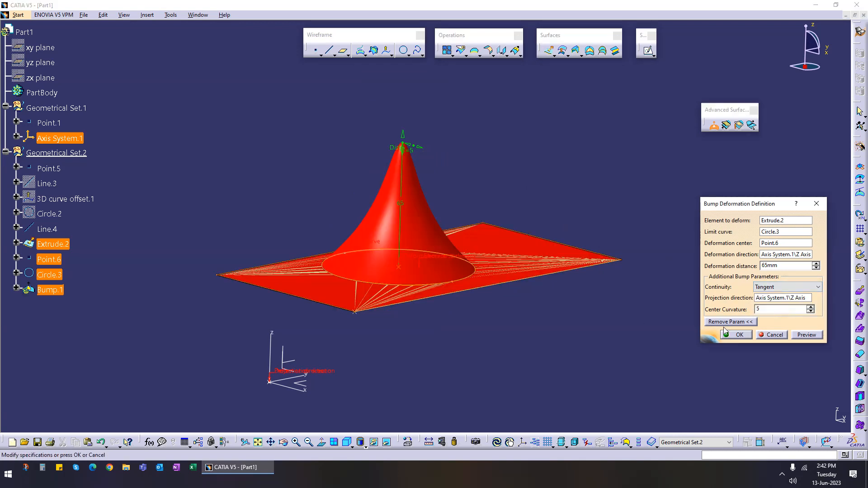
left_click(806, 335)
Step: Set the centre curvature to 1.5, switch continuity to Curvature, and preview the bump
left_click_drag(420, 148, 412, 148)
left_click(769, 287)
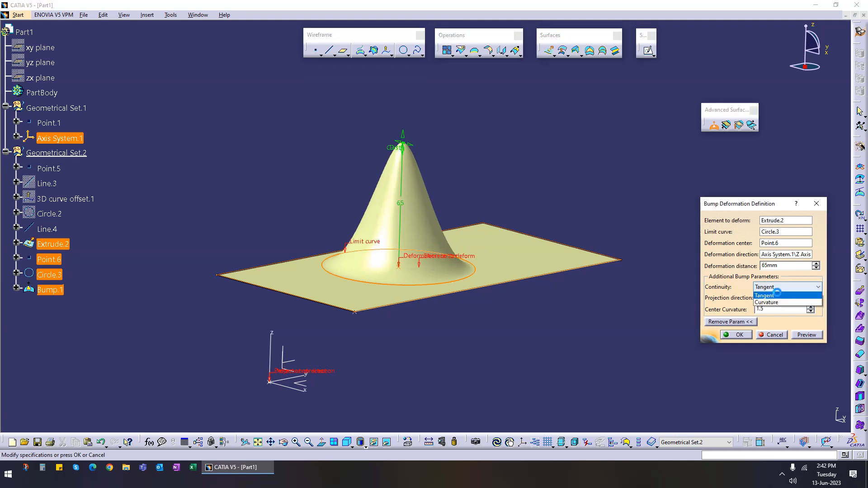
left_click(774, 311)
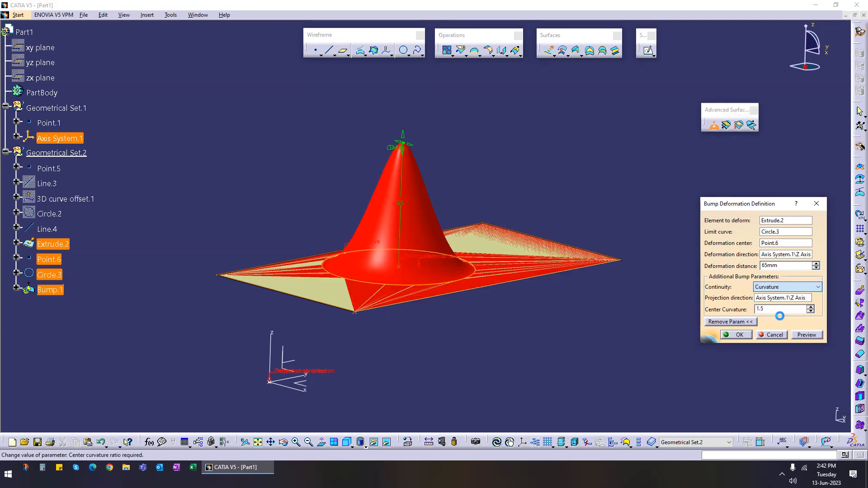
left_click(807, 335)
Step: Set the centre curvature to 2.5 and cancel the bump deformation
left_click_drag(417, 148, 421, 149)
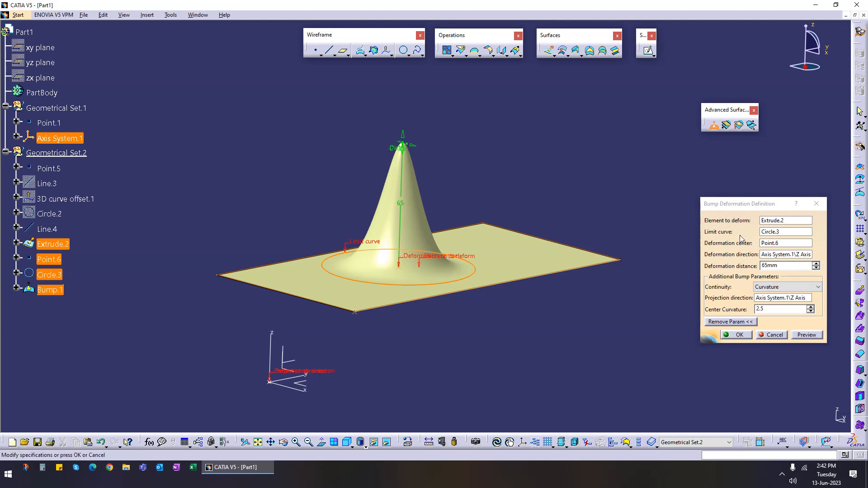
left_click(774, 335)
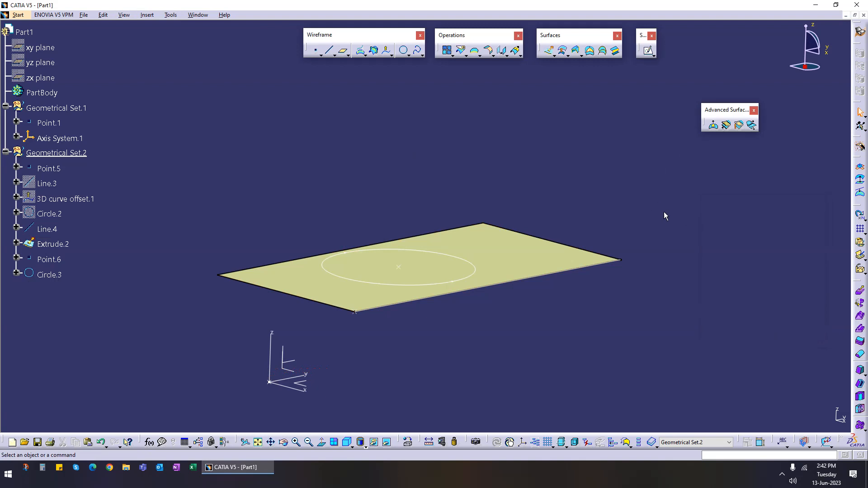
middle_click_drag(397, 246, 497, 266)
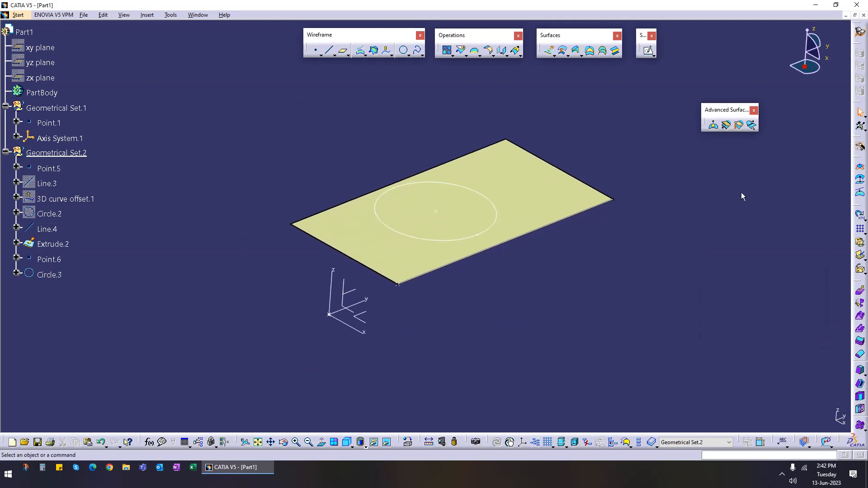
left_click(727, 127)
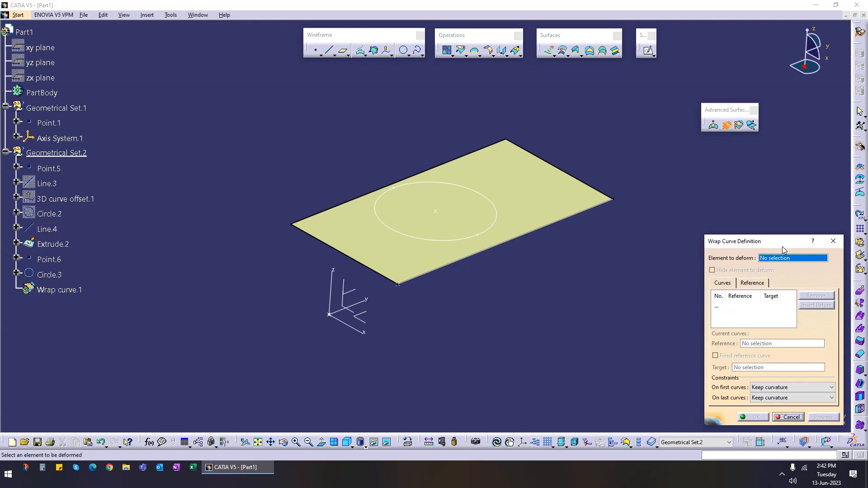
left_click(790, 417)
Step: Hide the circle and the centre point on the extruded surface
middle_click_drag(533, 316, 392, 238)
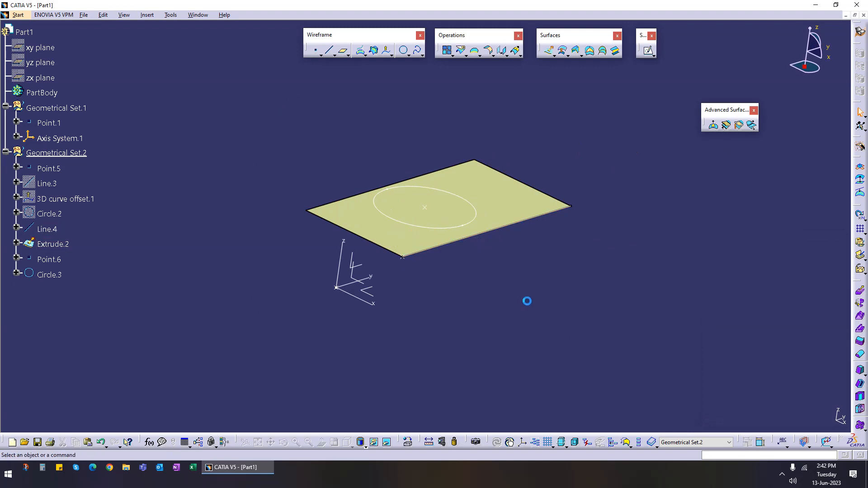
right_click(425, 226)
left_click(484, 254)
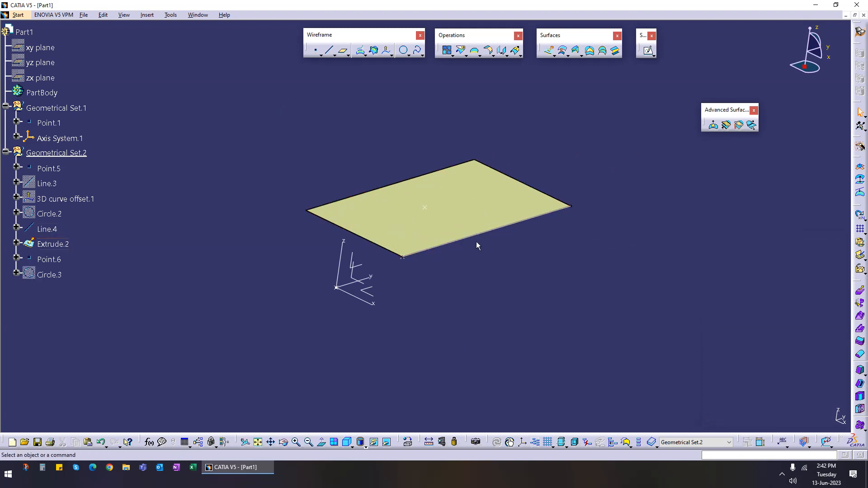
right_click(425, 208)
left_click(452, 235)
left_click(726, 126)
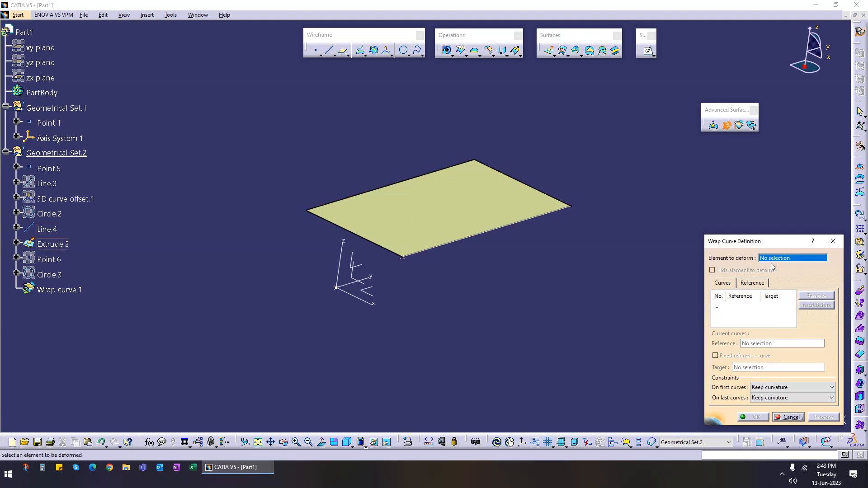
left_click(518, 231)
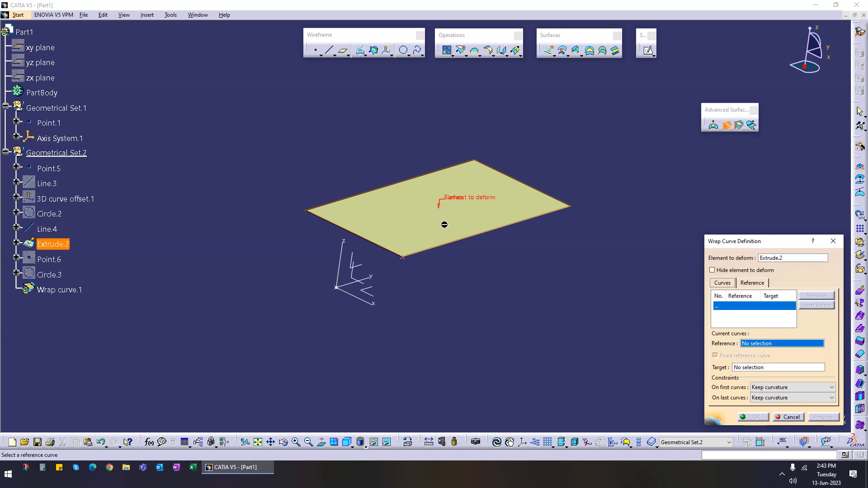
left_click(750, 283)
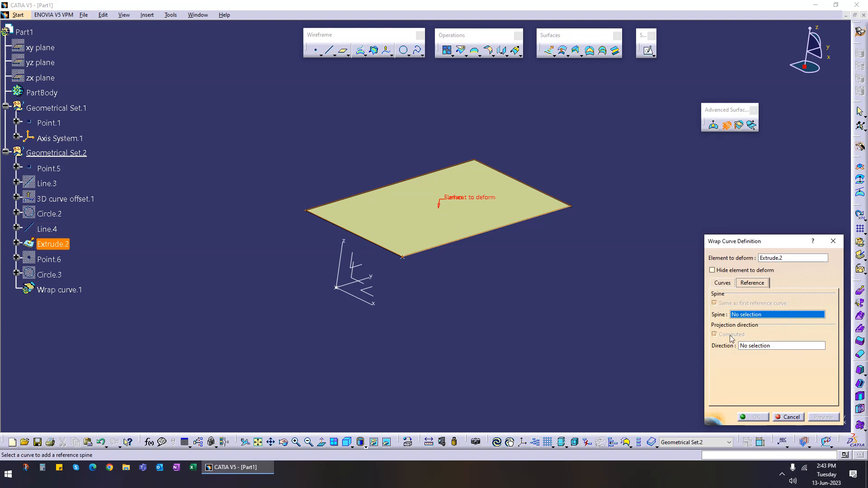
left_click(722, 285)
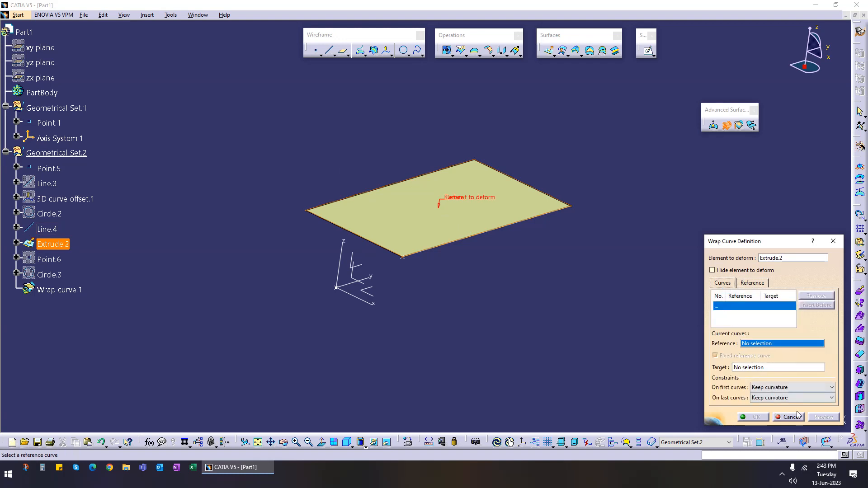
left_click(793, 420)
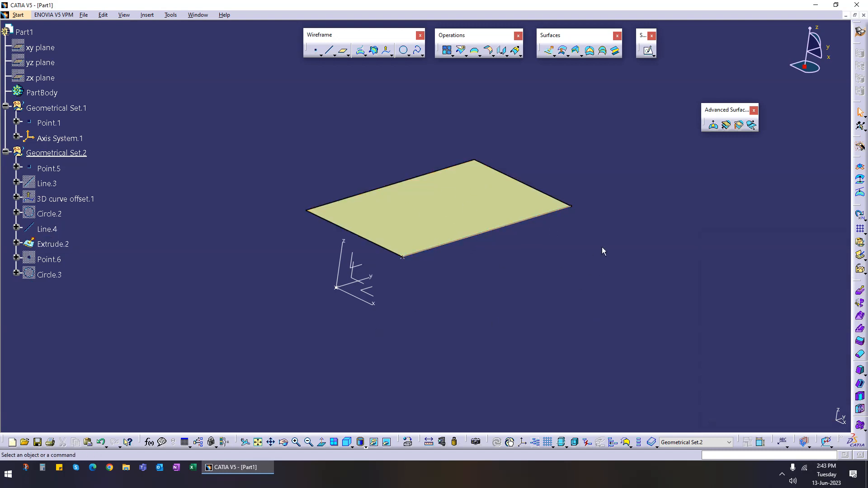
Step: Create a plane offset -120 mm from the axis system's YZ plane
mouse_move(429, 294)
middle_mouse_down()
mouse_move(490, 267)
mouse_move(566, 215)
mouse_move(426, 324)
mouse_move(308, 277)
mouse_move(397, 294)
mouse_move(577, 246)
mouse_move(364, 277)
mouse_move(424, 308)
middle_mouse_up()
left_click(343, 51)
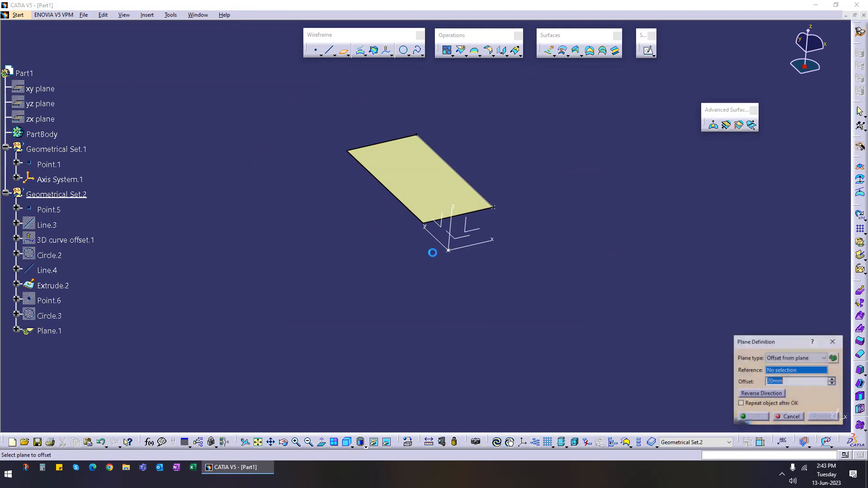
left_click(441, 232)
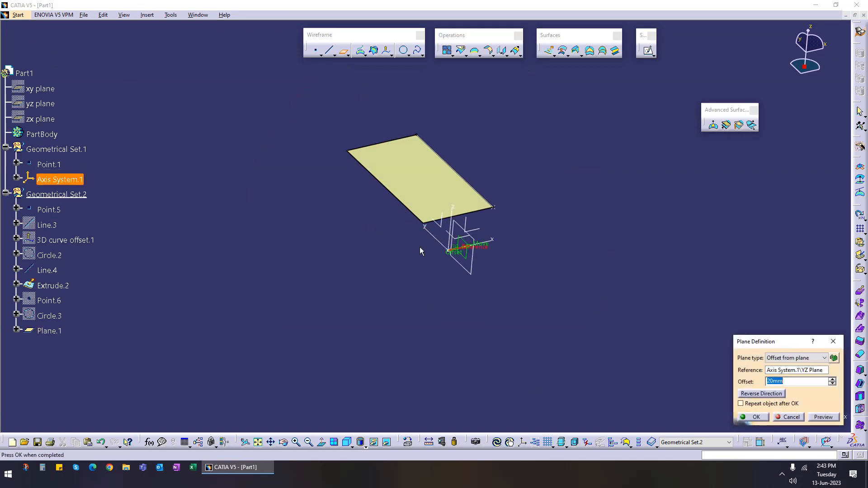
left_click_drag(457, 260, 365, 270)
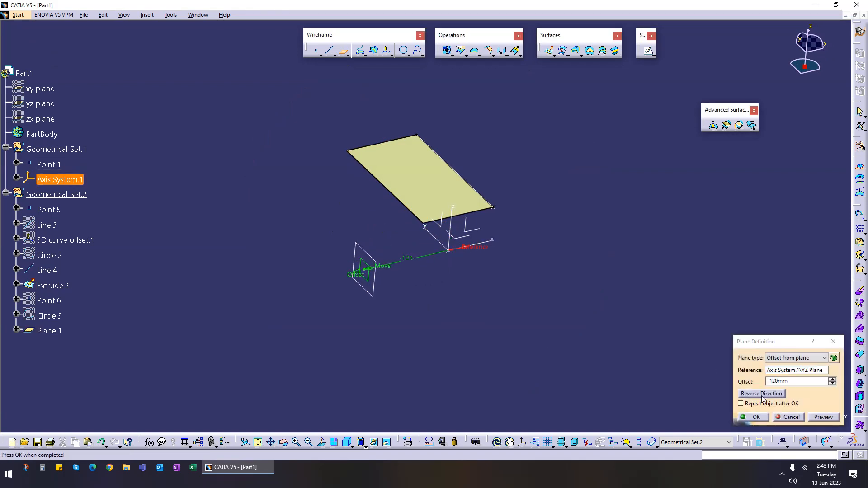
left_click_drag(792, 382, 709, 389)
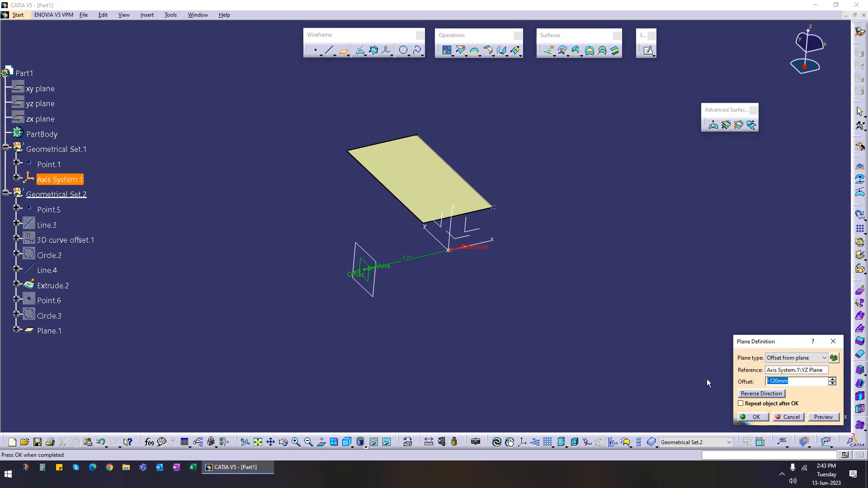
left_click(759, 417)
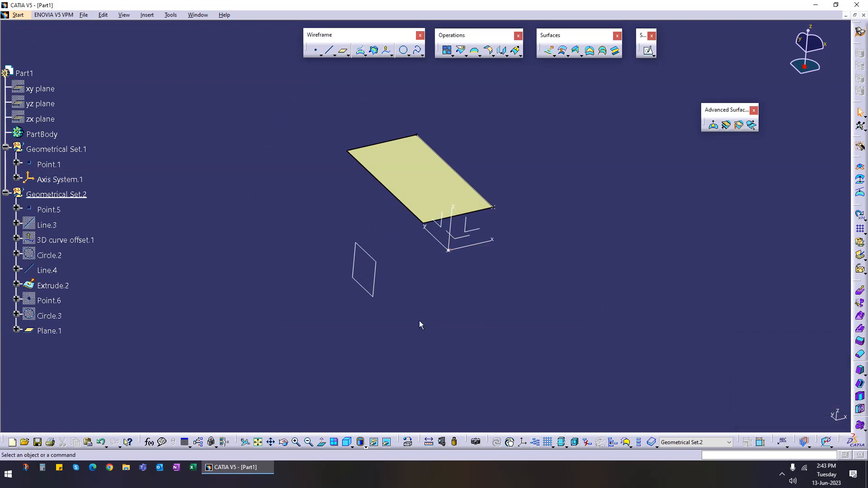
Step: Open a sketch on the new plane and draw a six-point wavy spline across it
left_click(643, 52)
left_click(375, 285)
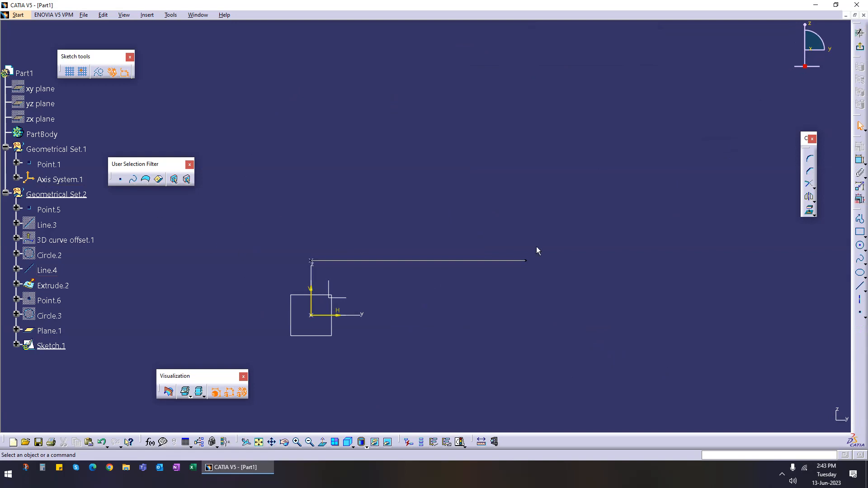
left_click(860, 259)
left_click(276, 267)
left_click(390, 233)
left_click(487, 269)
left_click(559, 271)
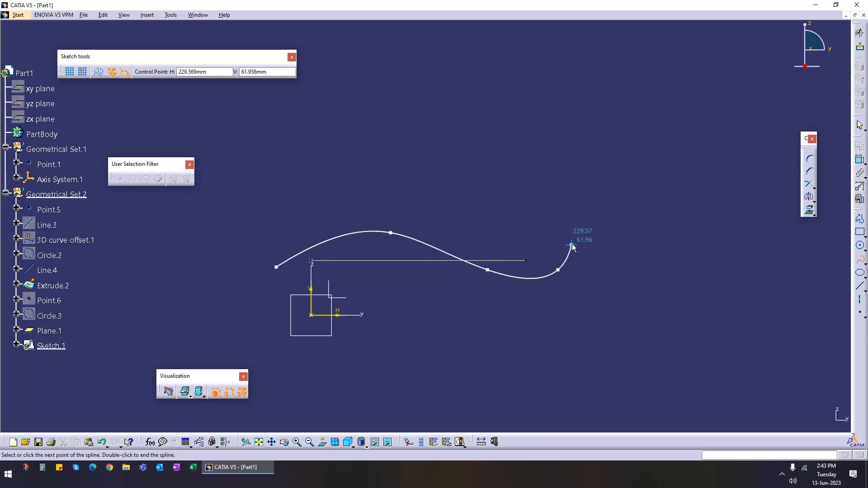
left_click(606, 246)
key("Escape")
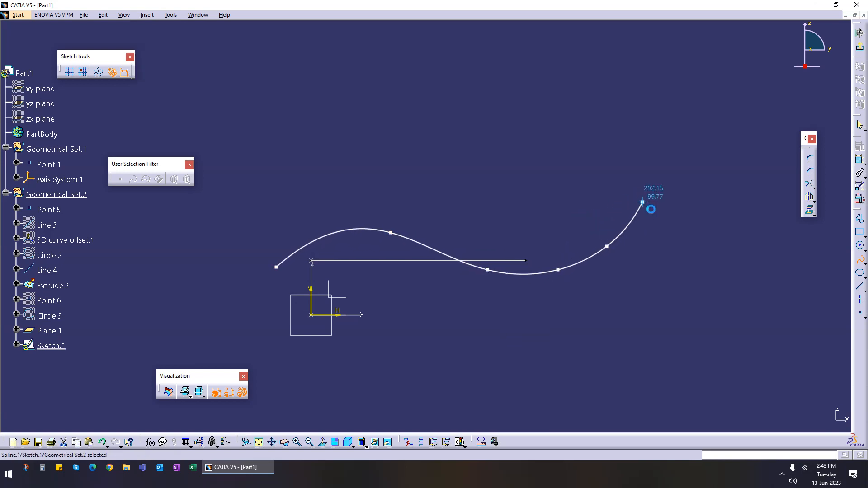
Step: Reshape the spline by moving three of its middle control points, then exit the sketch
left_click_drag(487, 270, 434, 273)
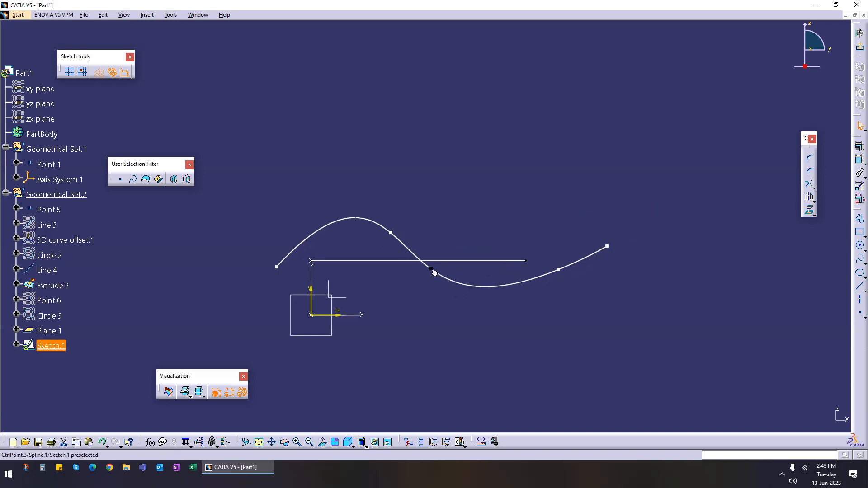
left_click_drag(391, 233, 363, 237)
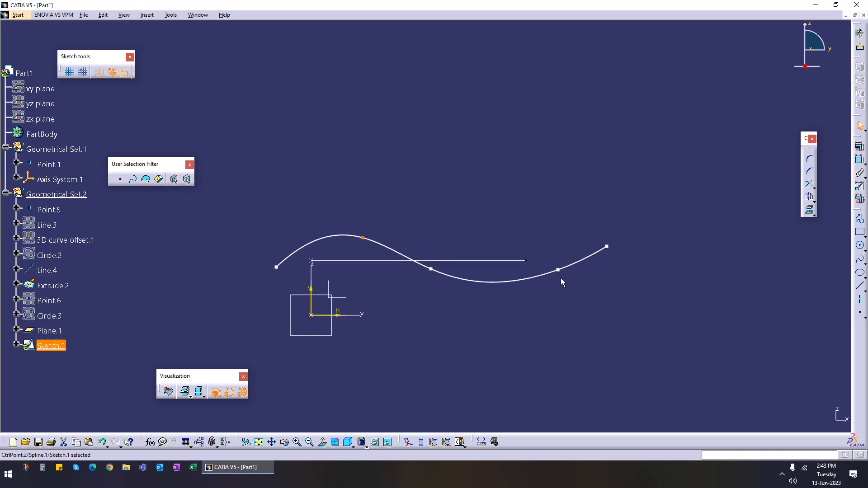
left_click_drag(562, 273, 524, 293)
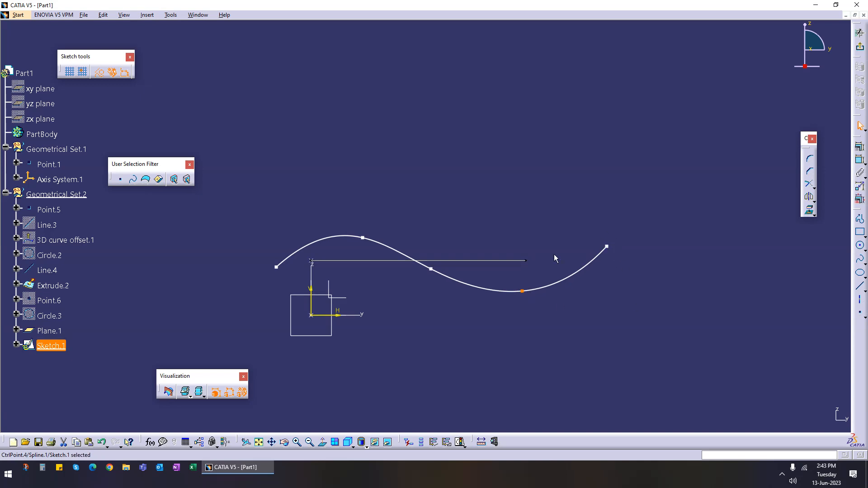
left_click(860, 46)
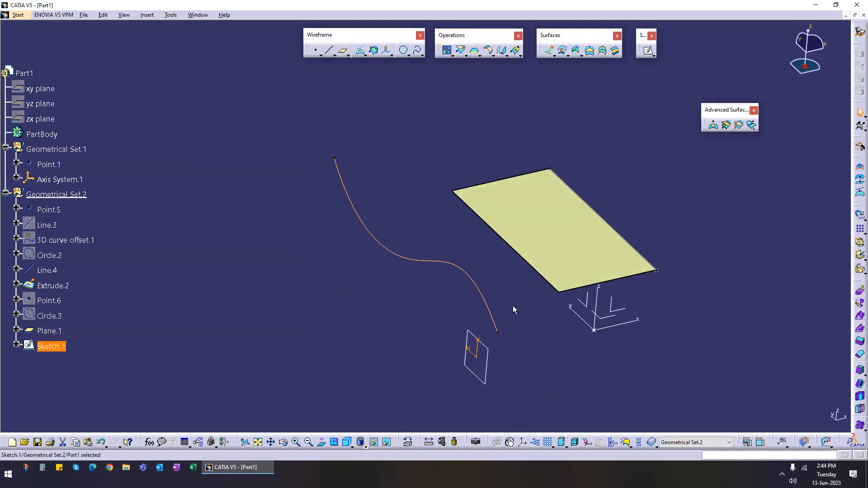
Step: Try a Wrap Curve deformation of the extruded surface with Line.4 as reference and the spline sketch as target, previewing before cancelling
middle_click_drag(454, 319, 372, 275)
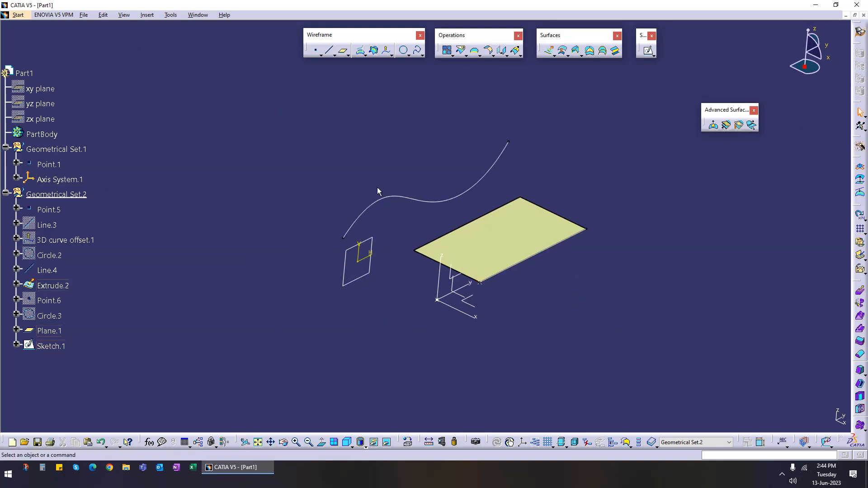
left_click(725, 125)
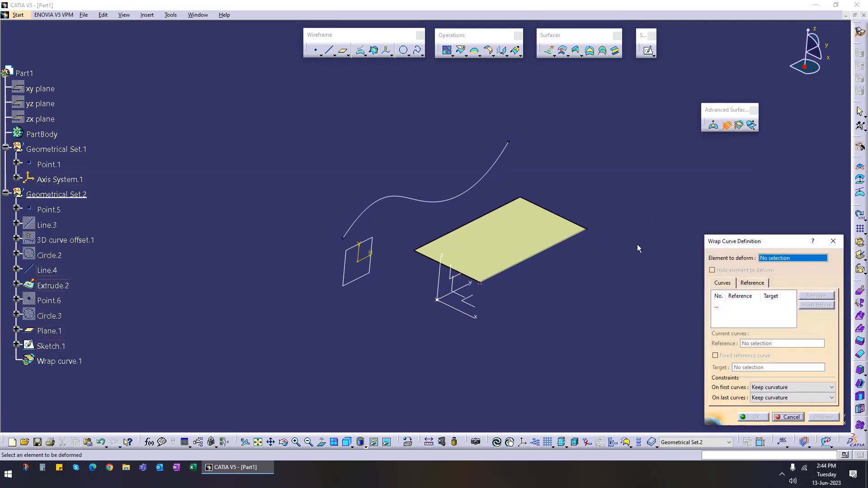
left_click(490, 243)
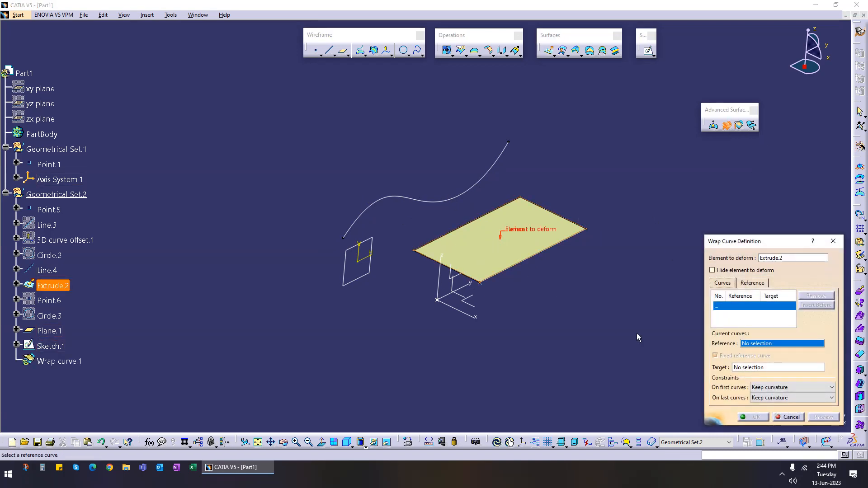
left_click(549, 255)
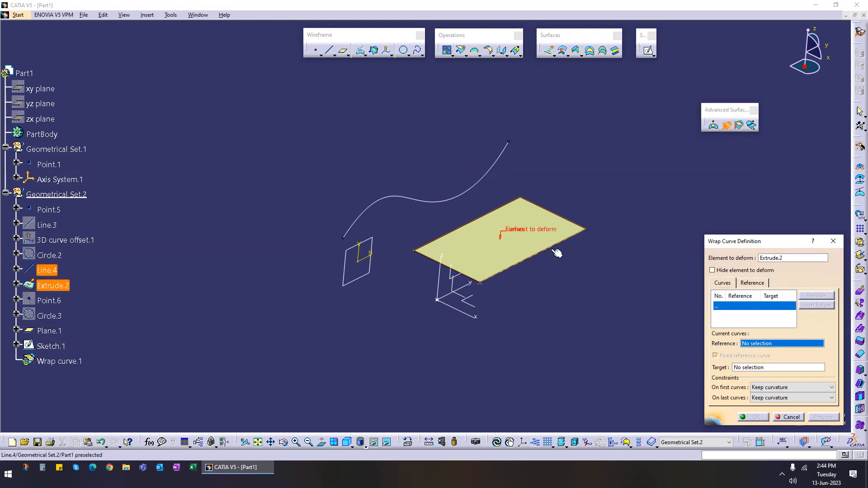
left_click(429, 203)
mouse_move(387, 283)
middle_mouse_down()
mouse_move(410, 260)
mouse_move(448, 301)
middle_mouse_up()
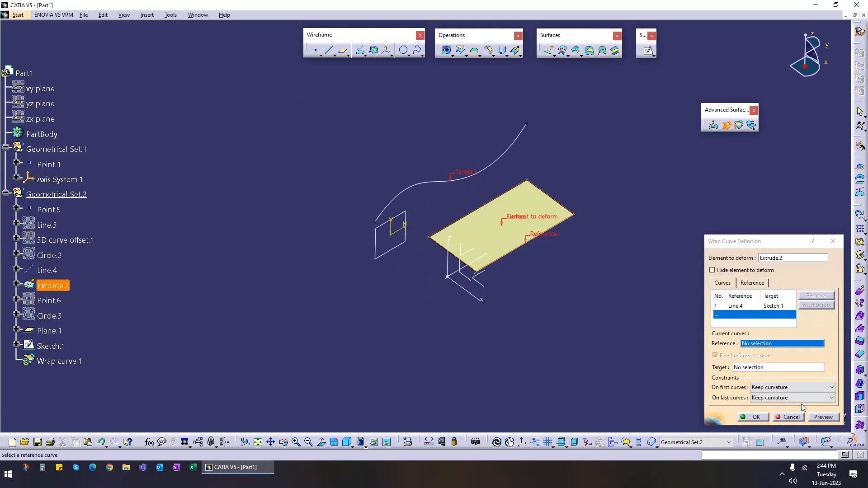
left_click(813, 418)
middle_click_drag(533, 303, 326, 252)
middle_click_drag(447, 322, 429, 305)
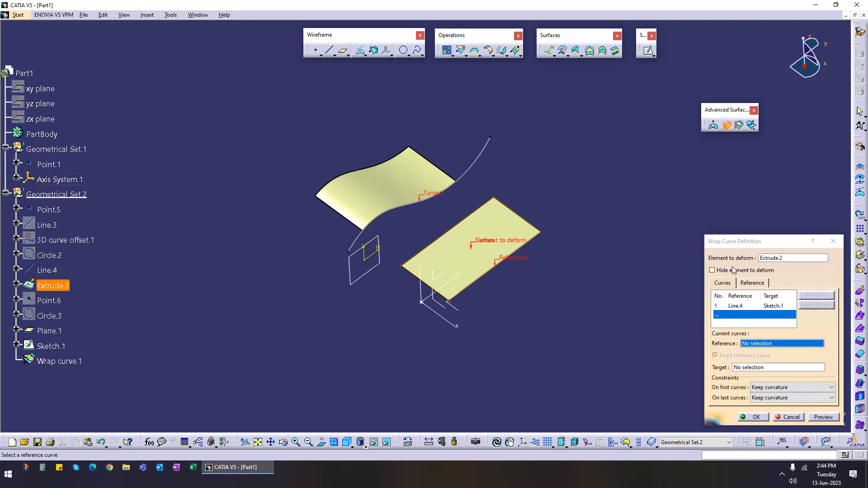
left_click(788, 417)
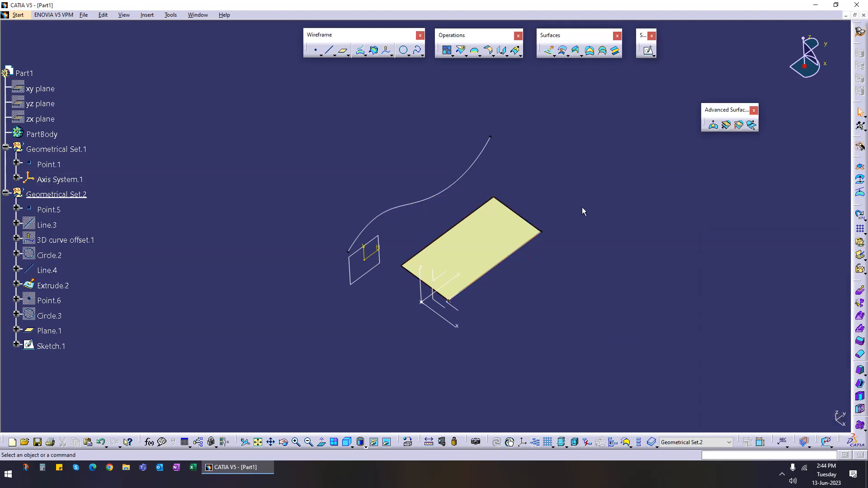
left_click(739, 125)
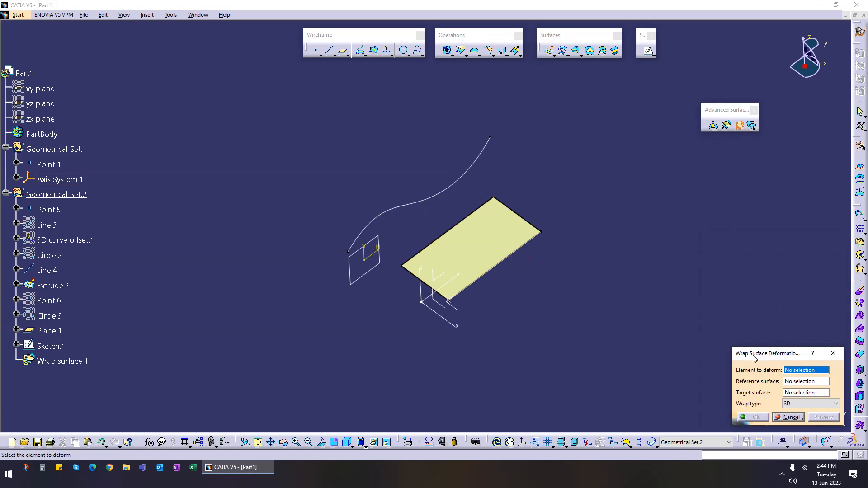
left_click(787, 417)
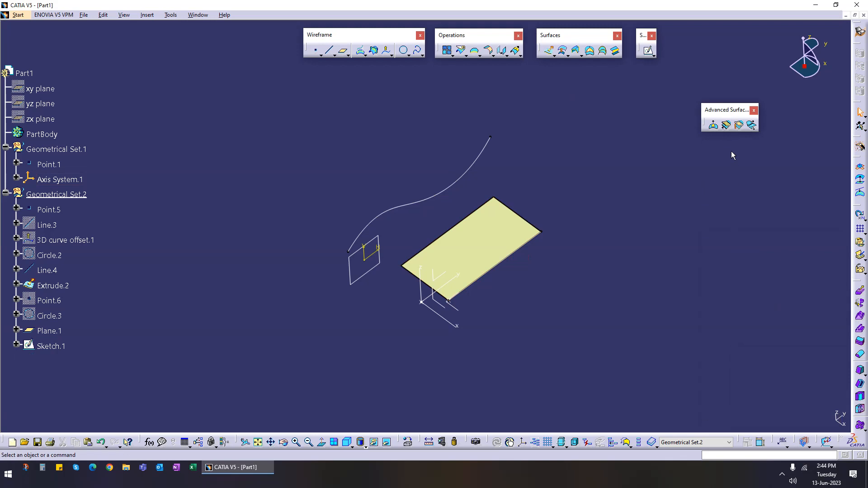
left_click(726, 125)
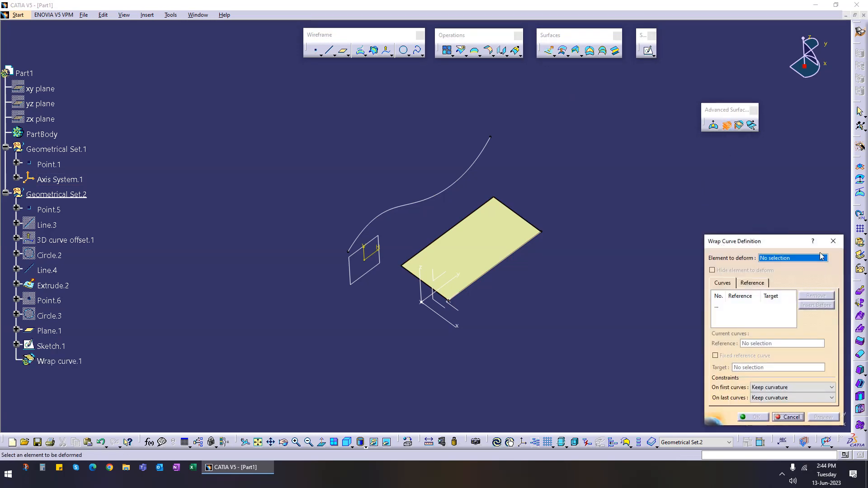
left_click(738, 125)
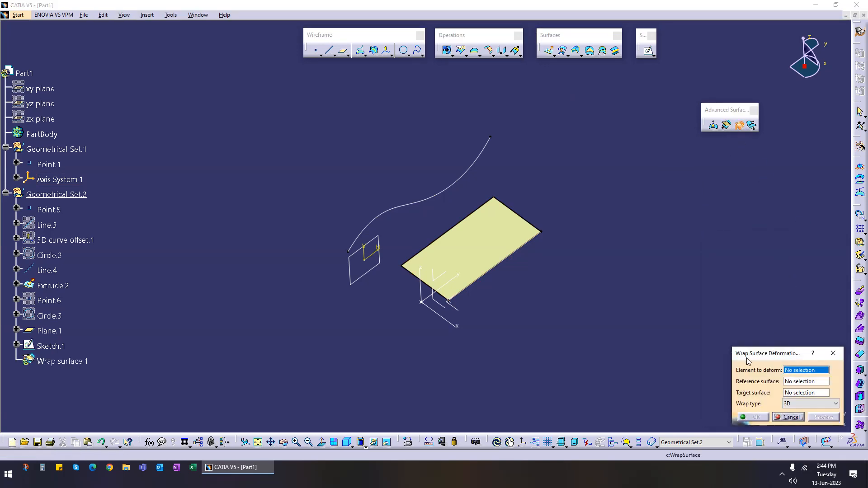
left_click(790, 416)
middle_click_drag(506, 289, 470, 304)
middle_click_drag(386, 234, 368, 255)
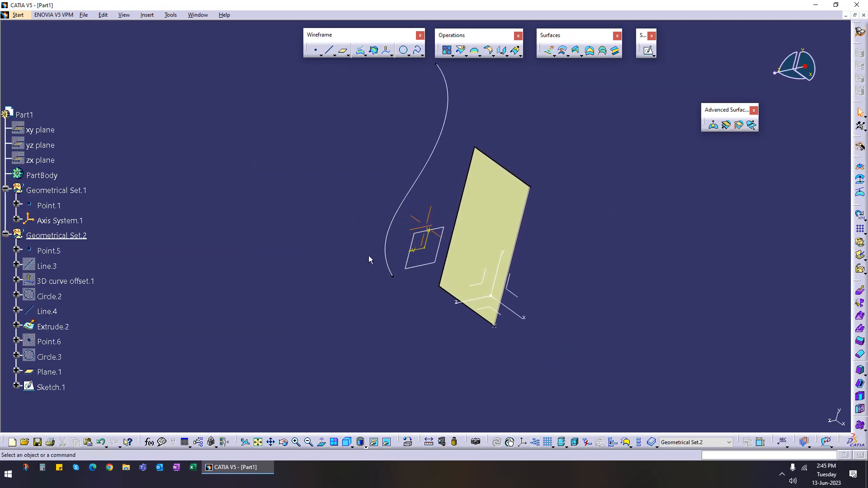
left_click(739, 126)
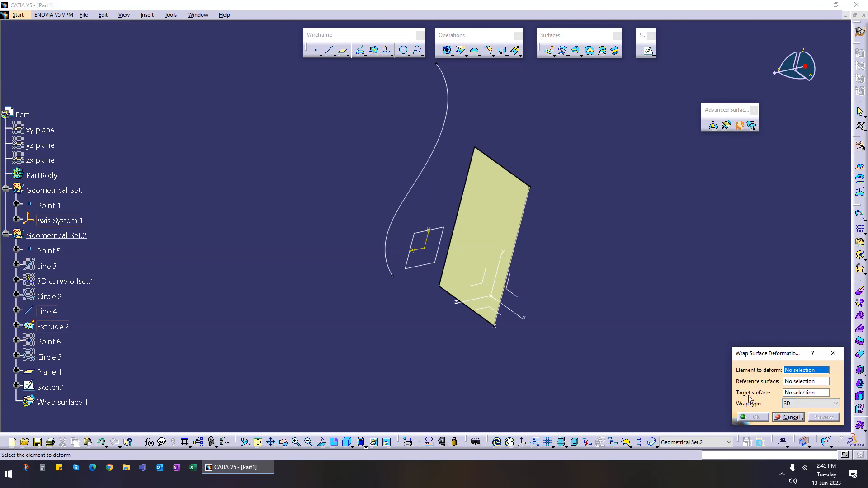
left_click(802, 405)
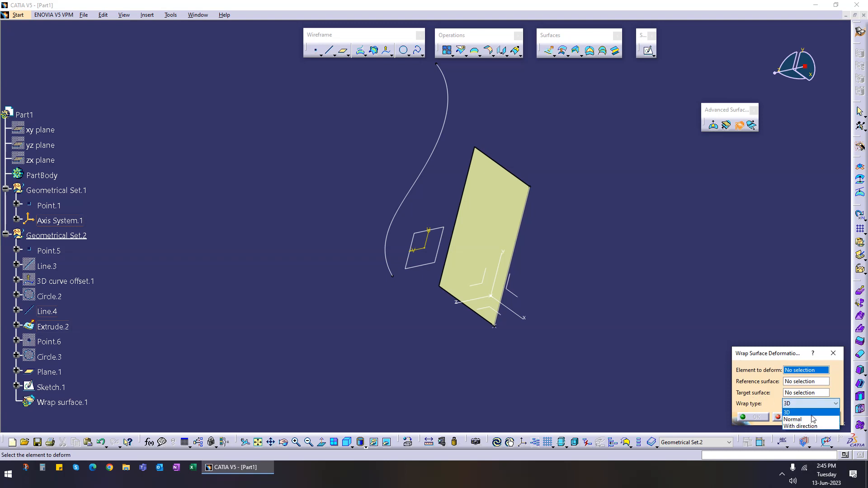
left_click(696, 325)
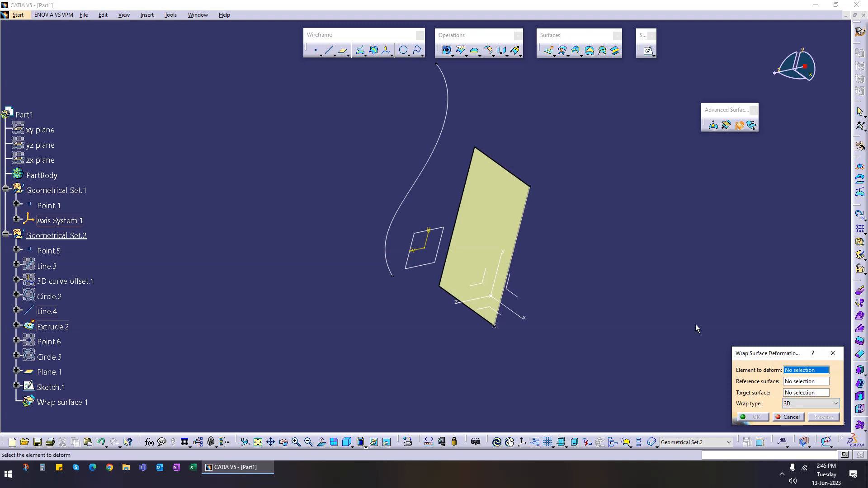
left_click(696, 325)
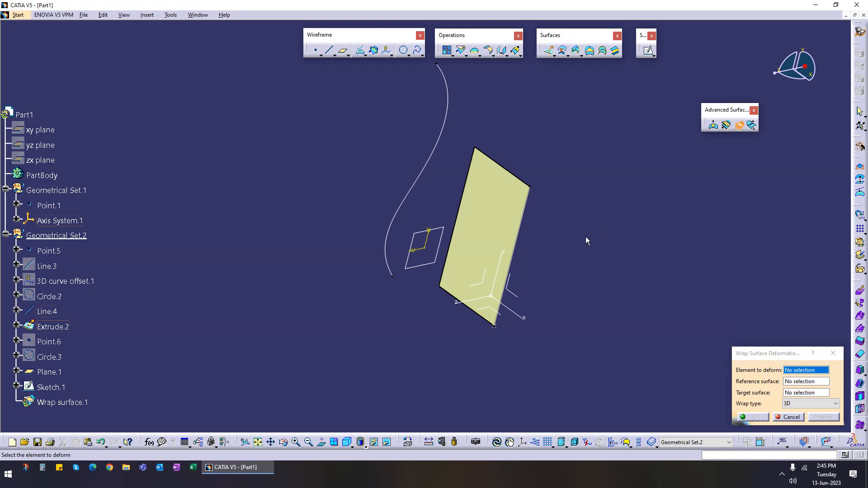
Step: Offset the extruded surface by 10 mm
left_click(562, 50)
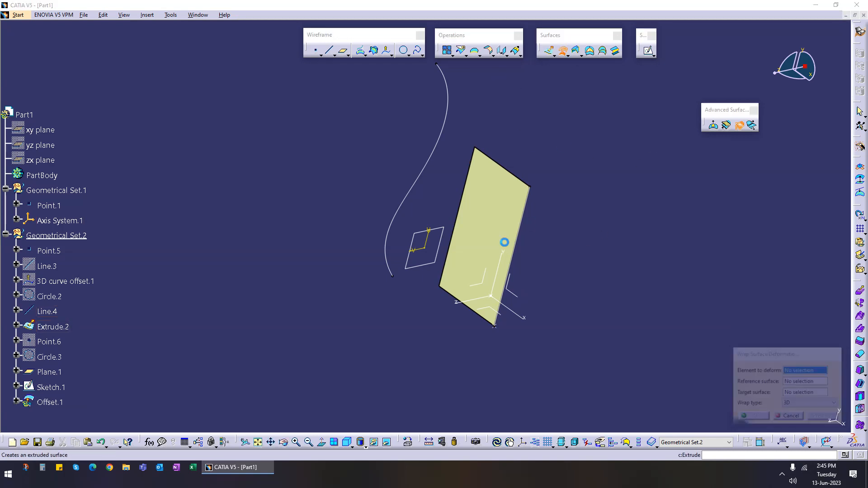
left_click(524, 220)
middle_click_drag(557, 250, 510, 286)
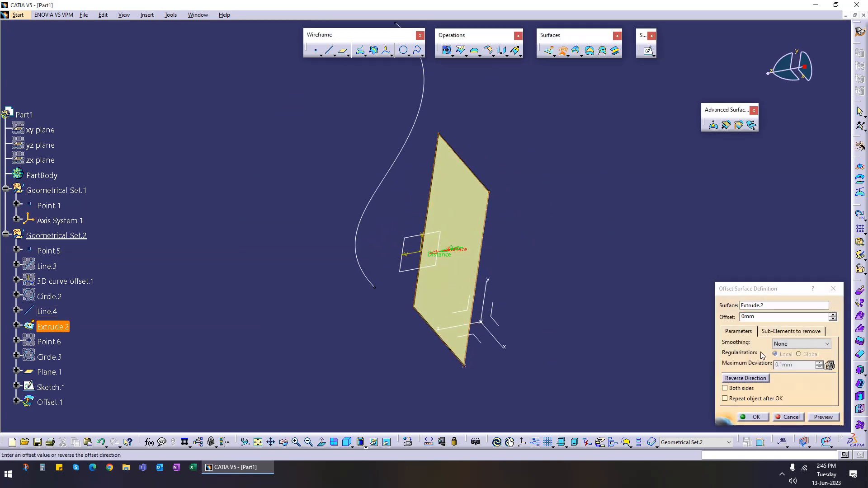
double_click(775, 317)
type("10")
left_click(815, 416)
left_click(755, 416)
Step: Extrude the spline sketch into a surface
middle_click_drag(589, 264, 514, 208)
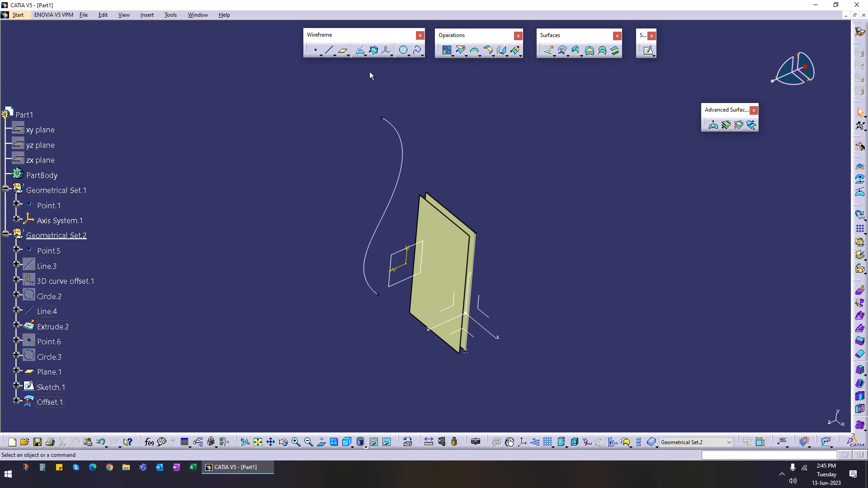
left_click(549, 50)
left_click(401, 160)
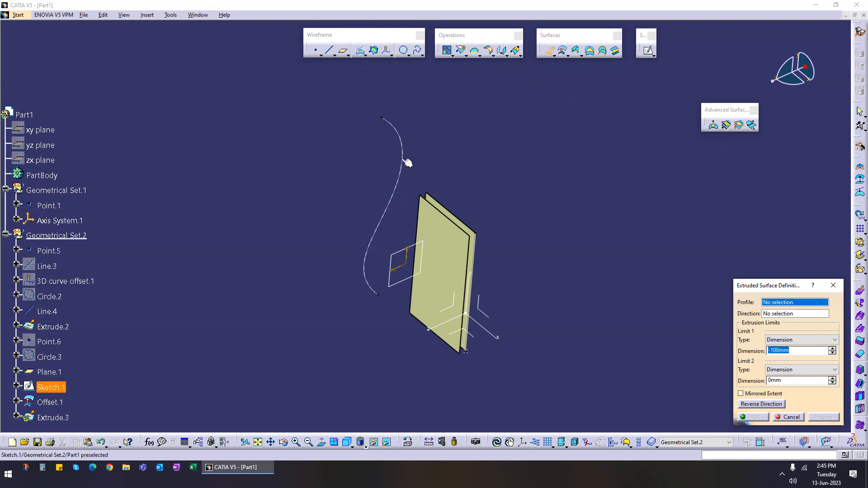
left_click_drag(328, 269, 356, 299)
left_click(753, 416)
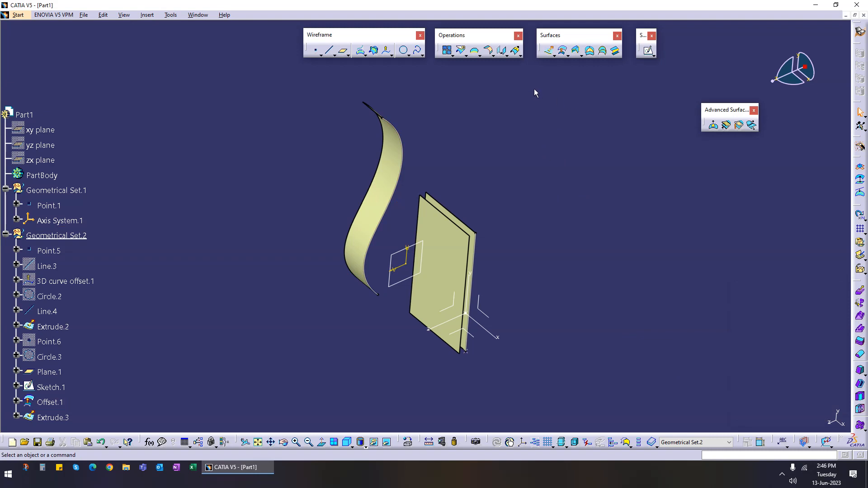
Step: Set up a Wrap Surface deformation of the offset surface, with the flat extruded surface as reference and the spline extrusion as target, and preview it
left_click(738, 126)
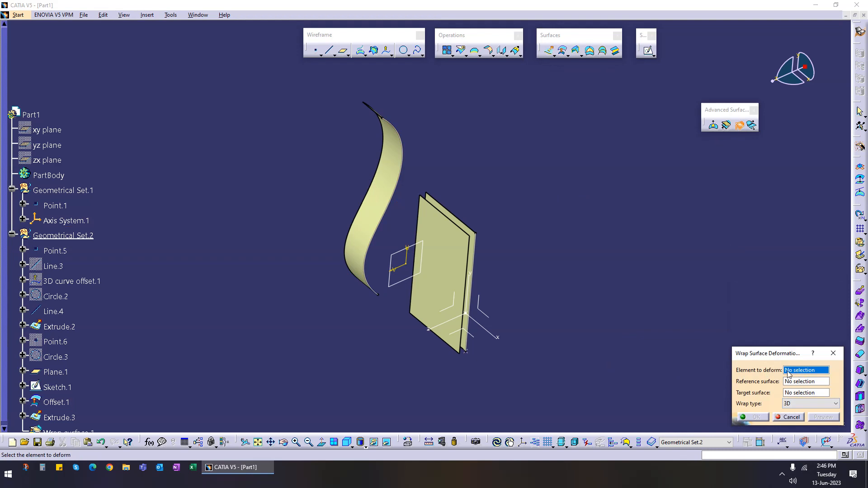
left_click(448, 242)
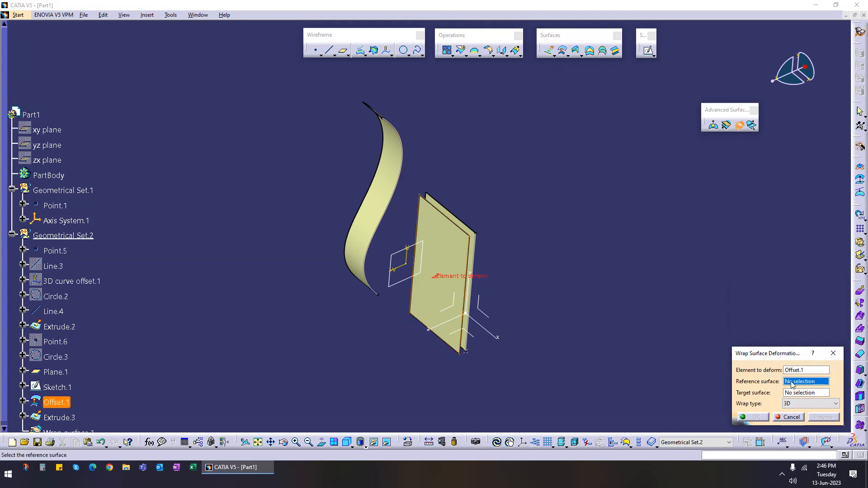
middle_click_drag(506, 299, 314, 273)
left_click(327, 238)
middle_click_drag(326, 240, 479, 300)
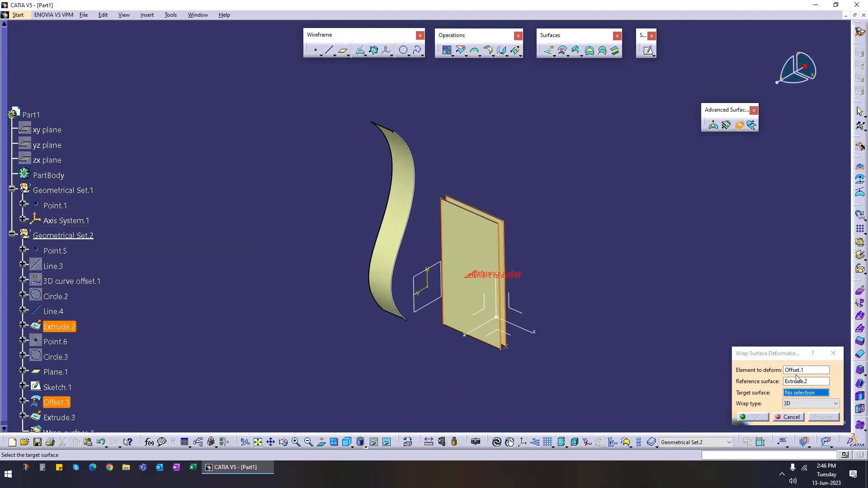
left_click(816, 393)
left_click(403, 220)
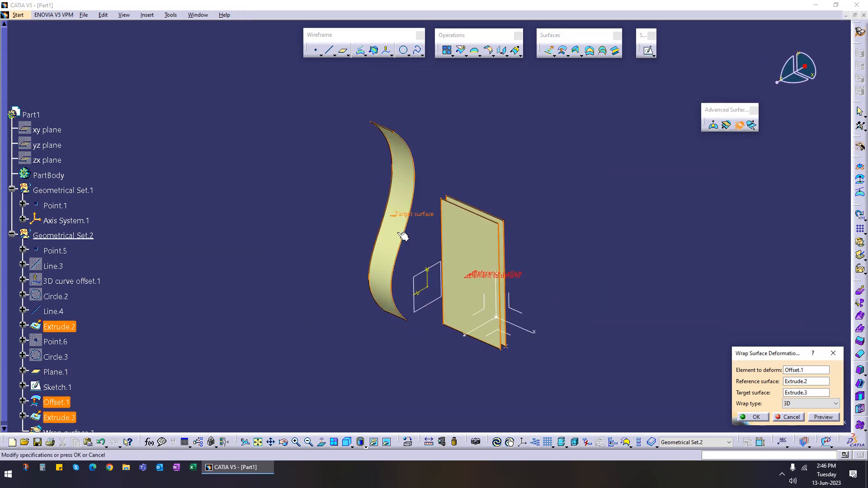
left_click(816, 417)
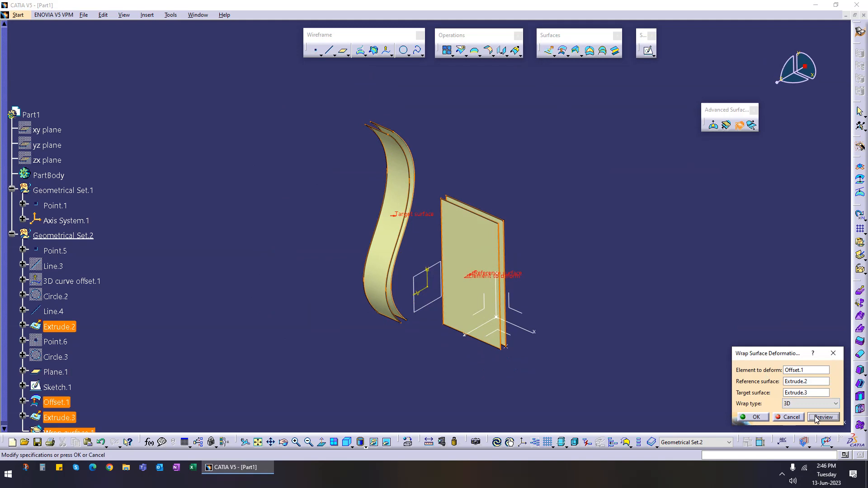
Step: Switch the wrap type to Normal and preview the deformation
middle_click_drag(557, 260, 432, 193)
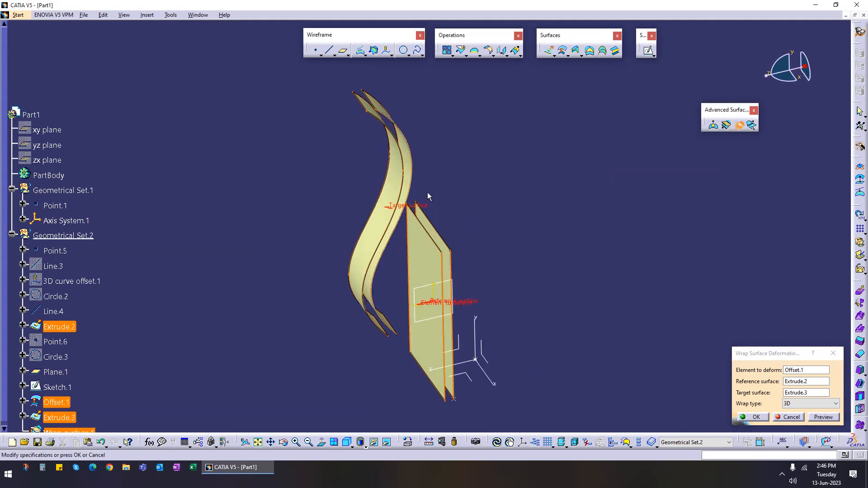
left_click(812, 404)
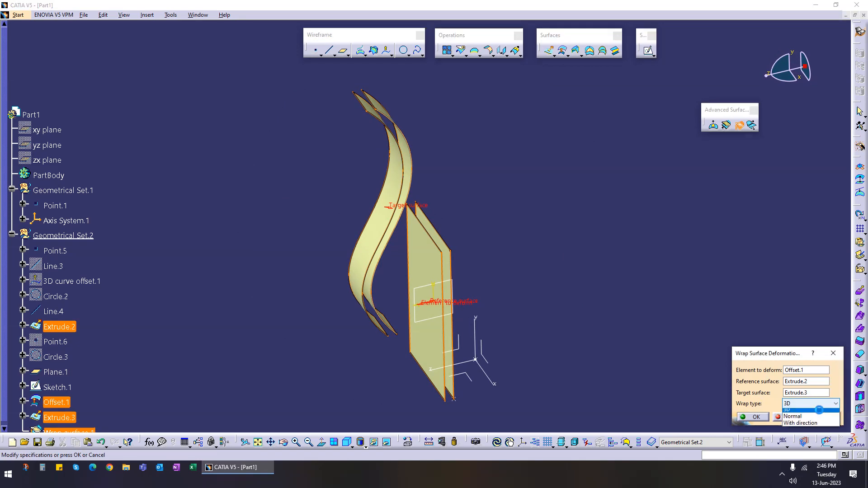
left_click(810, 423)
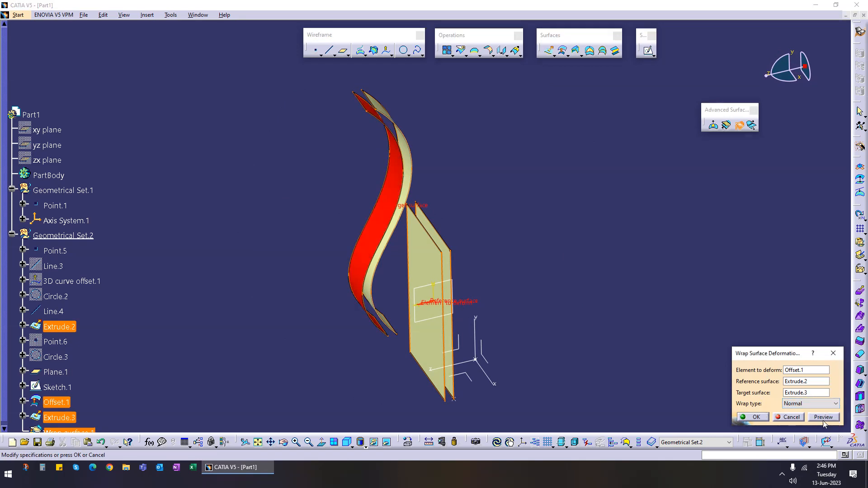
left_click(823, 417)
Step: Switch the wrap type to With direction, use the axis system's Z axis as direction, and preview
left_click(822, 405)
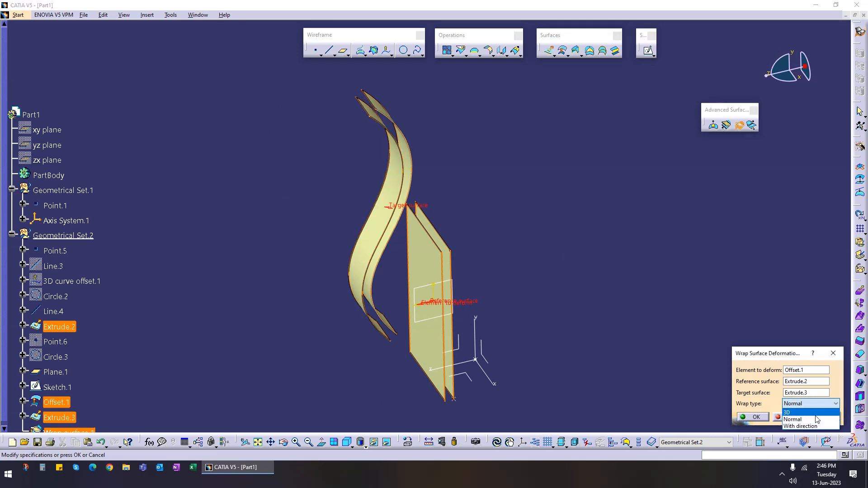
left_click(815, 425)
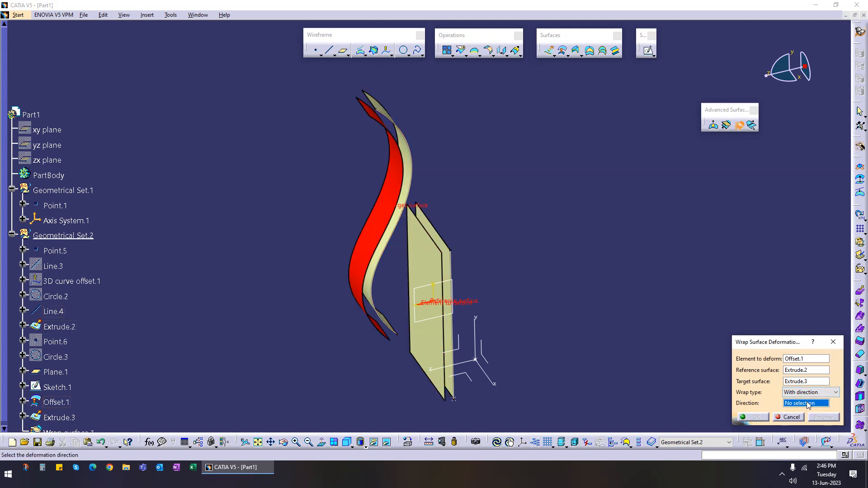
left_click(470, 360)
left_click(823, 417)
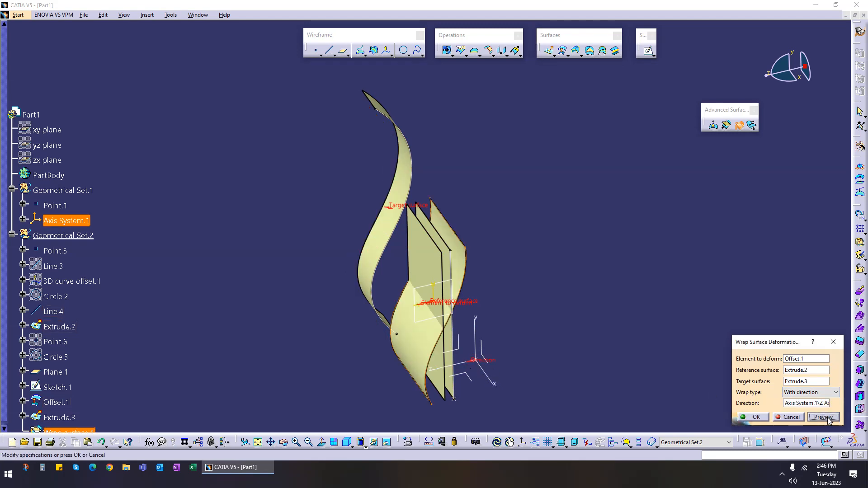
Step: Set the wrap direction to the axis system's Y axis and preview the deformation
middle_click_drag(537, 281, 483, 314)
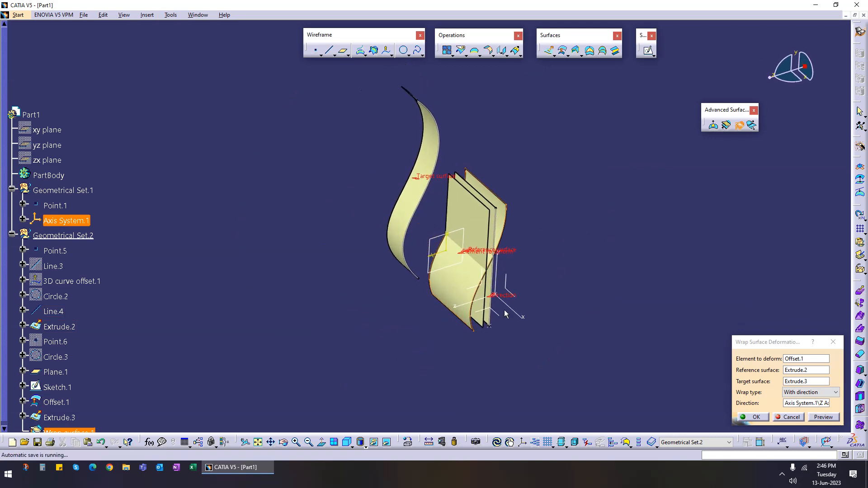
left_click(801, 403)
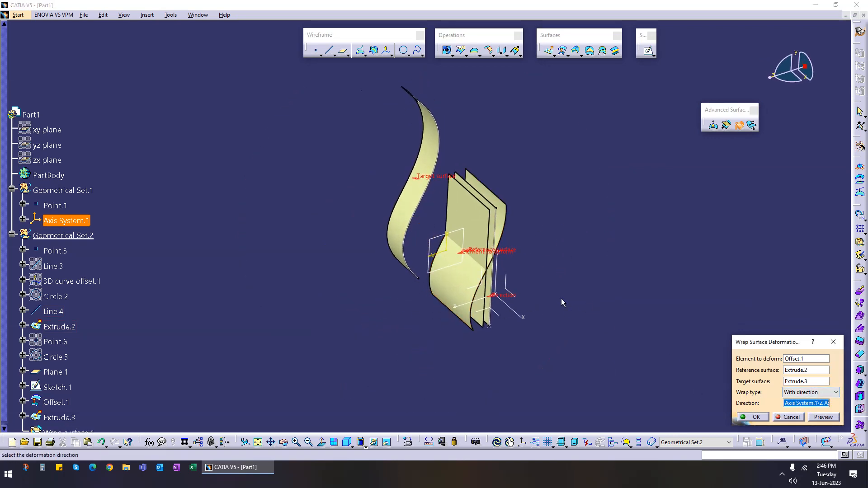
left_click(503, 266)
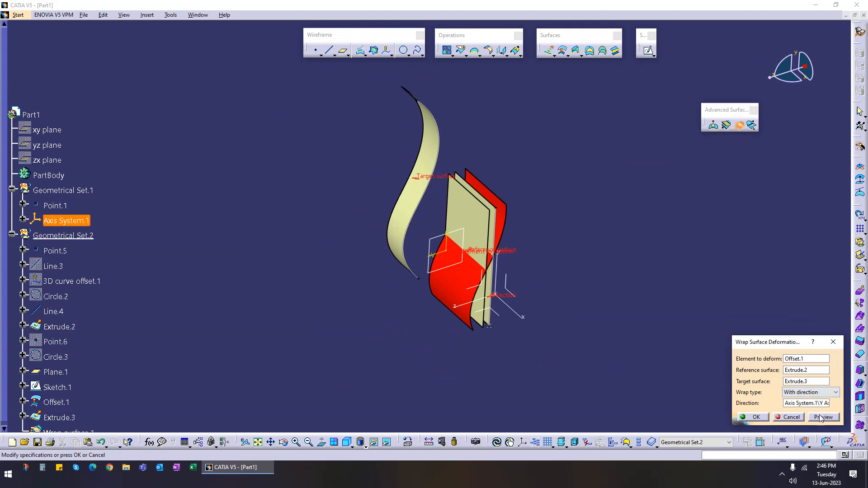
left_click(821, 417)
Step: Try another axis of the axis system as wrap direction, preview, then cancel the Wrap Surface deformation
left_click(500, 258)
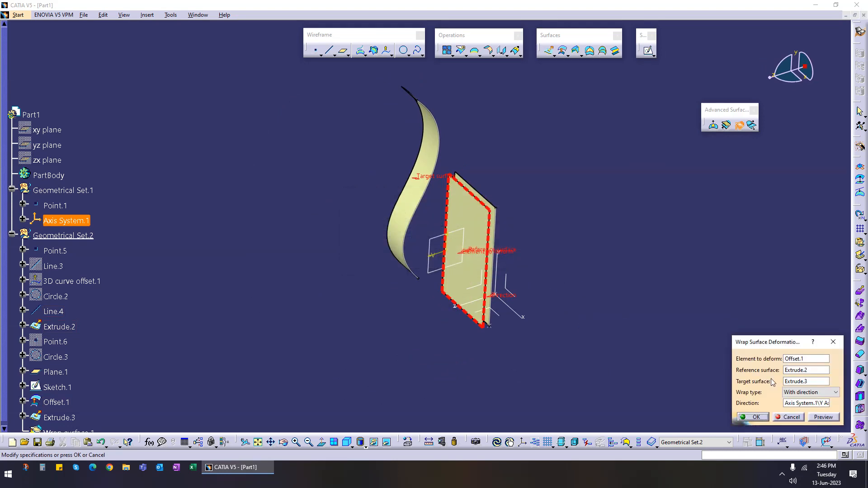
left_click(805, 402)
left_click(517, 317)
left_click(823, 416)
left_click(500, 258)
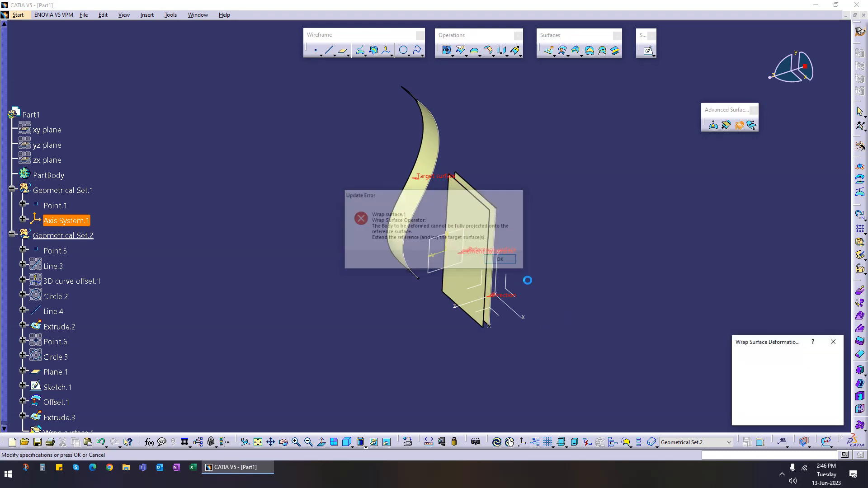
left_click(791, 416)
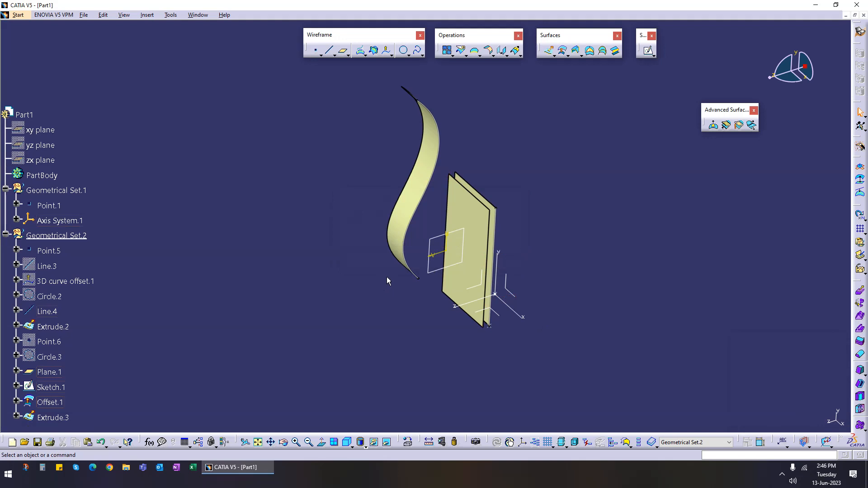
Step: Hide Geometrical Set.2 and collapse its branch in the specification tree
left_click(417, 180)
right_click(415, 170)
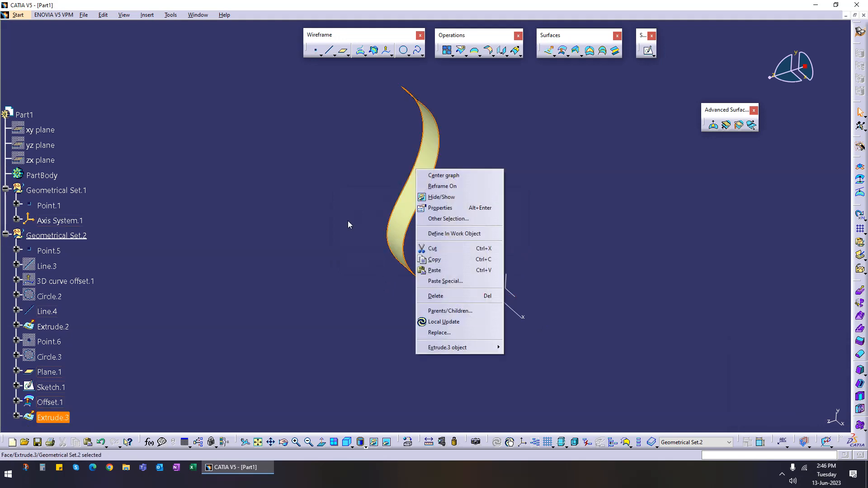
left_click(347, 221)
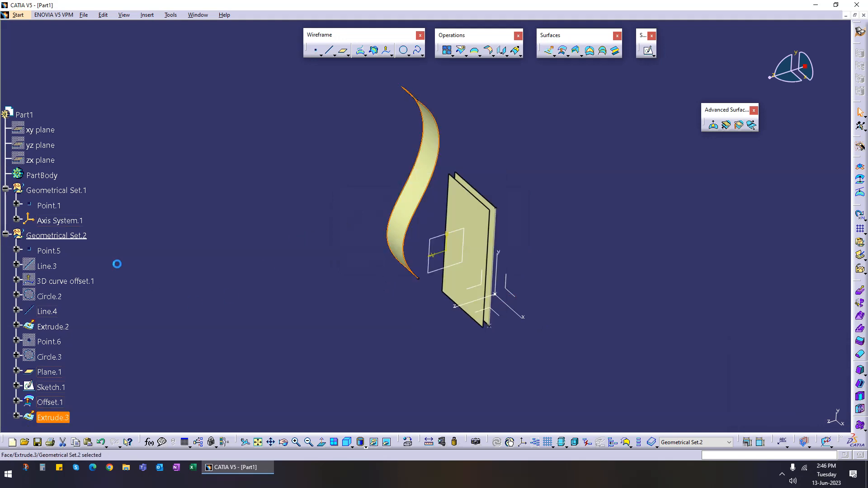
left_click(80, 238)
key("space")
left_click(6, 234)
mouse_move(398, 275)
middle_mouse_down()
mouse_move(316, 328)
mouse_move(335, 306)
middle_mouse_up()
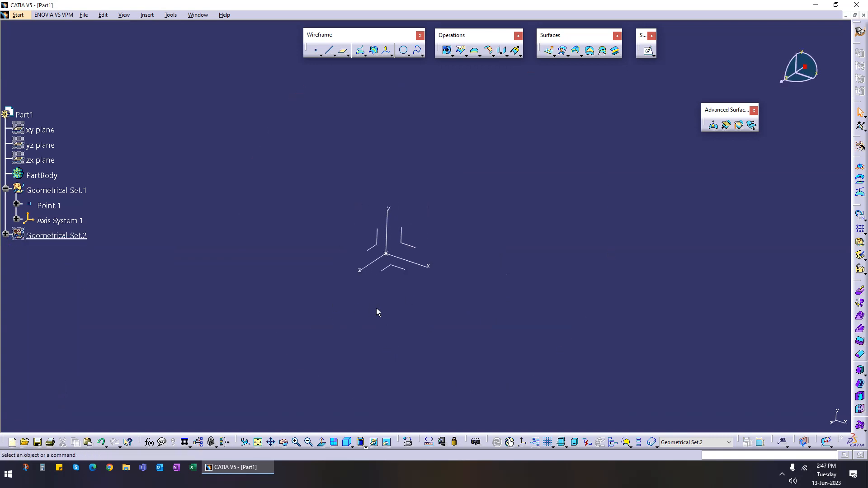
mouse_move(437, 190)
middle_mouse_down()
mouse_move(381, 232)
mouse_move(410, 217)
mouse_move(409, 258)
mouse_move(401, 258)
mouse_move(393, 218)
middle_mouse_up()
scroll(363, 246, "up", 1)
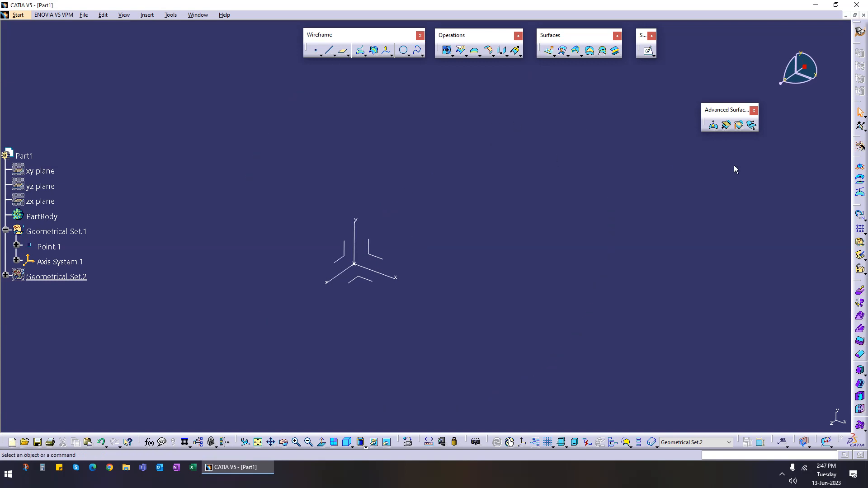
left_click(653, 55)
left_click(679, 66)
left_click(370, 280)
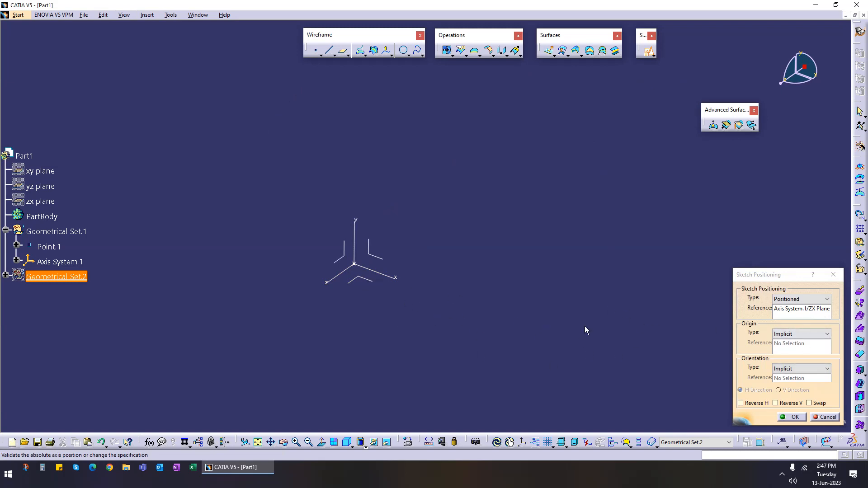
left_click(811, 335)
left_click(796, 355)
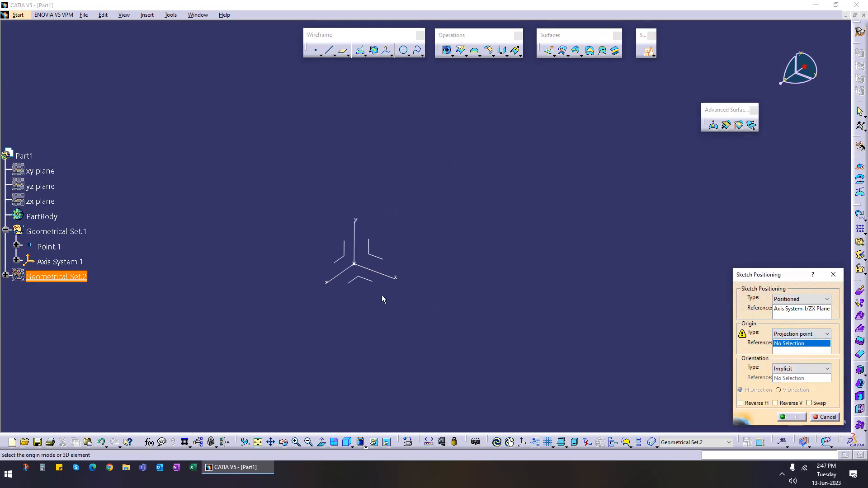
left_click(357, 268)
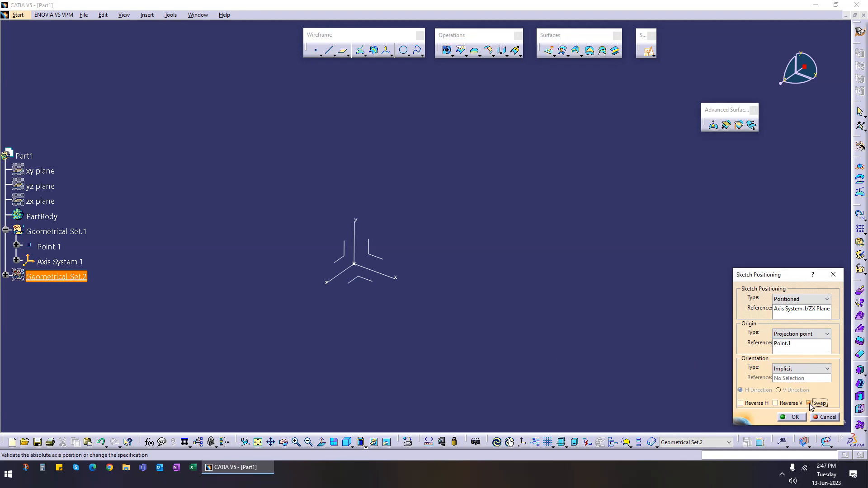
left_click(823, 417)
Step: Insert a new geometrical set
left_click(147, 15)
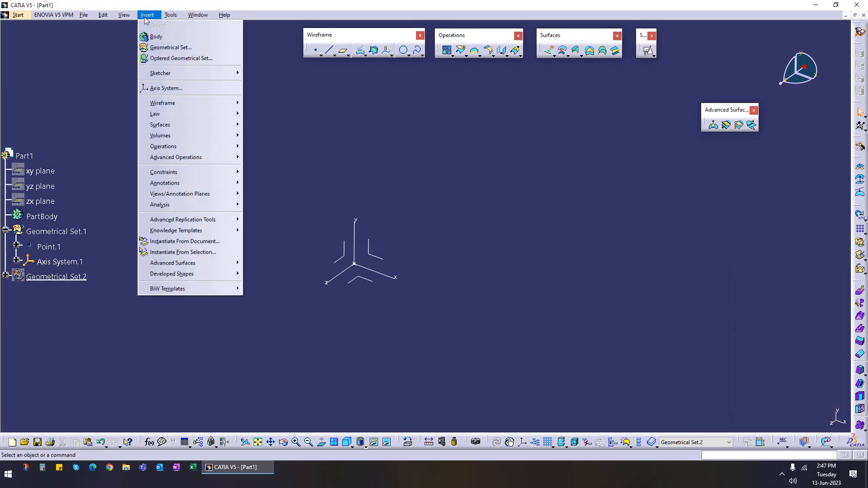
left_click(163, 47)
left_click(796, 415)
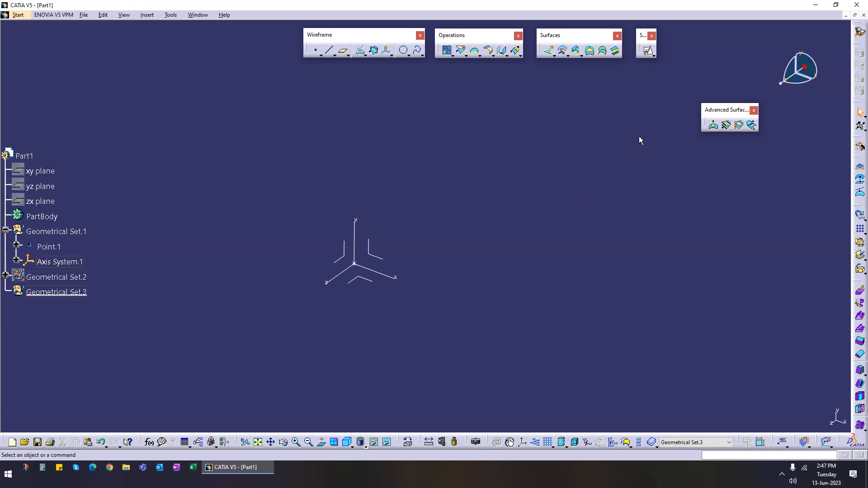
Step: Create a positioned sketch on the axis system's ZX plane with its origin projected from Point.1
left_click(646, 56)
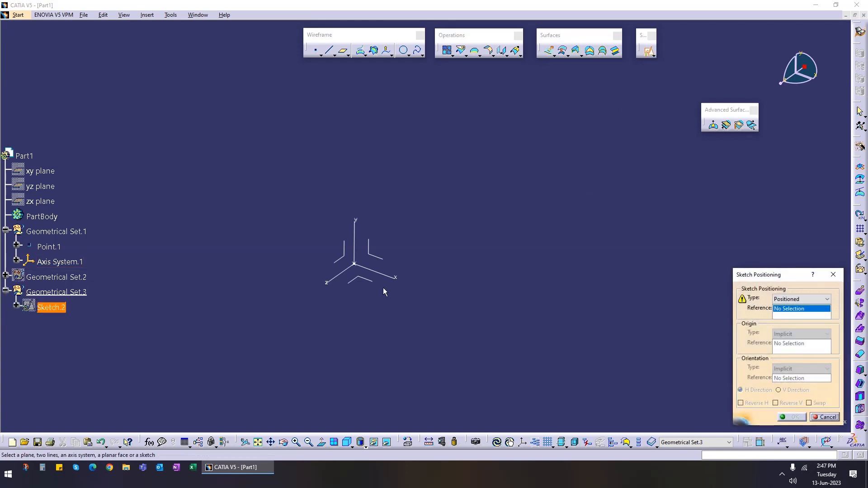
left_click(360, 279)
left_click(827, 334)
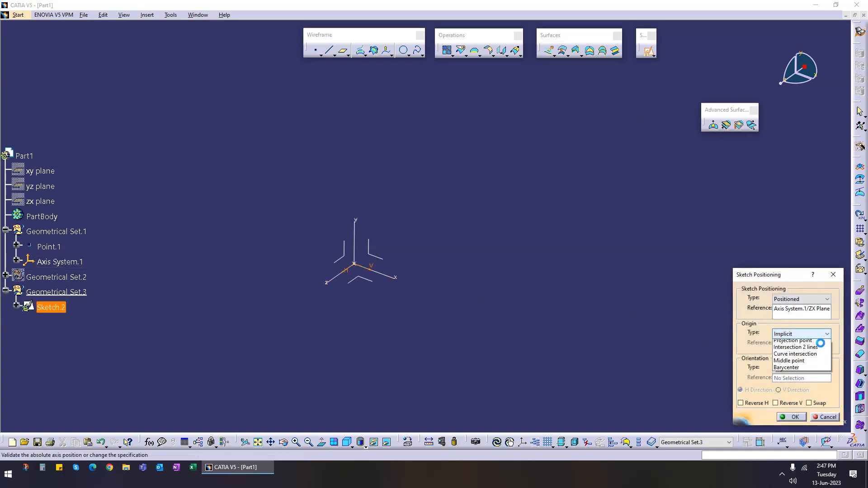
left_click(792, 353)
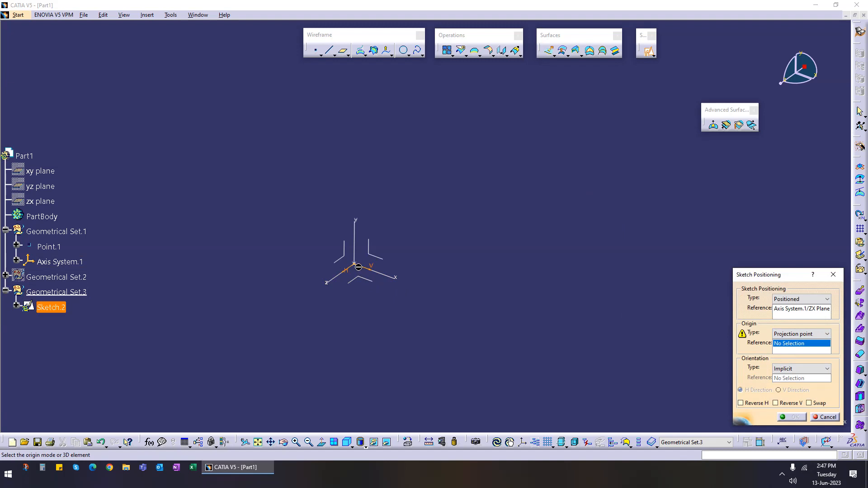
left_click(360, 271)
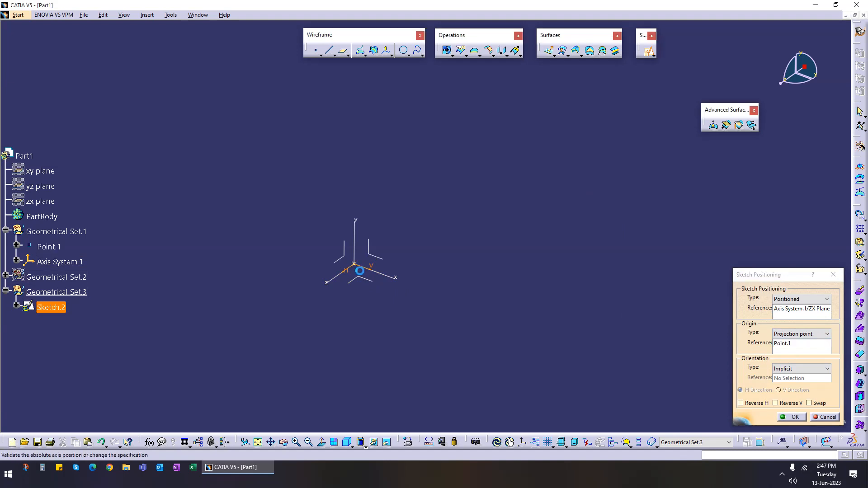
left_click(791, 416)
Step: Sketch a rectangle about 134 mm by 96 mm beside the origin and exit the sketcher
middle_click_drag(462, 365, 412, 305)
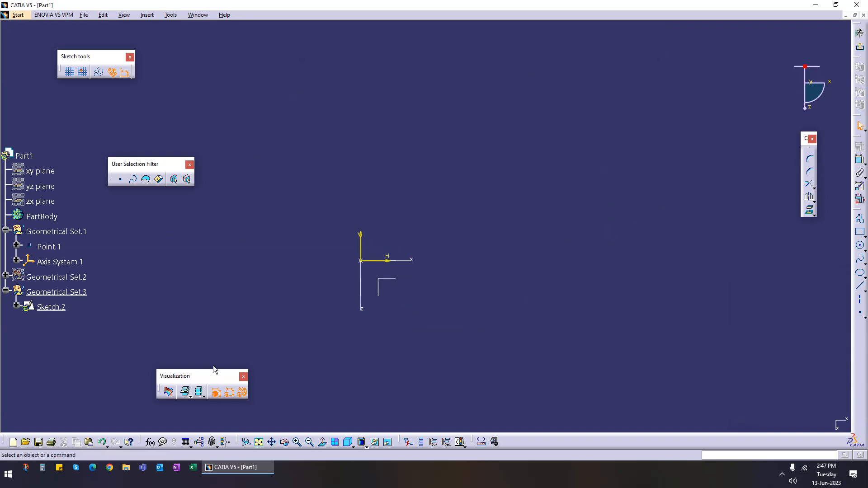
left_click(860, 233)
left_click(405, 277)
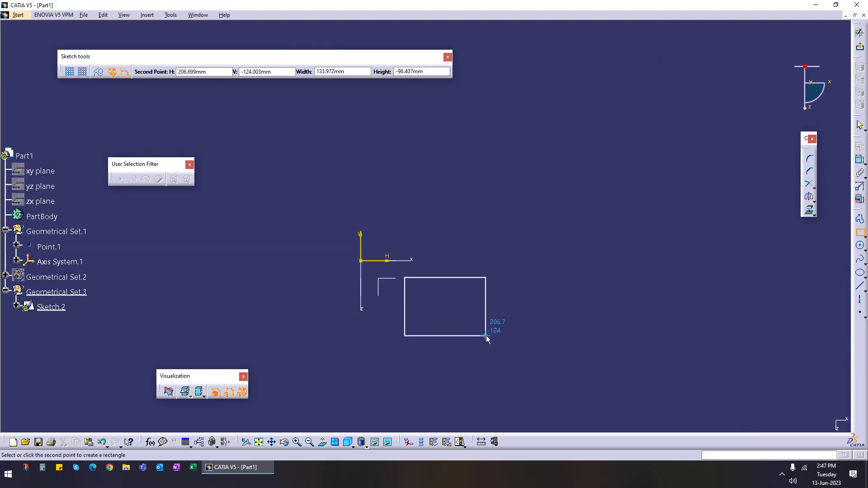
left_click(486, 336)
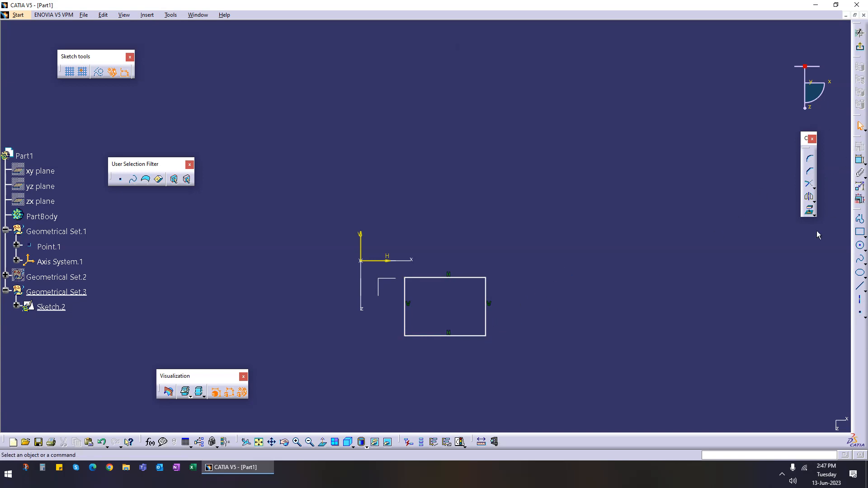
left_click(859, 33)
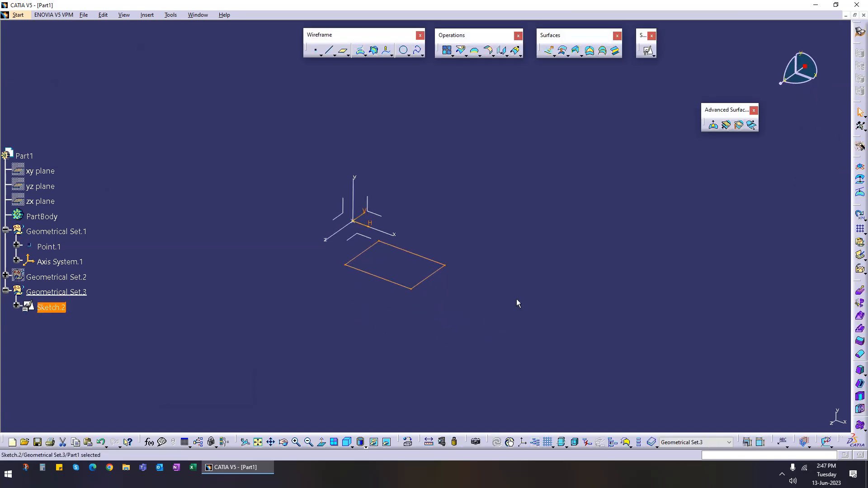
Step: Extrude the rectangle sketch into a surface, setting both extrusion limits by dragging
middle_click_drag(528, 241, 536, 254)
left_click(795, 303)
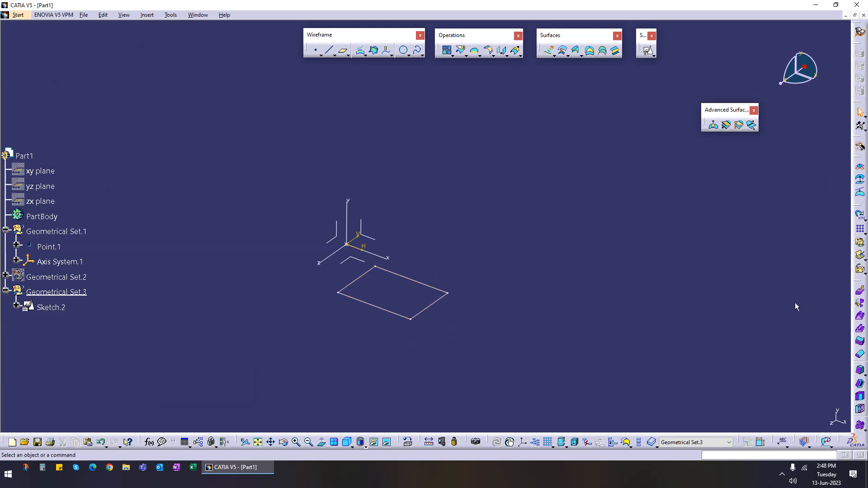
left_click(548, 50)
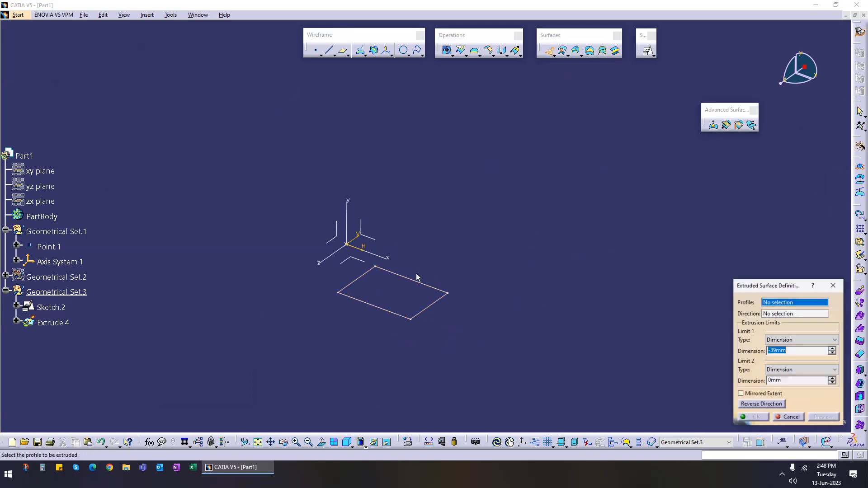
left_click(421, 286)
left_click_drag(379, 291, 397, 175)
left_click_drag(380, 304, 387, 353)
left_click(751, 417)
middle_click_drag(406, 316, 481, 304)
middle_click_drag(439, 239, 496, 329)
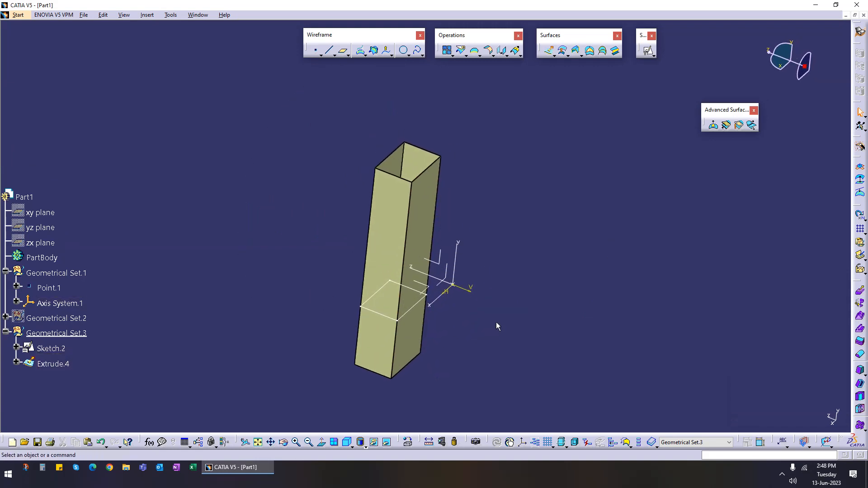
left_click(562, 51)
left_click(433, 219)
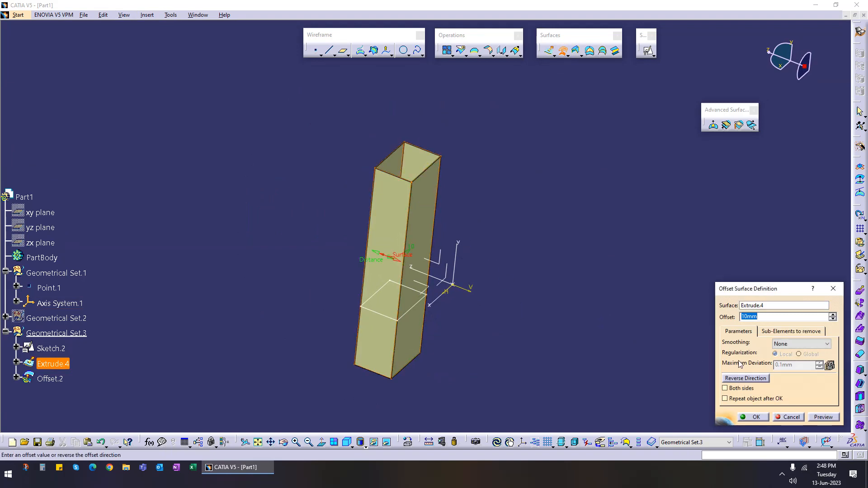
left_click(763, 379)
left_click(761, 380)
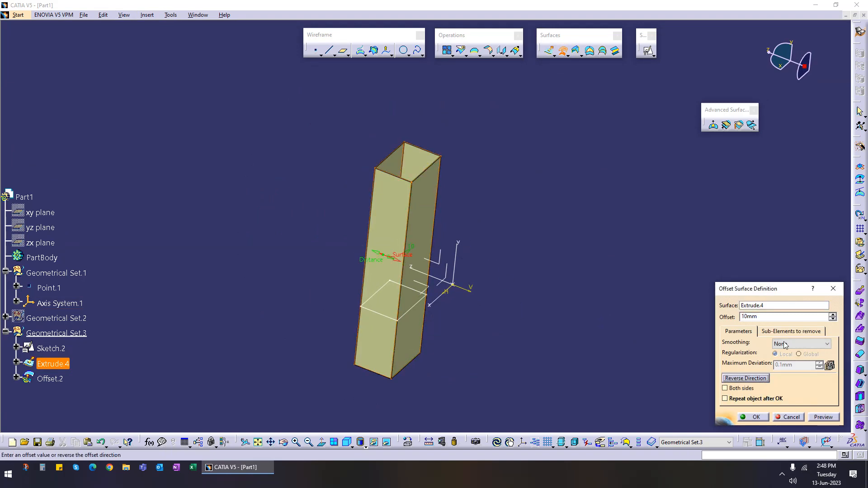
type("50")
left_click(826, 418)
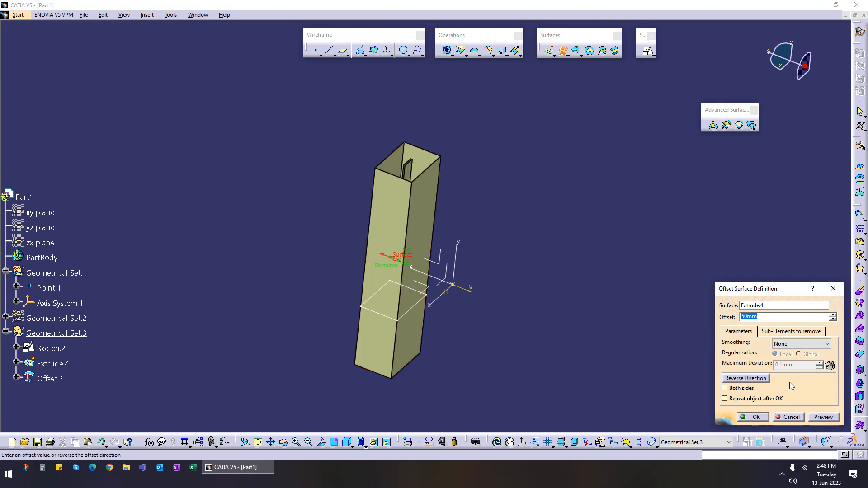
left_click(760, 378)
scroll(477, 201, "up", 5)
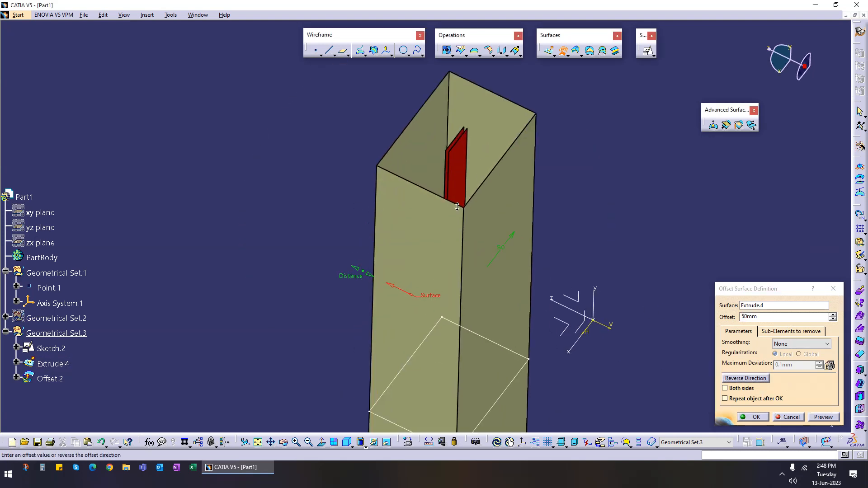
left_click(788, 417)
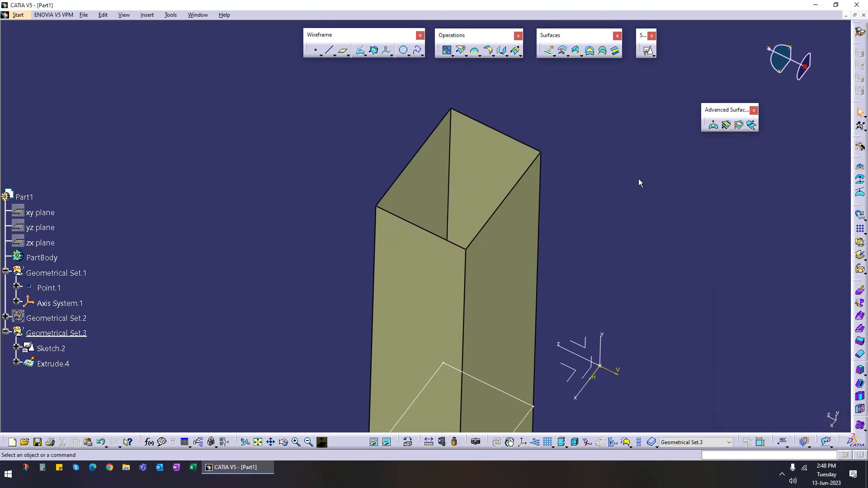
Step: Start an offset surface and create an extract of one side face of the tube as its reference
left_click(562, 50)
right_click(767, 308)
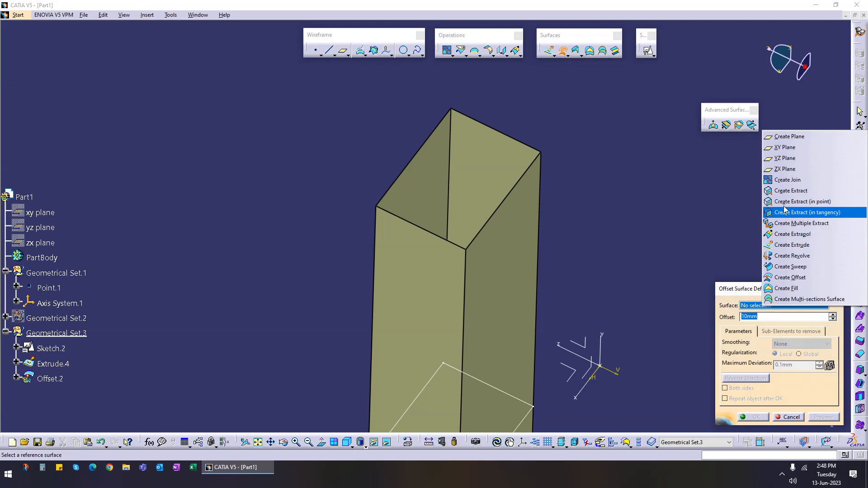
left_click(784, 191)
left_click(538, 286)
middle_click_drag(538, 286, 506, 290)
left_click(752, 259)
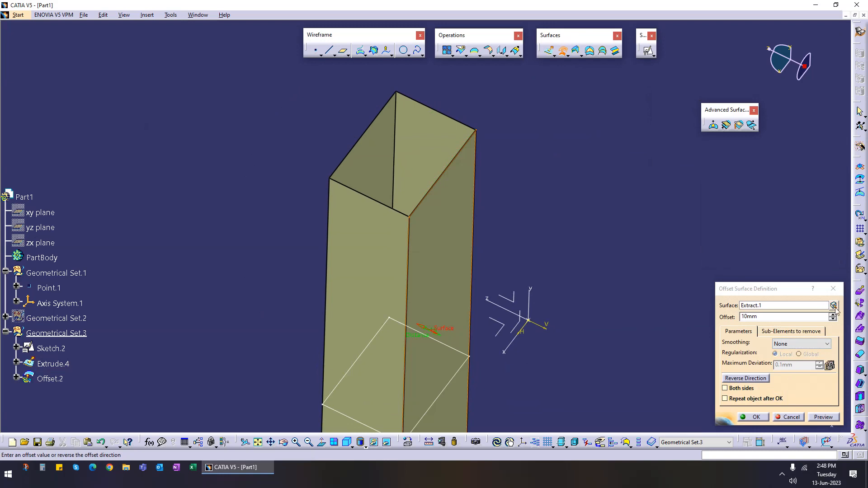
Step: Set the offset distance to 50 mm, preview, reverse the offset direction and confirm the offset surface
double_click(806, 316)
type("50")
left_click(822, 416)
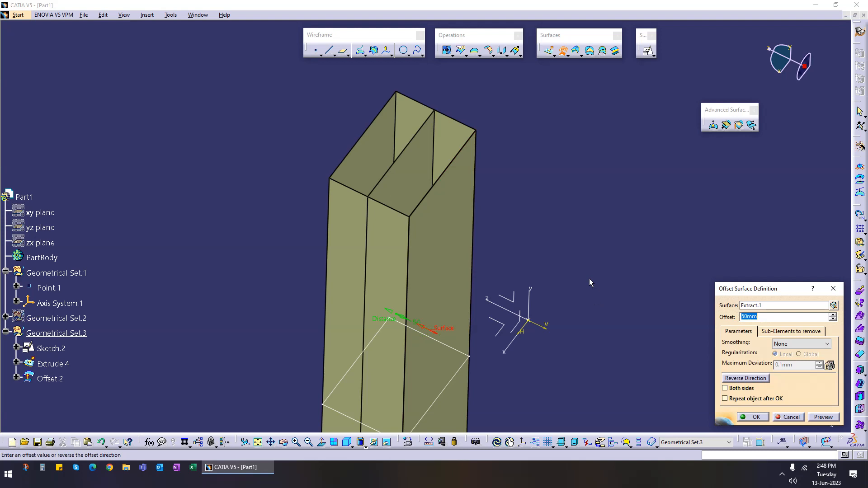
left_click(758, 379)
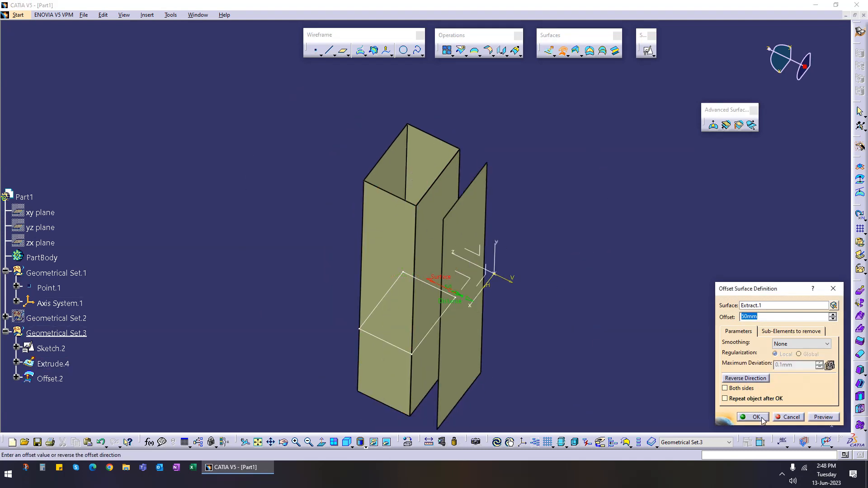
left_click(757, 417)
Step: Create a plane offset -450 mm from the axis system's YZ plane
middle_click_drag(486, 333, 375, 261)
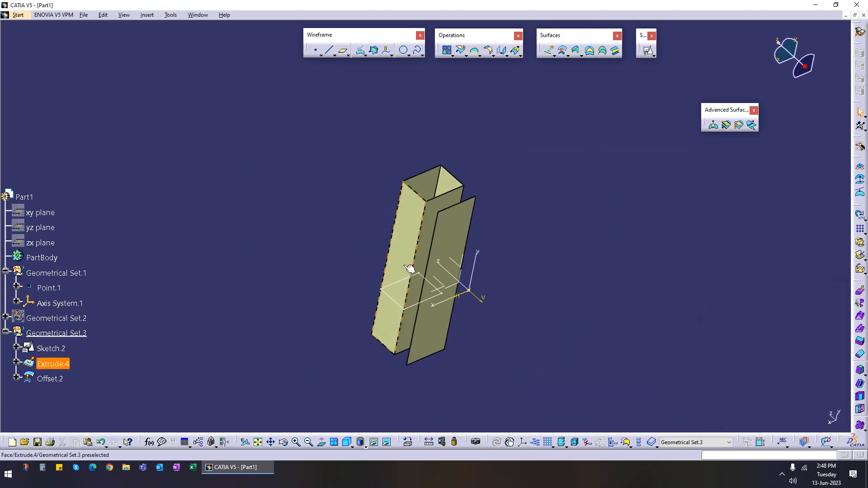
middle_click_drag(401, 354, 395, 275)
middle_click_drag(347, 325, 430, 321)
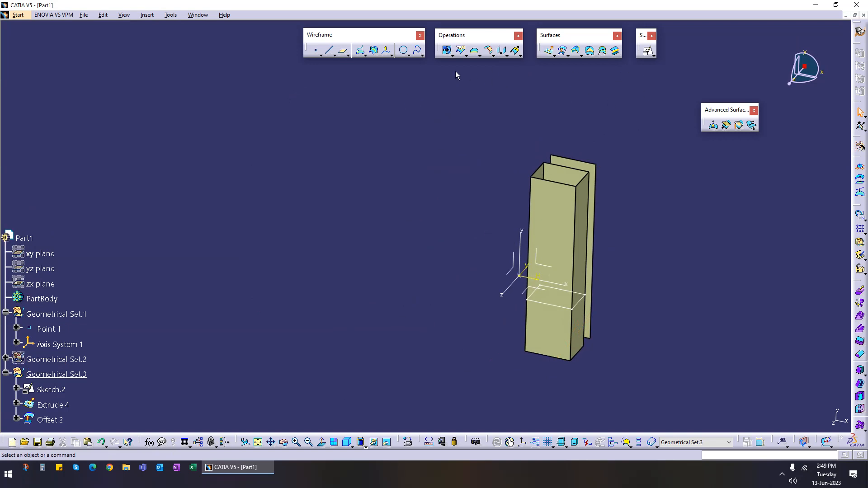
left_click(343, 51)
left_click(519, 276)
left_click_drag(470, 274, 350, 247)
left_click_drag(802, 383, 695, 378)
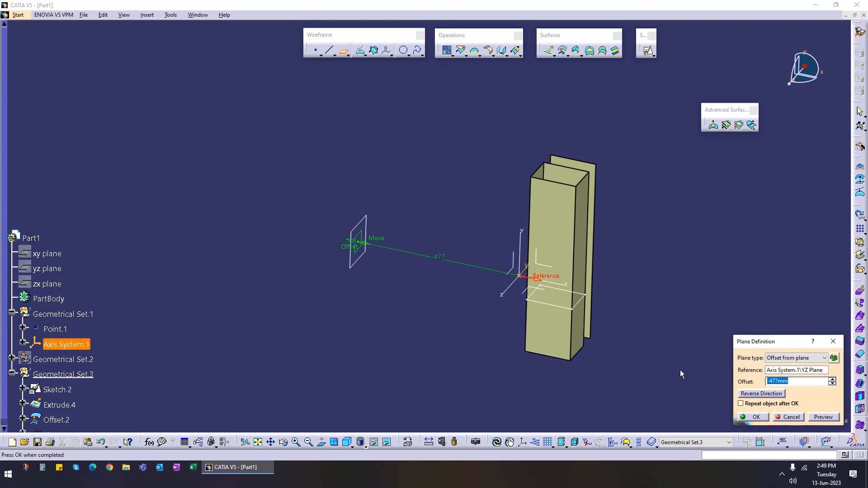
type("-450")
key("Return")
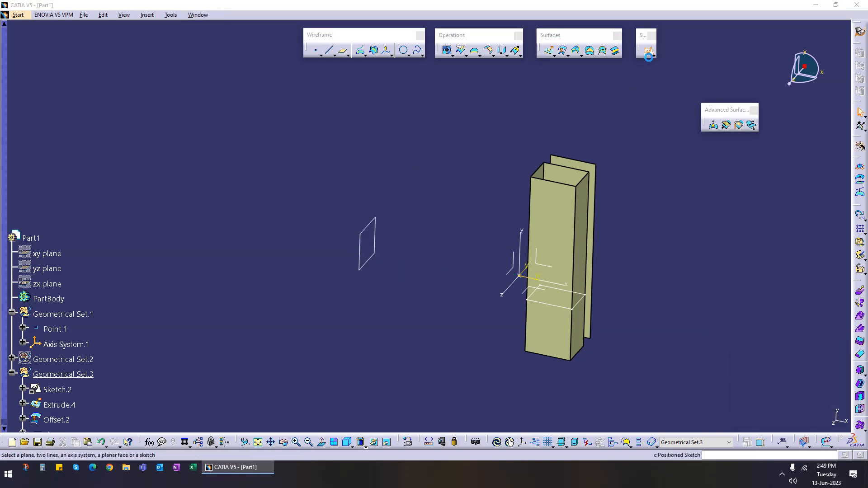
Step: Create a positioned sketch on the new offset plane with its axes swapped
left_click(647, 51)
left_click(373, 259)
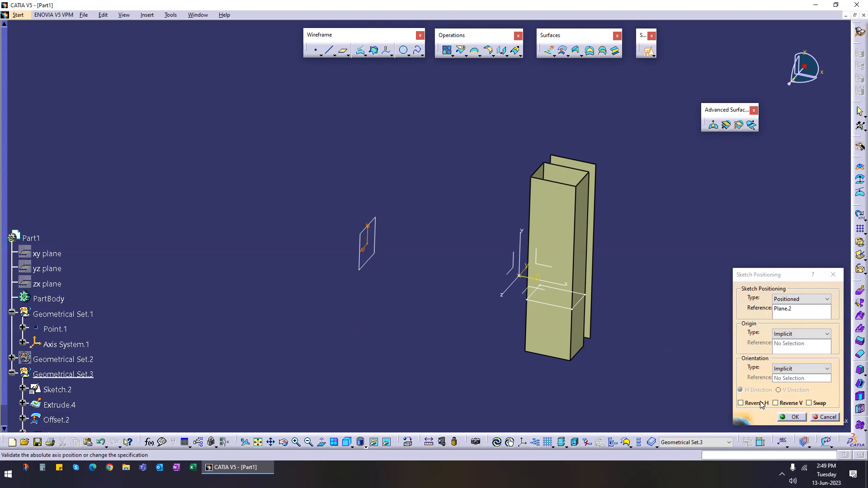
left_click(816, 405)
left_click(795, 418)
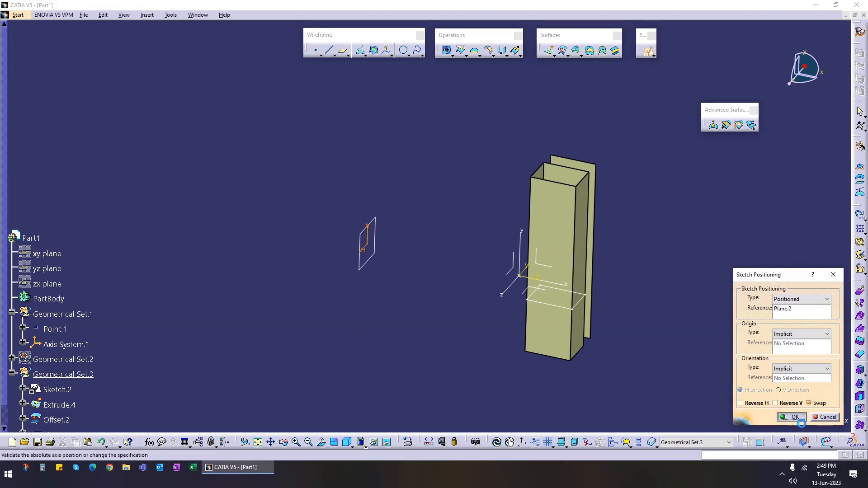
Step: Sketch an S-shaped spline through five points alongside the tube profile
middle_click_drag(606, 219, 575, 239)
left_click(860, 260)
left_click(465, 141)
left_click(422, 184)
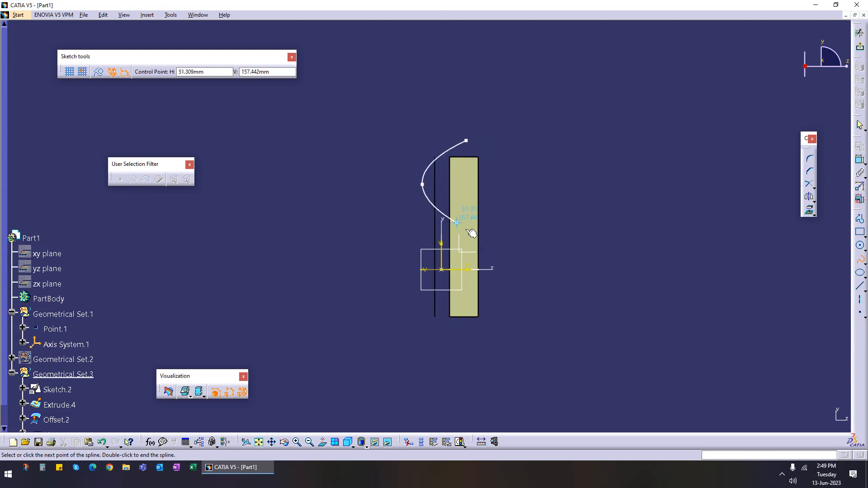
left_click(482, 244)
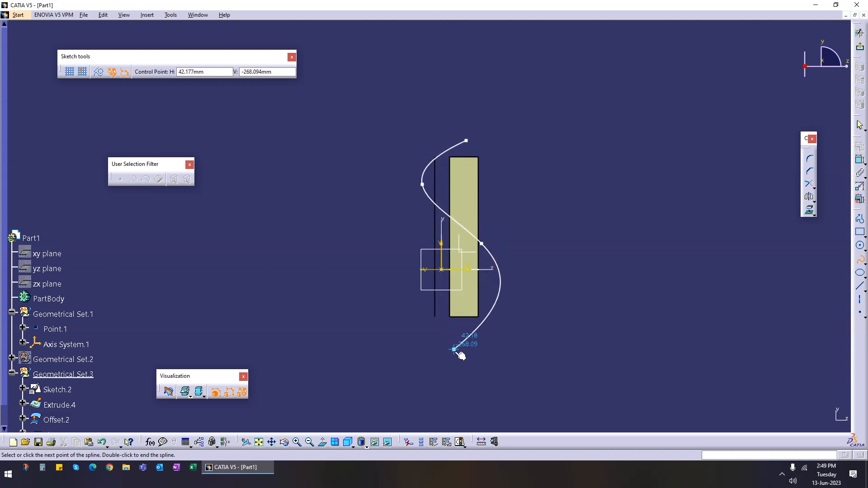
left_click(498, 297)
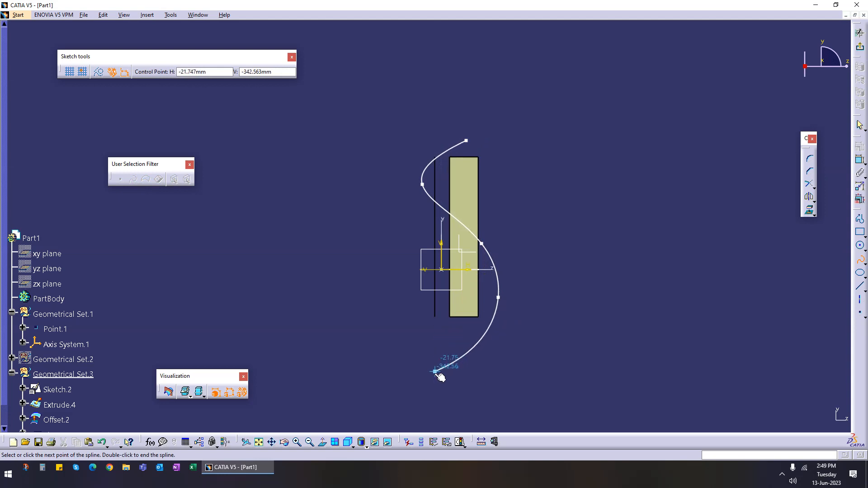
left_click(429, 376)
key("Escape")
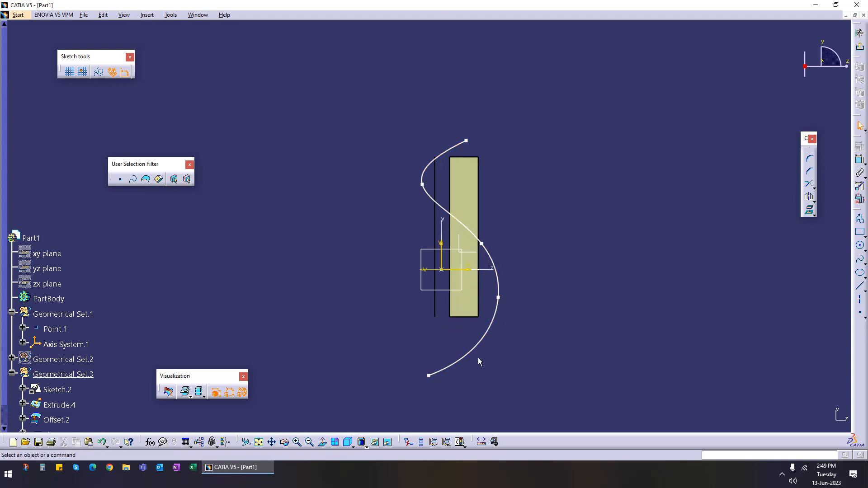
Step: Reshape the spline by moving two of its control points and exit the sketcher
left_click_drag(422, 184, 440, 196)
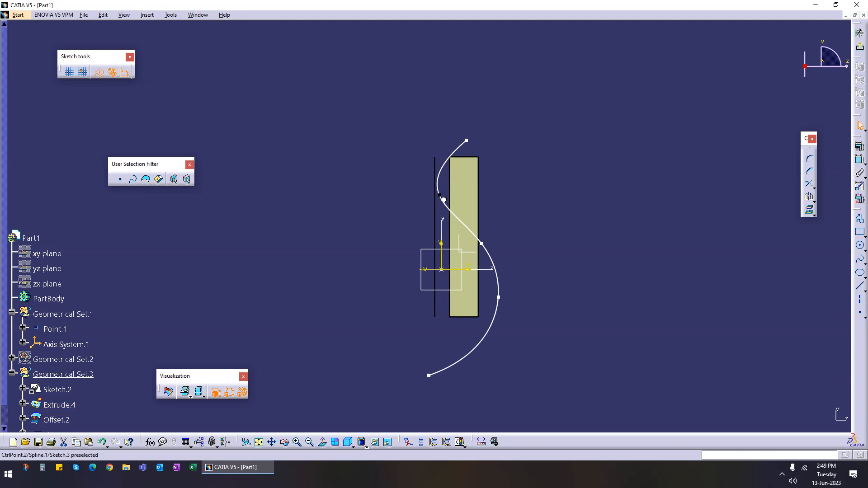
left_click_drag(497, 297, 482, 309)
left_click(860, 46)
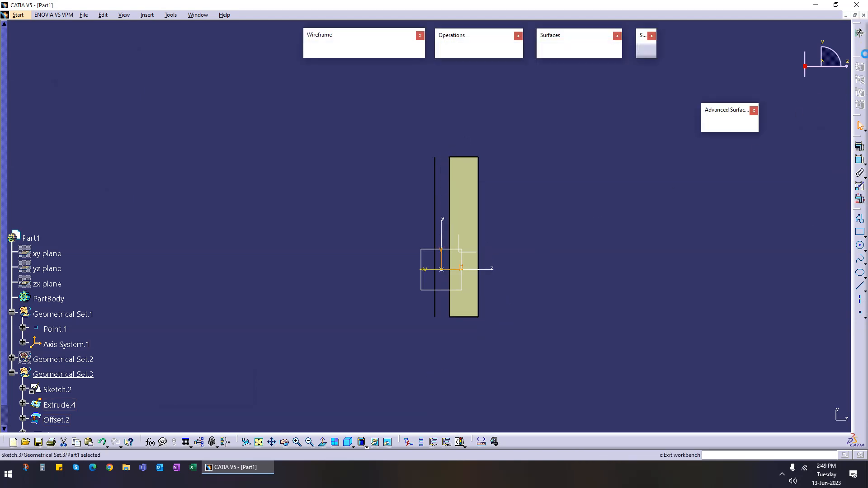
Step: Try a Wrap Curve deforming the tube extrude, using an offset-surface edge as reference and the spline as target, with preview
mouse_move(516, 251)
middle_mouse_down()
mouse_move(459, 304)
mouse_move(431, 294)
mouse_move(420, 320)
mouse_move(408, 285)
mouse_move(417, 267)
mouse_move(470, 275)
middle_mouse_up()
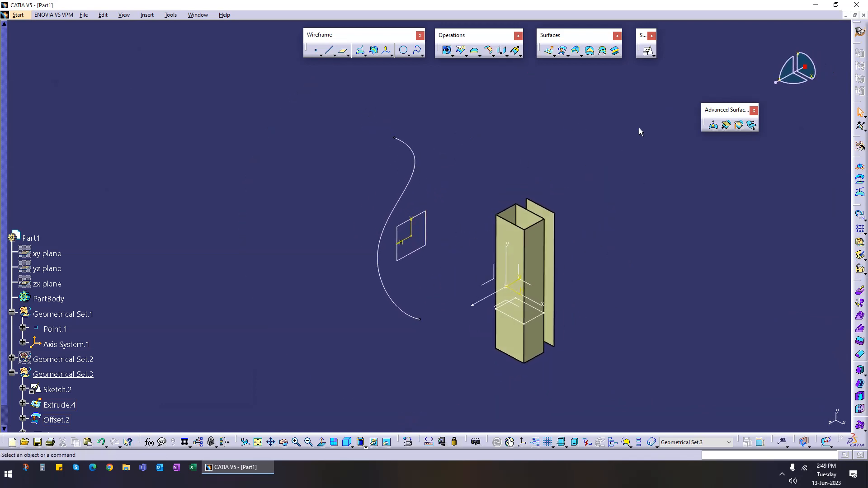
left_click(726, 126)
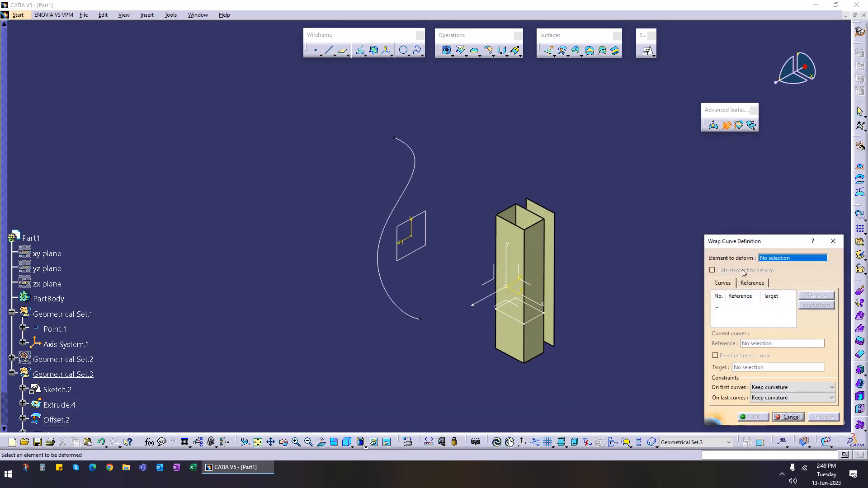
left_click(520, 253)
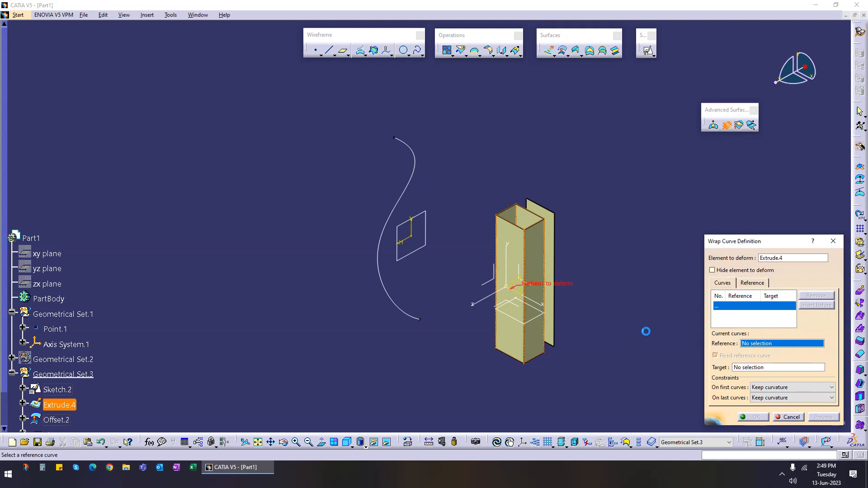
left_click(556, 244)
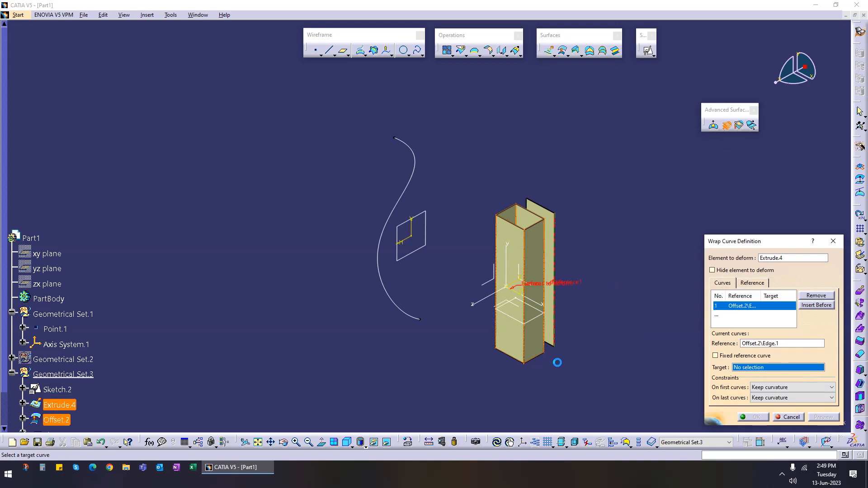
left_click(415, 193)
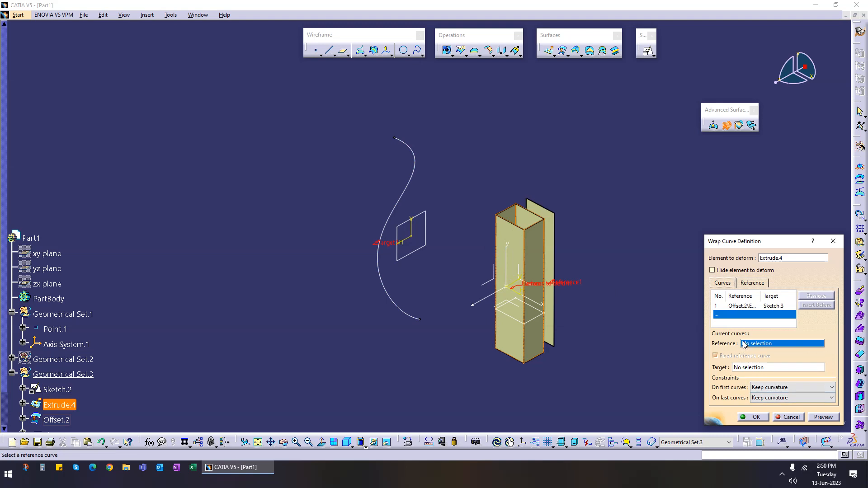
left_click(822, 417)
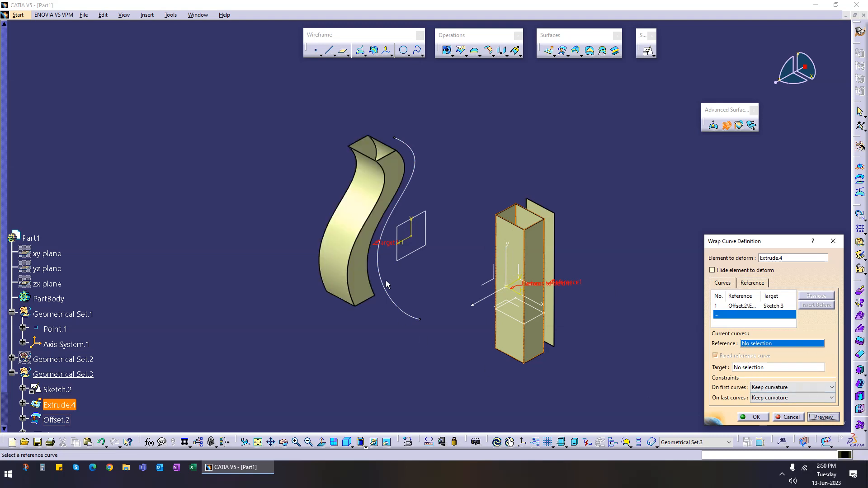
middle_click_drag(343, 335, 329, 286)
middle_click_drag(402, 283, 458, 318)
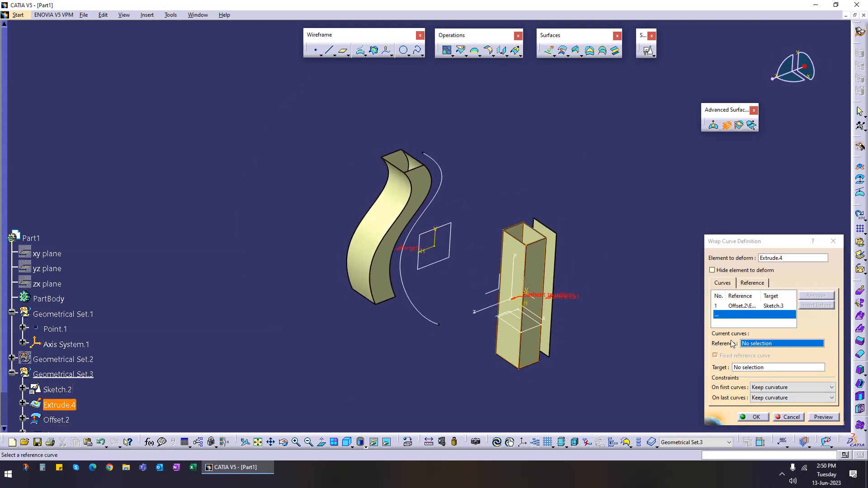
middle_click_drag(652, 348, 416, 308)
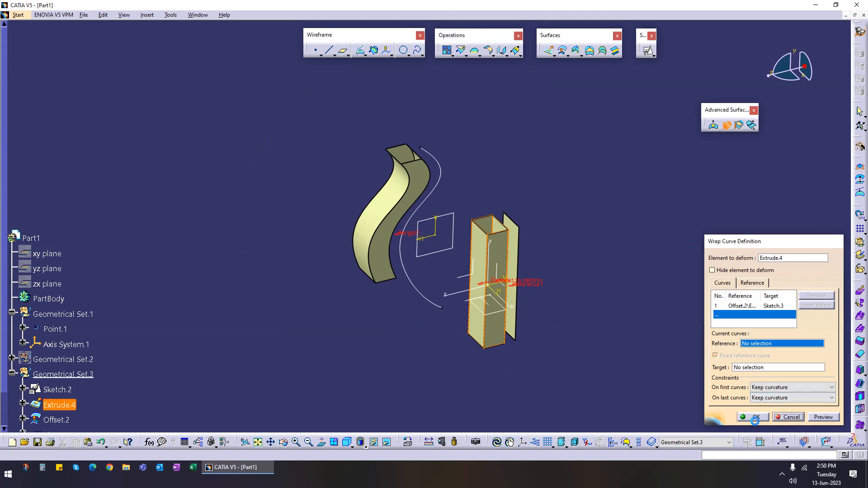
left_click(789, 416)
Step: Translate the spline sketch along the axis system's Z axis by dragging the distance
middle_click_drag(304, 281, 500, 272)
middle_click_drag(554, 219, 494, 297)
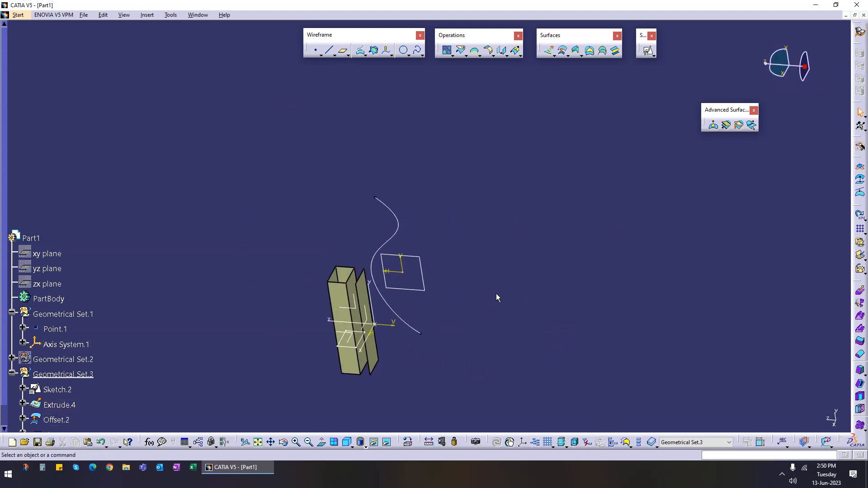
middle_click_drag(429, 231, 510, 169)
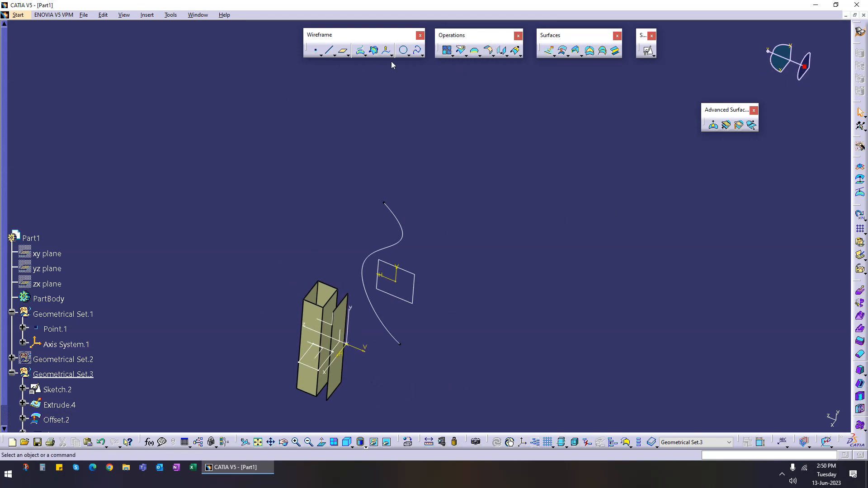
left_click(501, 51)
left_click(402, 237)
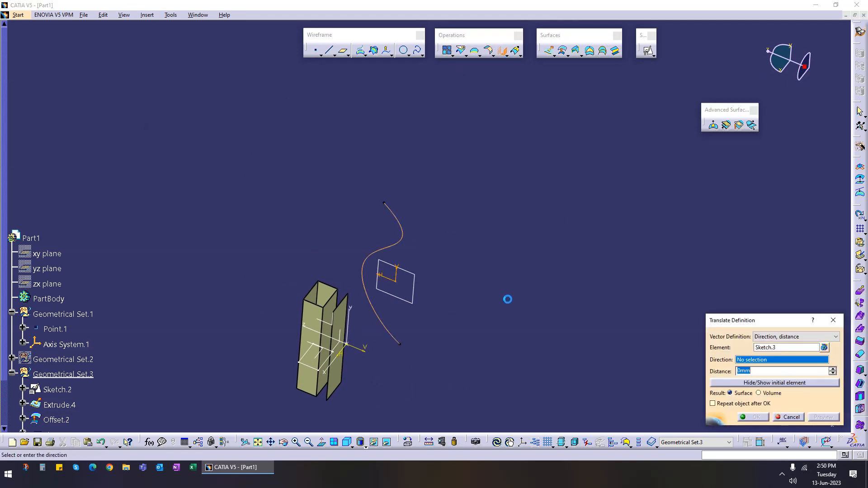
middle_click_drag(496, 289, 505, 259)
left_click(327, 301)
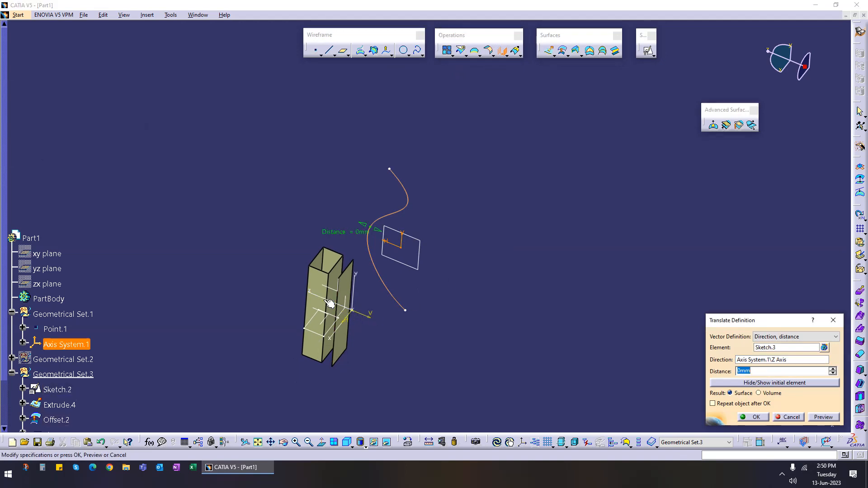
left_click_drag(380, 232, 542, 294)
left_click(759, 419)
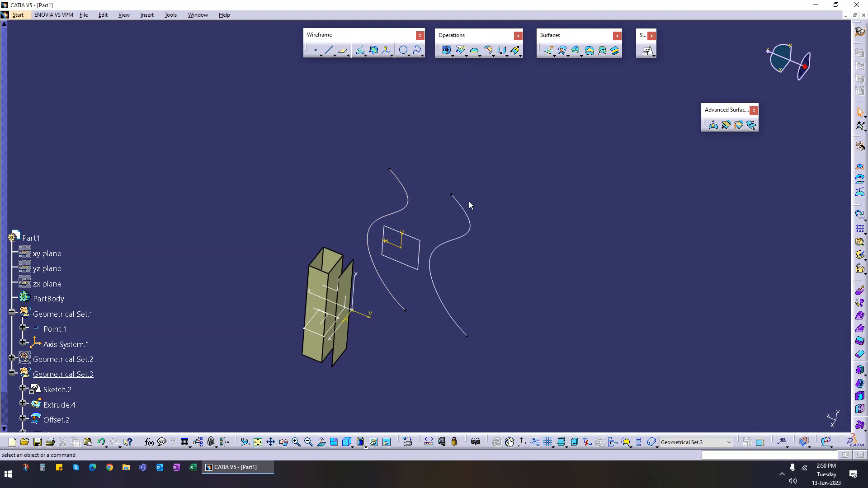
Step: Delete the translated curve
left_click(467, 216)
key("Delete")
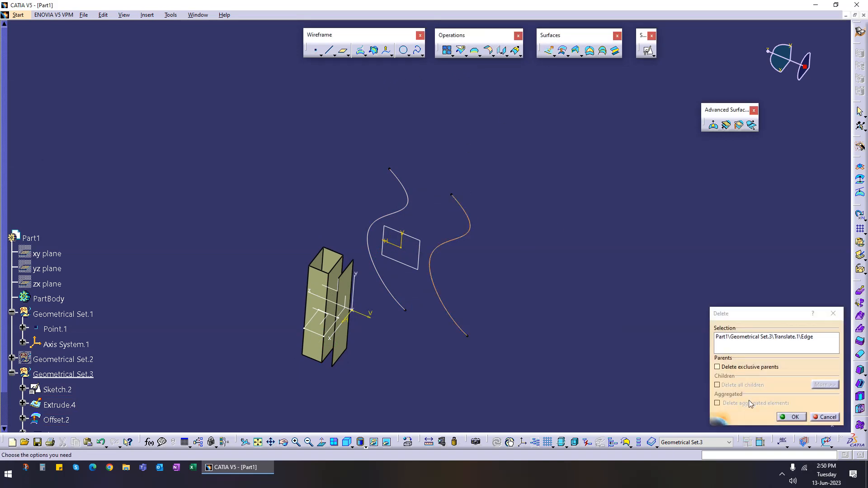
left_click(790, 417)
Step: Copy Sketch.3 and paste it into Geometrical Set.3
middle_click_drag(448, 299, 484, 328)
left_click(56, 328)
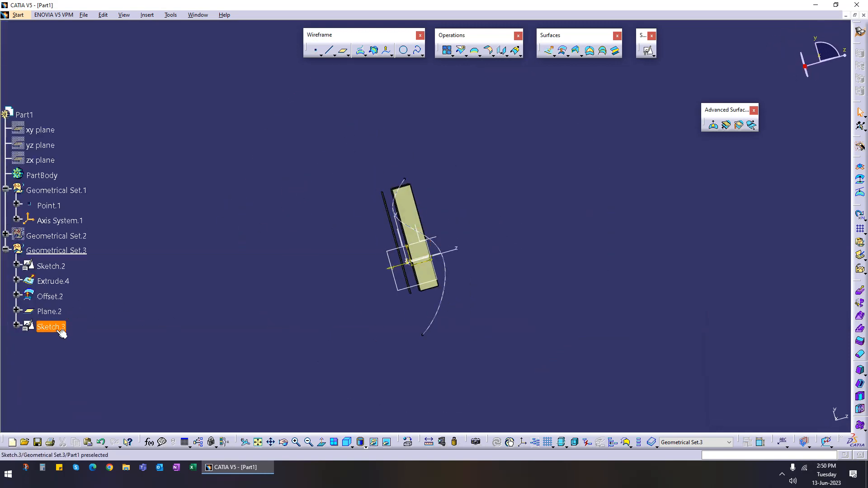
right_click(56, 331)
left_click(54, 236)
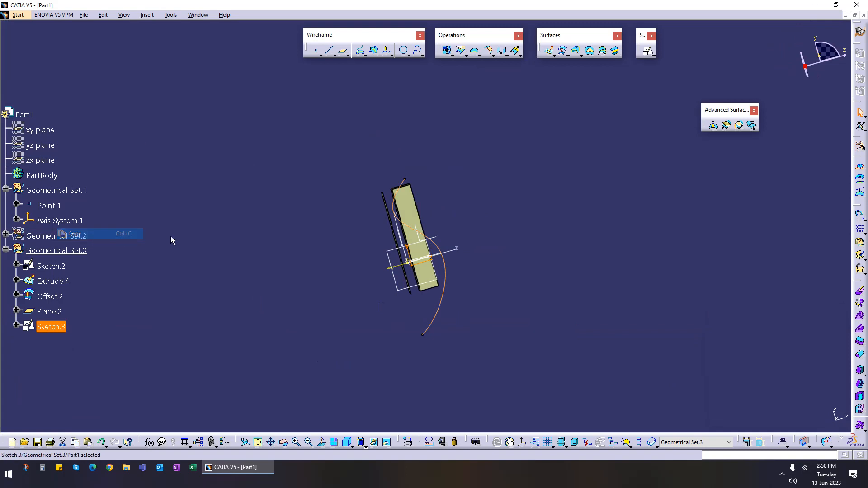
left_click(45, 250)
right_click(44, 250)
left_click(63, 351)
Step: Edit the pasted sketch and delete its spline
double_click(53, 342)
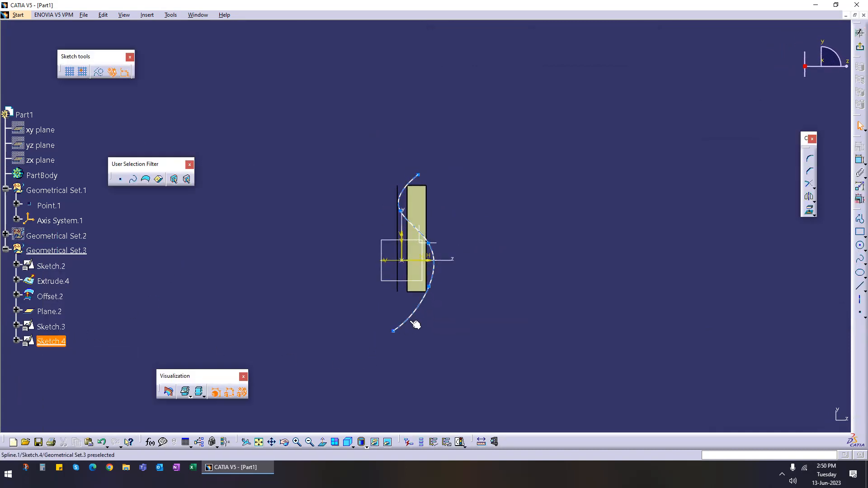
left_click(411, 320)
key("Delete")
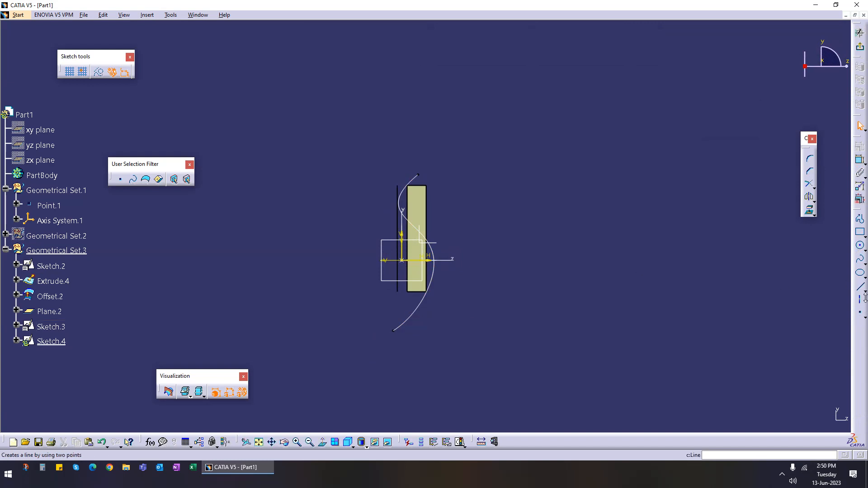
Step: Draw a long vertical line left of the profile and exit the sketcher
left_click(860, 286)
left_click(362, 169)
left_click(361, 353)
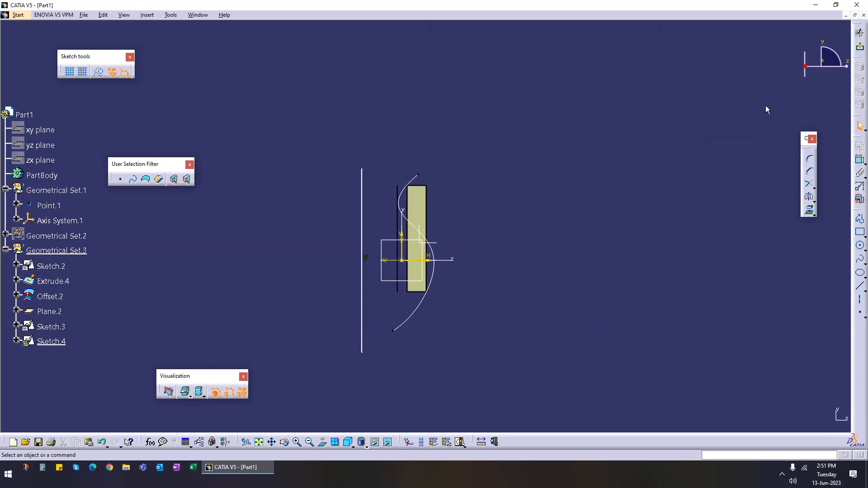
left_click(859, 48)
Step: Start a wrap curve on Extrude.4, pairing the Offset.2 edge as reference curve with Sketch.3 as target curve
mouse_move(326, 239)
middle_mouse_down()
mouse_move(330, 259)
mouse_move(612, 260)
mouse_move(321, 304)
mouse_move(376, 353)
mouse_move(466, 270)
mouse_move(461, 233)
mouse_move(341, 223)
mouse_move(379, 261)
mouse_move(330, 275)
mouse_move(373, 334)
mouse_move(316, 300)
middle_mouse_up()
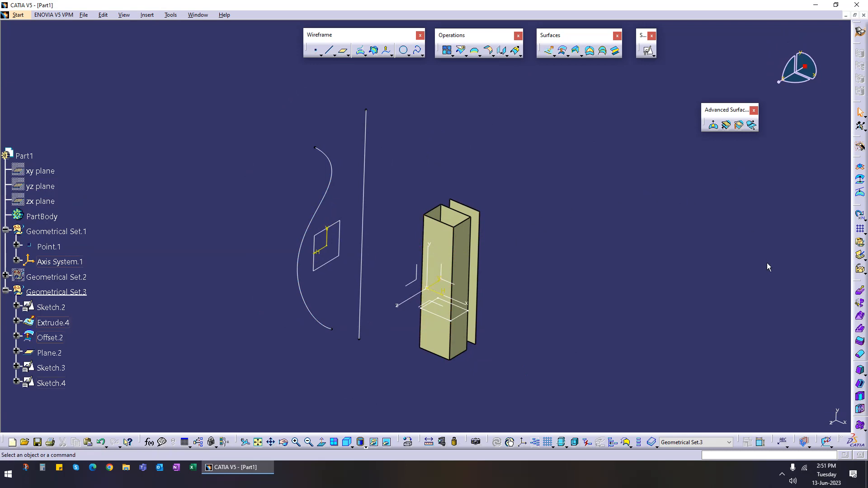
left_click(725, 124)
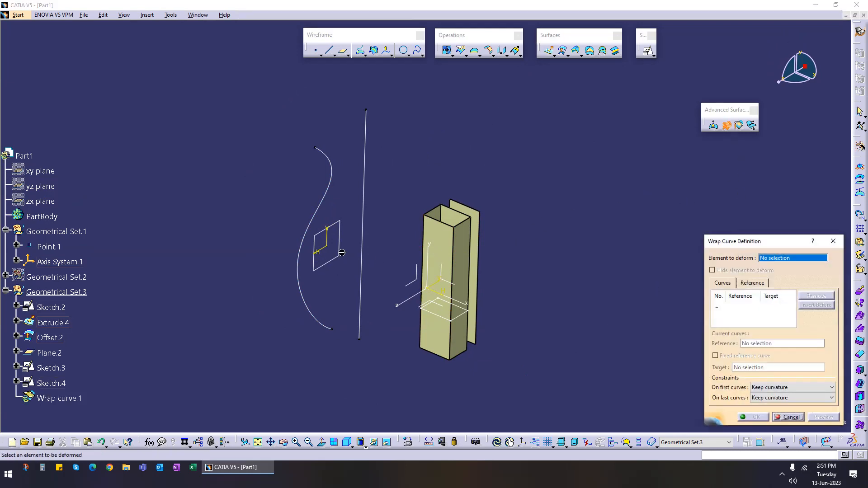
left_click(442, 244)
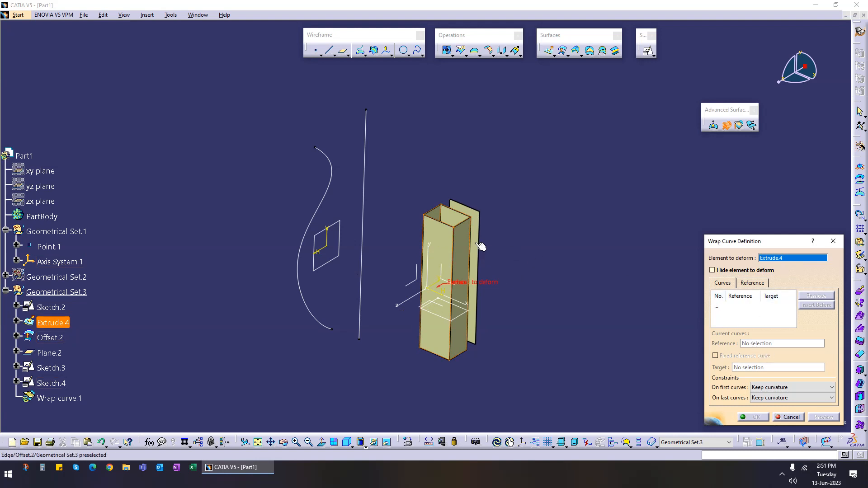
left_click(741, 307)
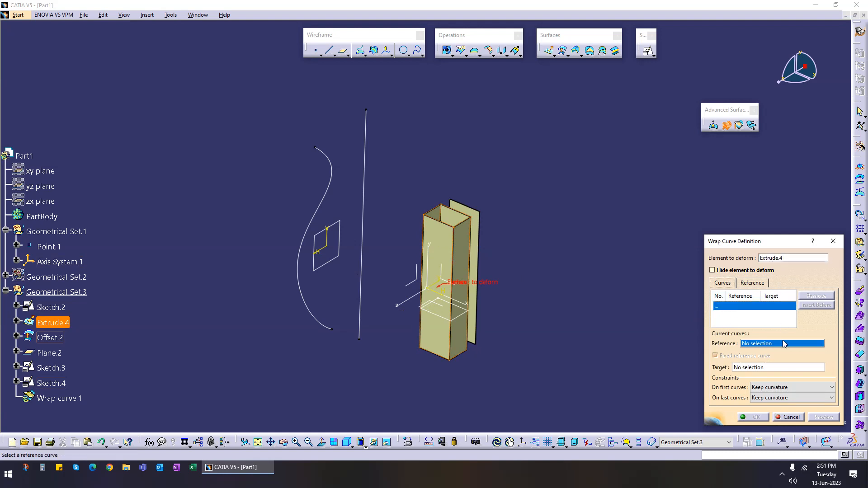
left_click(476, 259)
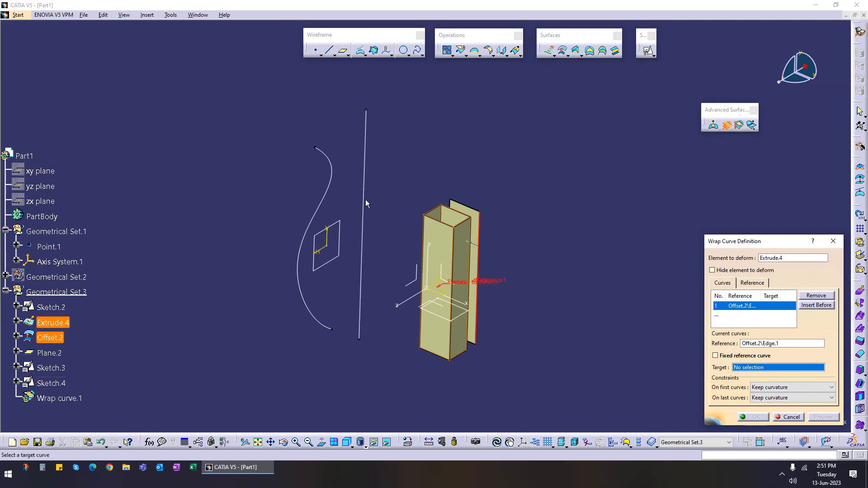
left_click(330, 196)
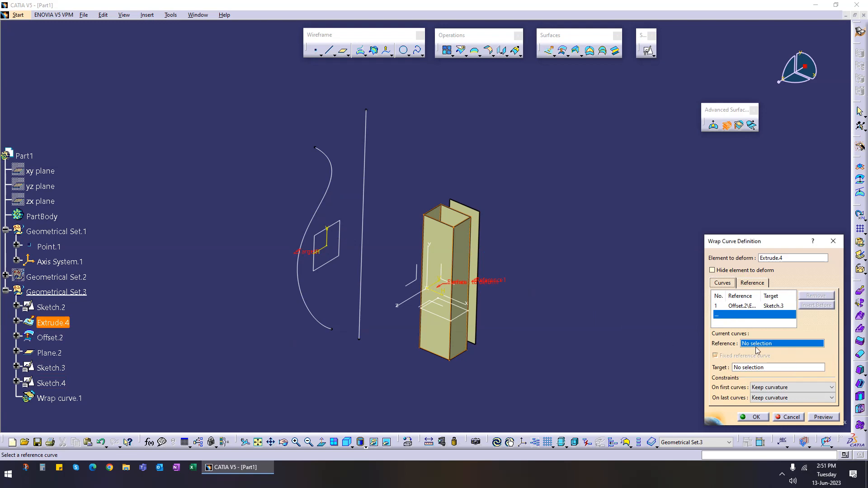
Step: Add the Extrude.4 edge with Sketch.4 as a second curve pair, preview the wrap curve, and cancel it
left_click(450, 355)
left_click(369, 147)
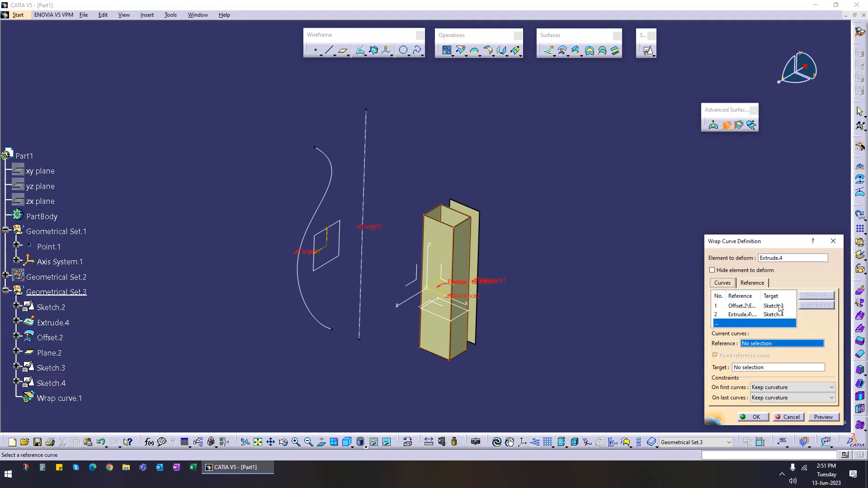
left_click(823, 417)
middle_click_drag(480, 349, 516, 267)
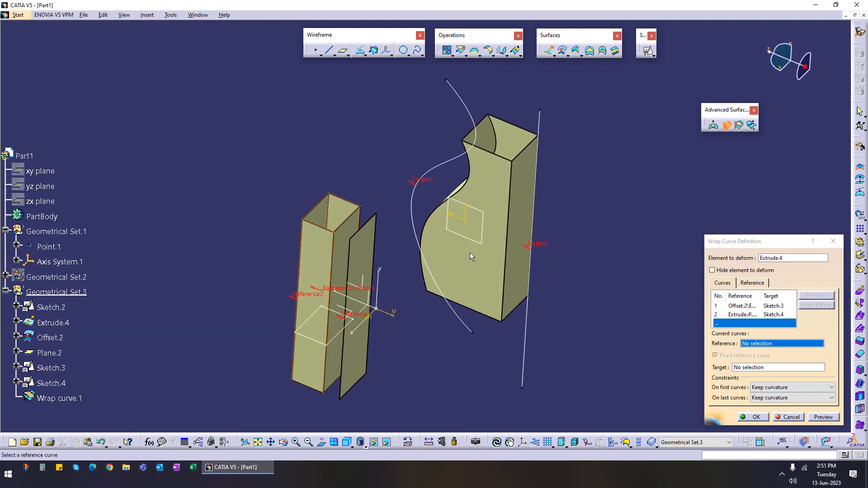
middle_click_drag(429, 336, 463, 306)
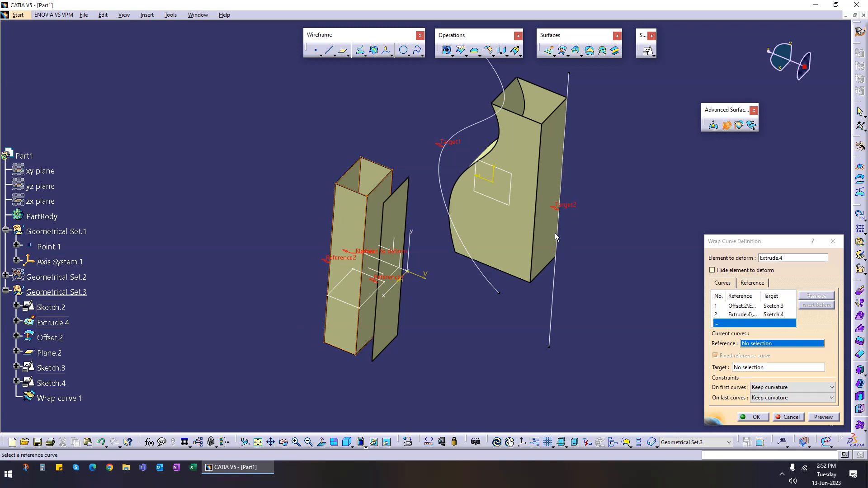
left_click(790, 417)
Step: Extrude Sketch.3 into a surface, dragging its first limit to lengthen it
middle_click_drag(658, 309, 497, 317)
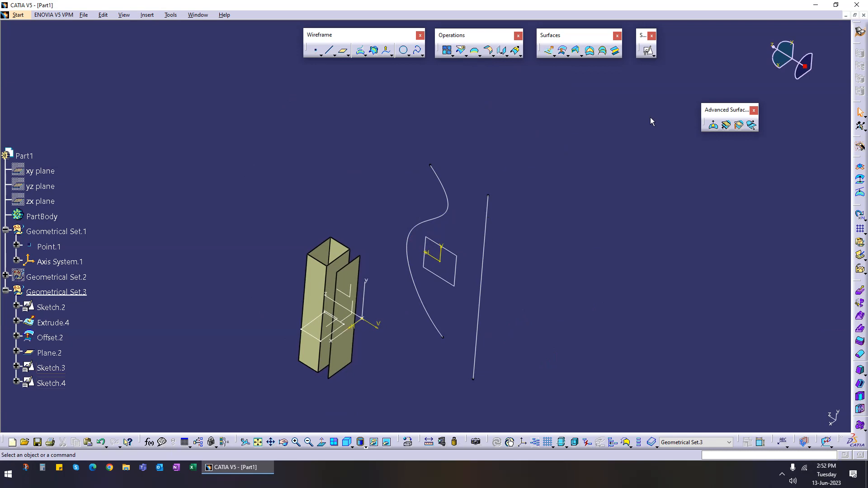
left_click(549, 50)
left_click(451, 195)
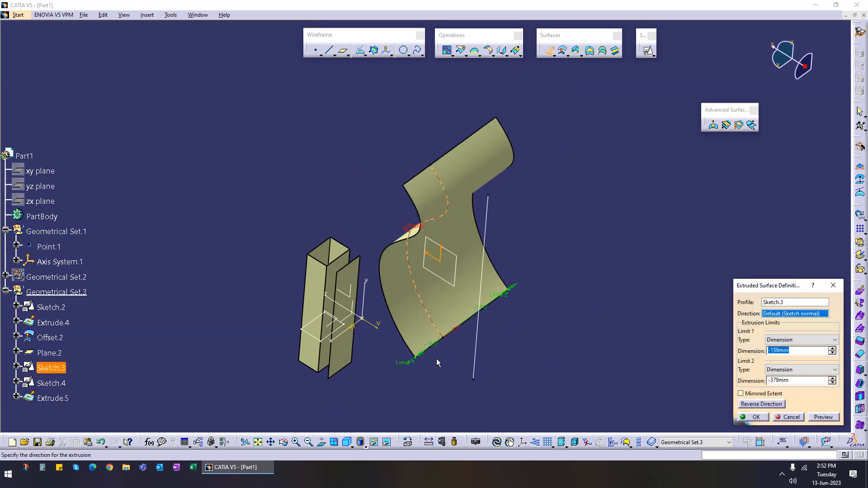
left_click_drag(414, 366, 485, 311)
left_click(750, 416)
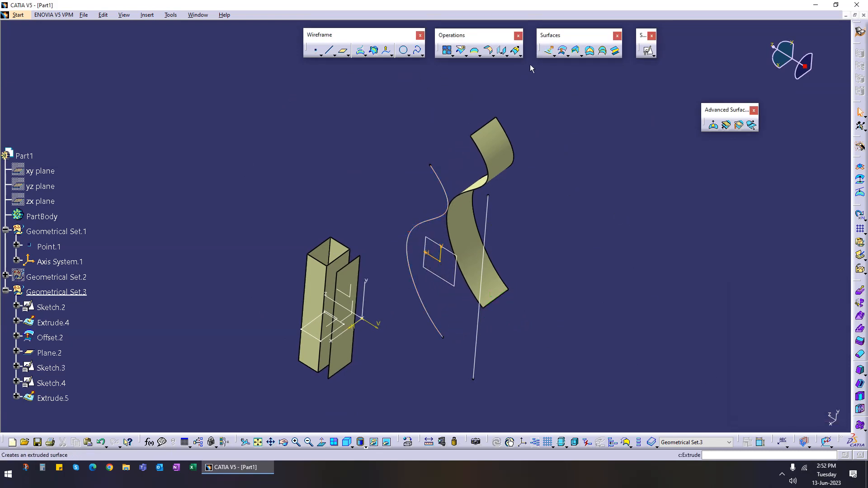
Step: Extrude the Sketch.4 line into a surface with limits of 331 mm and -379 mm
left_click(550, 50)
left_click(478, 330)
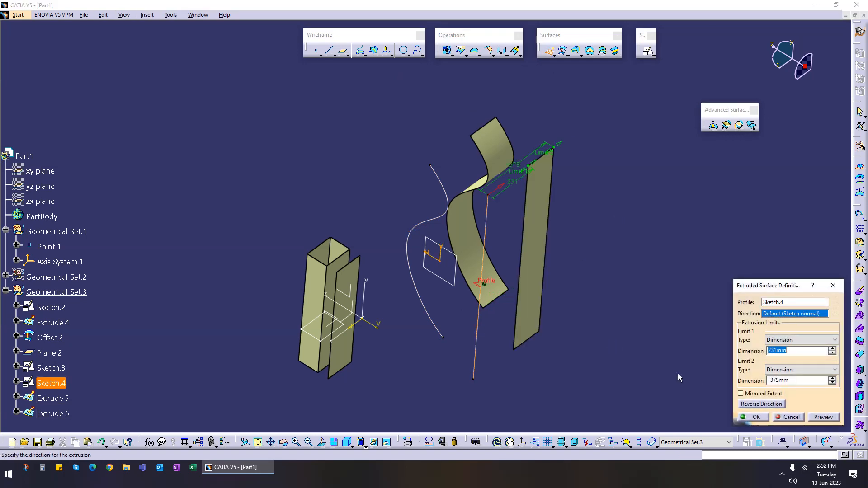
left_click(749, 417)
Step: Set up a wrap surface deforming Extrude.4 from reference surface Offset.2 onto target surface Extrude.5 and preview it
middle_click_drag(571, 278, 342, 309)
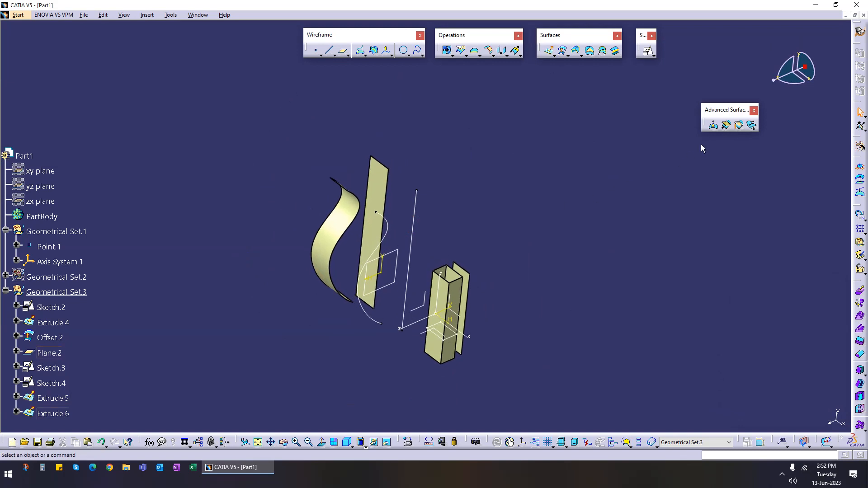
left_click(738, 126)
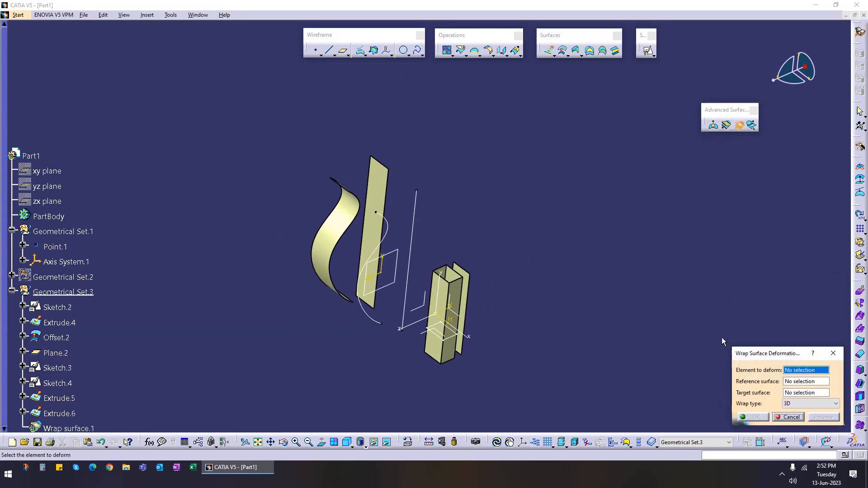
scroll(505, 347, "up", 1)
middle_click_drag(505, 347, 508, 291)
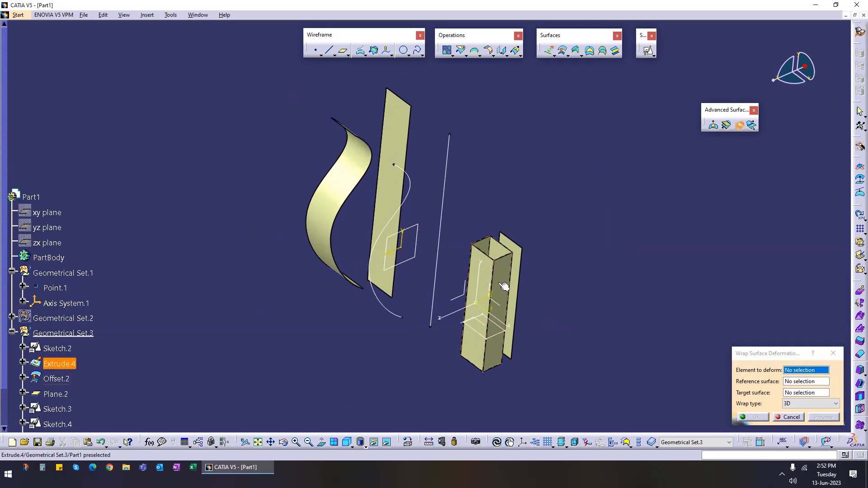
left_click(504, 280)
left_click(812, 382)
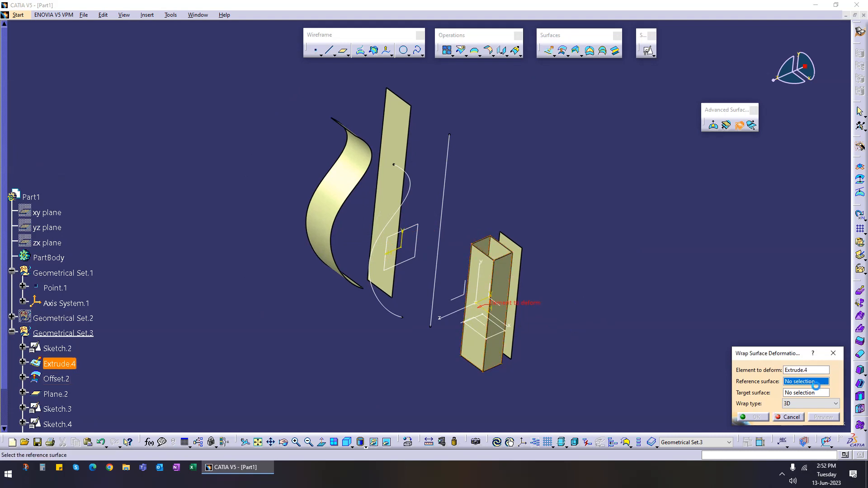
left_click(520, 271)
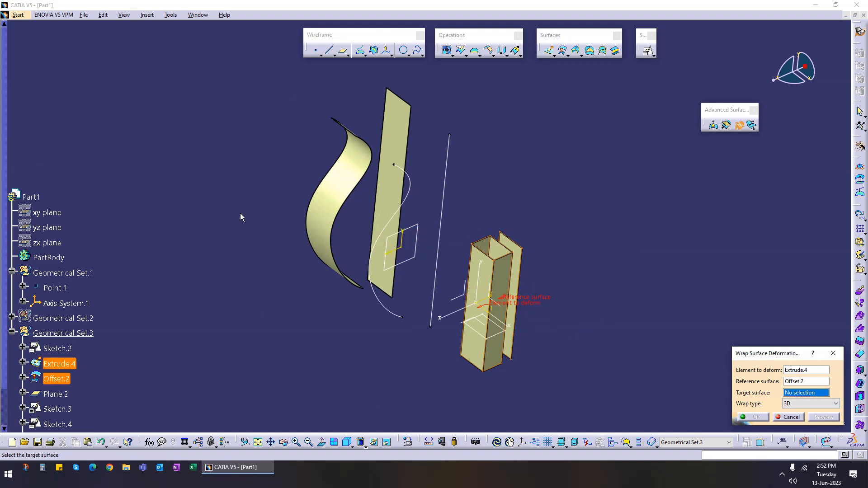
left_click(341, 192)
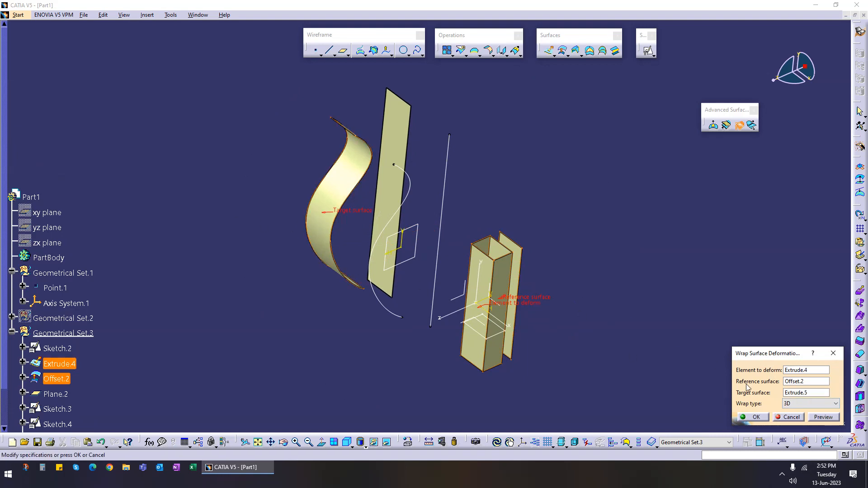
left_click(823, 416)
Step: Switch the wrap type to Normal and preview the wrap surface again
middle_click_drag(351, 205, 268, 152)
middle_click_drag(363, 293, 457, 297)
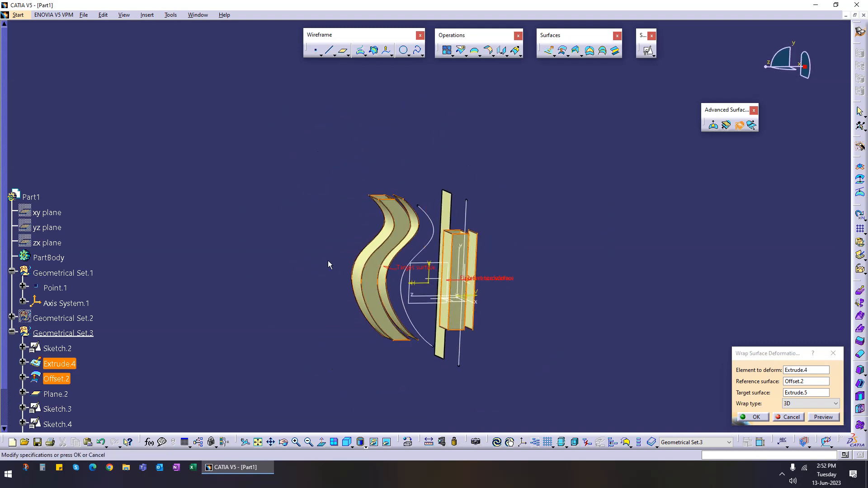
middle_click_drag(371, 277, 429, 235)
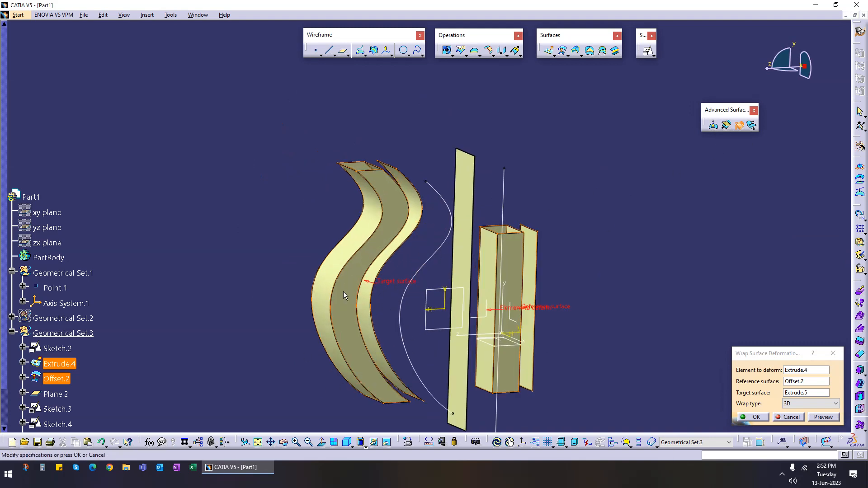
middle_click_drag(486, 298, 421, 311)
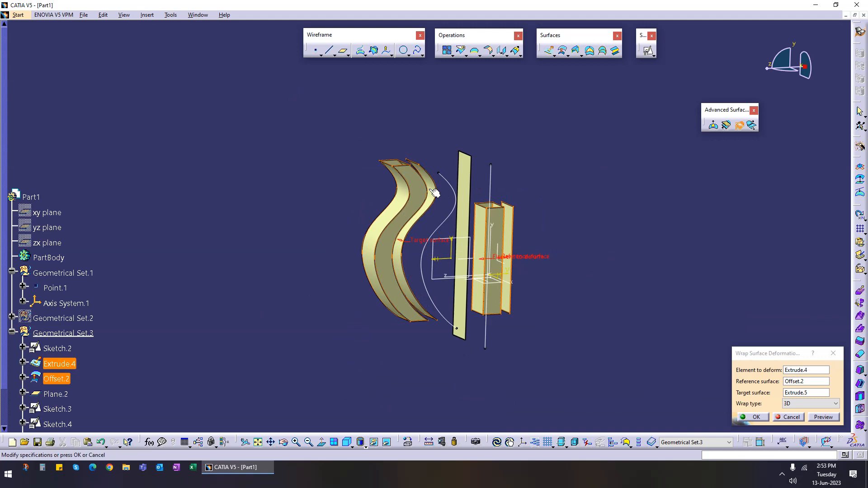
left_click(813, 403)
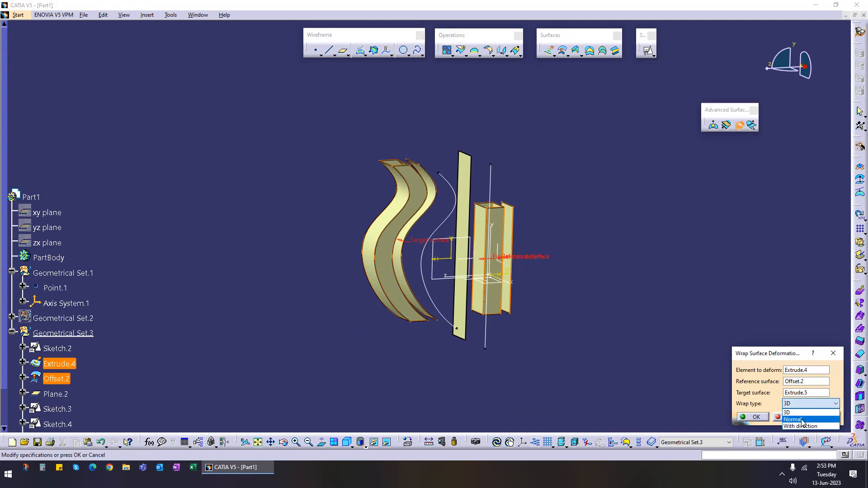
left_click(803, 416)
left_click(823, 417)
Step: Change the wrap type to With direction, pick Axis System.1 as the direction, and preview
middle_click_drag(618, 332, 544, 276)
middle_click_drag(441, 243, 381, 256)
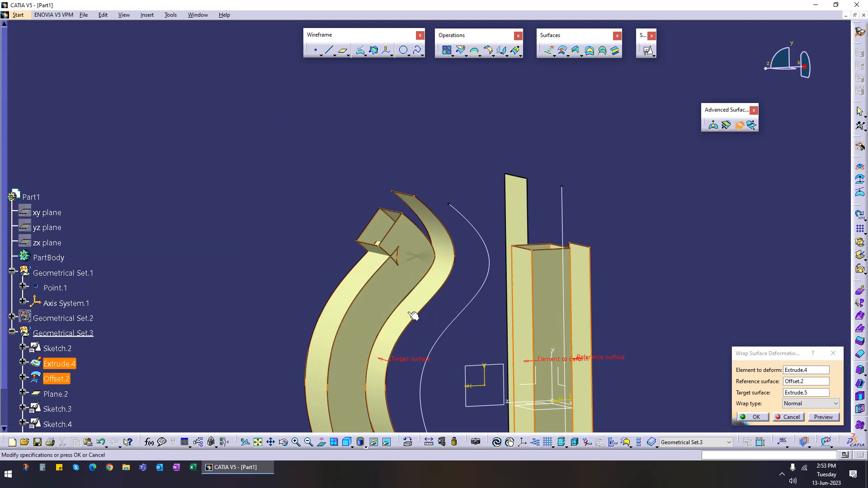
middle_click_drag(395, 301, 392, 276)
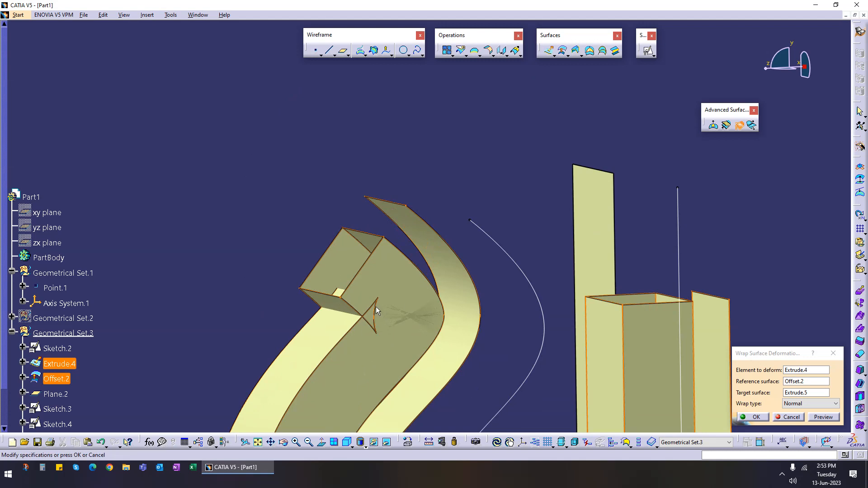
middle_click_drag(361, 341, 412, 231)
middle_click_drag(423, 292, 422, 267)
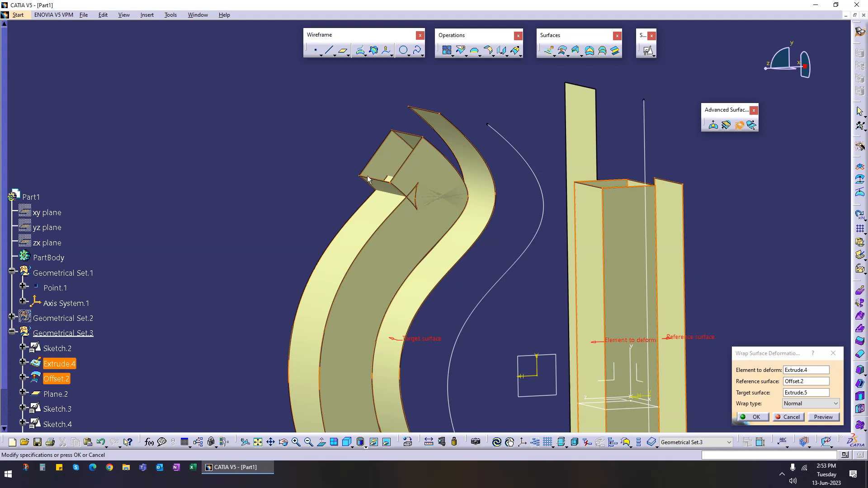
left_click(813, 403)
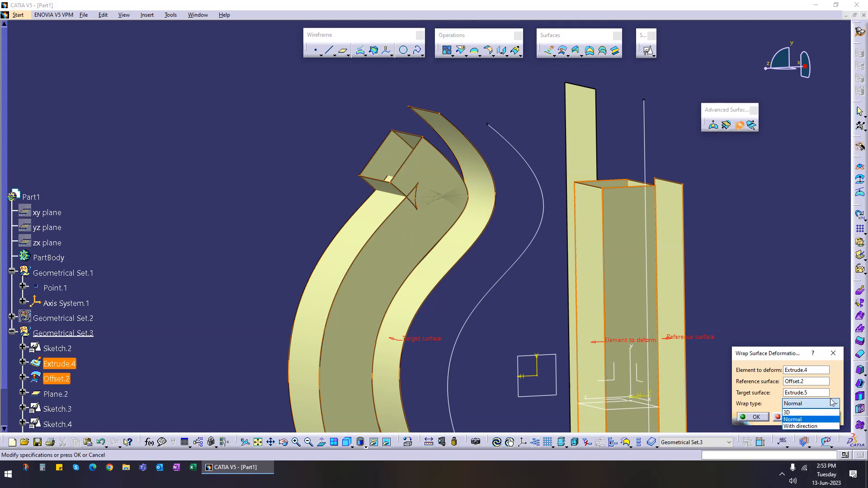
left_click(812, 426)
mouse_move(470, 332)
middle_mouse_down()
mouse_move(454, 252)
mouse_move(466, 348)
middle_mouse_up()
middle_click_drag(452, 280, 506, 308)
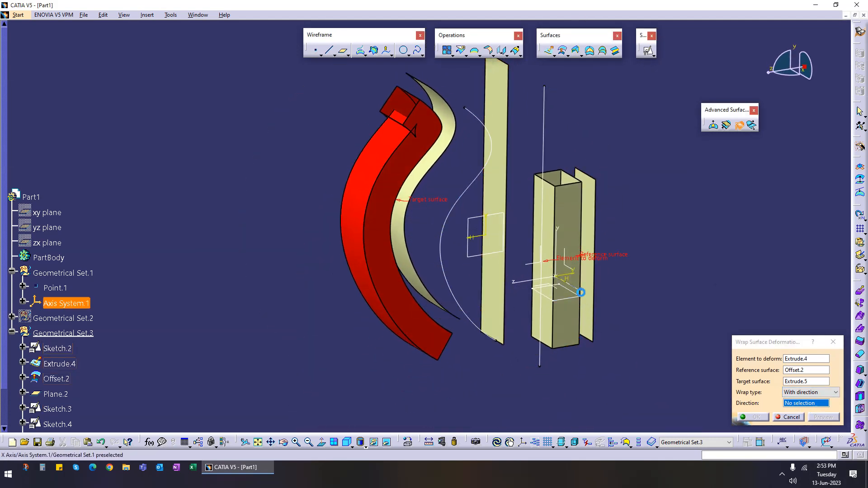
left_click(66, 304)
left_click(817, 417)
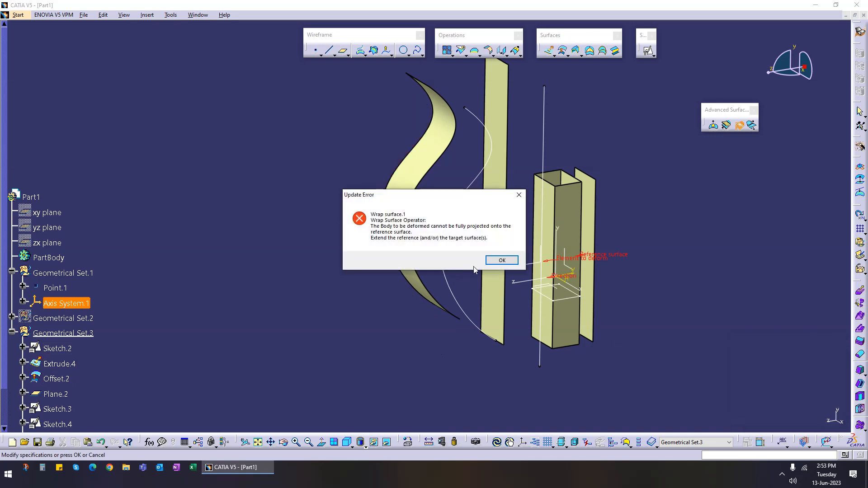
left_click(501, 260)
Step: Set the wrap direction to the axis system's Y axis and preview the wrap surface
left_click(806, 403)
middle_click_drag(595, 345, 599, 282)
middle_click_drag(578, 312, 534, 298)
left_click(561, 282)
left_click(829, 419)
left_click(500, 262)
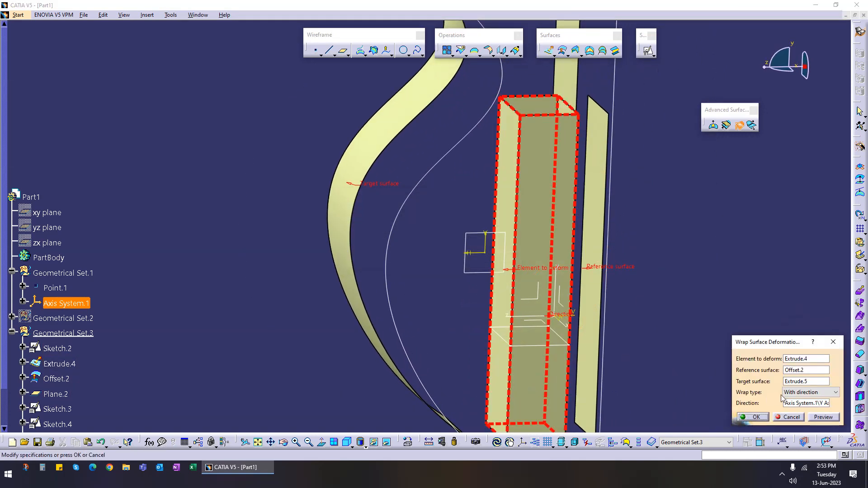
Step: Set the wrap direction to the Z axis, preview the wrap surface, and cancel it
left_click(798, 402)
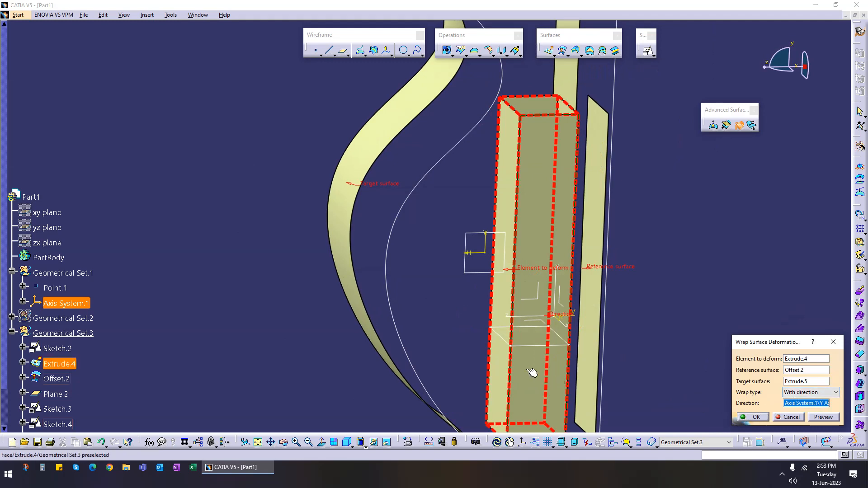
left_click(524, 320)
left_click(819, 417)
middle_click_drag(420, 296, 446, 217)
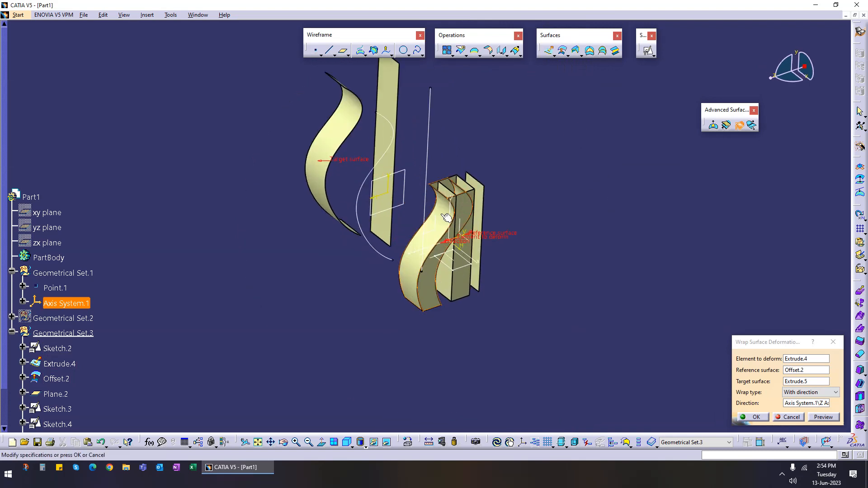
middle_click_drag(465, 233, 682, 369)
left_click(791, 421)
Step: Start a Wrap Curve on Extrude.4 using Offset.2's edge as reference curve and Sketch.3 as target, and preview it
left_click(726, 125)
middle_click_drag(533, 265, 430, 289)
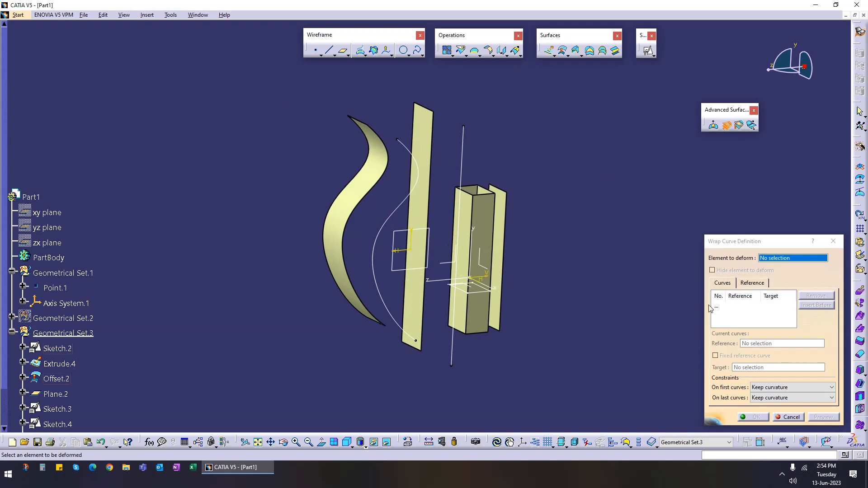
left_click(500, 270)
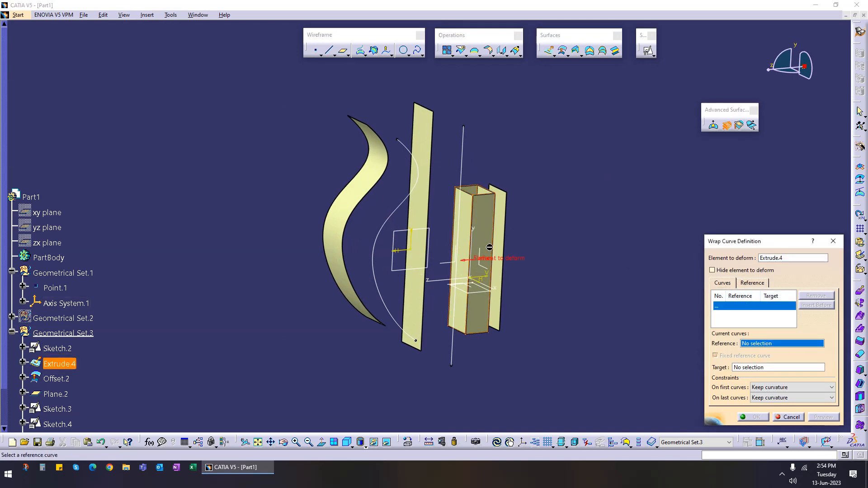
left_click(505, 238)
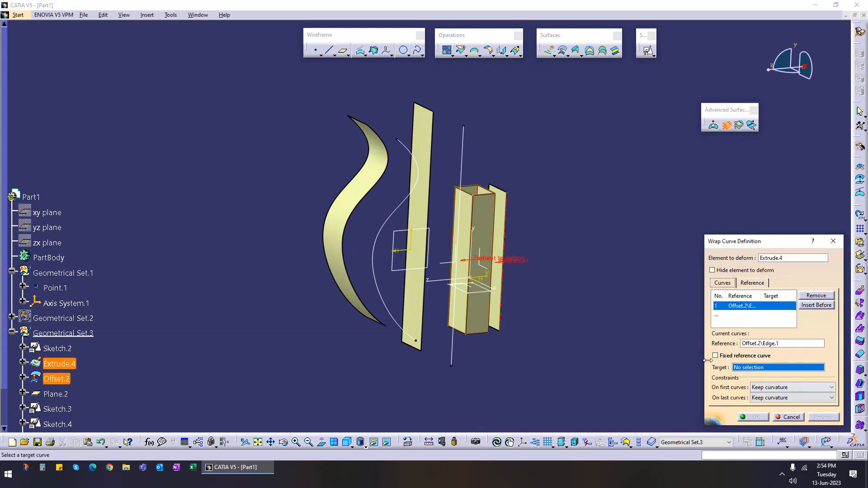
left_click(383, 228)
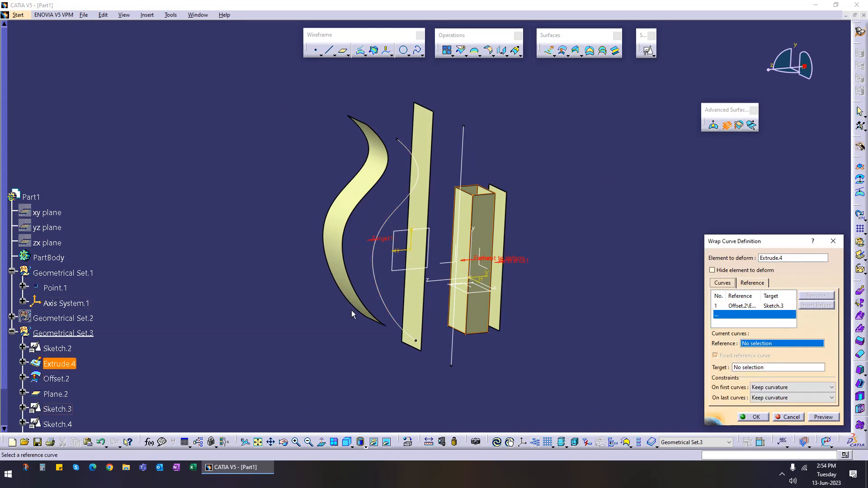
middle_click_drag(351, 310, 427, 312)
left_click(823, 418)
Step: Examine the wrap curve's Reference tab spine and direction options, then cancel the wrap curve
middle_click_drag(540, 353, 386, 205)
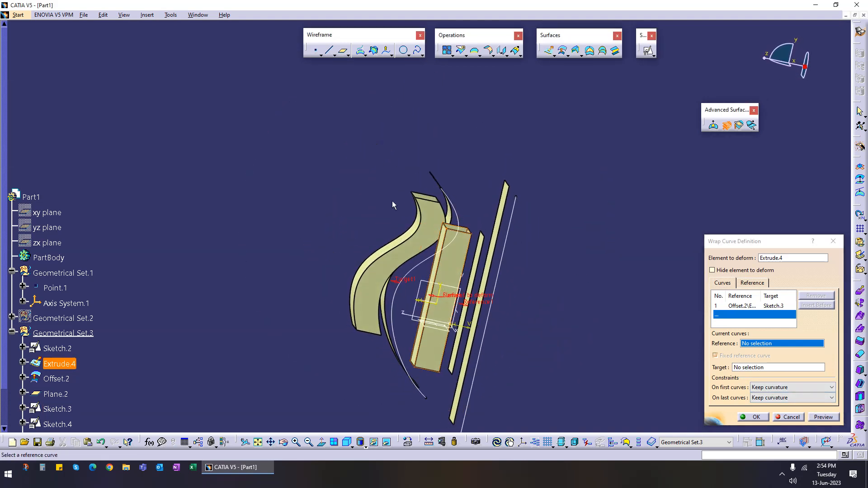
middle_click_drag(387, 256, 490, 346)
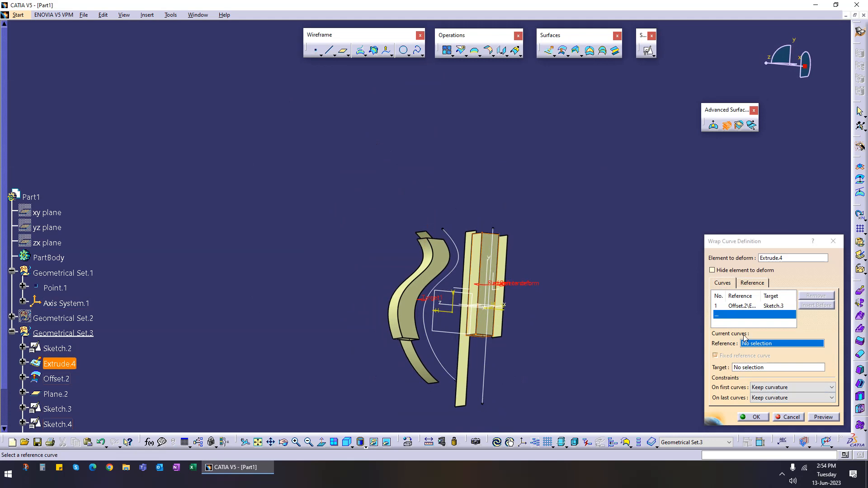
left_click(758, 284)
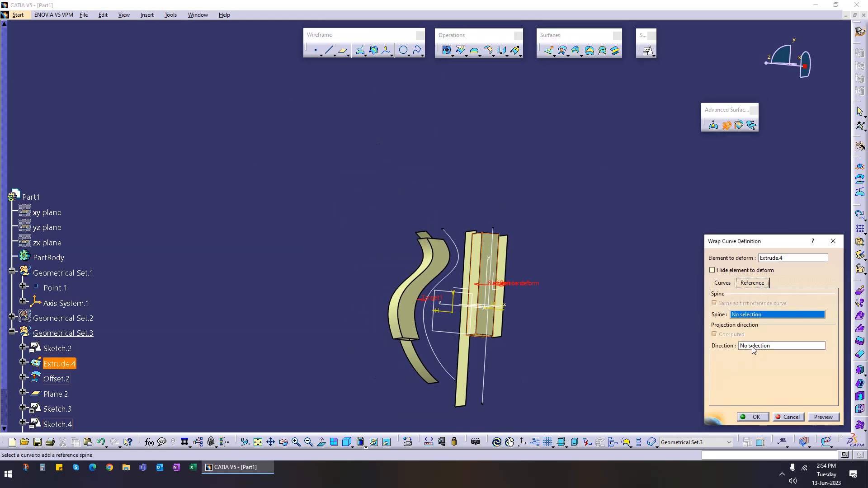
middle_click_drag(439, 303, 612, 338)
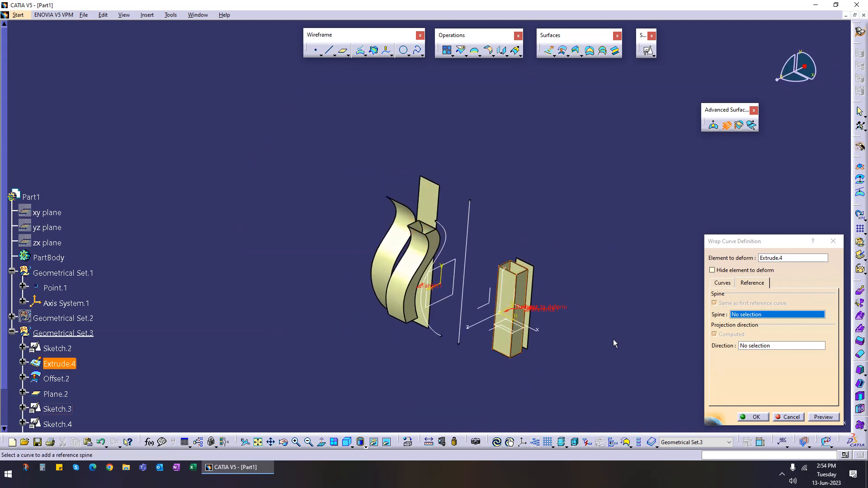
left_click(789, 417)
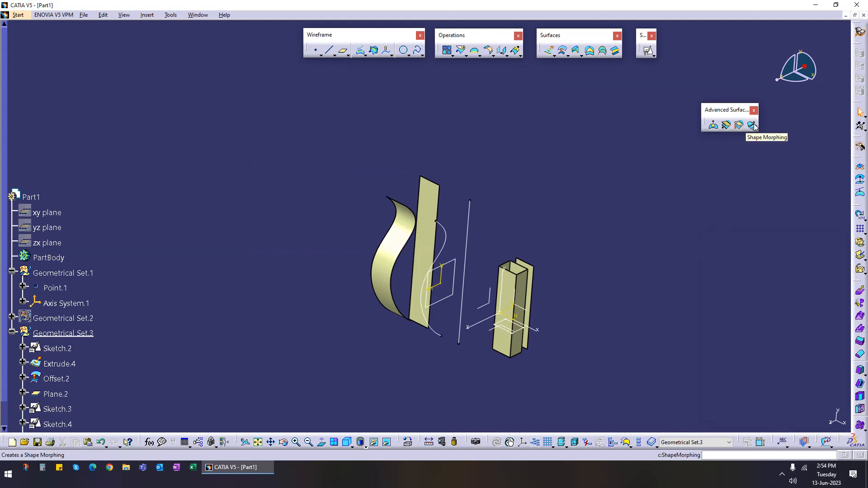
Step: Hide Extrude.6, Offset.2 and the other sketches and surfaces so only the rectangular tube Extrude.4 remains shown
middle_click_drag(312, 343, 500, 329)
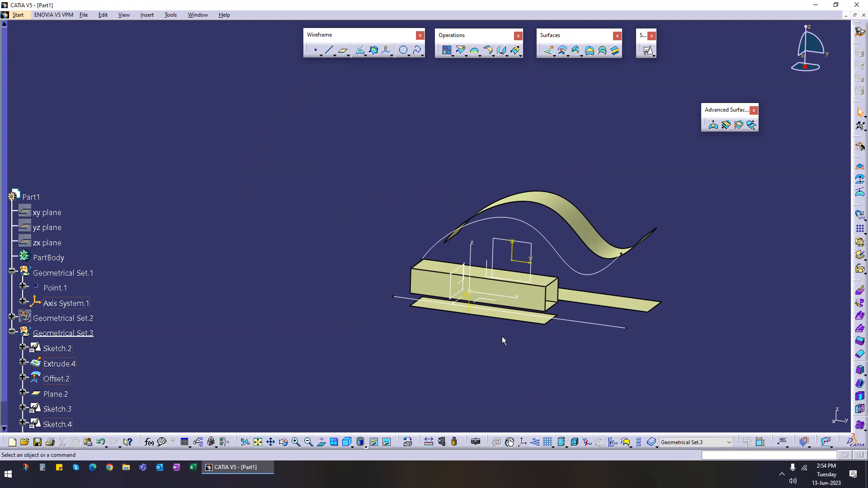
middle_click_drag(506, 335, 542, 333)
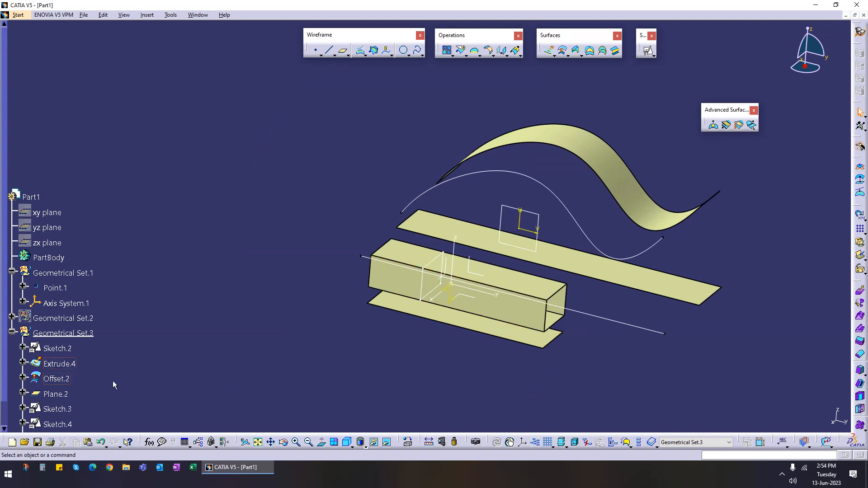
scroll(38, 378, "down", 3)
left_click(53, 270)
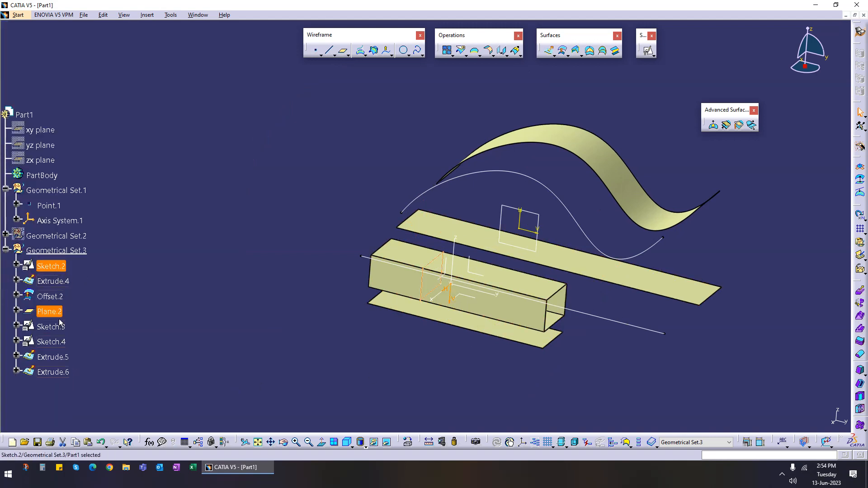
left_click(57, 376, "shift")
right_click(54, 375)
key("h")
right_click(67, 286)
key("h")
middle_click_drag(498, 339, 420, 284)
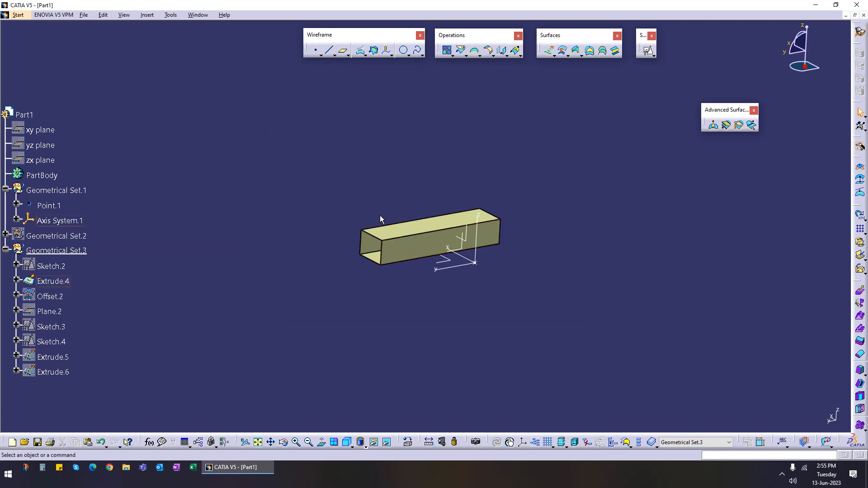
left_click(751, 125)
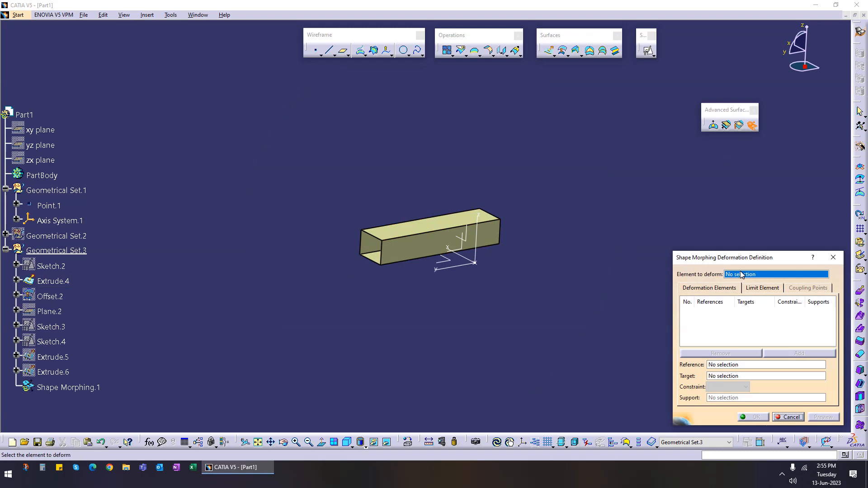
left_click(716, 366)
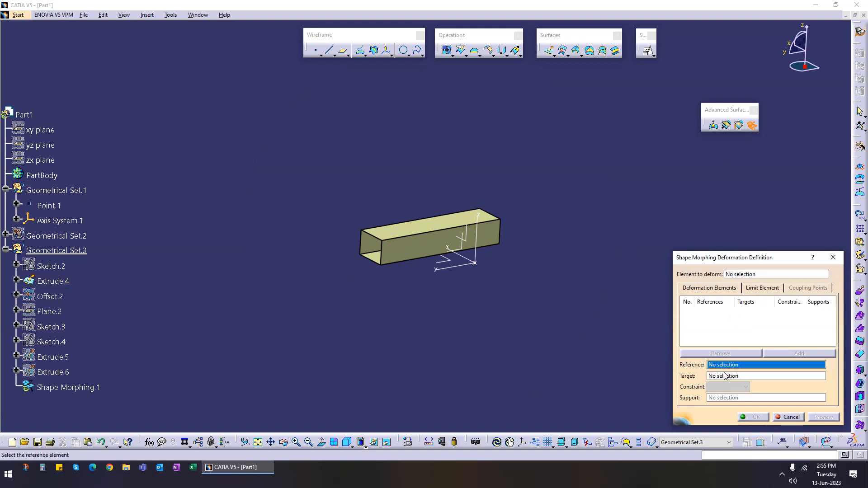
left_click(720, 377)
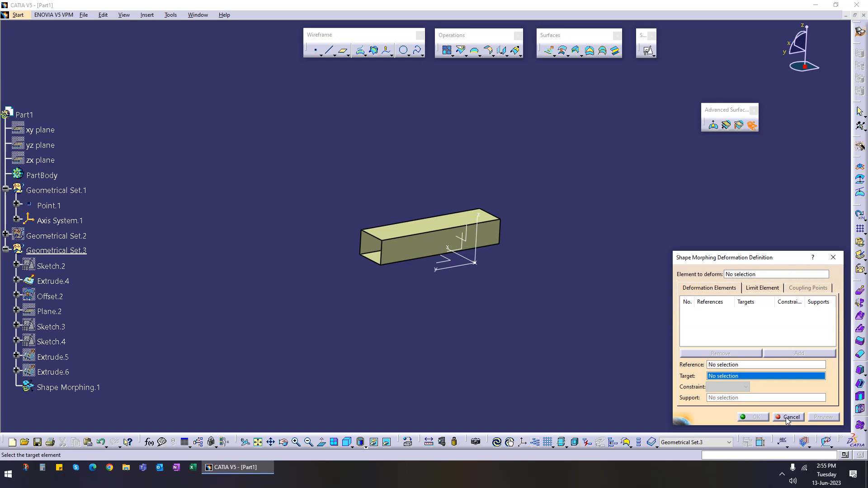
left_click(767, 289)
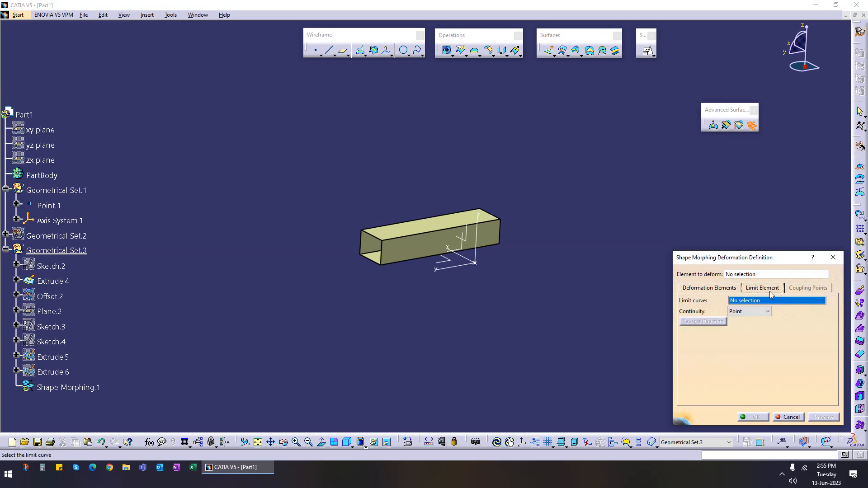
left_click(790, 417)
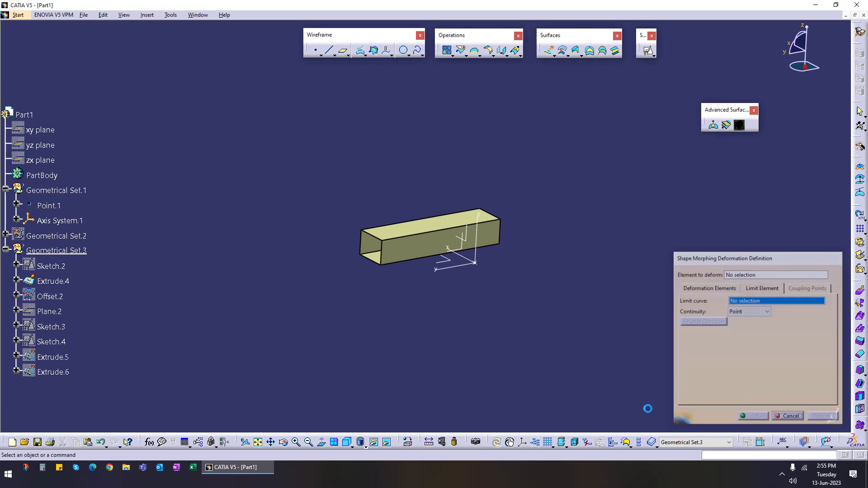
Step: Start an Intersection and create an extract of the tube's top face as its first element
middle_click_drag(414, 287, 570, 265)
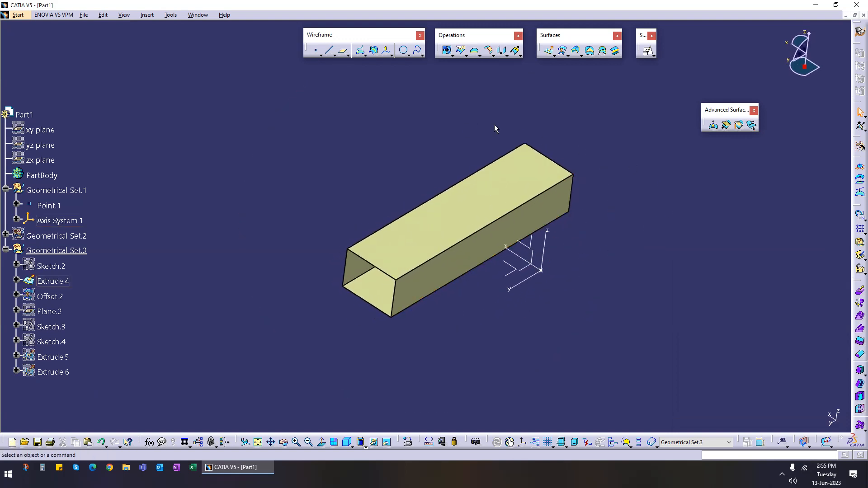
left_click(373, 51)
right_click(772, 302)
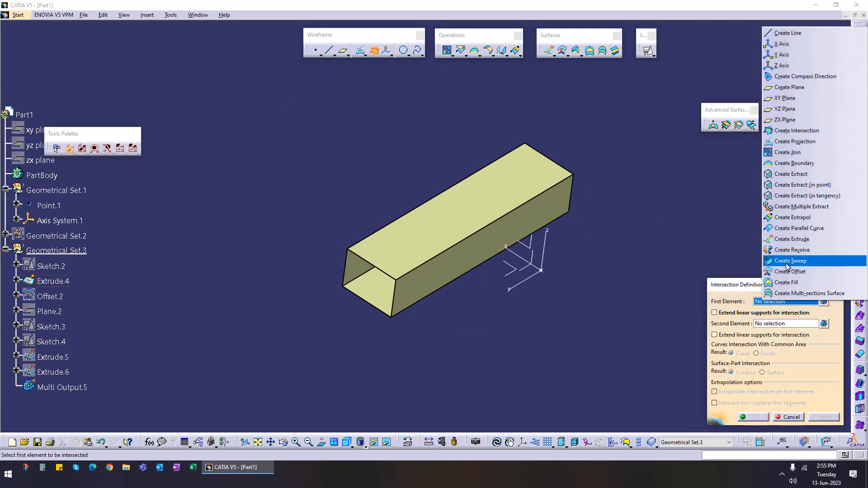
left_click(795, 175)
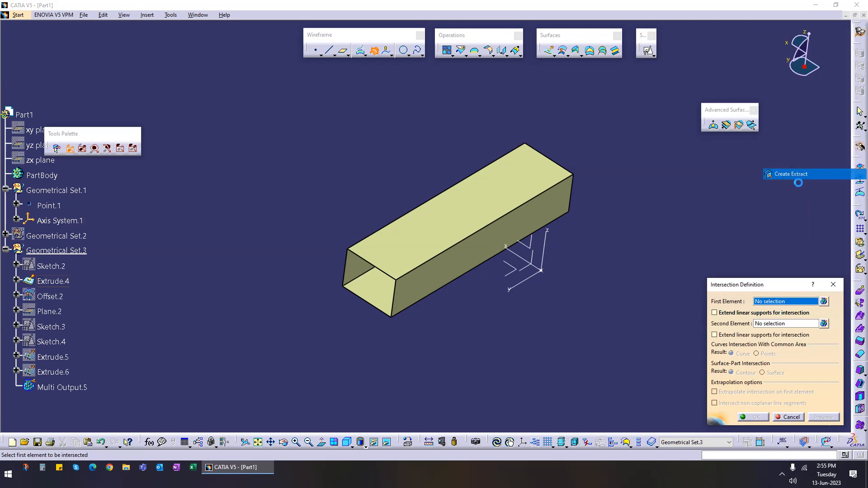
left_click(519, 196)
left_click(754, 262)
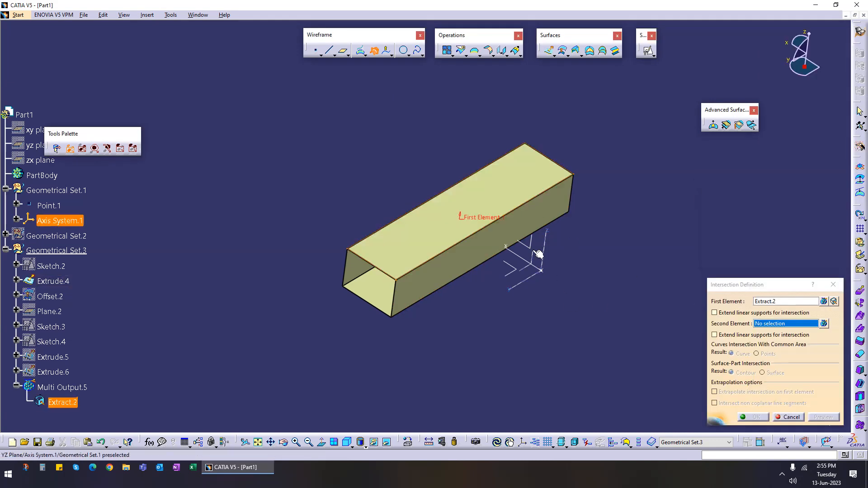
Step: Pick the axis system's ZX plane as the second element and complete the intersection
left_click(534, 250)
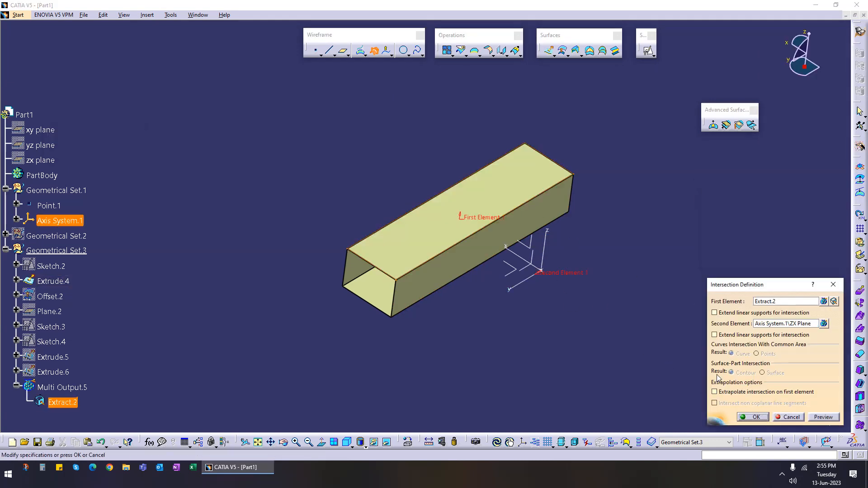
left_click(754, 417)
mouse_move(557, 332)
middle_mouse_down()
mouse_move(471, 234)
mouse_move(500, 326)
mouse_move(527, 291)
mouse_move(487, 331)
mouse_move(494, 337)
middle_mouse_up()
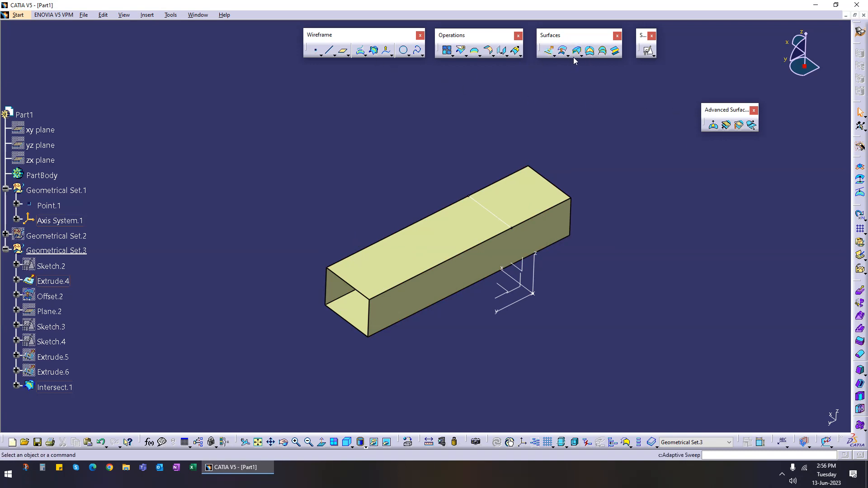
left_click(493, 55)
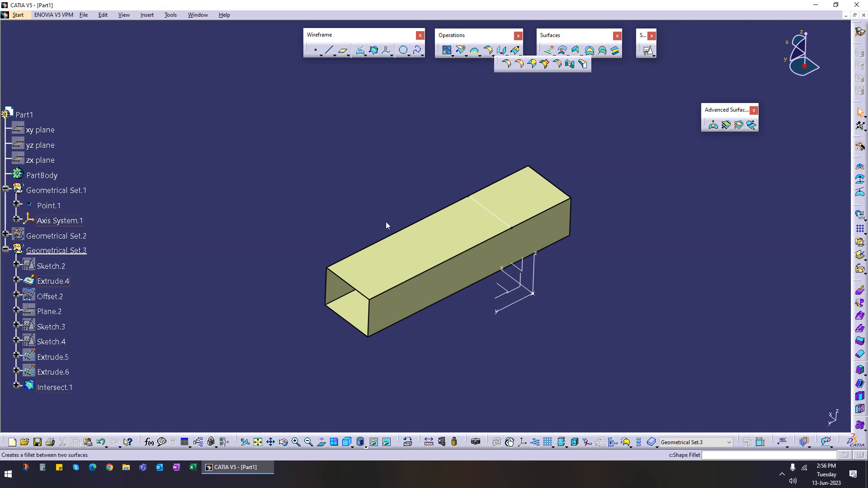
left_click(409, 236)
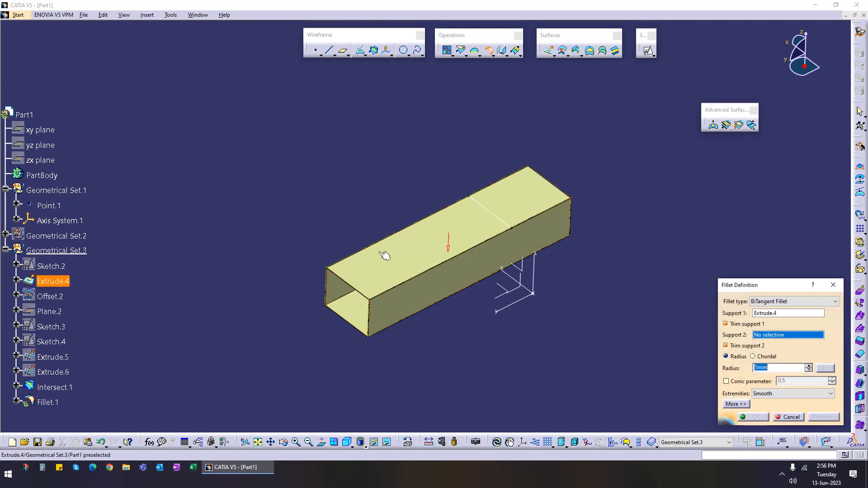
left_click(787, 416)
left_click(488, 50)
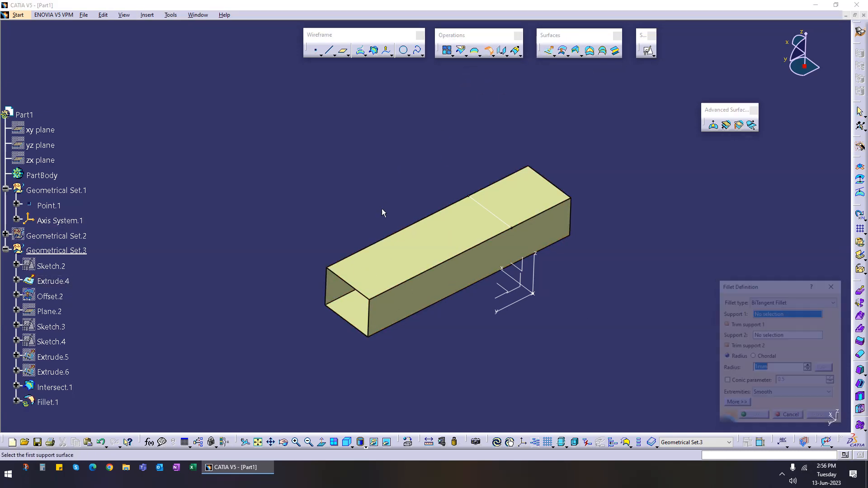
left_click(361, 252)
middle_click_drag(406, 339, 444, 310)
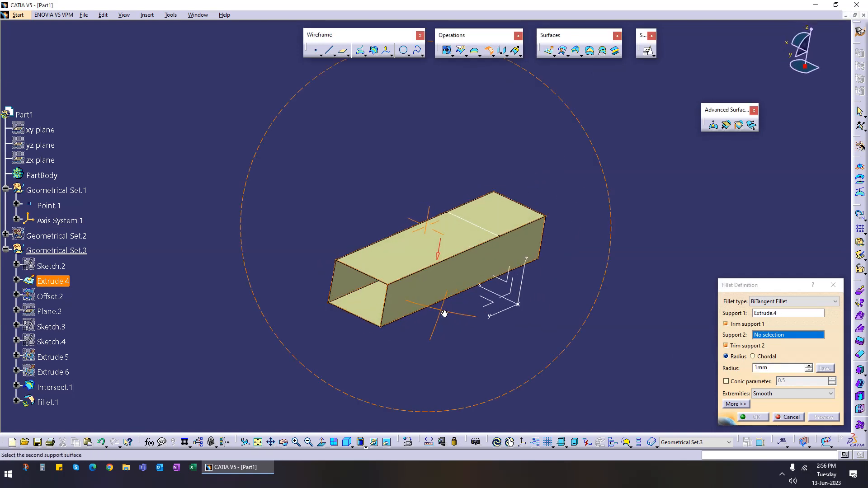
left_click(789, 416)
Step: Apply an Edge Fillet with a 20 mm radius to the tube's four longitudinal edges
left_click(492, 56)
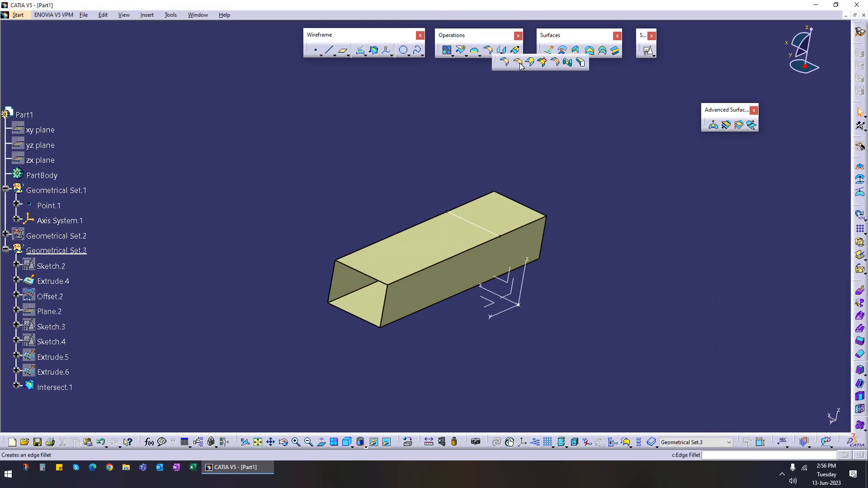
left_click(518, 62)
left_click(374, 245)
left_click(343, 298)
left_click(405, 318)
left_click(418, 272)
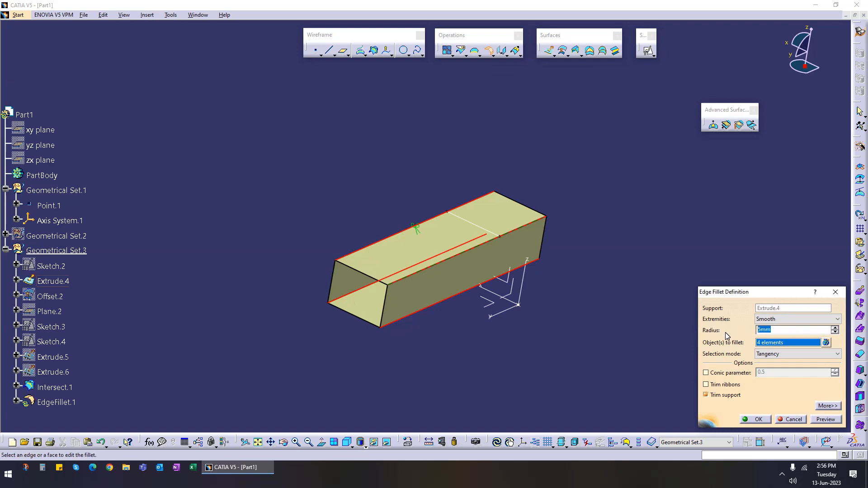
left_click(829, 420)
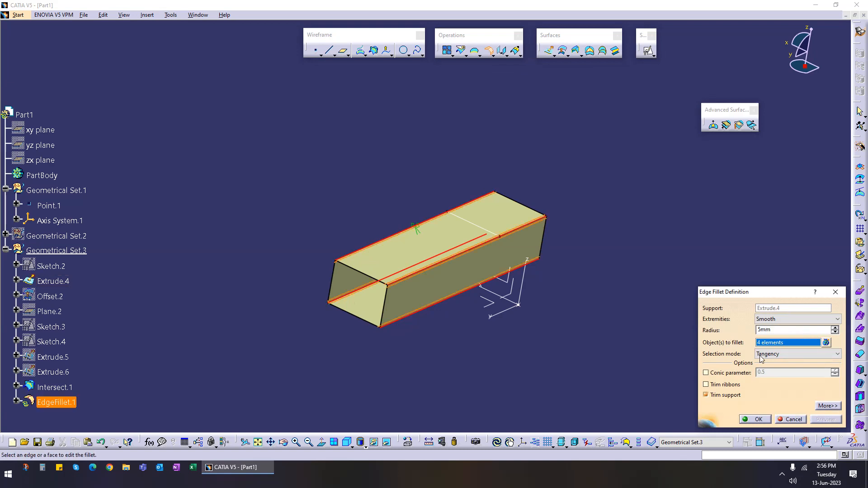
double_click(789, 330)
type("20")
left_click(757, 420)
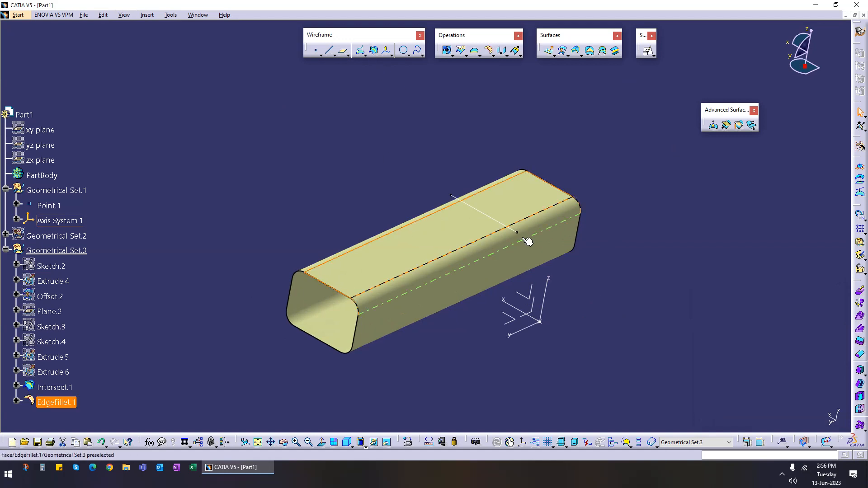
Step: Intersect the filleted tube with the axis system's ZX plane
left_click(374, 51)
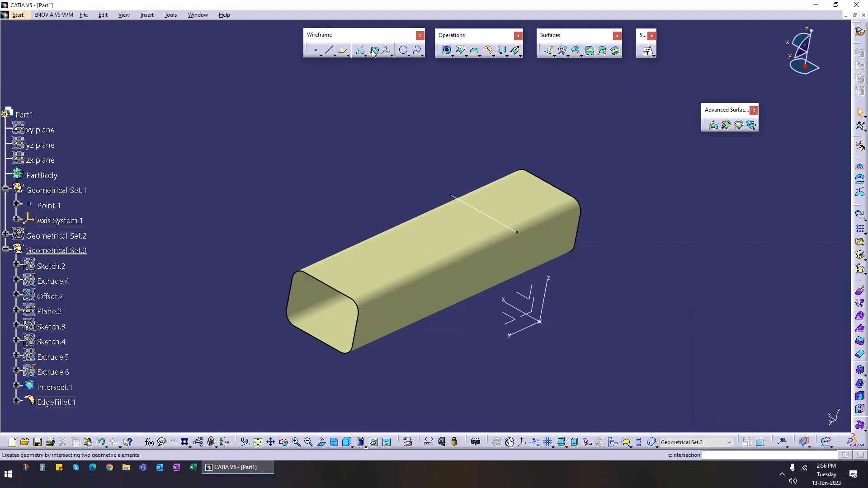
left_click(421, 257)
left_click(523, 317)
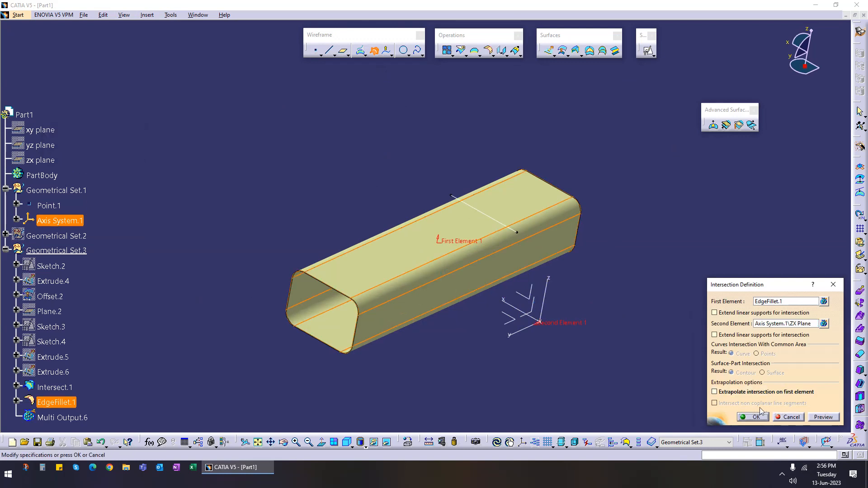
left_click(753, 417)
middle_click_drag(493, 332, 660, 259)
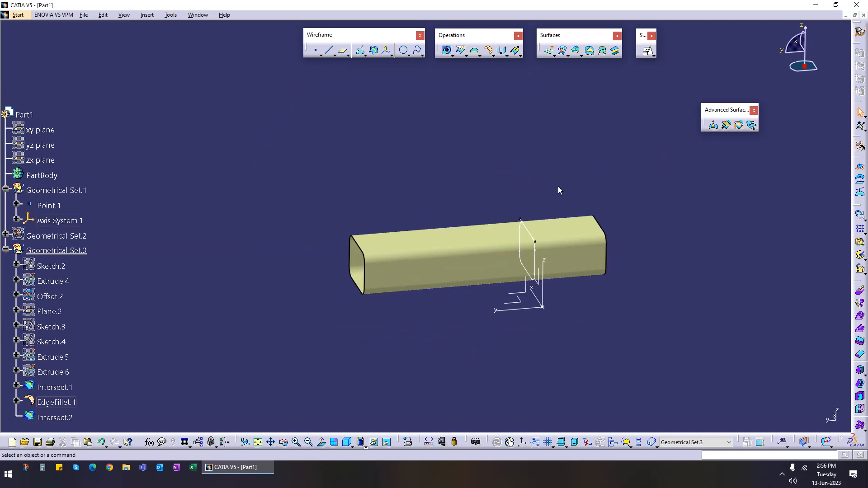
middle_click_drag(374, 344, 389, 318)
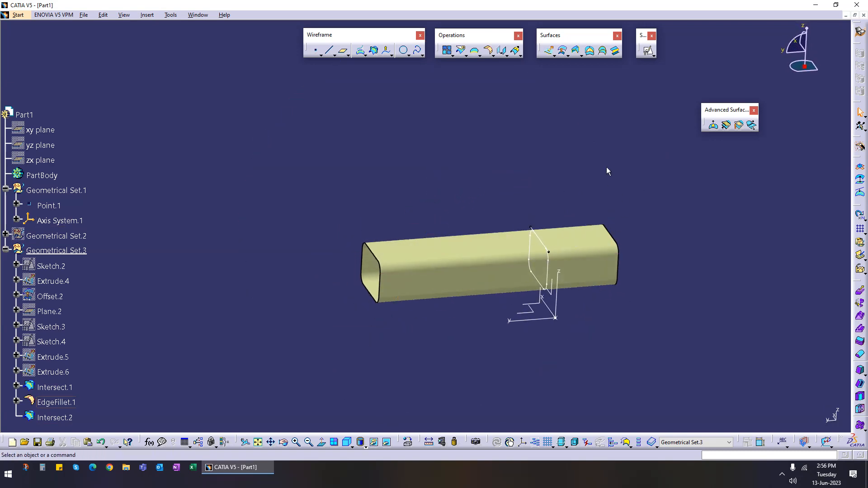
left_click(751, 125)
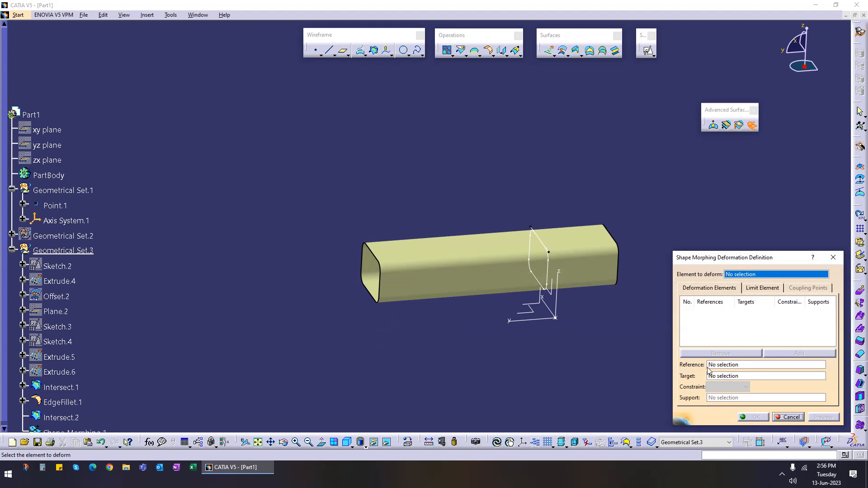
left_click(787, 412)
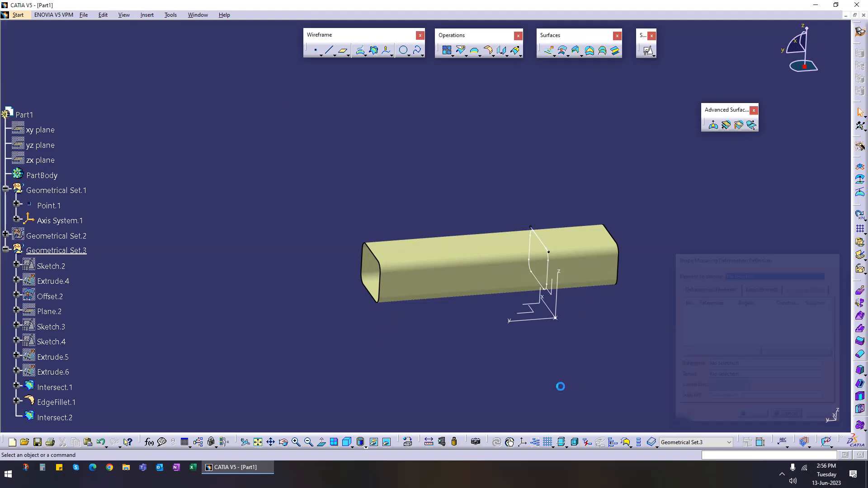
middle_click_drag(488, 355, 483, 310)
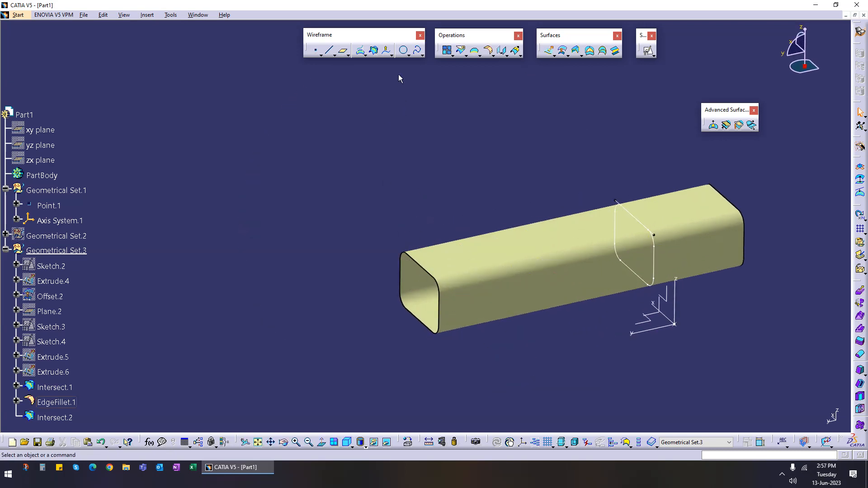
Step: Create a 3D Curve Offset of the tube's front top edge by 5 mm along the axis system's Y axis
left_click(387, 51)
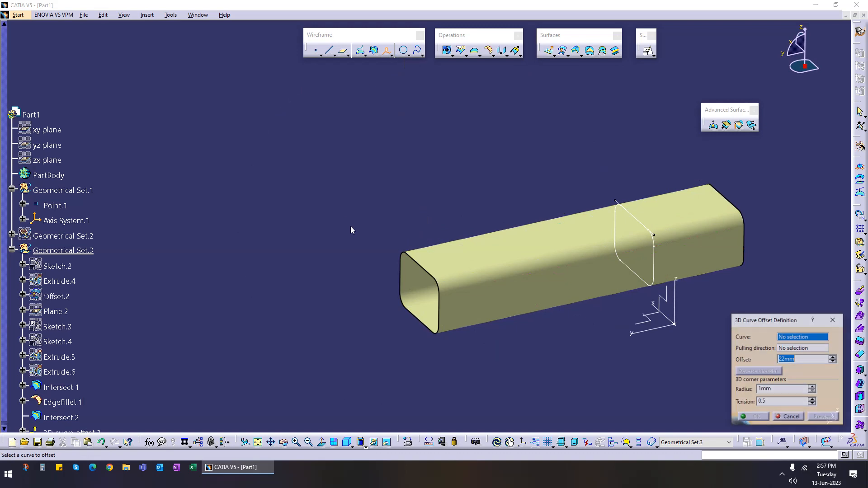
left_click(422, 270)
left_click(646, 332)
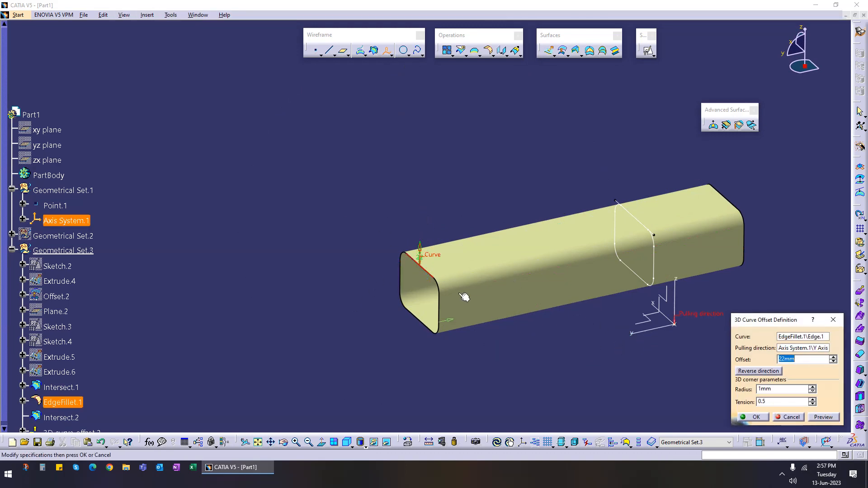
type("5")
left_click(823, 417)
left_click(756, 420)
Step: Offset the new 3D curve offset a further 100 mm along the axis system's Y axis
middle_click_drag(501, 371, 507, 320)
middle_click_drag(332, 403, 259, 334)
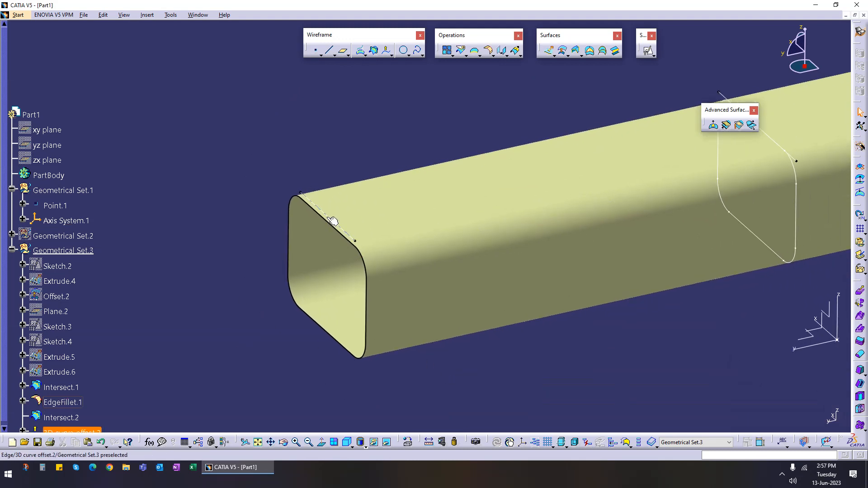
middle_click_drag(528, 314, 363, 362)
middle_click_drag(550, 278, 483, 311)
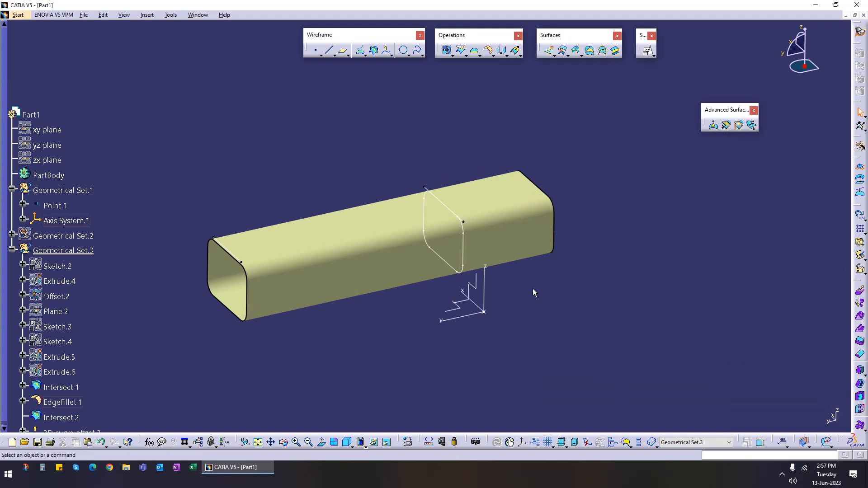
middle_click_drag(358, 366, 542, 304)
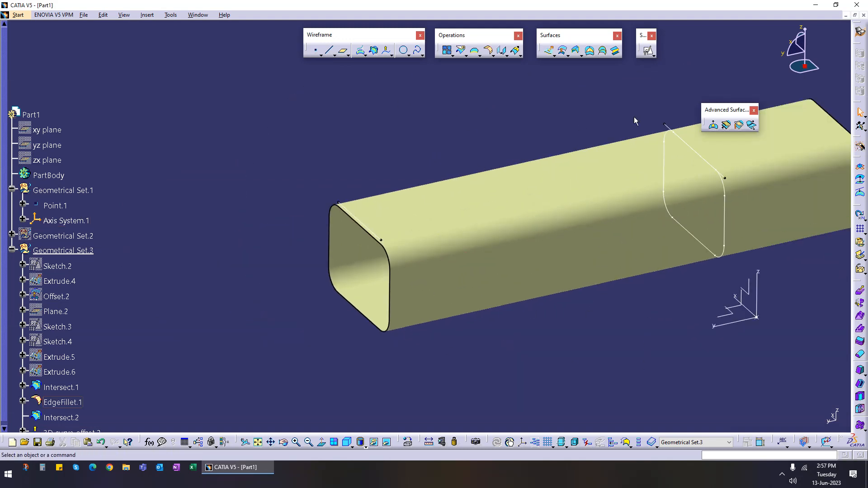
left_click(386, 50)
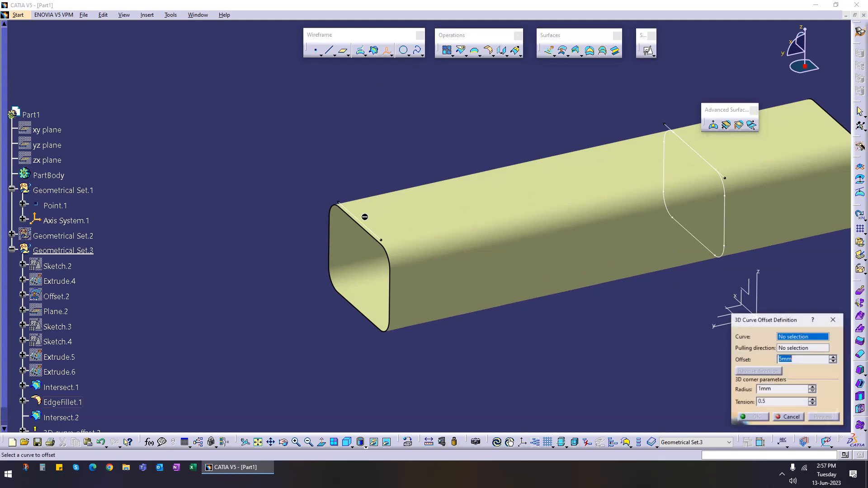
left_click(360, 218)
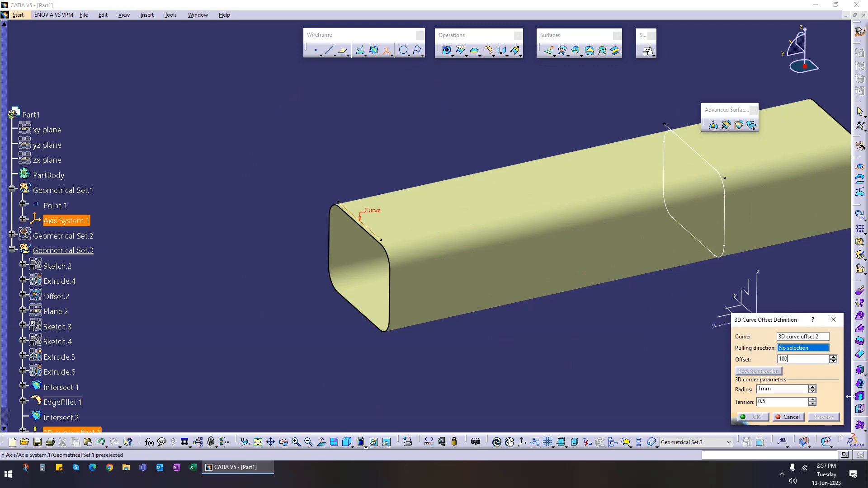
left_click(799, 351)
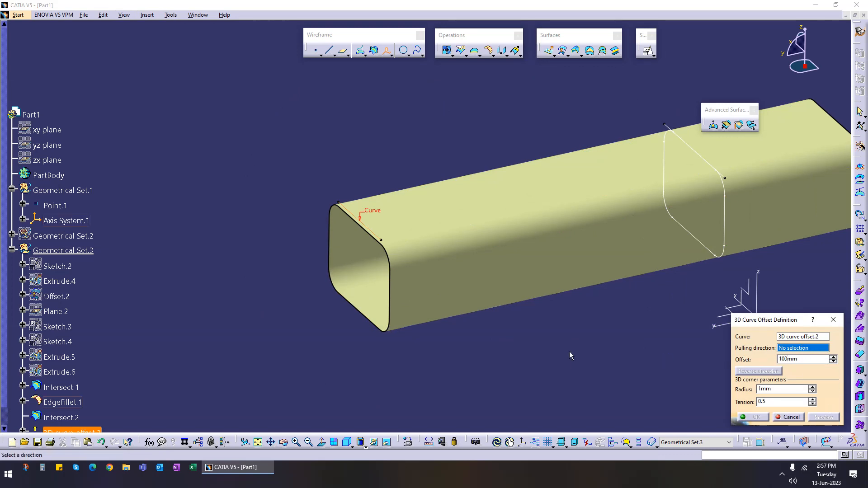
left_click(723, 322)
left_click(754, 416)
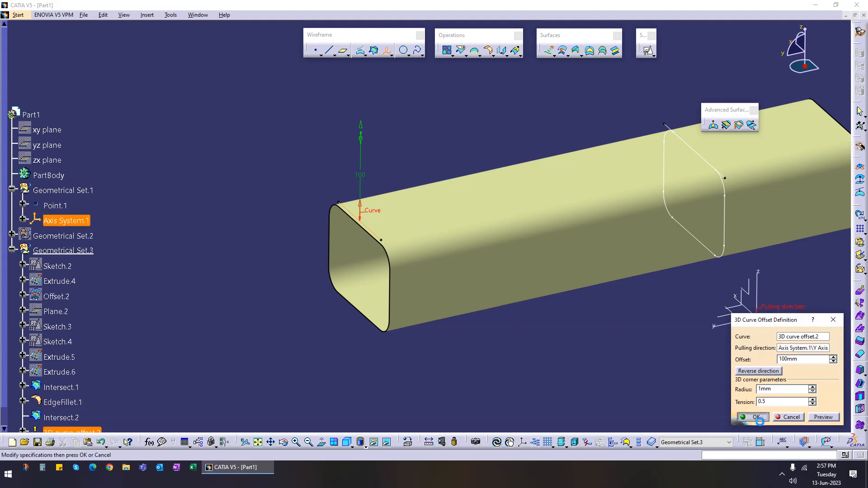
Step: Create a 3D Curve Offset of the tube's rear top edge by 100 mm along the Y axis, reversing the direction
middle_click_drag(631, 328, 396, 421)
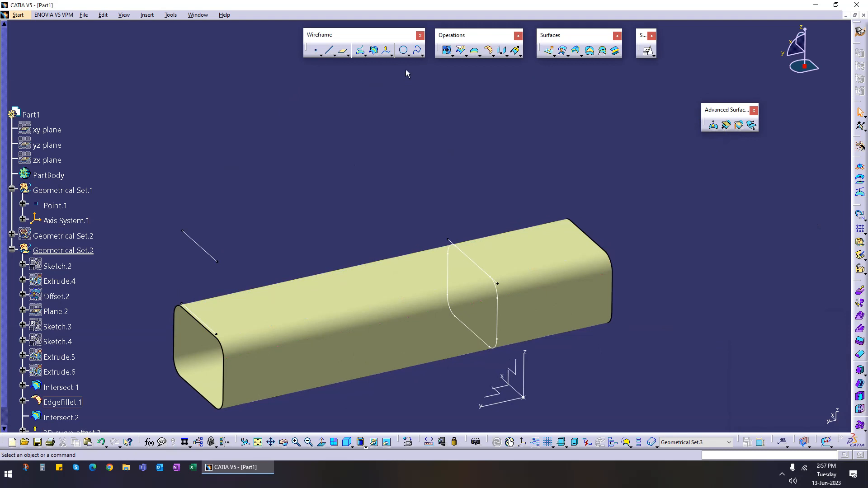
left_click(386, 50)
left_click(592, 238)
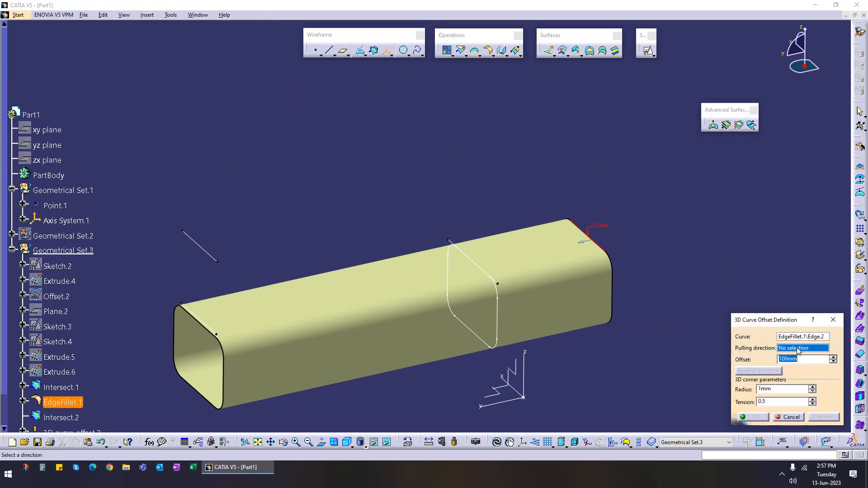
left_click(495, 406)
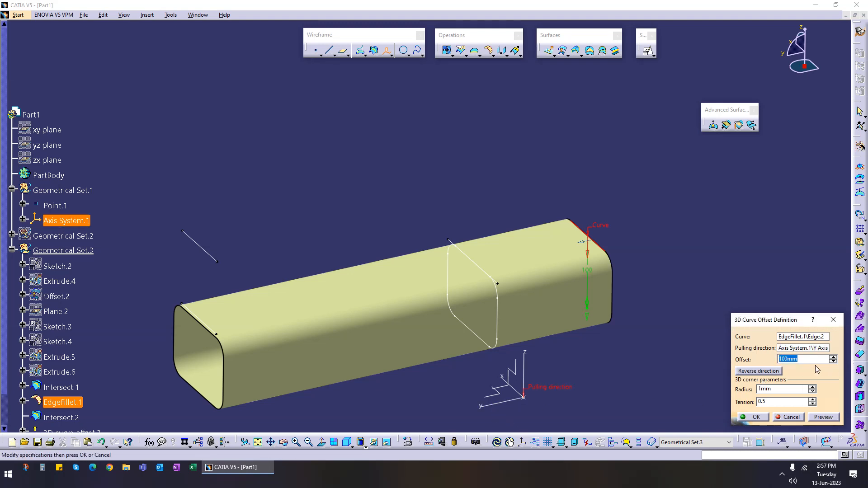
left_click(779, 371)
left_click(753, 416)
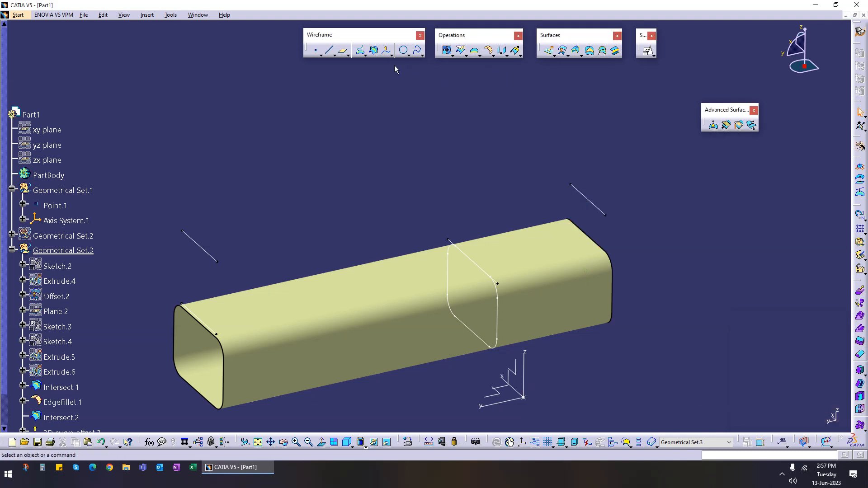
Step: Offset that rear curve offset by 150 mm along the reversed Y axis direction
left_click(386, 50)
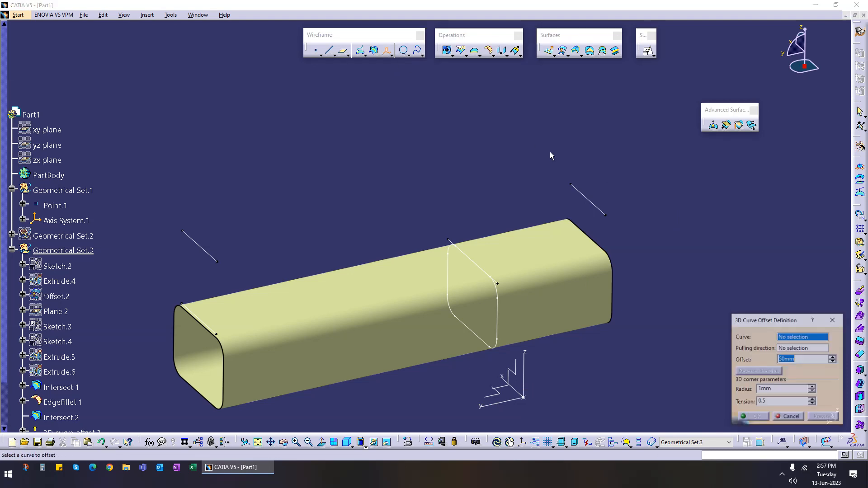
left_click(587, 199)
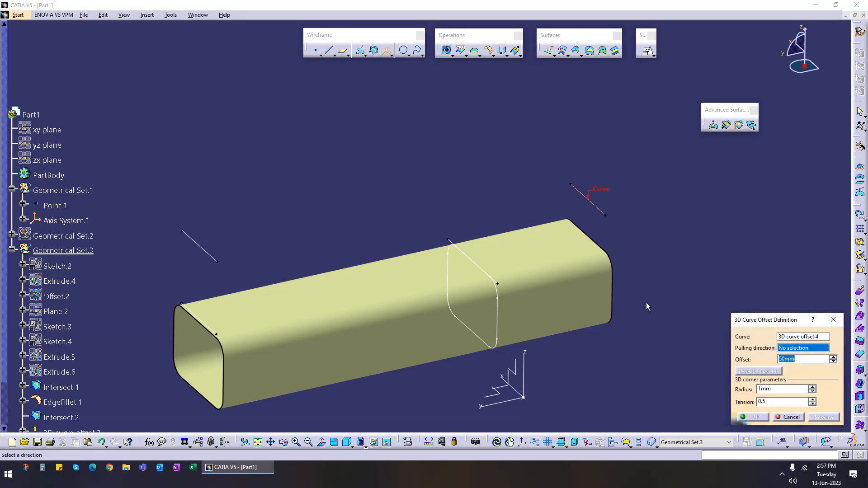
left_click(500, 402)
left_click(762, 370)
left_click_drag(796, 360, 734, 361)
type("150")
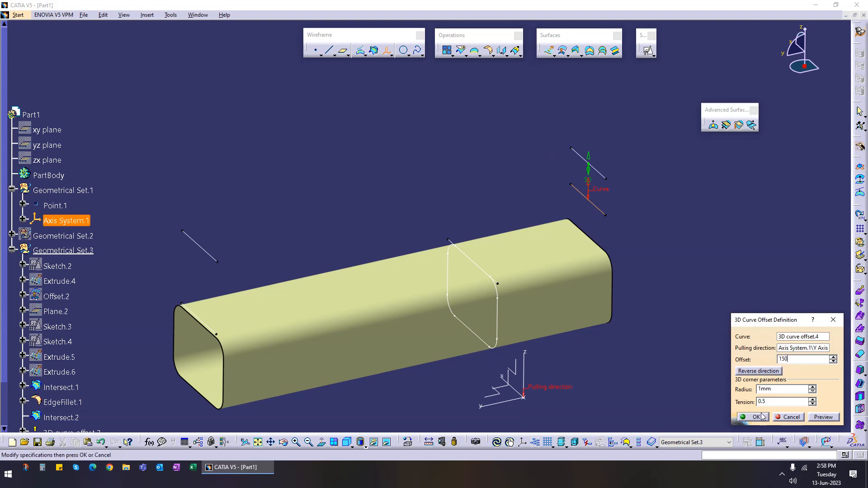
left_click(818, 420)
left_click(761, 420)
Step: Start a Shape Morphing of the filleted tube, pairing the front 3D curve offset as reference with its further offset as target
middle_click_drag(312, 231, 485, 296)
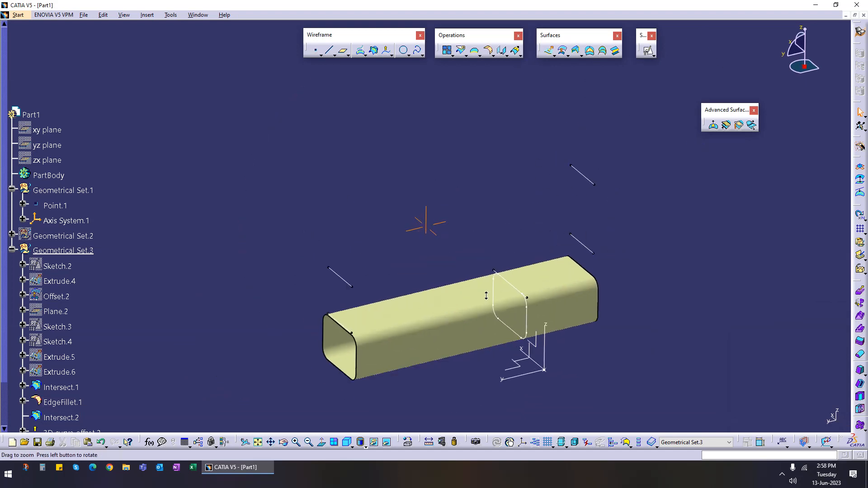
left_click(751, 124)
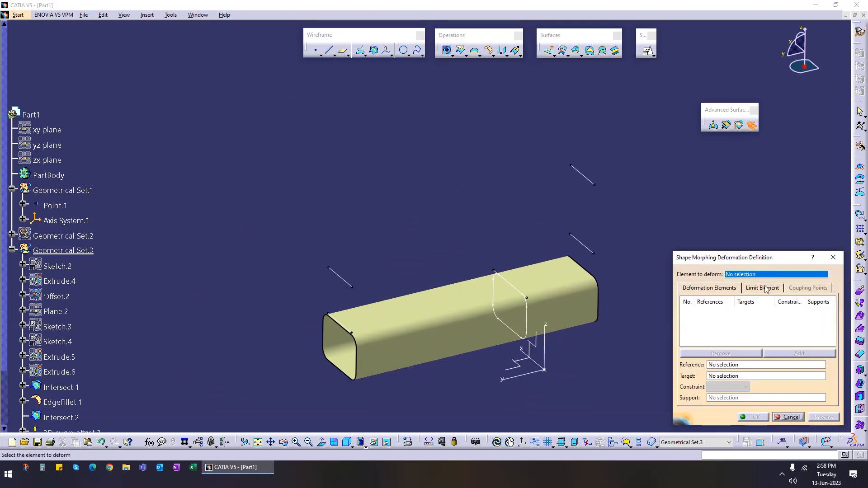
left_click(418, 353)
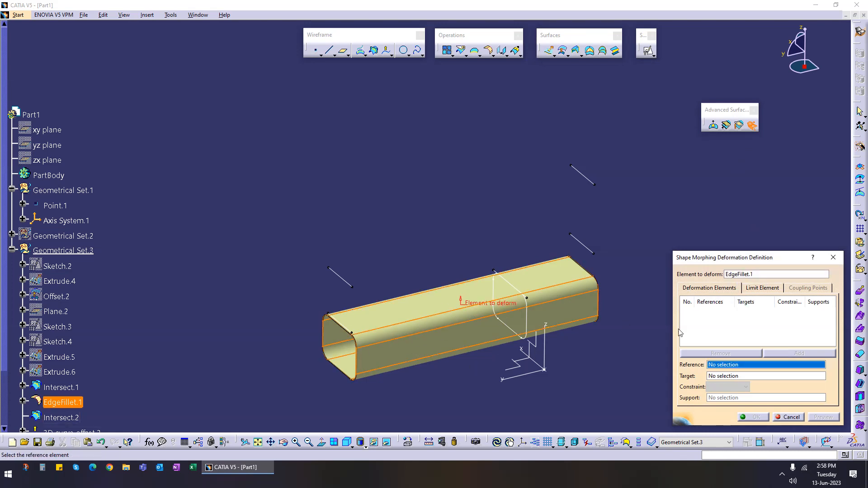
scroll(448, 281, "up", 3)
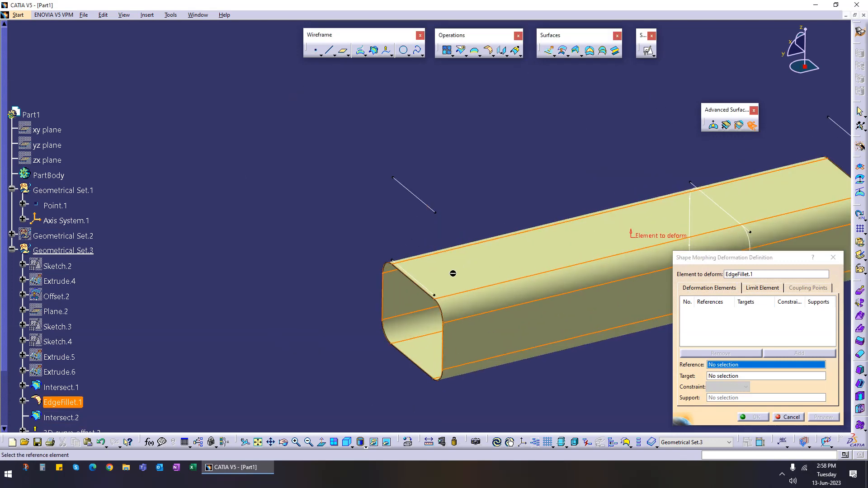
left_click(428, 291)
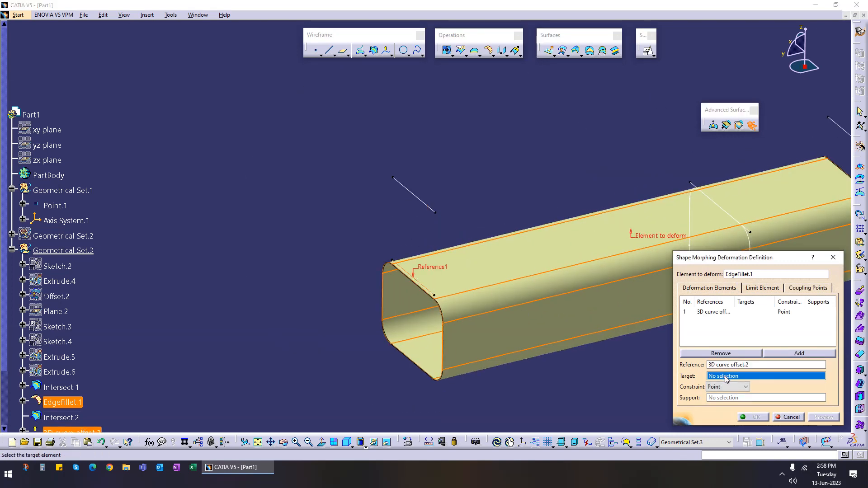
left_click(412, 190)
scroll(465, 185, "down", 4)
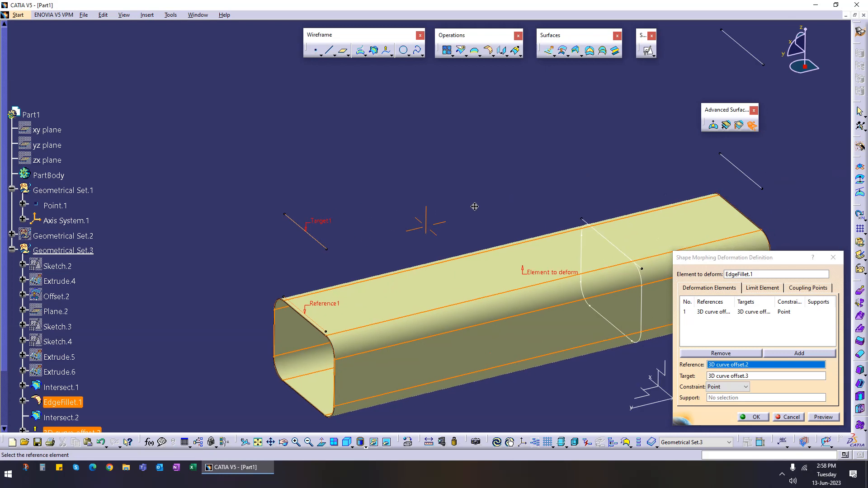
Step: Add a second morphing pair with the rear 3D curve offset as reference and its further offset as target
middle_click_drag(575, 268, 522, 259)
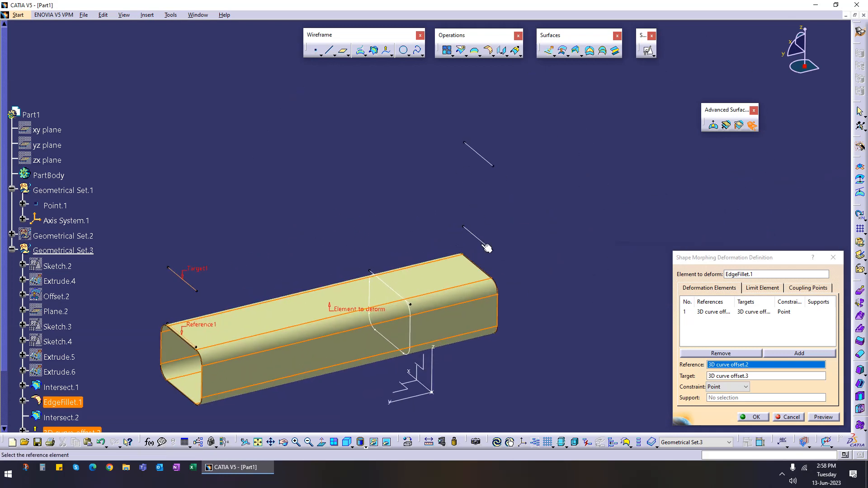
right_click(711, 317)
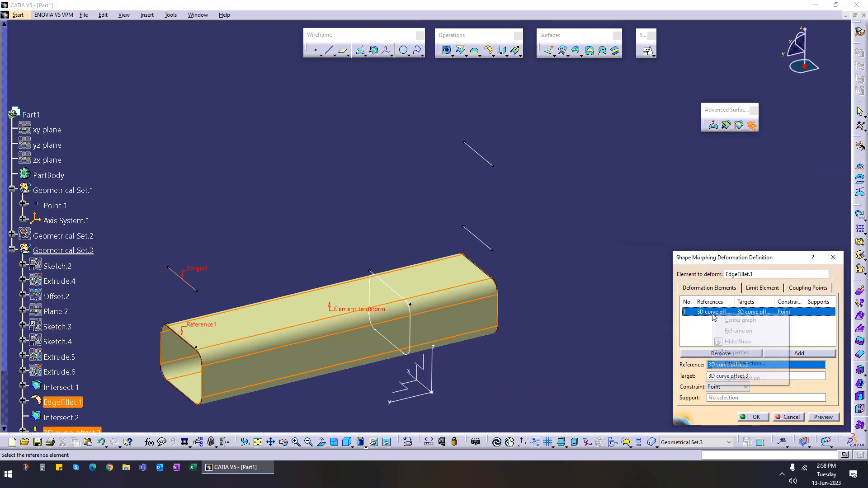
left_click(712, 328)
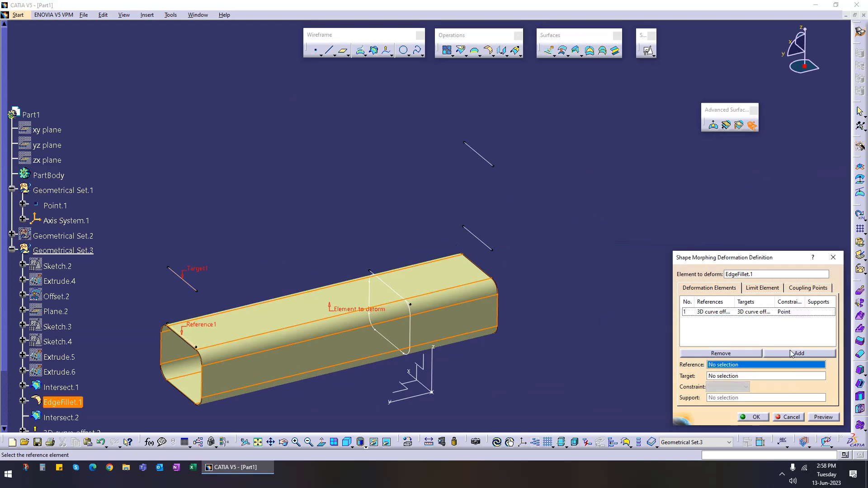
left_click(730, 364)
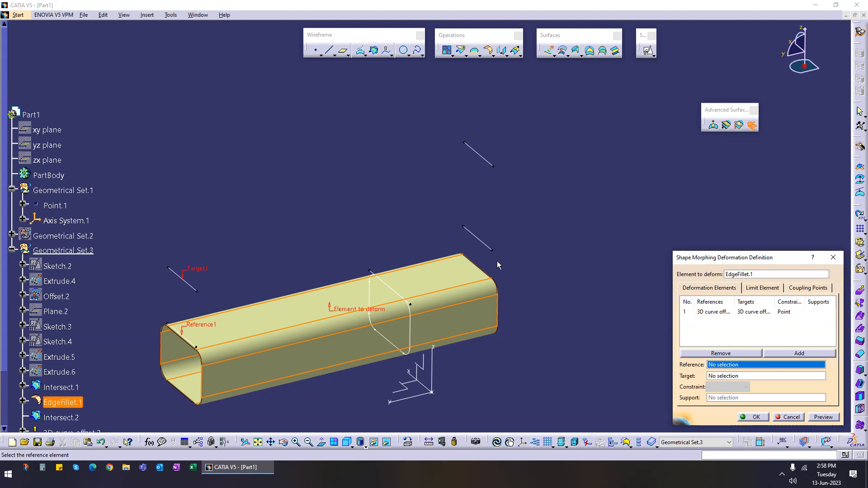
left_click(482, 243)
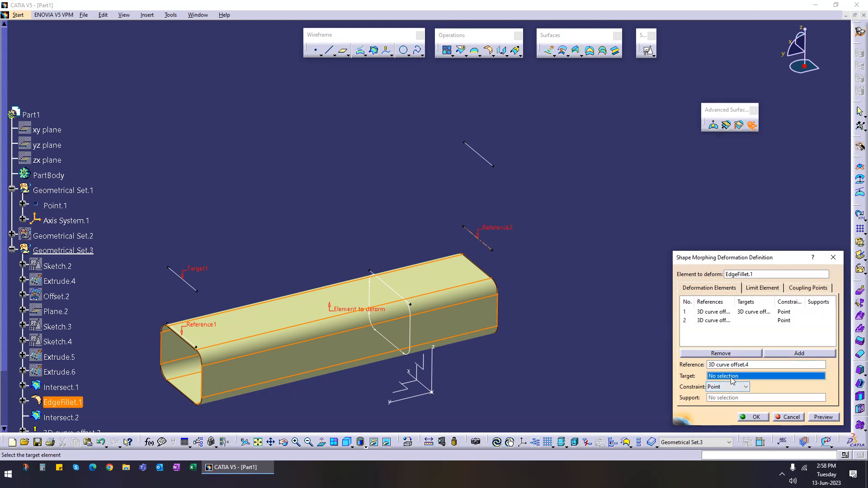
left_click(490, 165)
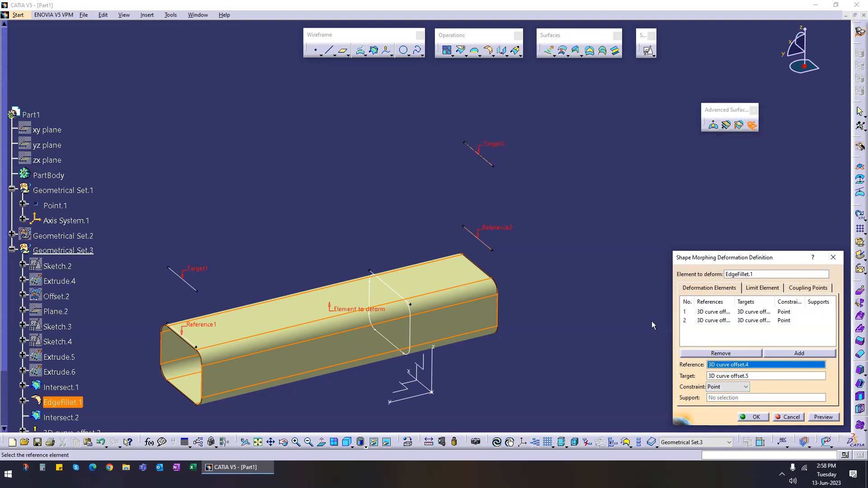
Step: Preview the shape morphing deformation and inspect the deformed tube from several angles
middle_click_drag(550, 283, 504, 319)
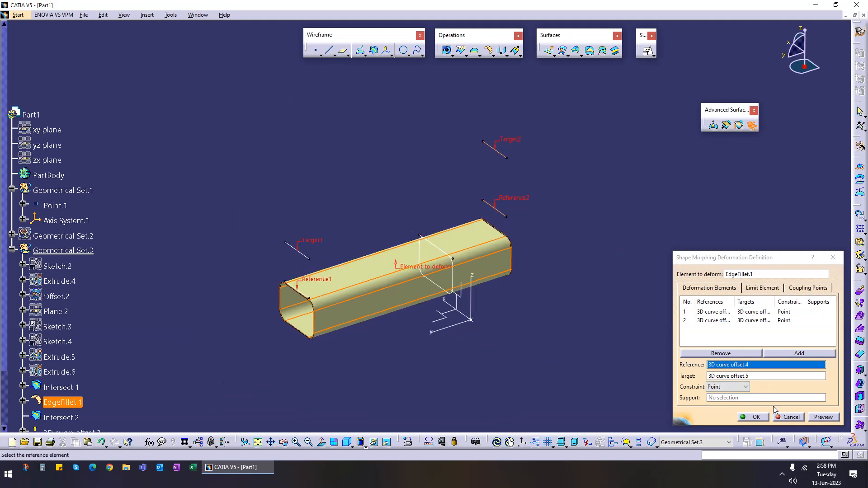
left_click(820, 418)
middle_click_drag(516, 338, 346, 285)
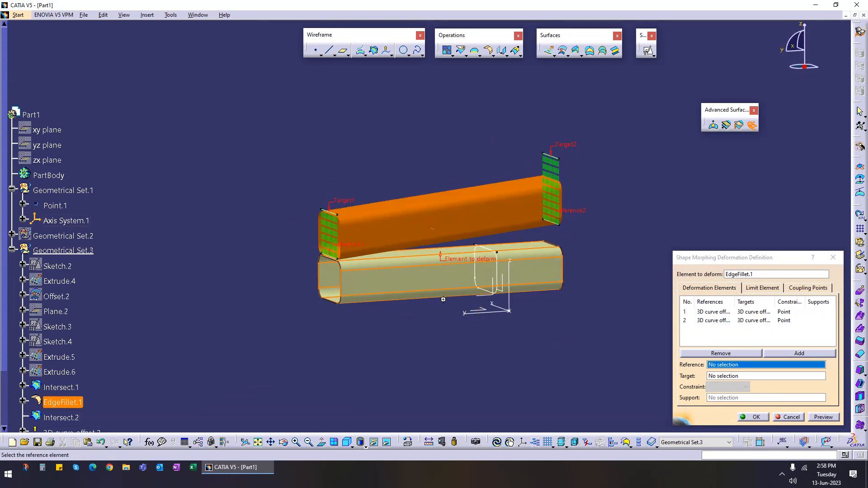
middle_click_drag(441, 296, 472, 330)
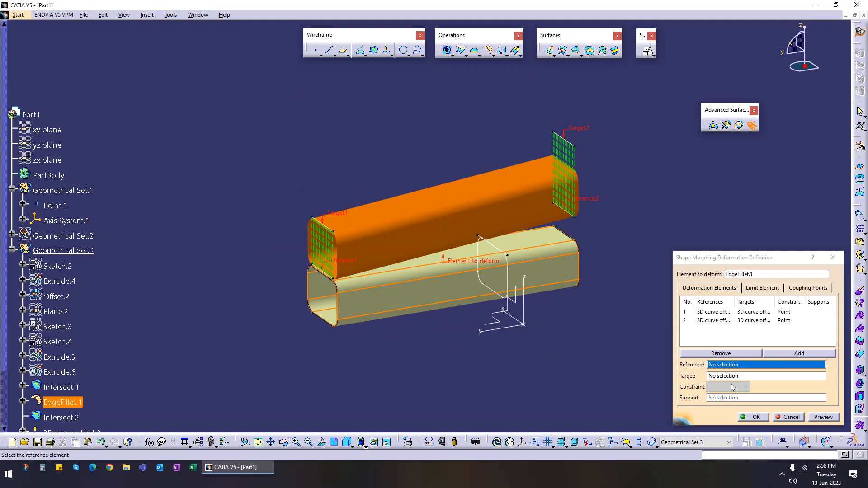
mouse_move(456, 333)
middle_mouse_down()
mouse_move(462, 326)
mouse_move(442, 343)
middle_mouse_up()
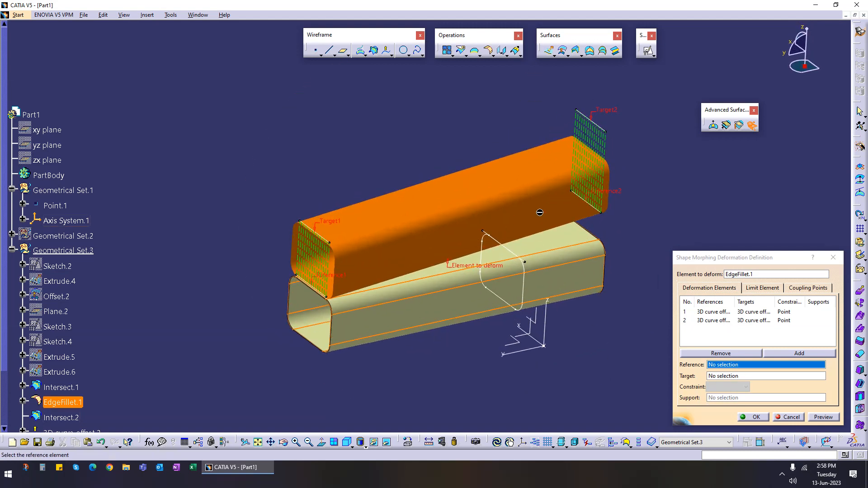
middle_click_drag(641, 318, 622, 324)
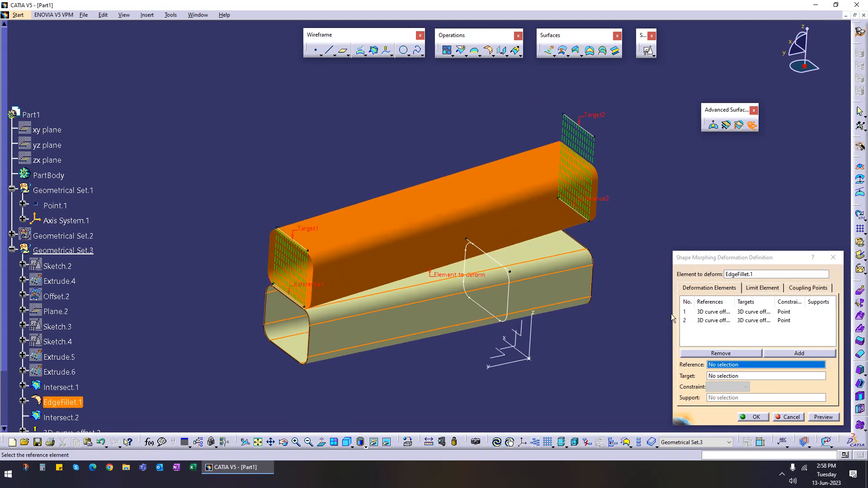
Step: Set the middle intersection curve as the morphing limit curve with Tangent continuity and preview the result
left_click(767, 291)
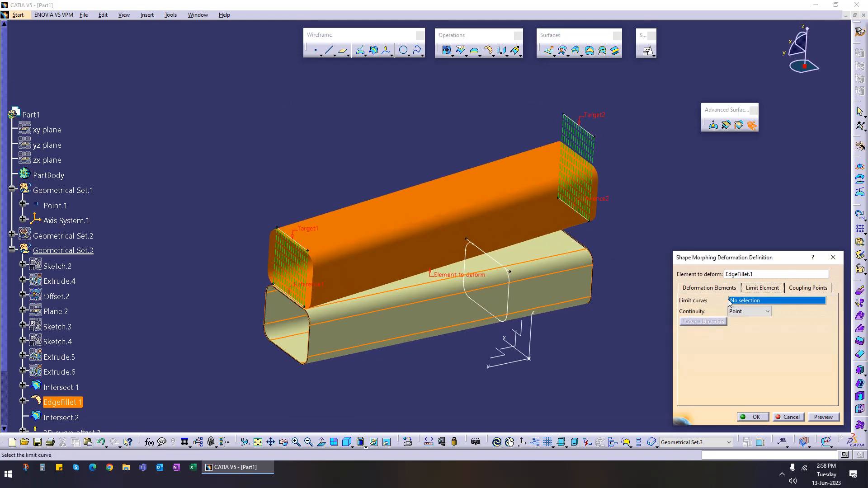
middle_click_drag(474, 381, 450, 376)
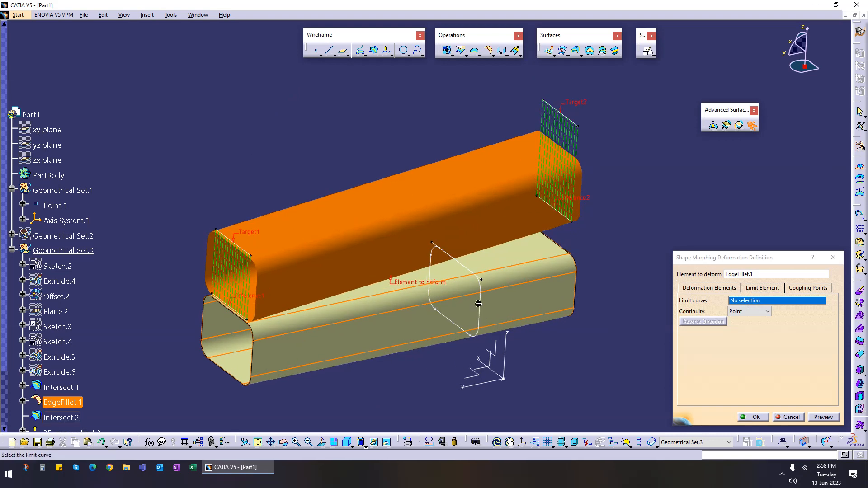
left_click(440, 251)
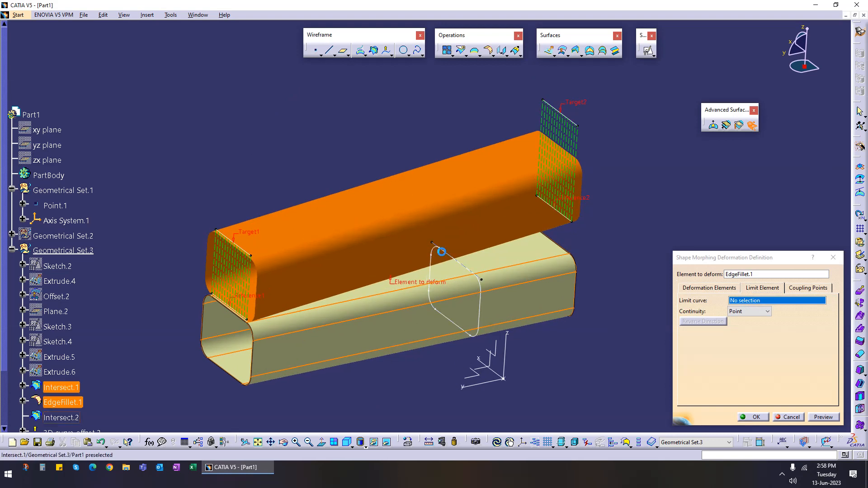
left_click(823, 417)
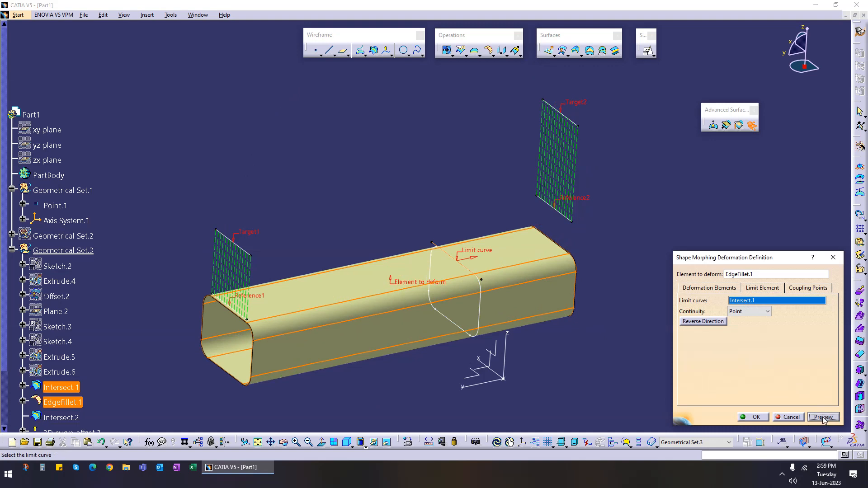
left_click(474, 257)
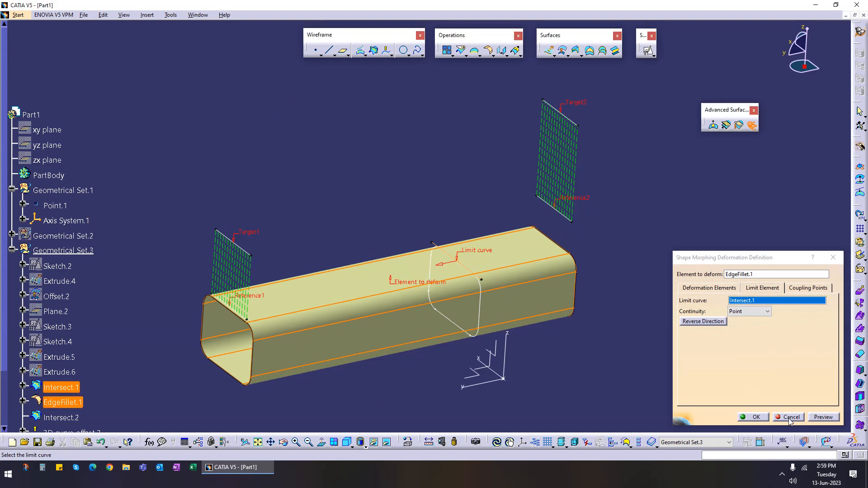
left_click(819, 419)
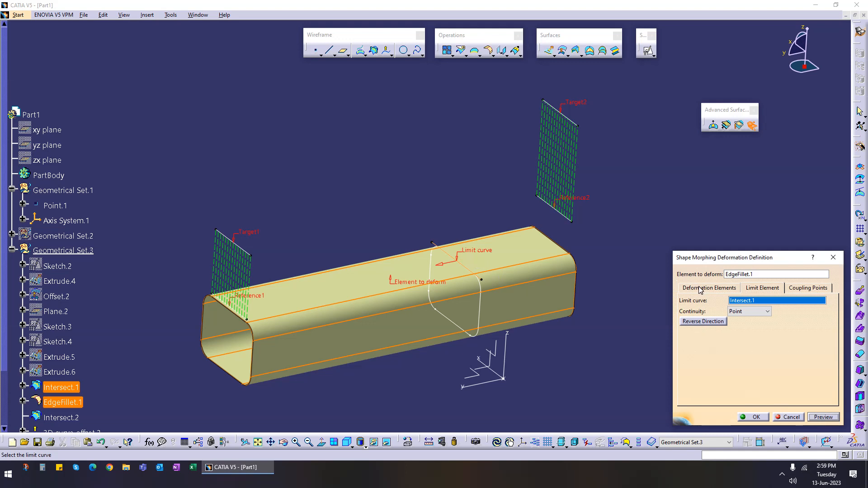
left_click(749, 312)
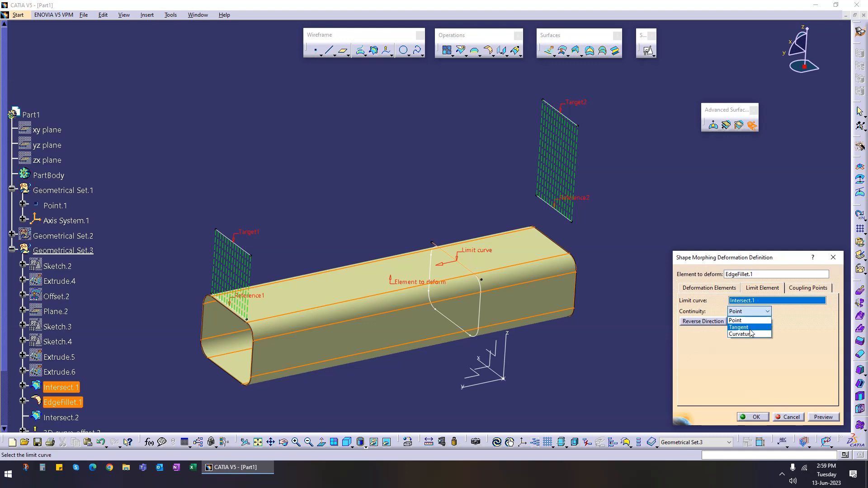
left_click(754, 327)
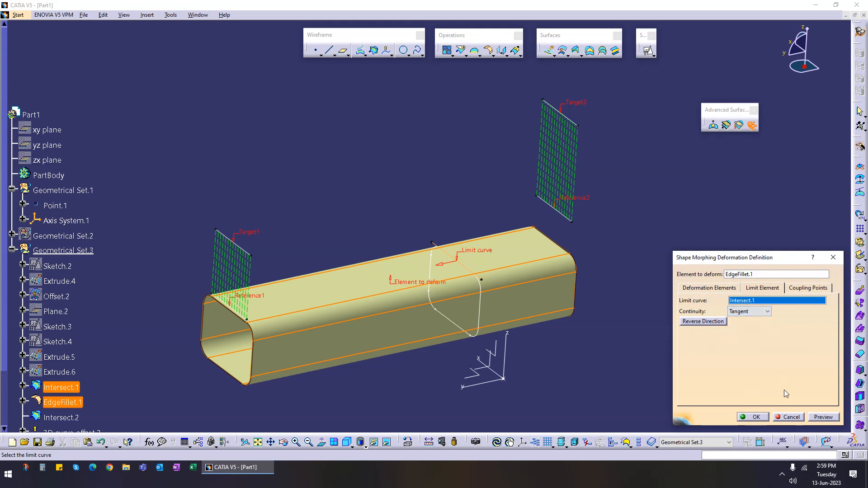
left_click(820, 419)
Step: Cancel the Shape Morphing definition
middle_click_drag(403, 370, 438, 353)
scroll(50, 371, "down", 2)
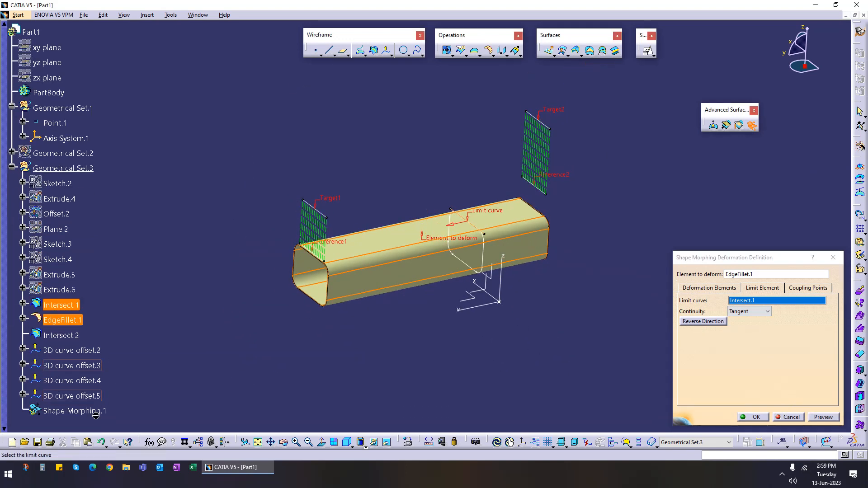
middle_click_drag(406, 323, 428, 296)
left_click(789, 416)
Step: Open the rear 3D curve offset's definition to check its settings, then close it without changes
middle_click_drag(619, 229, 571, 258)
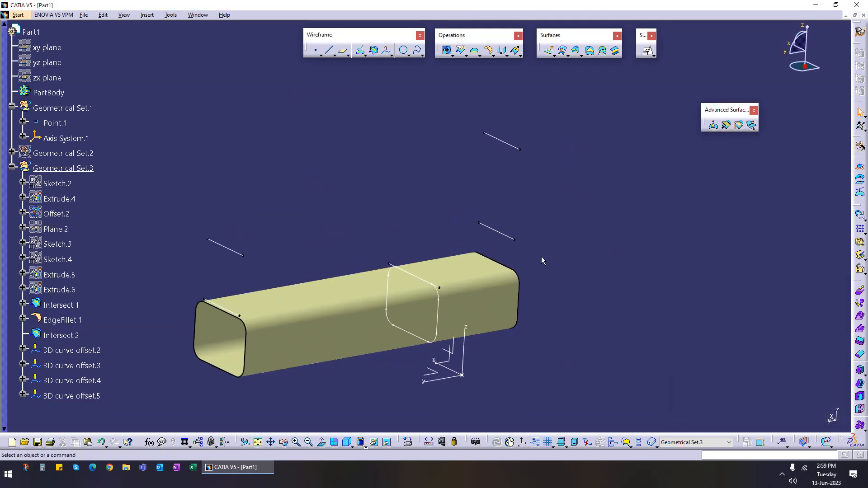
double_click(507, 237)
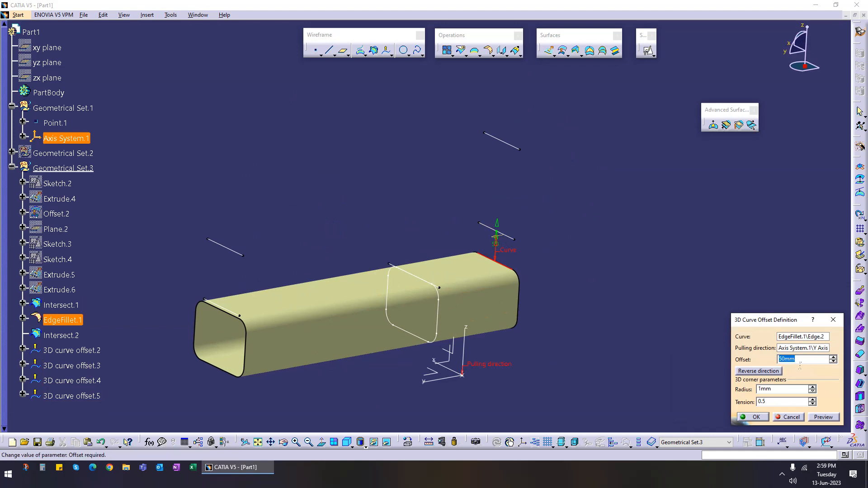
key("Escape")
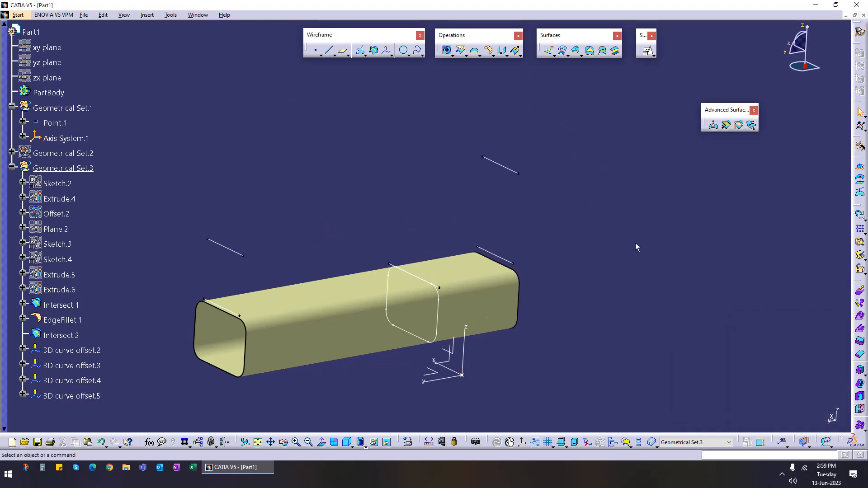
Step: Start a Shape Morphing of the filleted tube with two reference/target pairs of 3D curve offsets at both ends
middle_click_drag(386, 359, 409, 339)
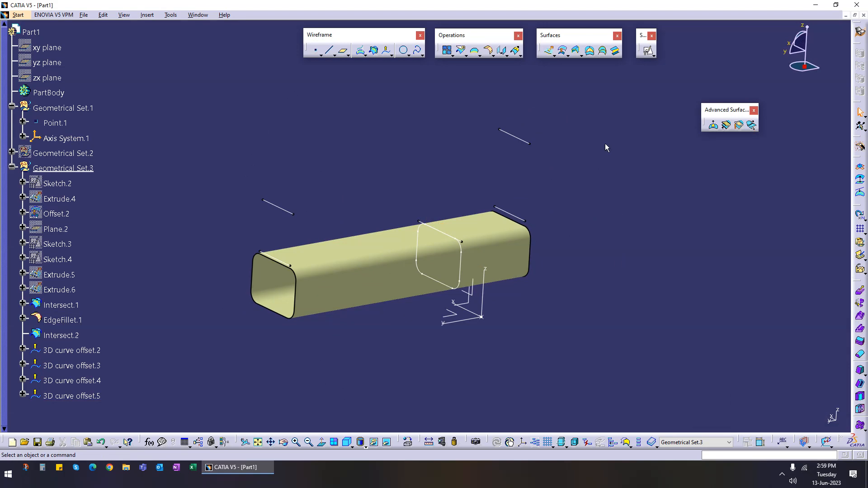
left_click(751, 126)
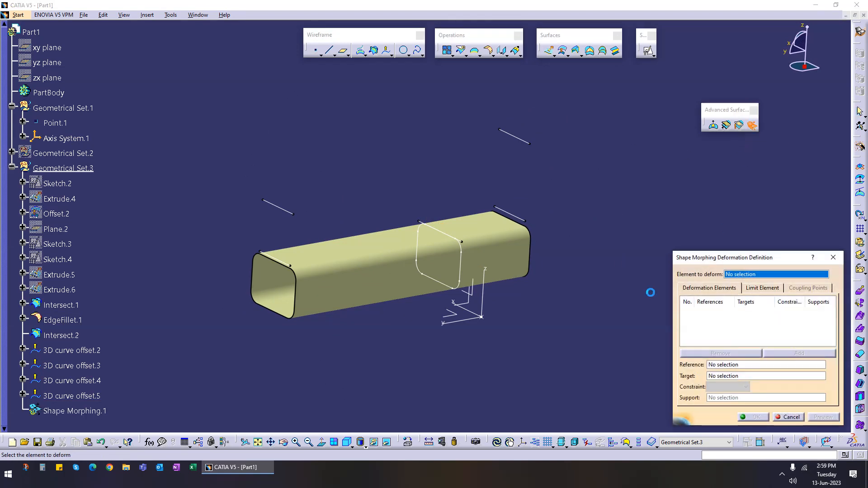
left_click(376, 293)
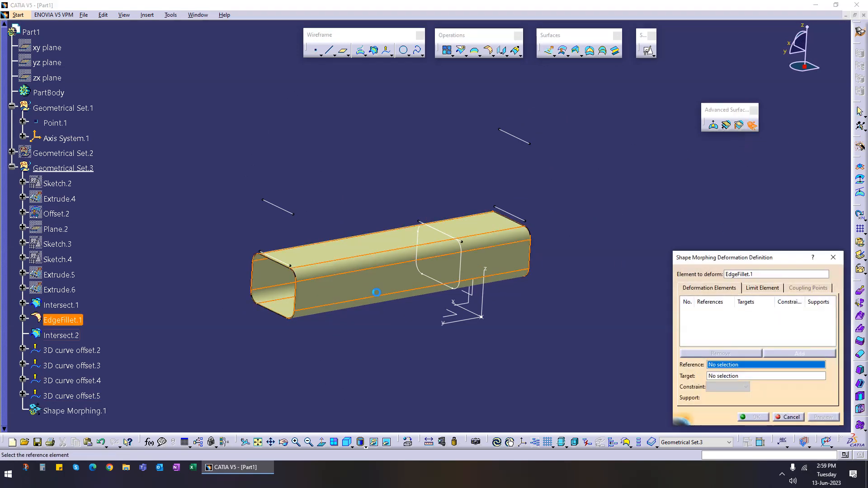
left_click(287, 266)
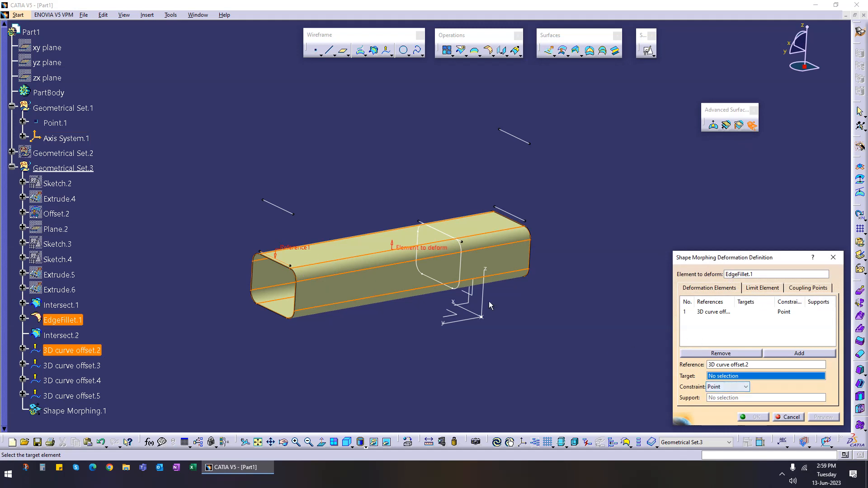
left_click(280, 208)
middle_click_drag(422, 323, 411, 342)
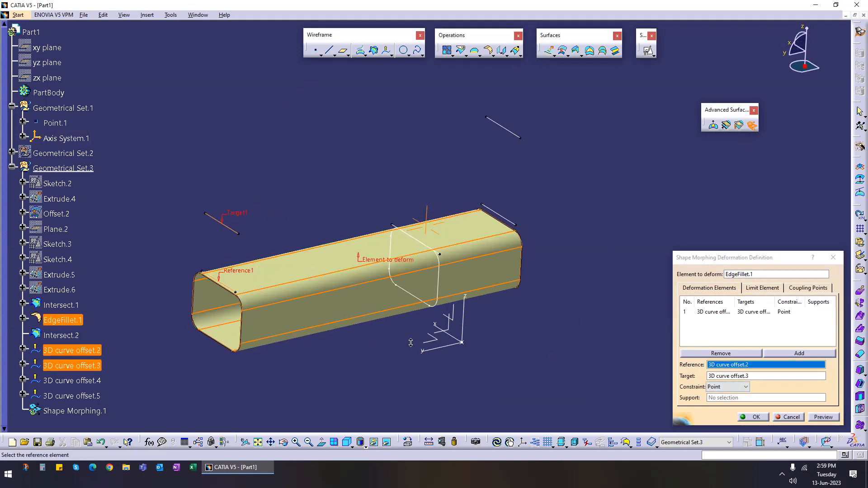
left_click(715, 326)
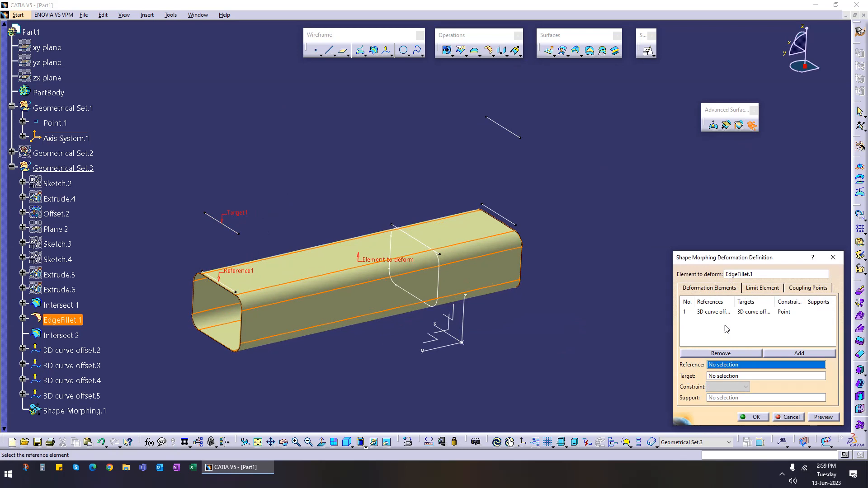
left_click(511, 224)
left_click(508, 138)
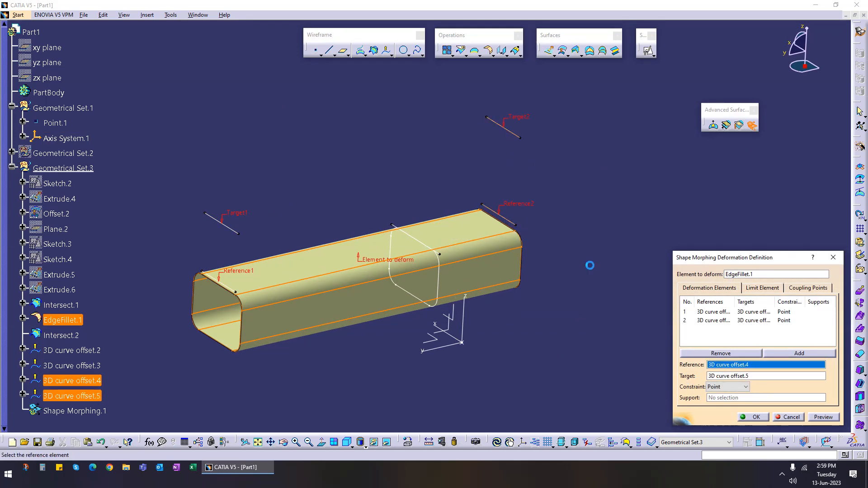
Step: Preview the morphing, then set the first intersection curve as the limit curve and preview again
left_click(821, 417)
middle_click_drag(475, 316, 505, 303)
left_click(764, 290)
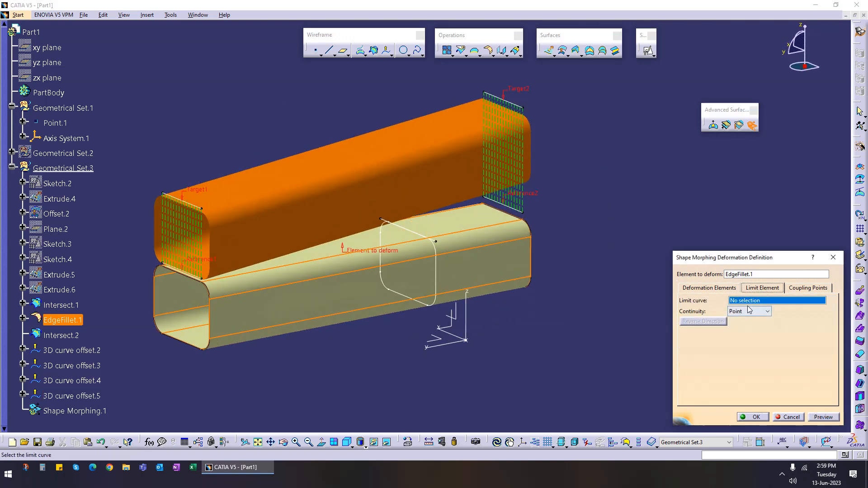
left_click(439, 244)
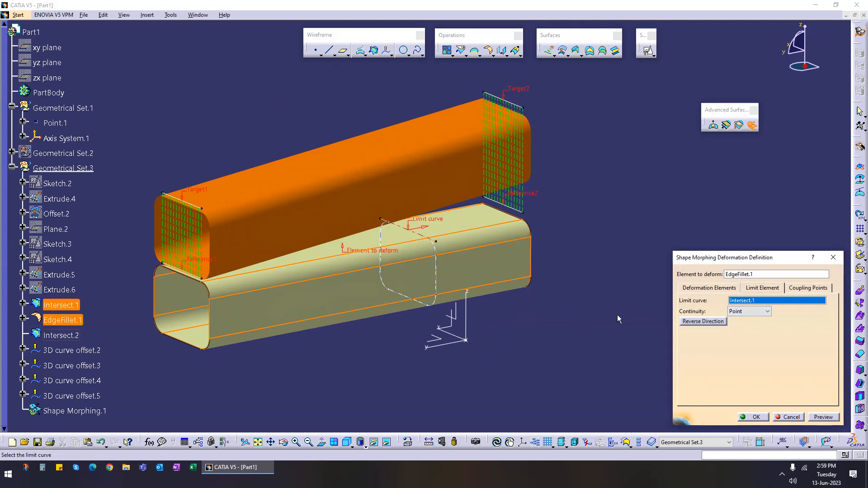
left_click(823, 416)
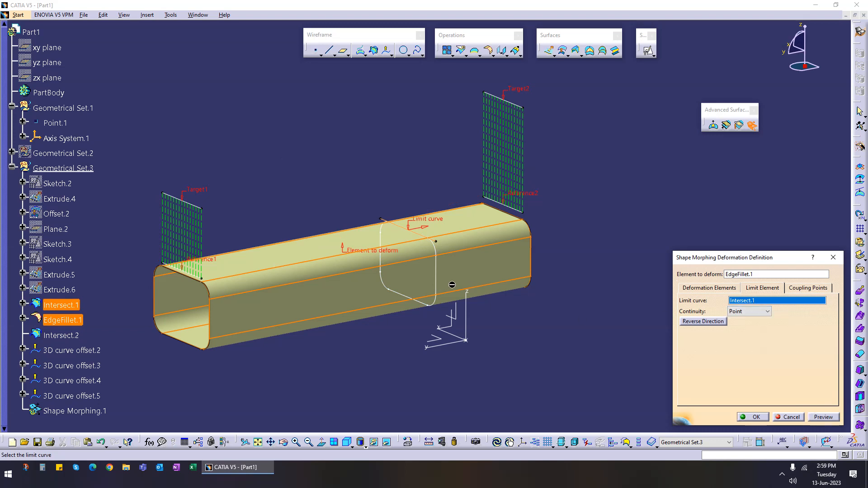
Step: Set the middle intersection curve Intersect.2 as the limit curve, preview, and inspect the deformed tube
left_click(436, 289)
left_click(820, 418)
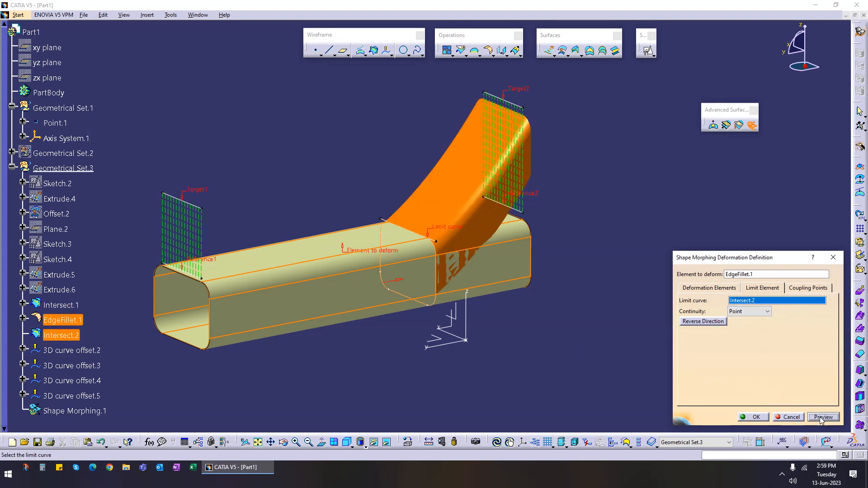
middle_click_drag(471, 335, 454, 313)
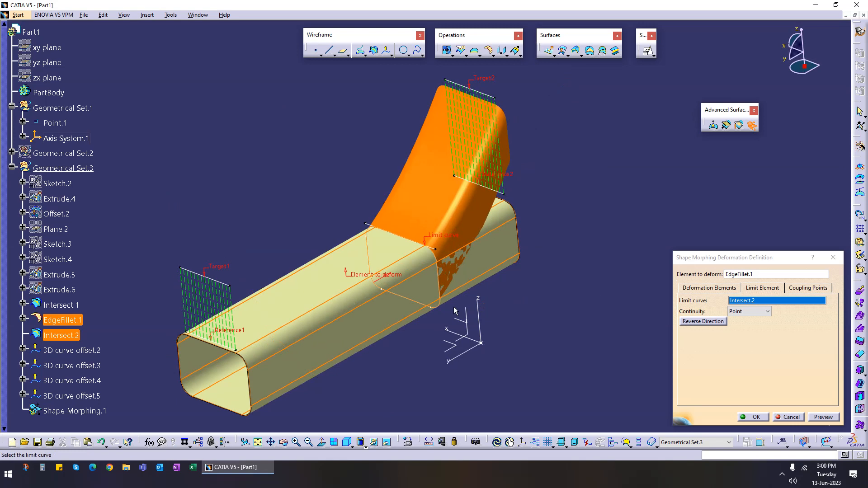
middle_click_drag(455, 311, 432, 305)
middle_click_drag(465, 341, 400, 324)
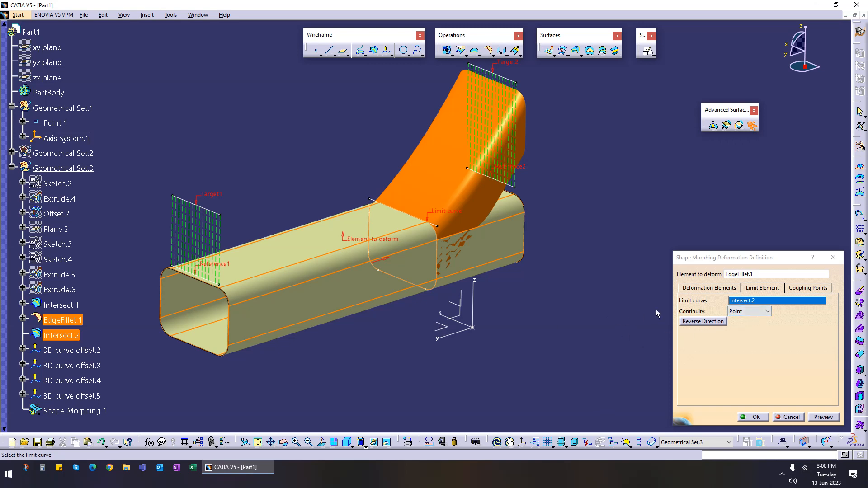
middle_click_drag(494, 344, 405, 322)
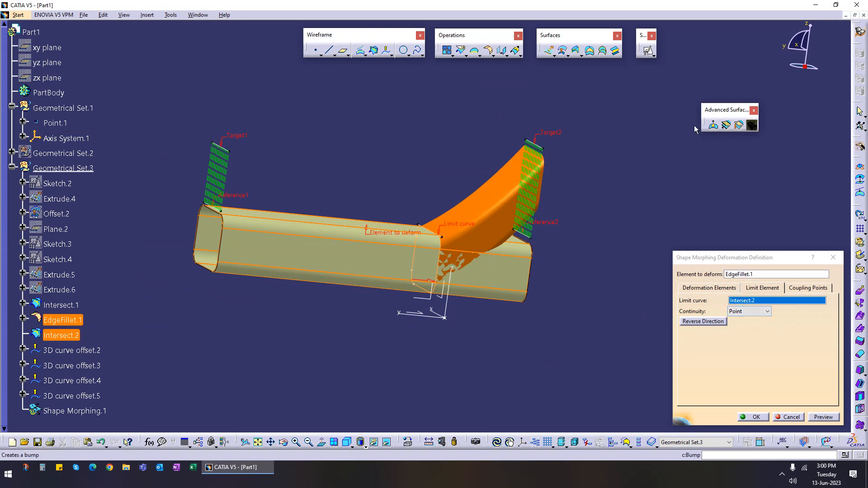
Step: Reverse the limit curve's direction, preview the result, and cancel the Shape Morphing definition
left_click(700, 322)
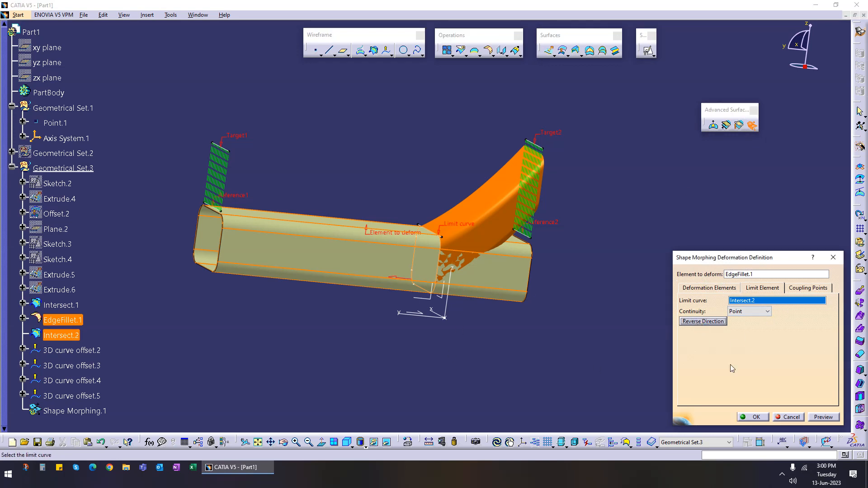
left_click(823, 417)
middle_click_drag(432, 303, 505, 278)
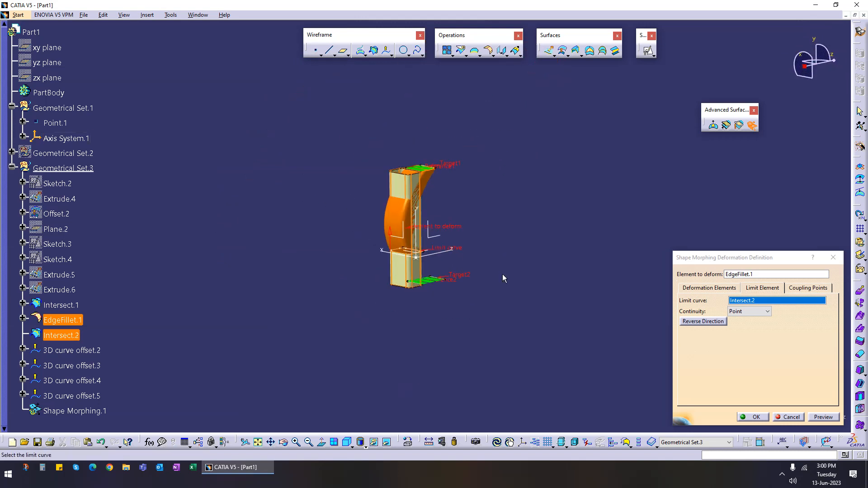
left_click(791, 417)
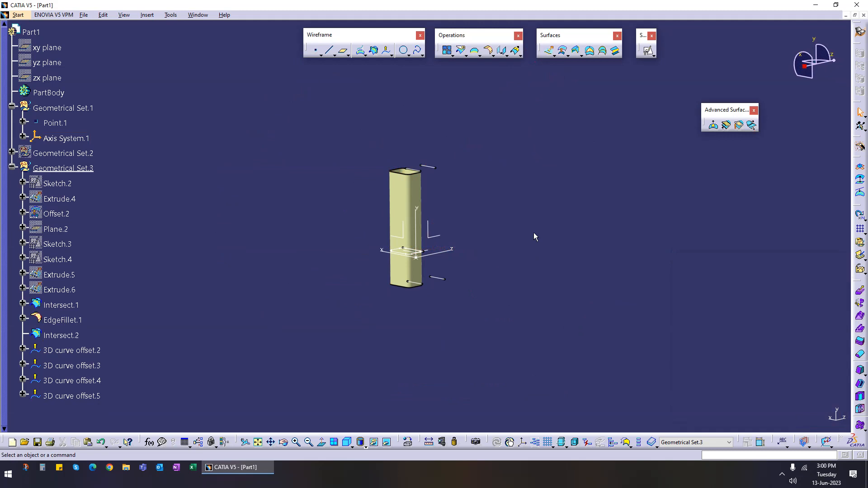
Step: Hide Geometrical Set.3 and collapse its branch in the specification tree
left_click(63, 168)
right_click(82, 168)
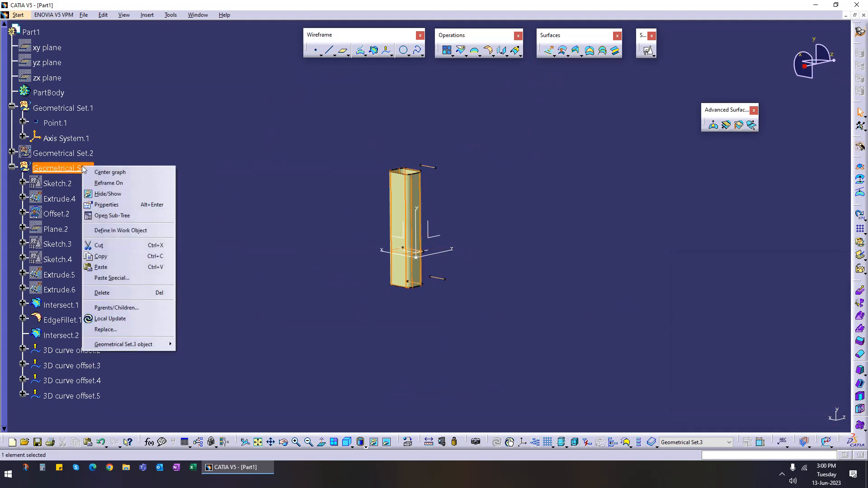
left_click(102, 185)
left_click(12, 167)
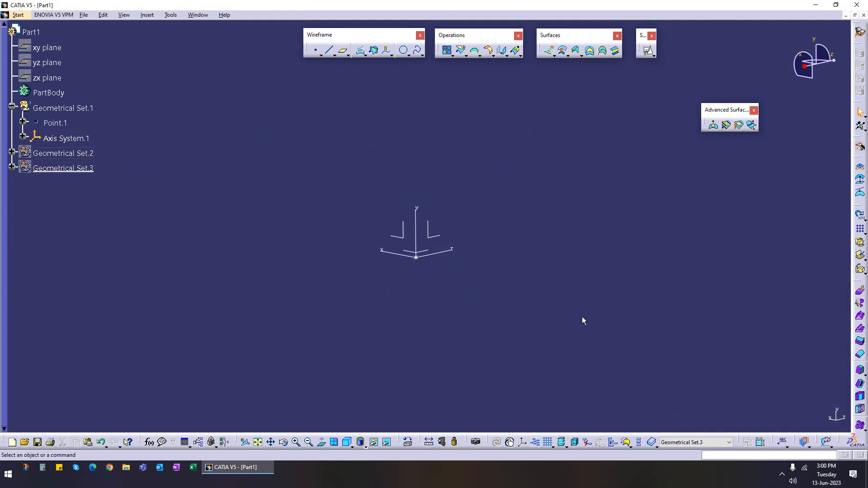
Step: Insert a new geometrical set into the part
left_click(147, 15)
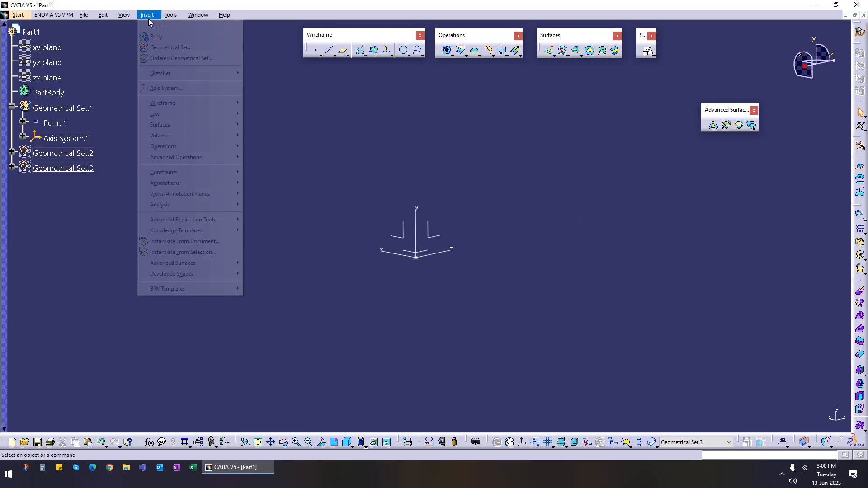
left_click(165, 47)
left_click(792, 416)
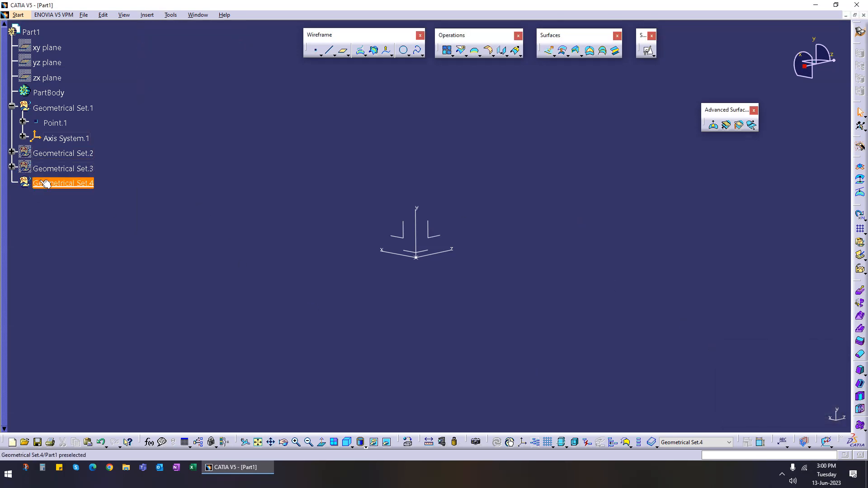
Step: Create a positioned sketch on the axis system's XY plane
middle_click_drag(517, 237, 519, 266)
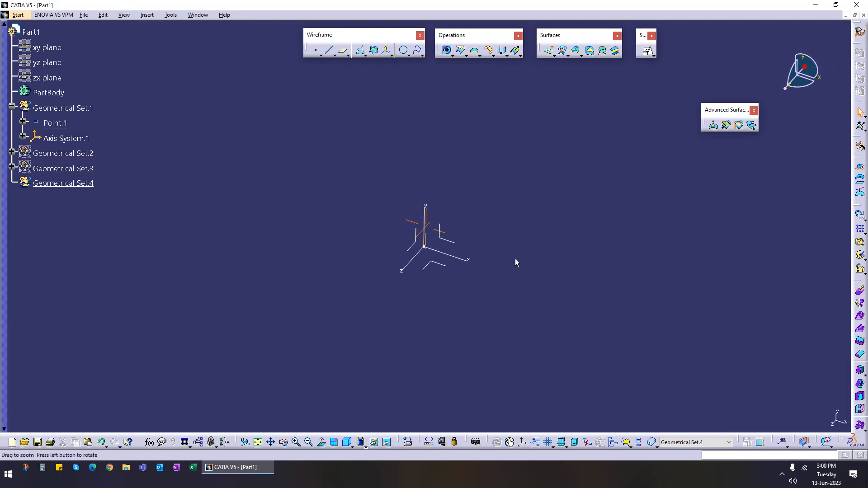
left_click(647, 50)
left_click(461, 248)
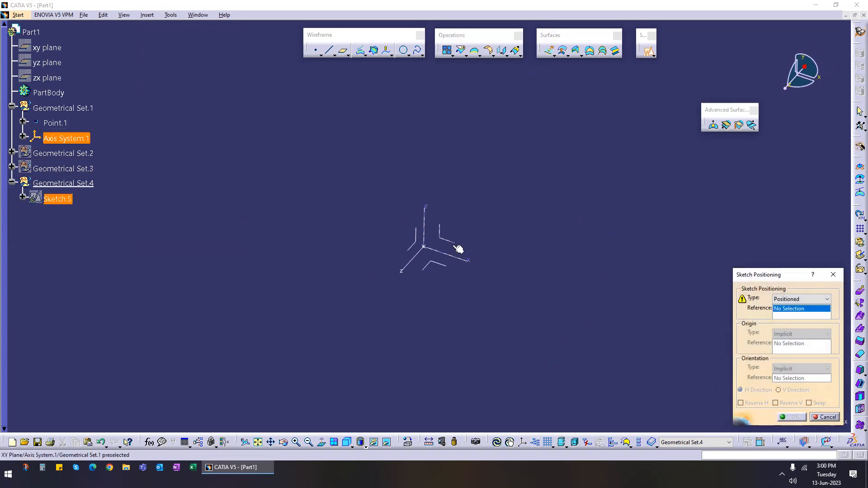
left_click(792, 416)
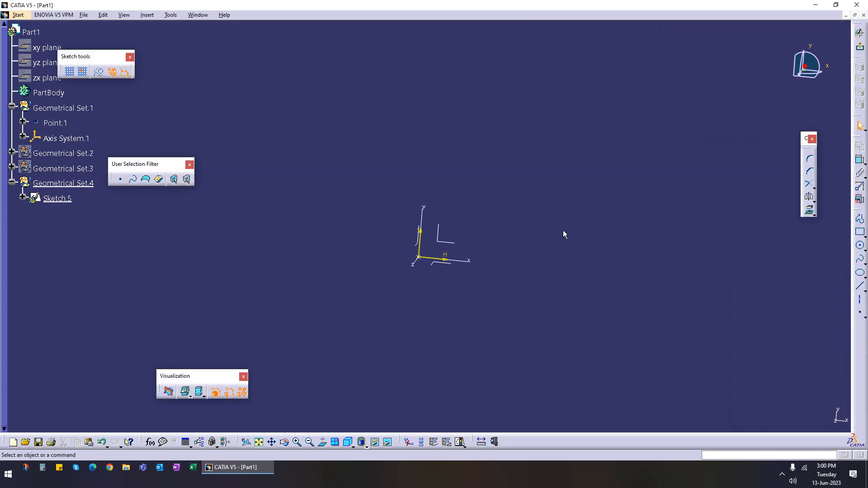
Step: Draw a tall rectangle about 266 mm wide starting at the origin and extending upward
middle_click_drag(527, 213, 554, 180)
middle_click_drag(497, 244, 536, 254)
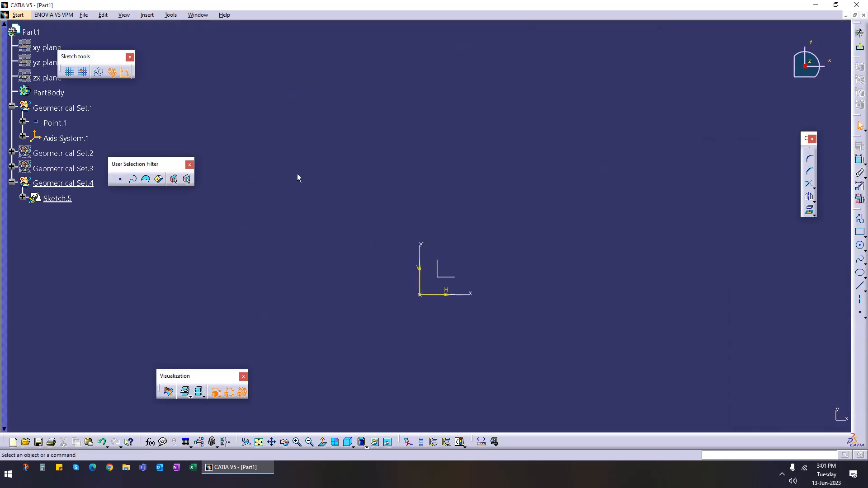
mouse_move(574, 198)
middle_mouse_down()
mouse_move(559, 224)
mouse_move(515, 255)
middle_mouse_up()
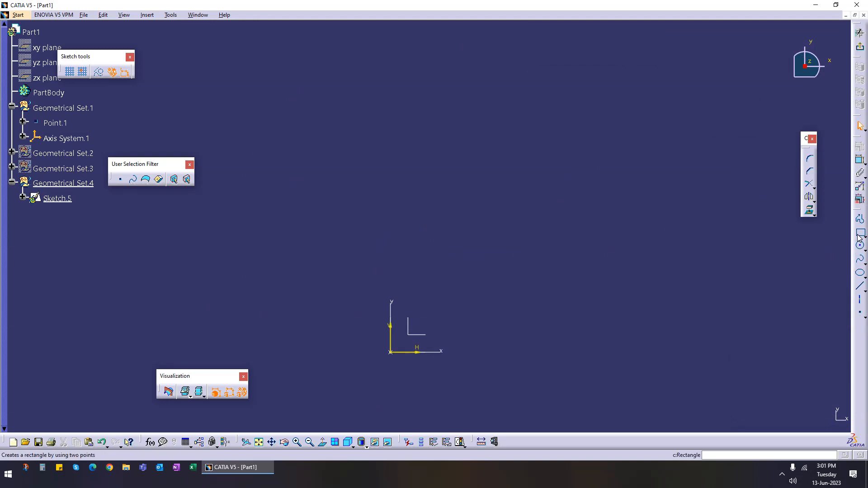
left_click(859, 232)
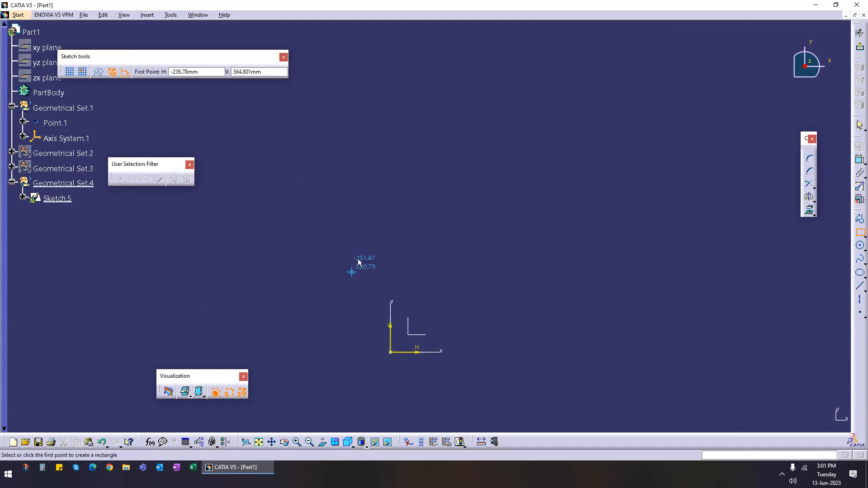
left_click(391, 79)
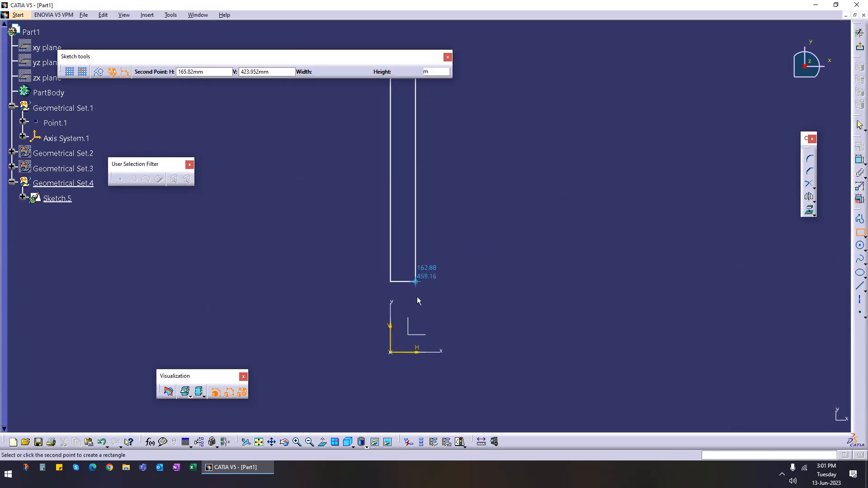
left_click(431, 352)
Step: Dimension the rectangle's top edge and set its length to 200 mm
left_click(859, 159)
left_click(412, 79)
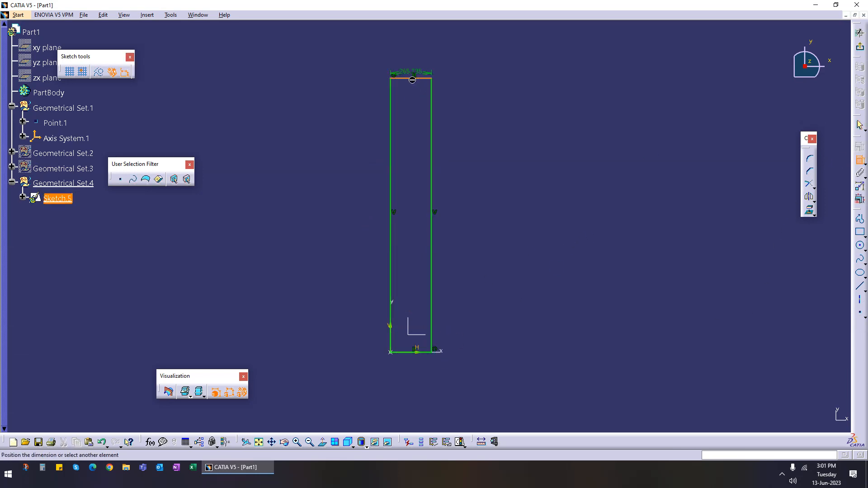
left_click(334, 57)
double_click(333, 56)
type("200mm")
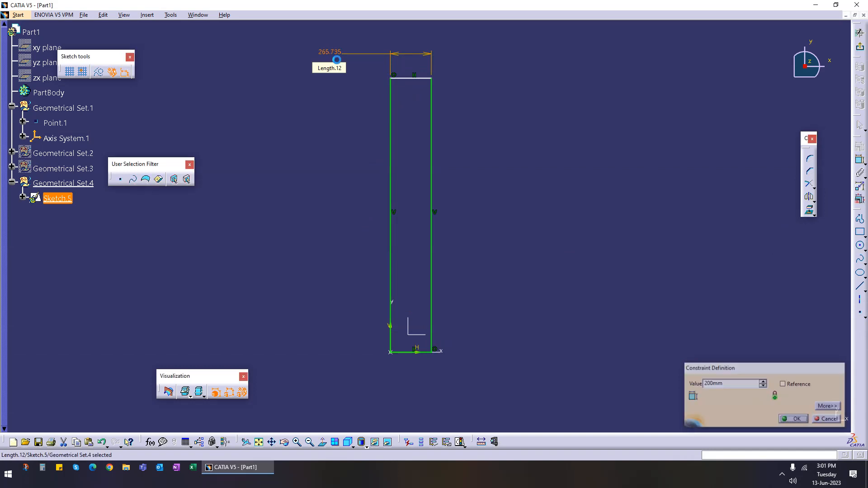
key("Return")
left_click(808, 196)
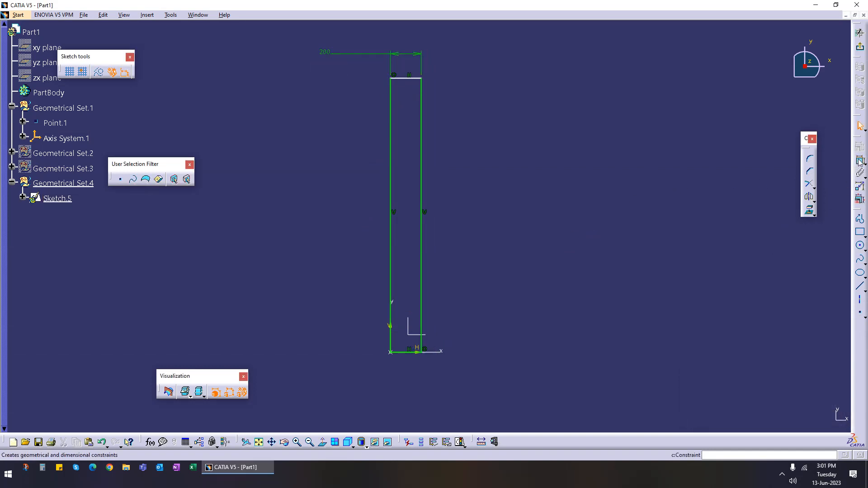
left_click(410, 80)
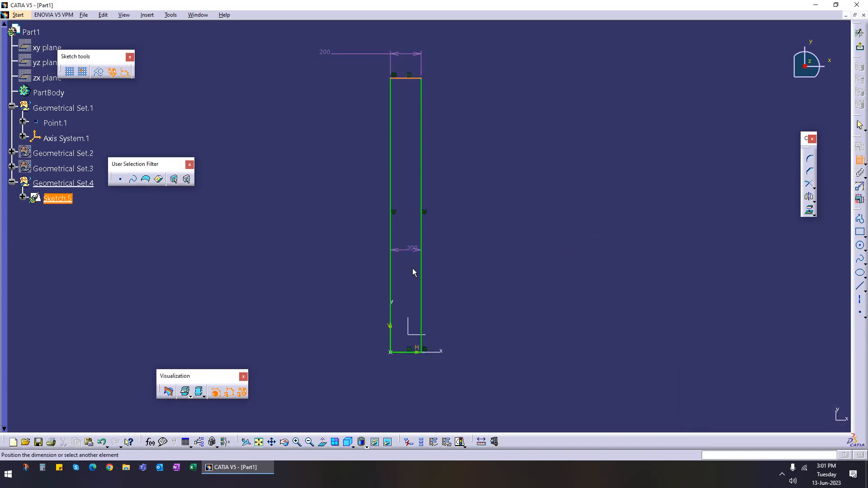
left_click(411, 352)
left_click(405, 345)
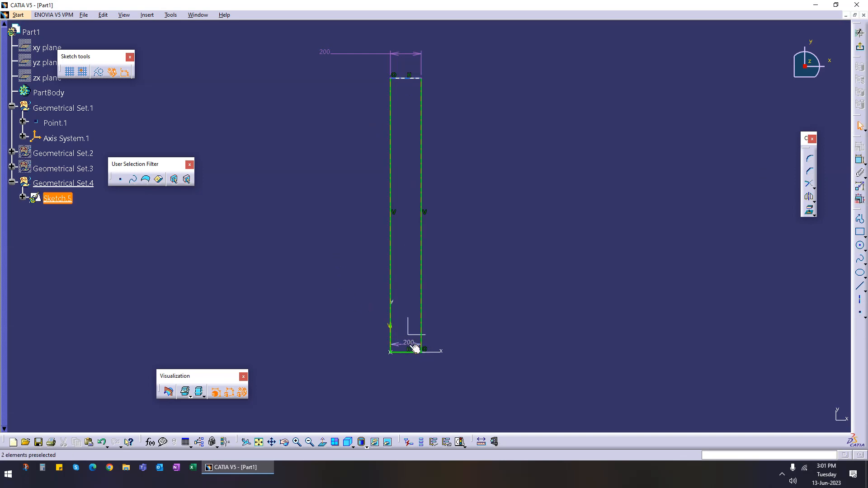
key("Delete")
Step: Dimension the rectangle's height between its top and bottom edges and set it to 1500 mm
left_click(860, 160)
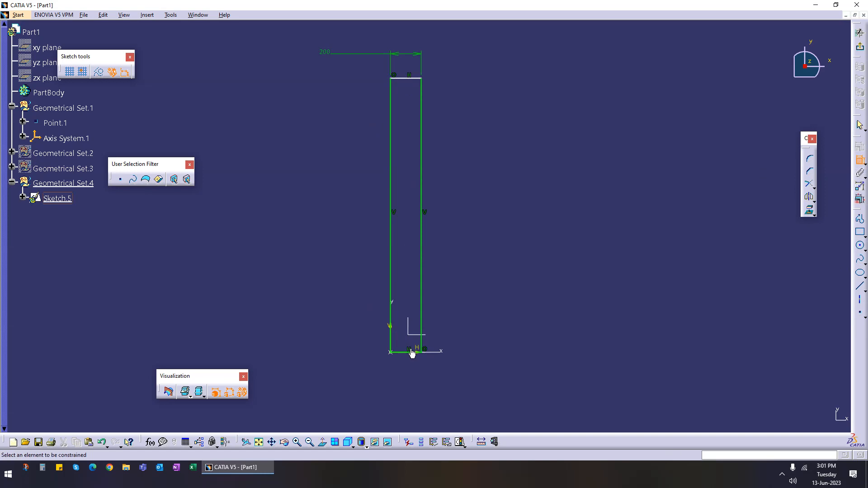
left_click(407, 78)
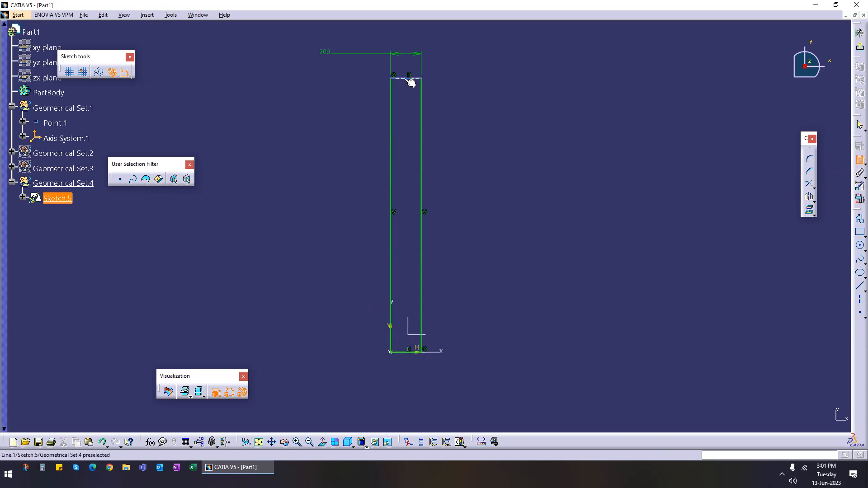
left_click(419, 354)
left_click(329, 228)
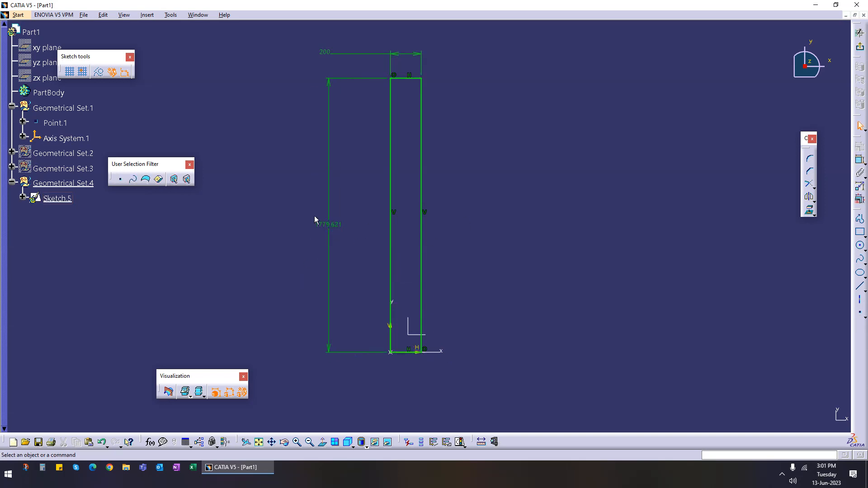
double_click(336, 231)
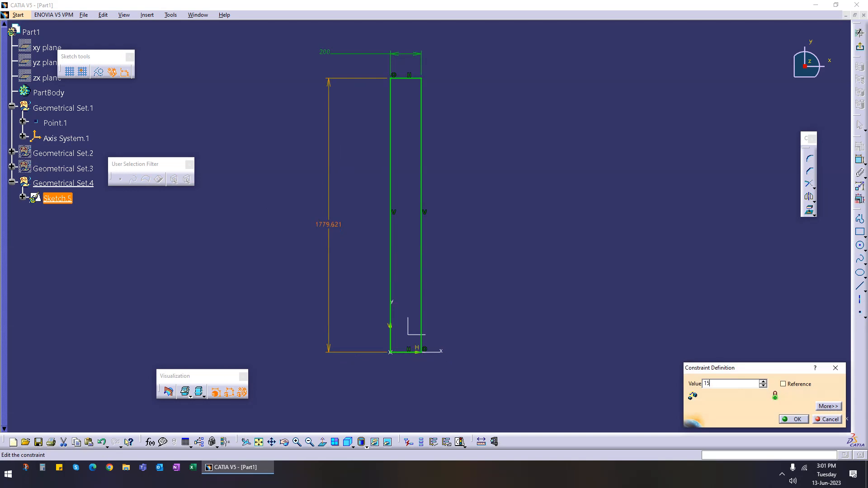
left_click(792, 419)
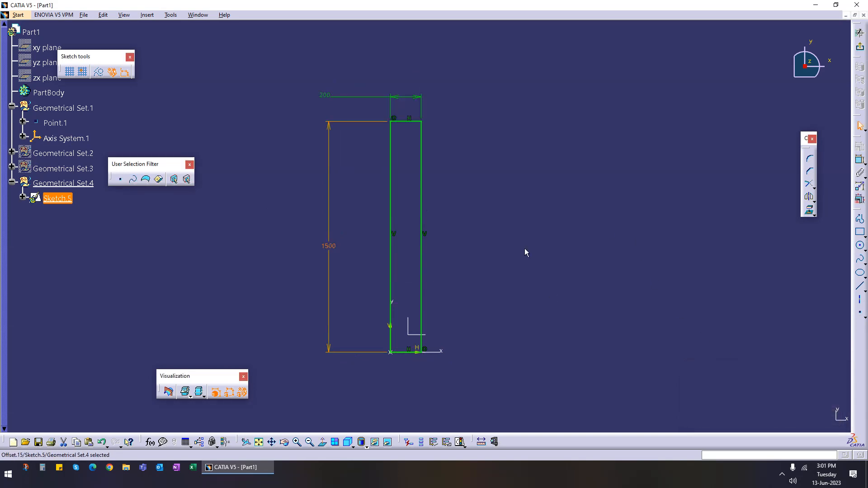
Step: Set the rectangle's top-edge width dimension to 100 mm
middle_click_drag(480, 239, 499, 200)
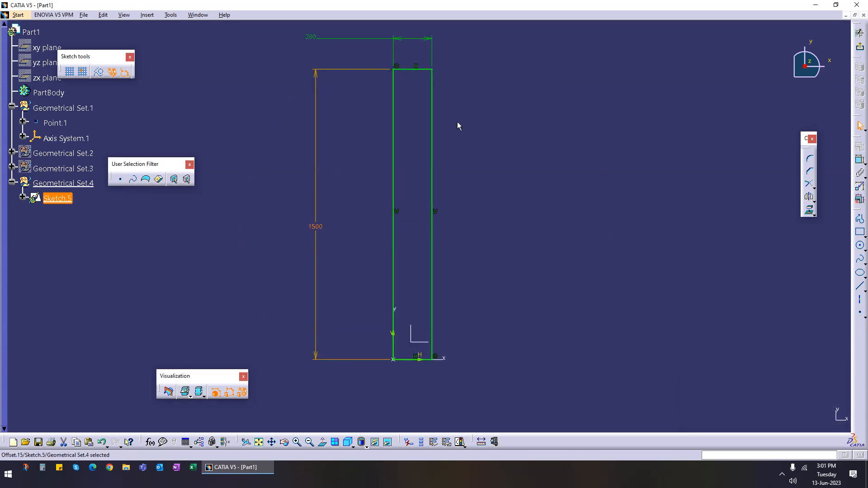
double_click(320, 43)
type("10")
left_click(800, 422)
Step: Convert the rectangle's left, bottom and top edges into construction lines
mouse_move(502, 219)
middle_mouse_down()
mouse_move(470, 245)
mouse_move(451, 226)
middle_mouse_up()
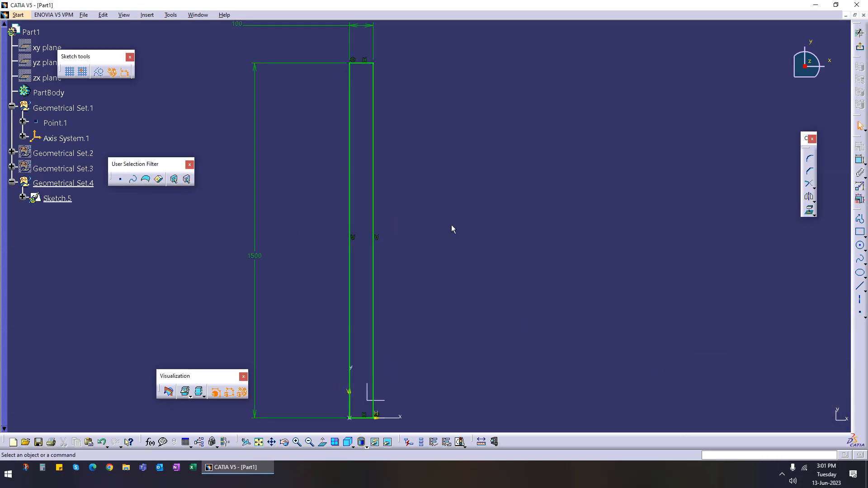
left_click(355, 89)
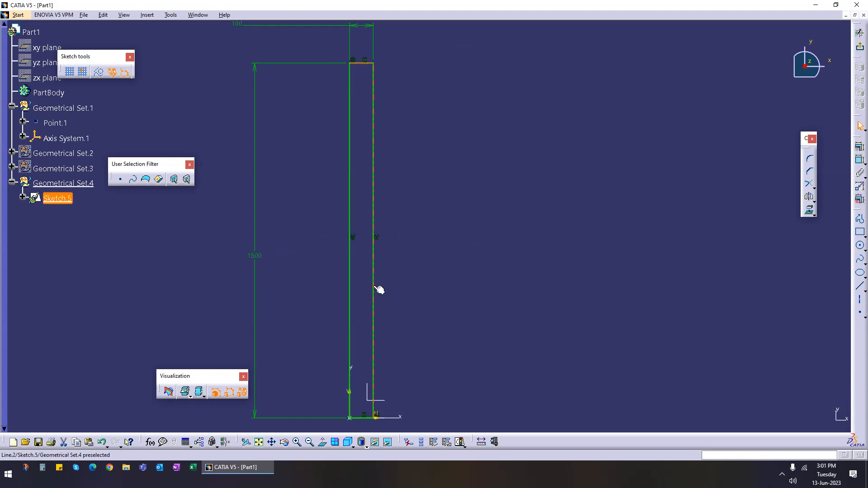
left_click(365, 418, "ctrl")
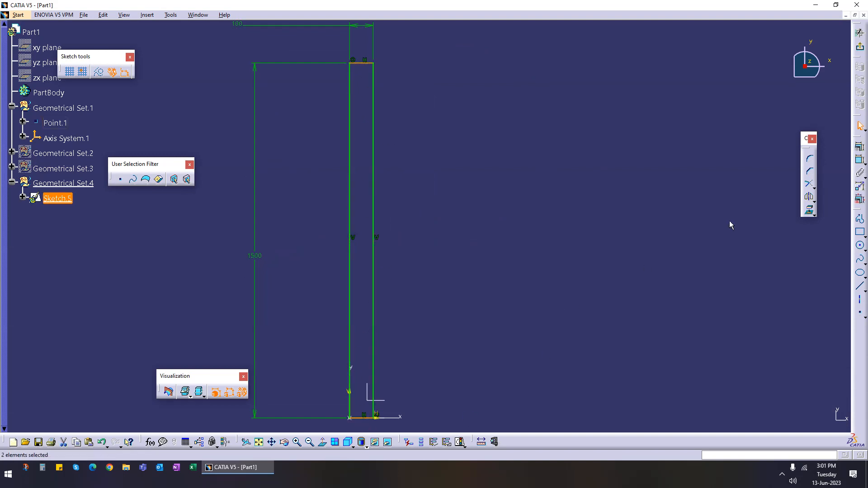
left_click(360, 74)
left_click(360, 63)
middle_click_drag(410, 273, 475, 143)
middle_click_drag(408, 312, 469, 193)
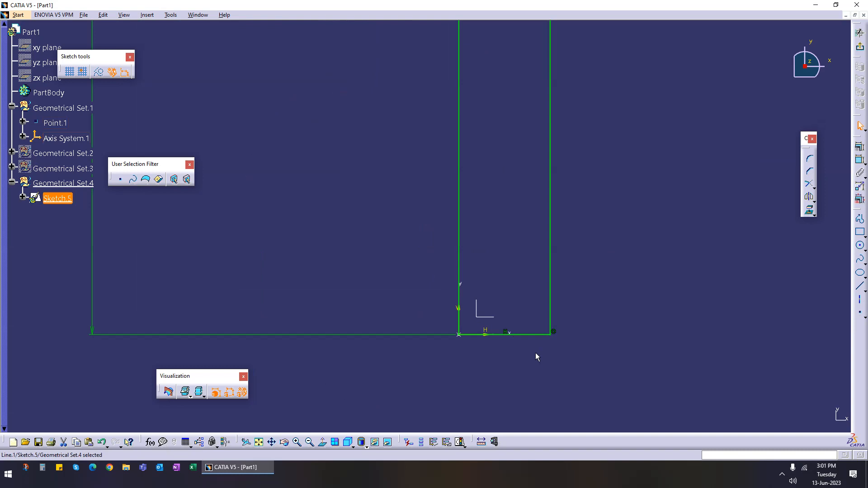
left_click(99, 72)
mouse_move(376, 123)
middle_mouse_down()
mouse_move(358, 163)
mouse_move(379, 257)
middle_mouse_up()
middle_click_drag(451, 56, 427, 188)
middle_click_drag(481, 66, 482, 198)
left_click(406, 170)
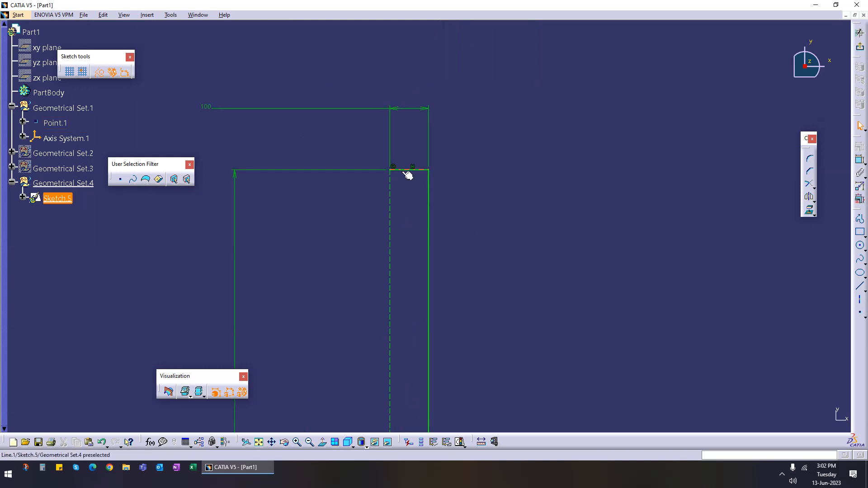
left_click(99, 74)
Step: Draw a short line sloping down to the right near the rectangle's top and make it a standard element
mouse_move(481, 273)
middle_mouse_down()
mouse_move(479, 204)
mouse_move(481, 236)
middle_mouse_up()
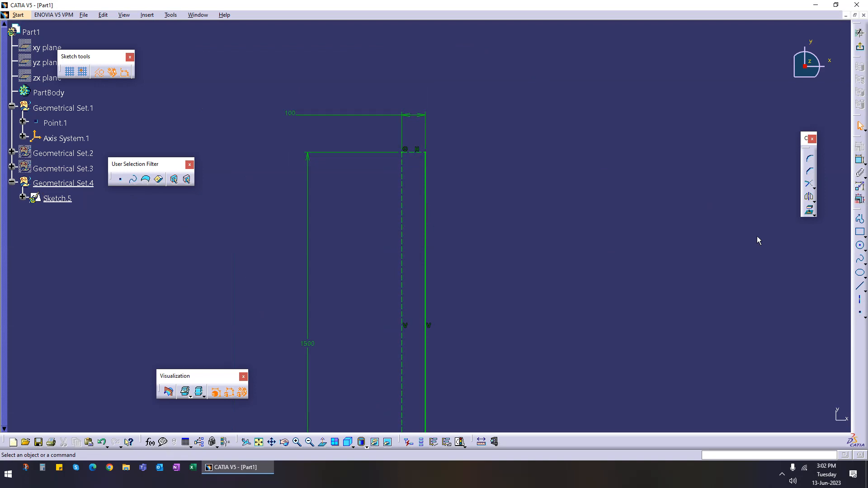
middle_click_drag(591, 217, 567, 218)
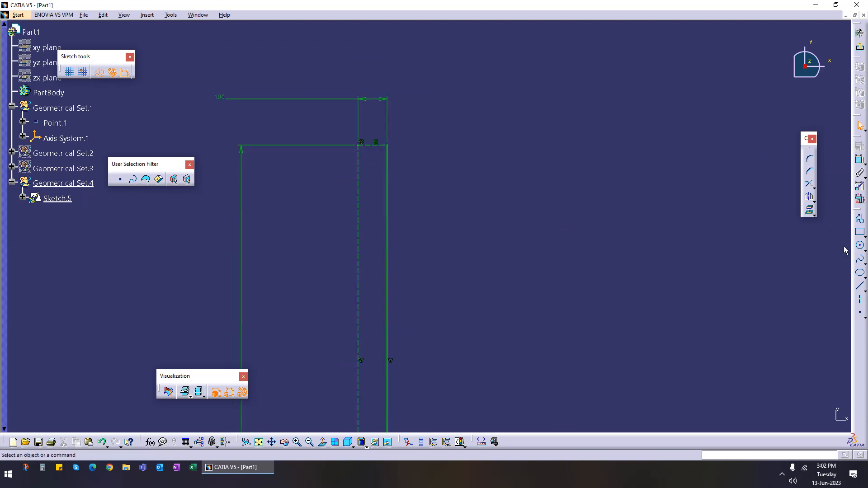
left_click(860, 286)
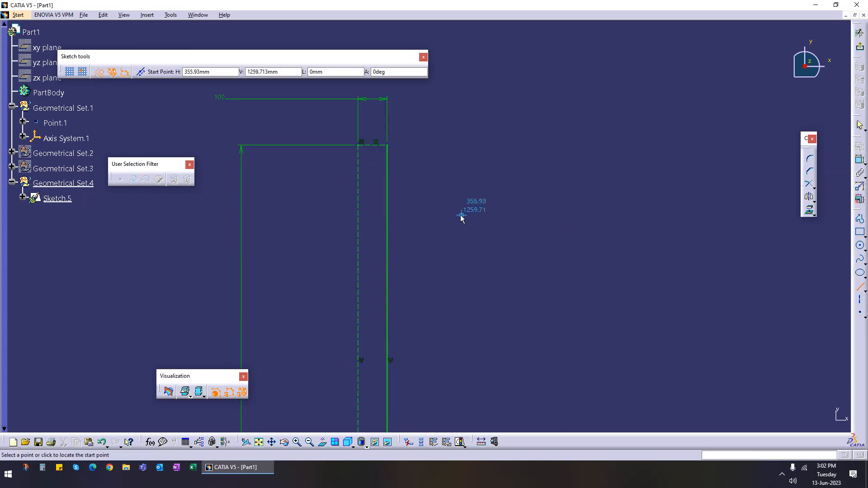
left_click(370, 170)
left_click(421, 181)
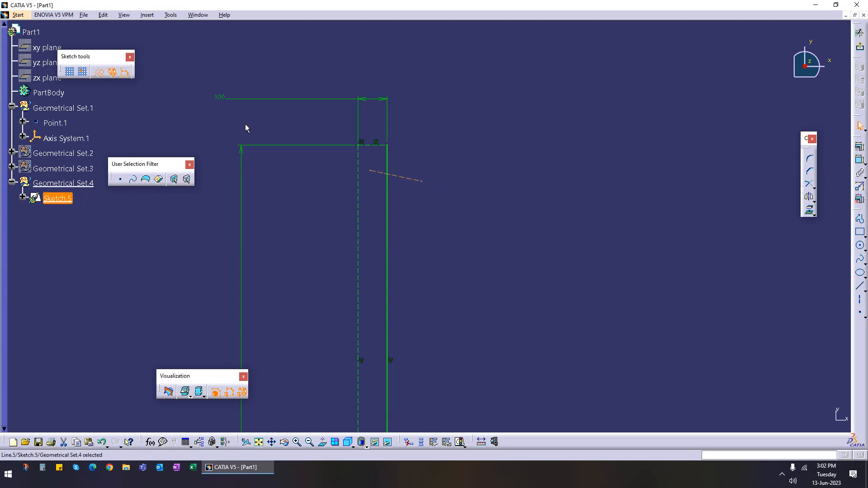
left_click(100, 72)
Step: Draw a second line from the first line's right end back down to the left, forming a V shape
left_click(859, 286)
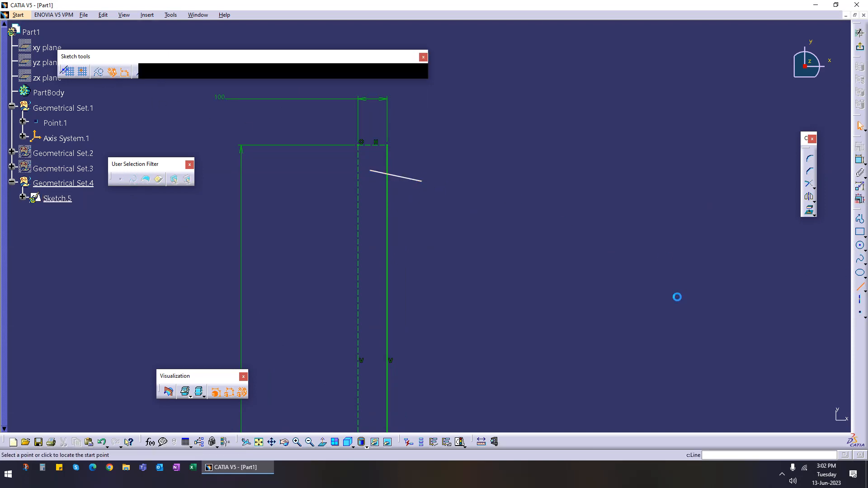
left_click(422, 181)
left_click(376, 199)
Step: Constrain the angle between the two V lines to 30°
mouse_move(441, 212)
middle_mouse_down()
mouse_move(442, 242)
mouse_move(576, 170)
middle_mouse_up()
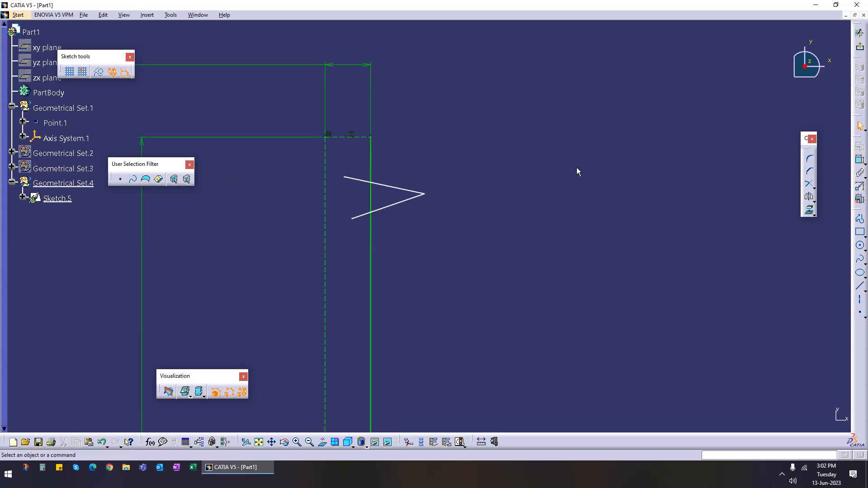
left_click(859, 159)
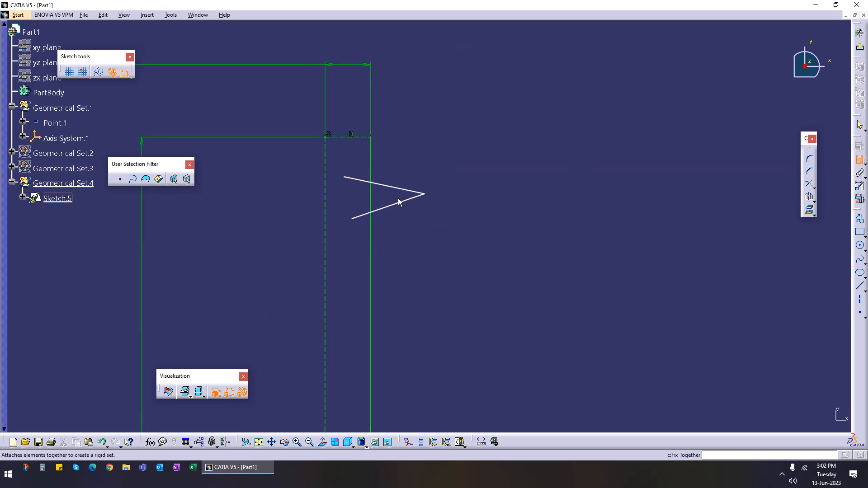
left_click(401, 192)
left_click(395, 204)
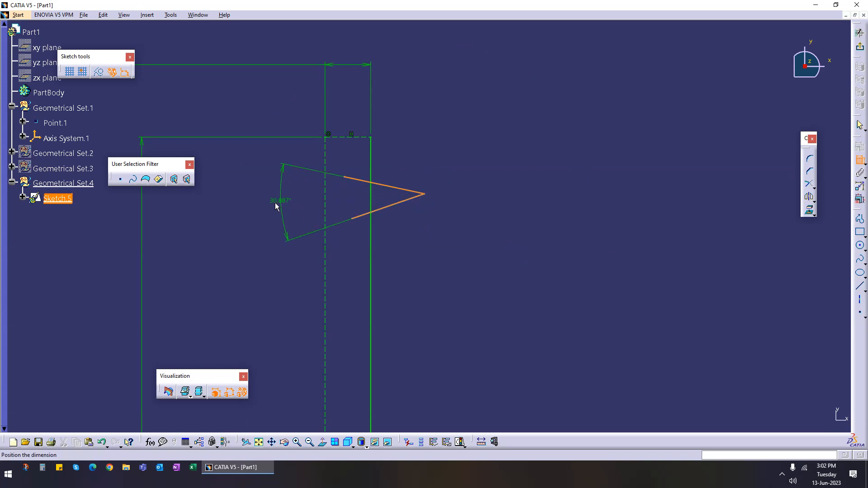
left_click(284, 202)
double_click(280, 202)
type("30")
key("Return")
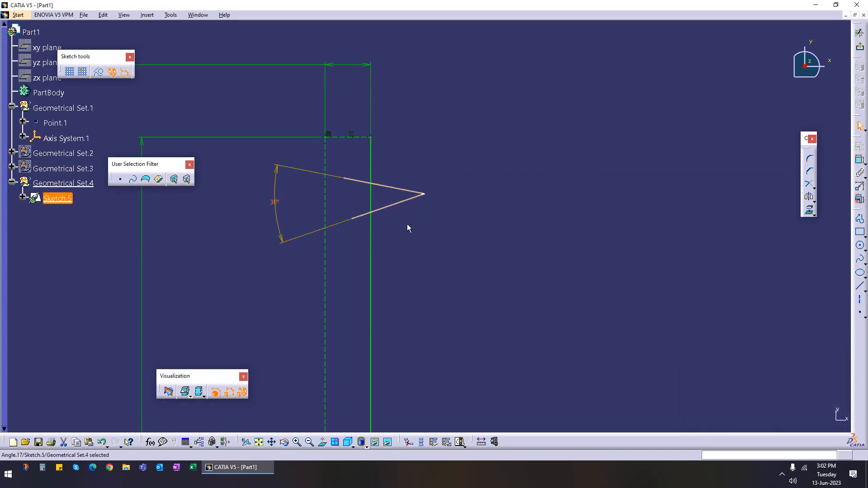
Step: Constrain the angle between the upper V line and the horizontal axis to 15°
left_click(859, 159)
left_click(404, 190)
mouse_move(269, 291)
middle_mouse_down()
mouse_move(371, 165)
mouse_move(374, 259)
middle_mouse_up()
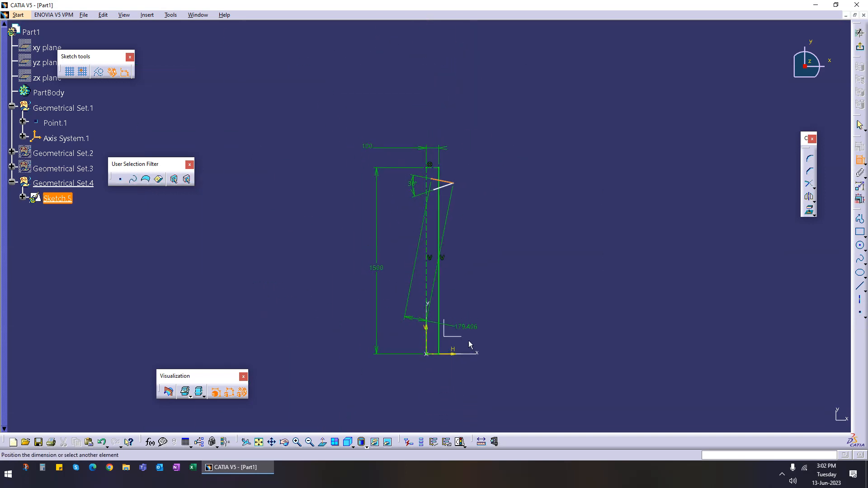
left_click(453, 354)
left_click(310, 226)
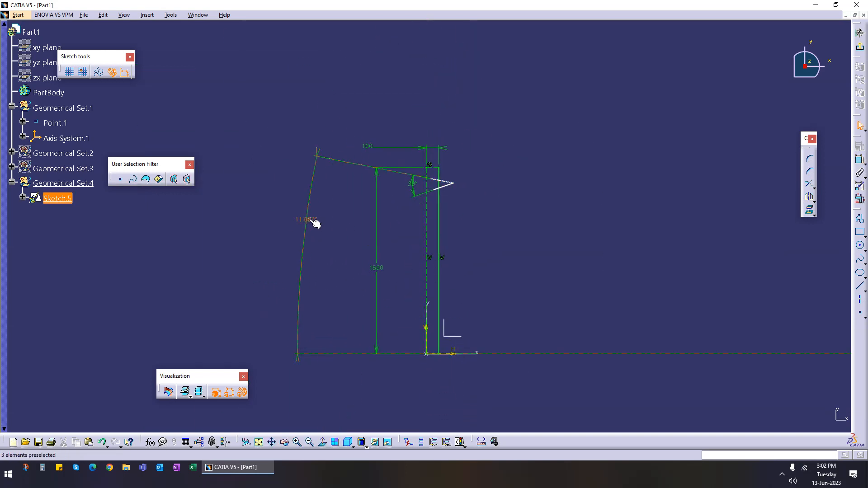
double_click(315, 226)
type("15")
key("Return")
Step: Dimension the distance from the V's tip to the rectangle's right edge and set it to 30 mm
mouse_move(508, 223)
middle_mouse_down()
mouse_move(458, 259)
mouse_move(471, 133)
middle_mouse_up()
middle_click_drag(287, 161, 508, 169)
mouse_move(508, 156)
left_mouse_down()
mouse_move(513, 188)
mouse_move(511, 172)
mouse_move(493, 172)
left_mouse_up()
middle_click_drag(494, 247, 494, 195)
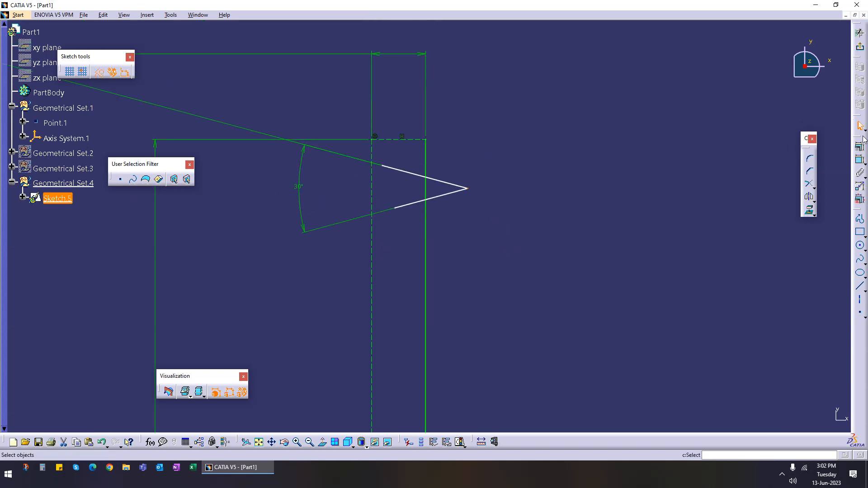
left_click(469, 189)
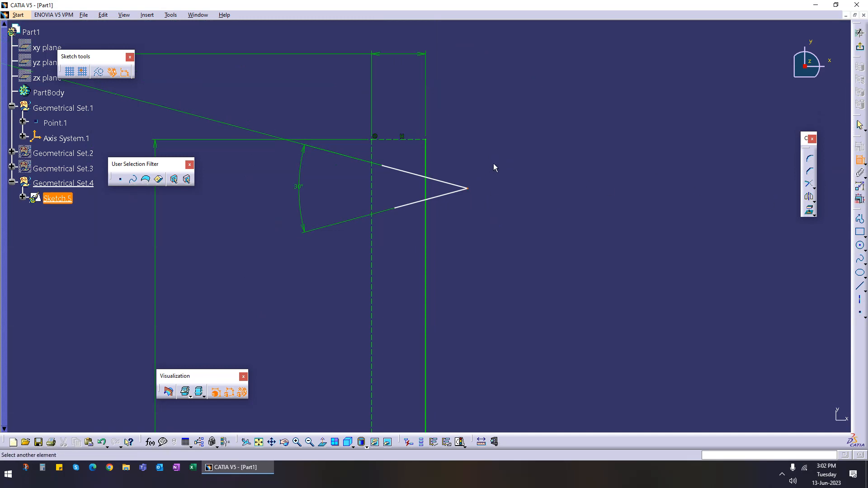
left_click(493, 163)
left_click(860, 160)
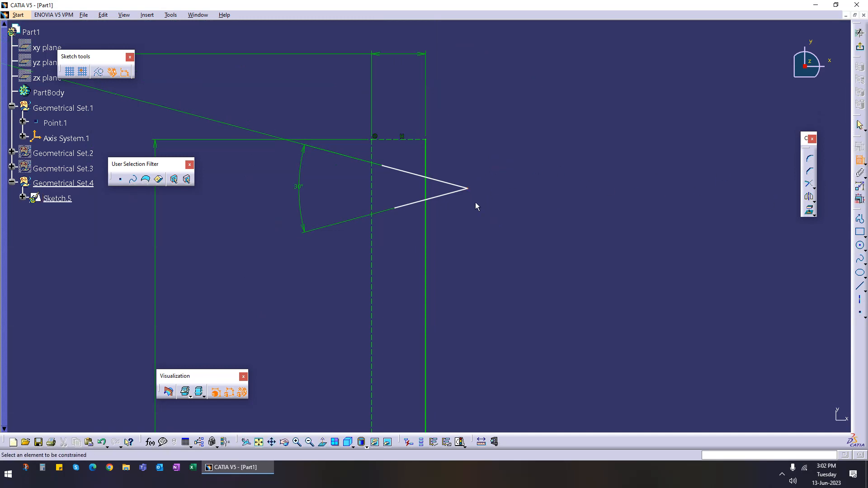
left_click(468, 189)
left_click(425, 156)
left_click(447, 102)
double_click(453, 104)
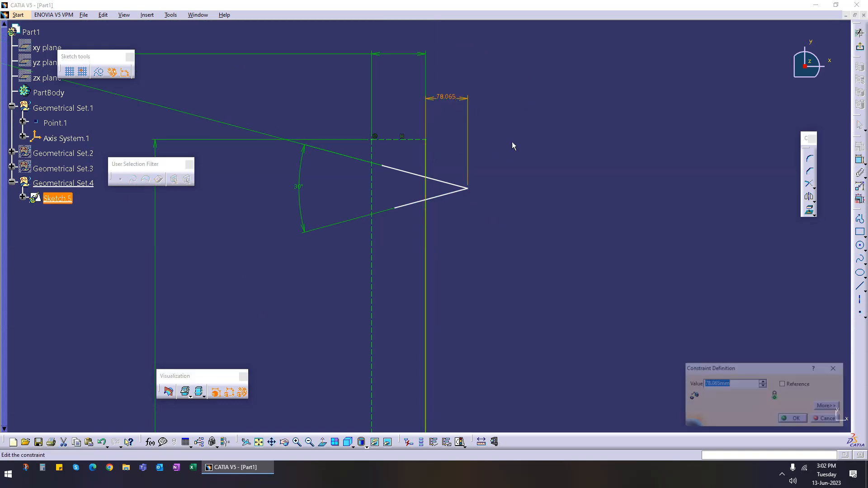
type("1")
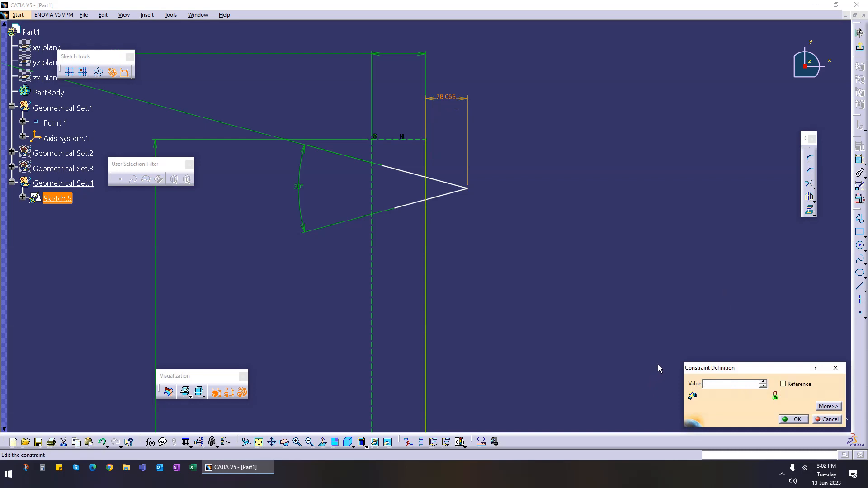
type("0")
mouse_move(260, 212)
middle_mouse_down()
mouse_move(429, 229)
mouse_move(416, 242)
mouse_move(323, 216)
middle_mouse_up()
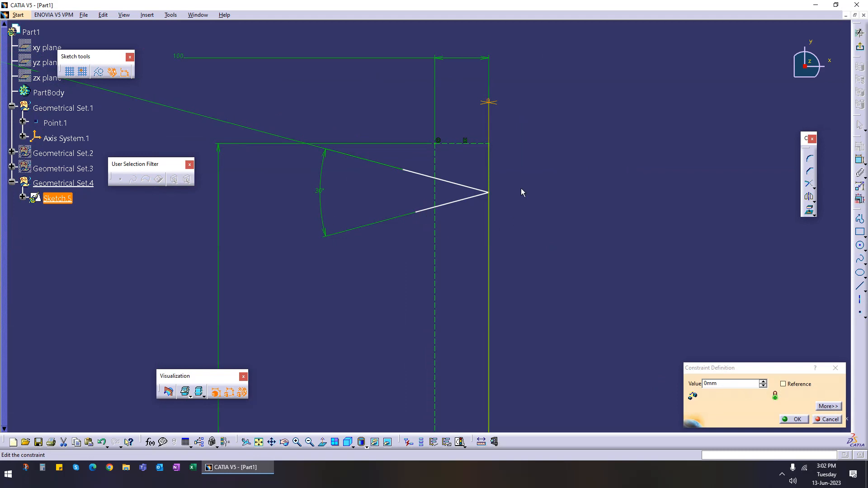
double_click(741, 385)
type("3")
left_click(799, 420)
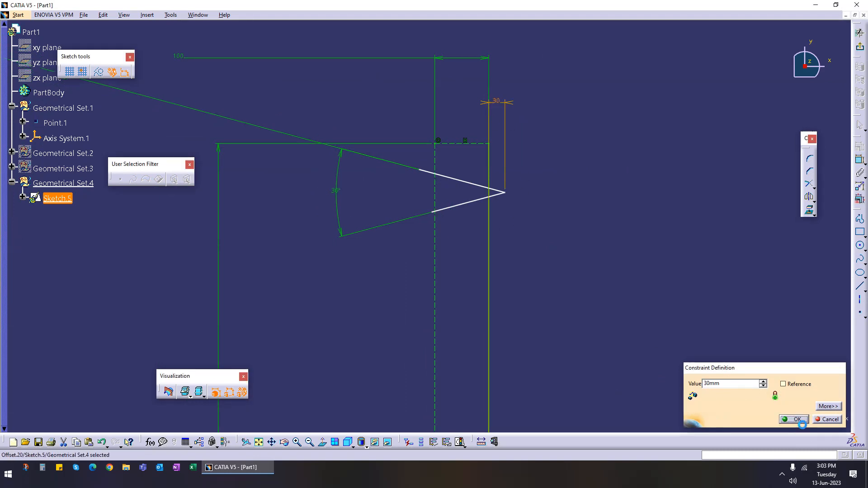
Step: Change the V tip's offset from the rectangle's right edge to 100 mm
mouse_move(567, 209)
middle_mouse_down()
mouse_move(478, 252)
mouse_move(483, 235)
mouse_move(432, 231)
middle_mouse_up()
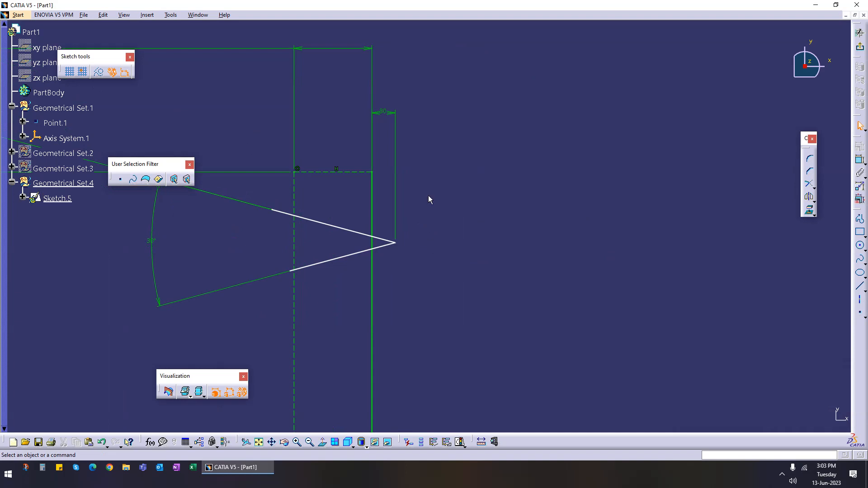
double_click(394, 113)
type("50")
key("Return")
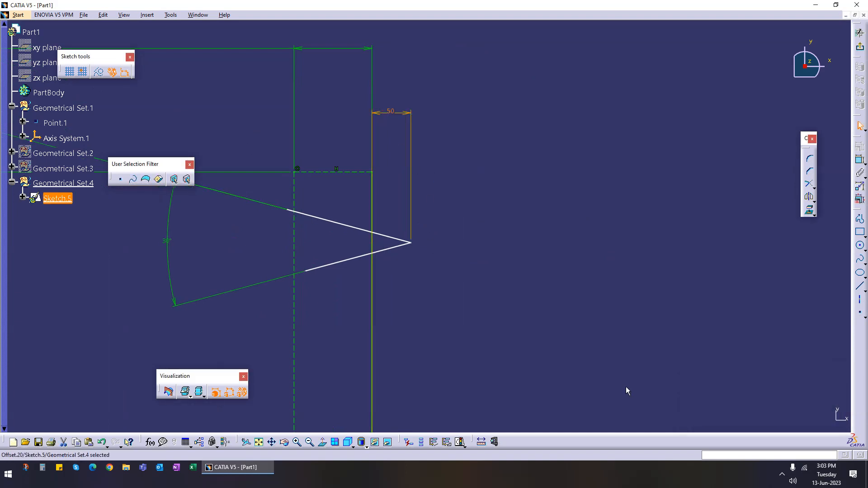
double_click(393, 113)
type("1000")
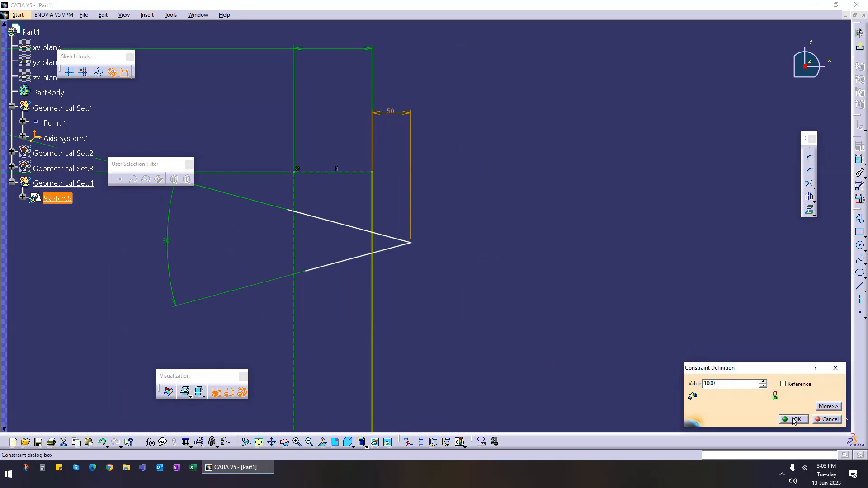
left_click(793, 419)
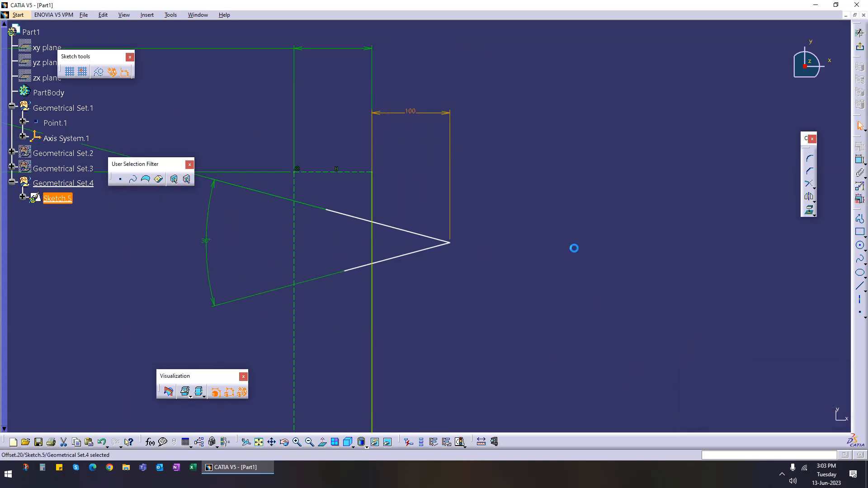
middle_click_drag(456, 248, 451, 207)
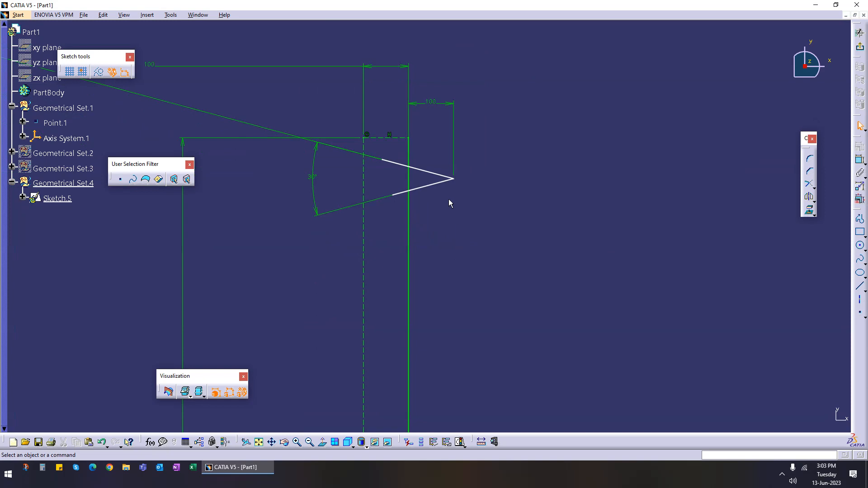
left_click(859, 159)
left_click(411, 154)
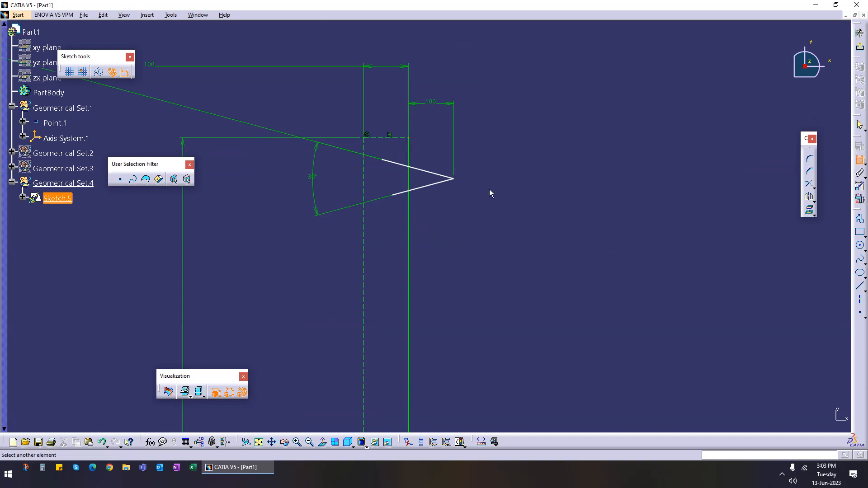
left_click(455, 179)
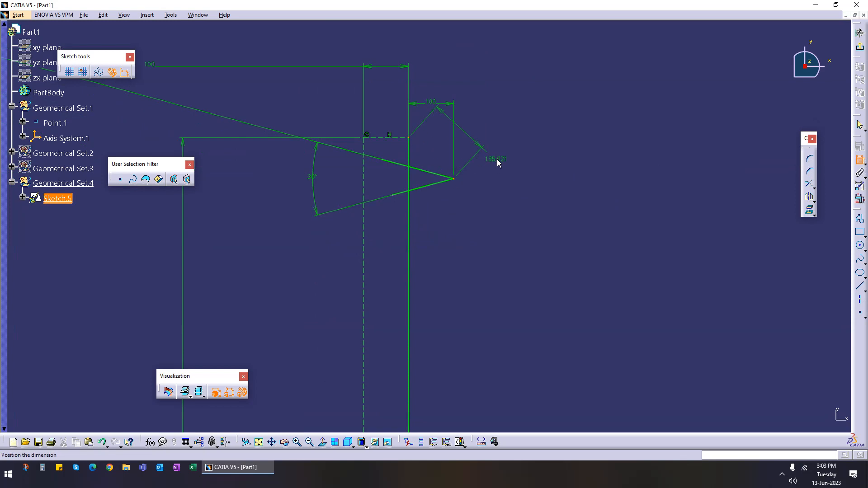
key("Escape")
Step: Dimension the vertical distance from the rectangle's top edge to the V's tip and set it to 100 mm
left_click(860, 160)
left_click(388, 141)
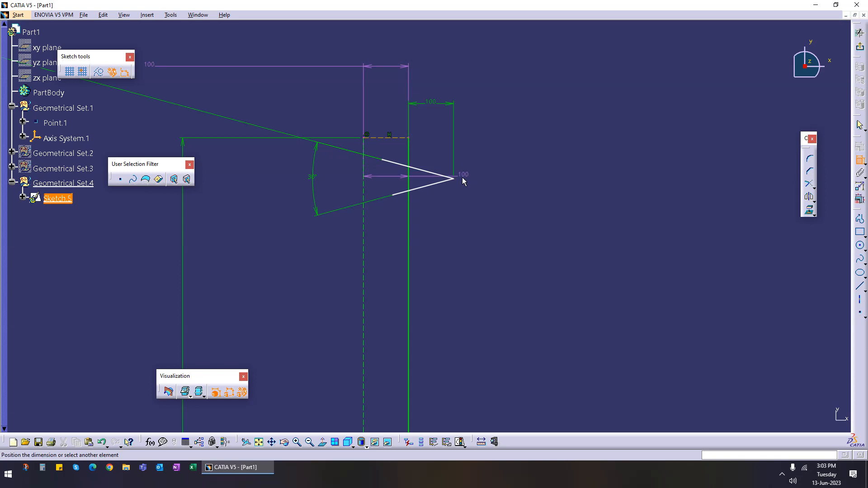
left_click(454, 179)
left_click(500, 173)
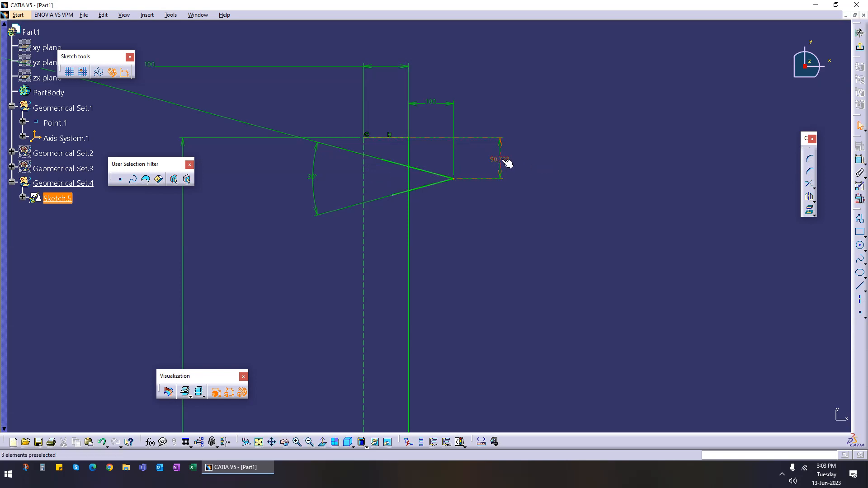
double_click(501, 162)
type("100")
key("Return")
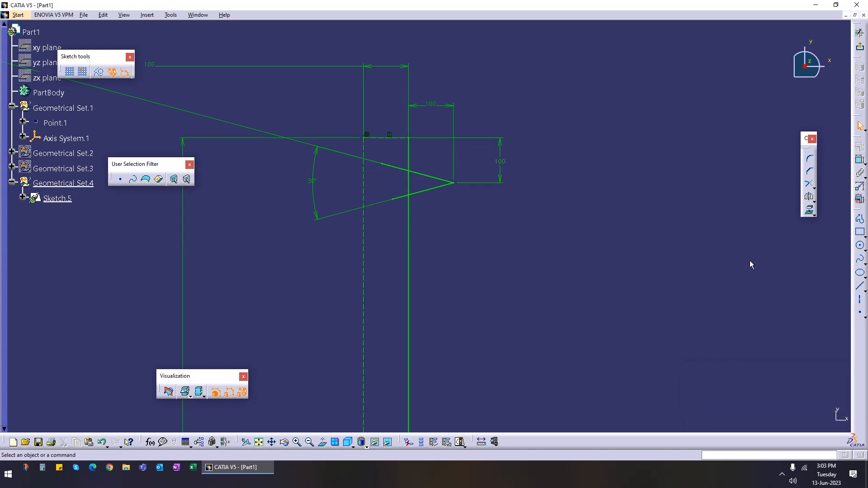
Step: Quick-trim the V lines back so they stop at the rectangle's vertical edge
left_click(812, 188)
left_click(821, 199)
mouse_move(467, 218)
middle_mouse_down()
mouse_move(465, 243)
mouse_move(465, 226)
middle_mouse_up()
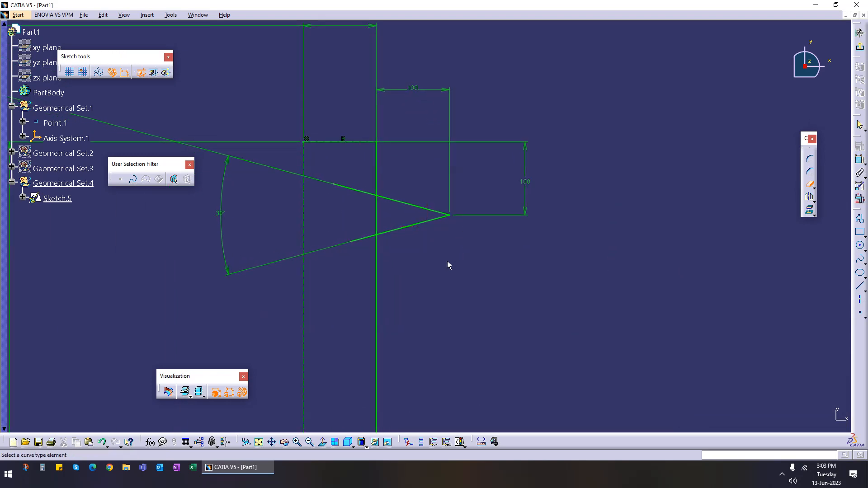
left_click(360, 196)
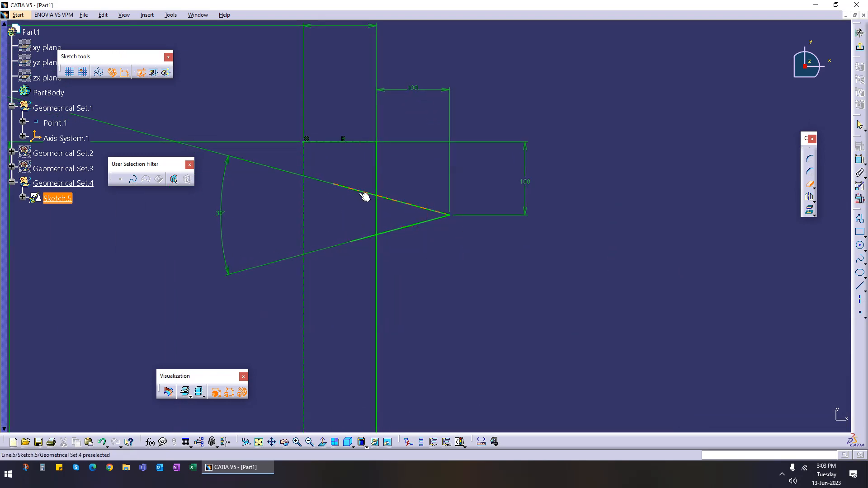
left_click(359, 193)
left_click(365, 242)
left_click(398, 277)
left_click(809, 184)
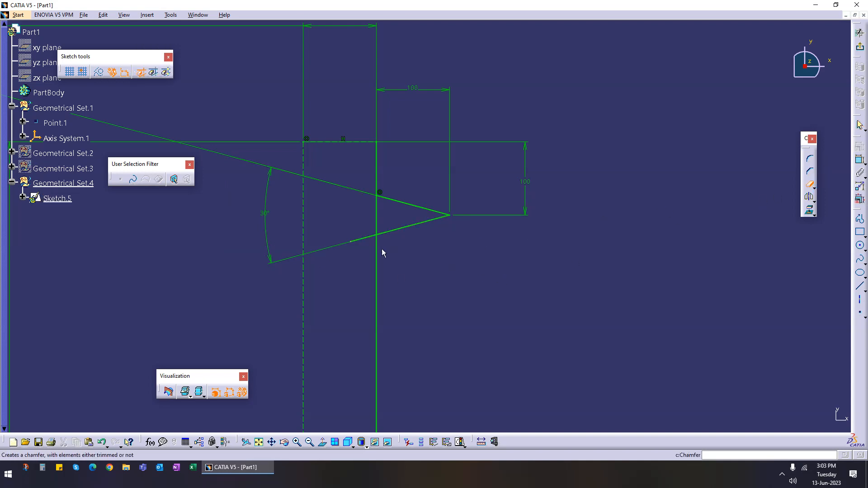
left_click(360, 240)
mouse_move(451, 272)
middle_mouse_down()
mouse_move(471, 267)
mouse_move(447, 278)
mouse_move(443, 231)
middle_mouse_up()
mouse_move(596, 283)
middle_mouse_down()
mouse_move(595, 198)
mouse_move(534, 225)
middle_mouse_up()
mouse_move(493, 153)
middle_mouse_down()
mouse_move(482, 246)
mouse_move(411, 256)
mouse_move(771, 212)
middle_mouse_up()
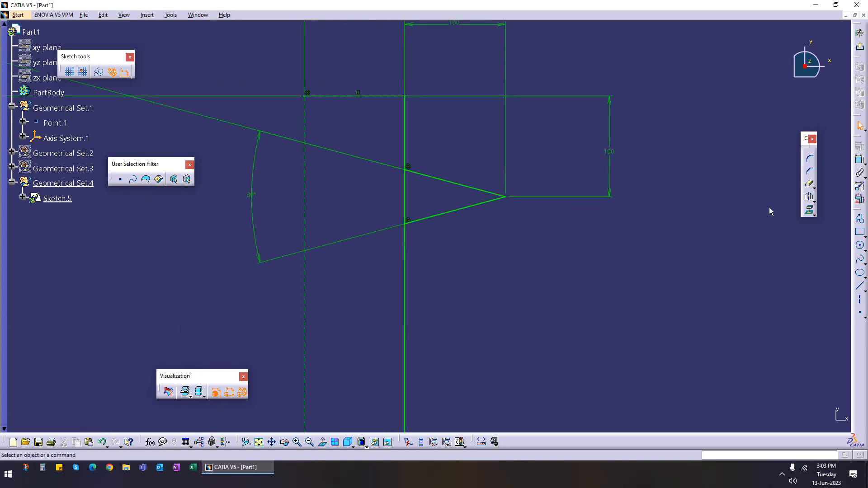
left_click(815, 202)
left_click(821, 210)
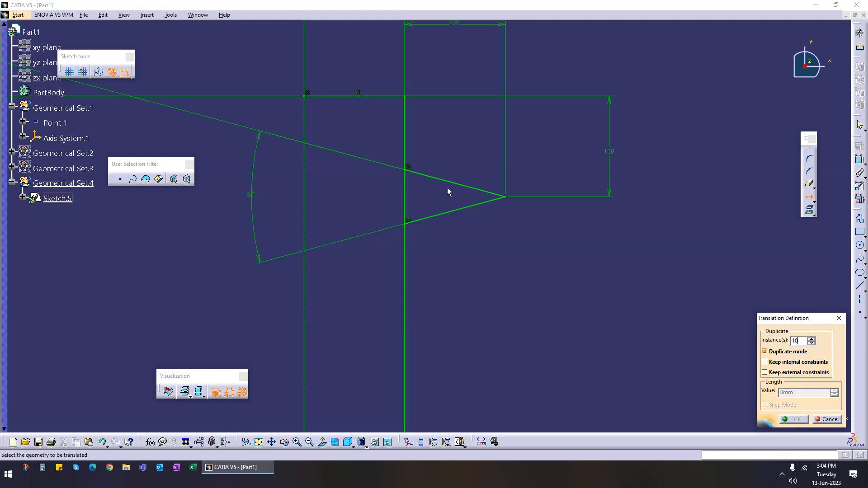
left_click(461, 187)
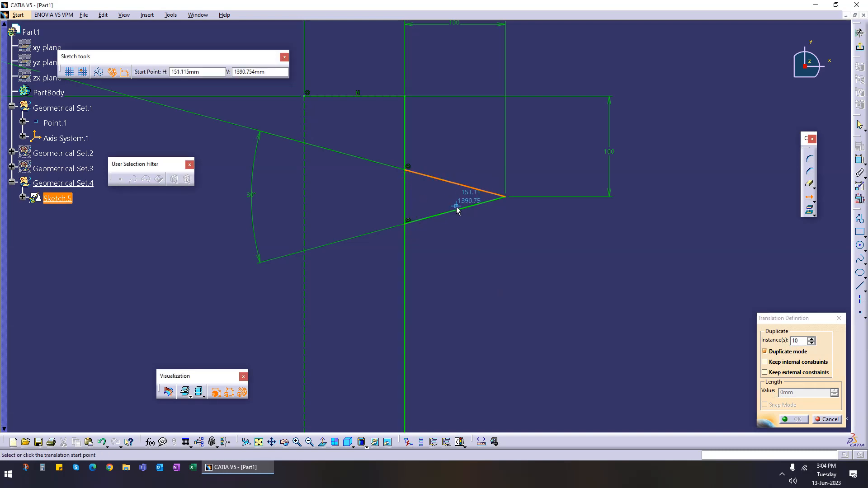
left_click(831, 419)
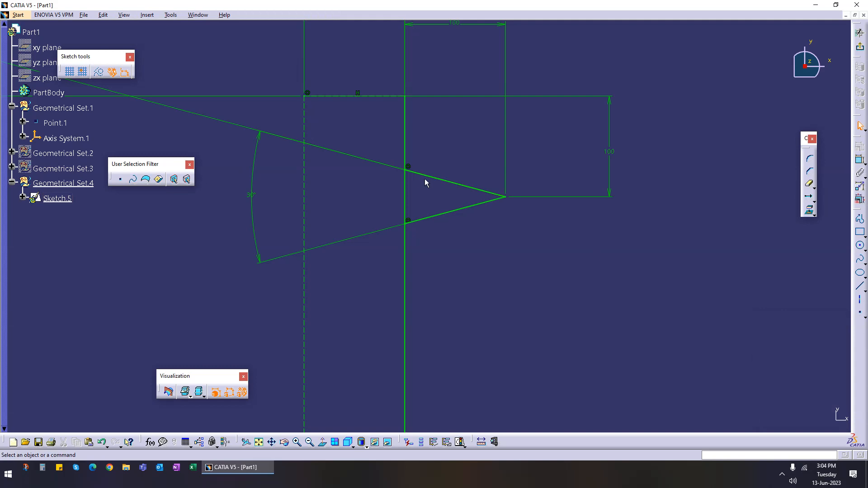
Step: Translate duplicate both V lines in 25 instances down the rectangle's edge, from the upper line's end to the lower line's end
left_click(451, 188)
left_click(464, 211, "ctrl")
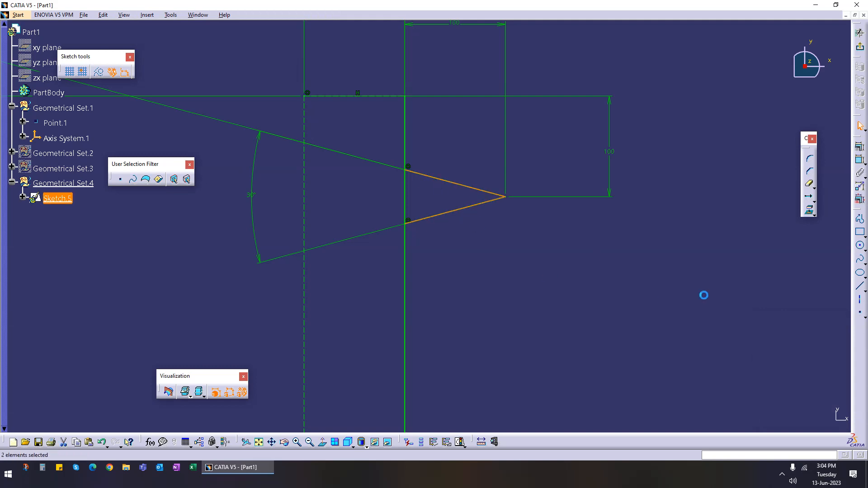
left_click(808, 196)
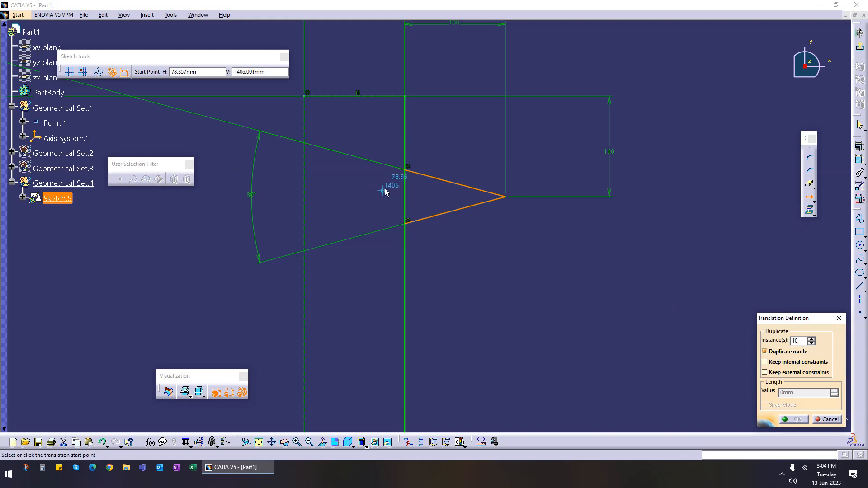
left_click(406, 171)
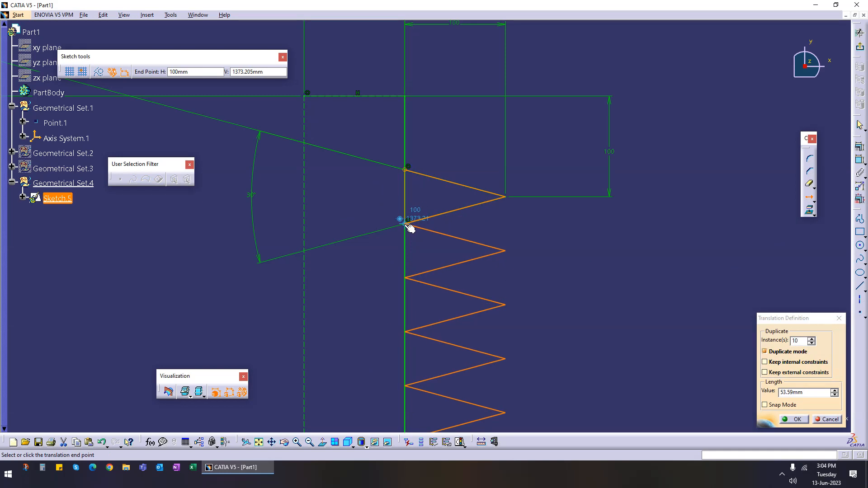
middle_click_drag(364, 296, 385, 256)
left_click(391, 195)
middle_click_drag(445, 278, 440, 173)
left_click(441, 172)
middle_click_drag(441, 172, 442, 202)
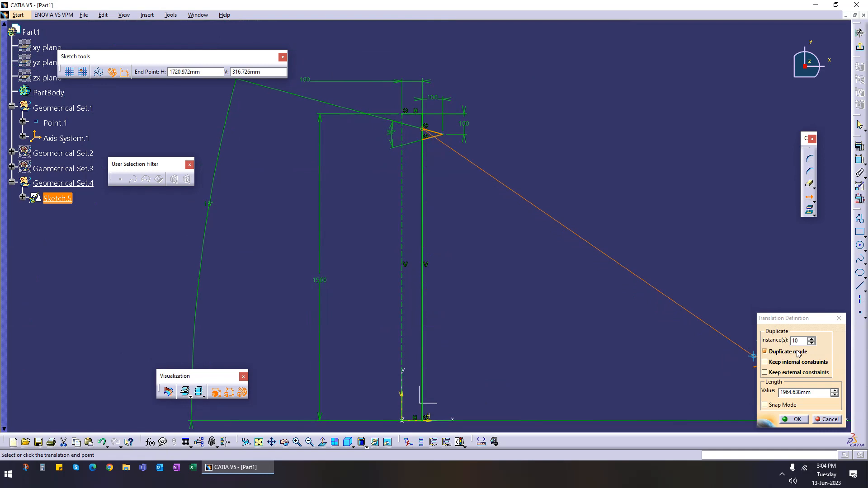
left_click_drag(800, 341, 775, 344)
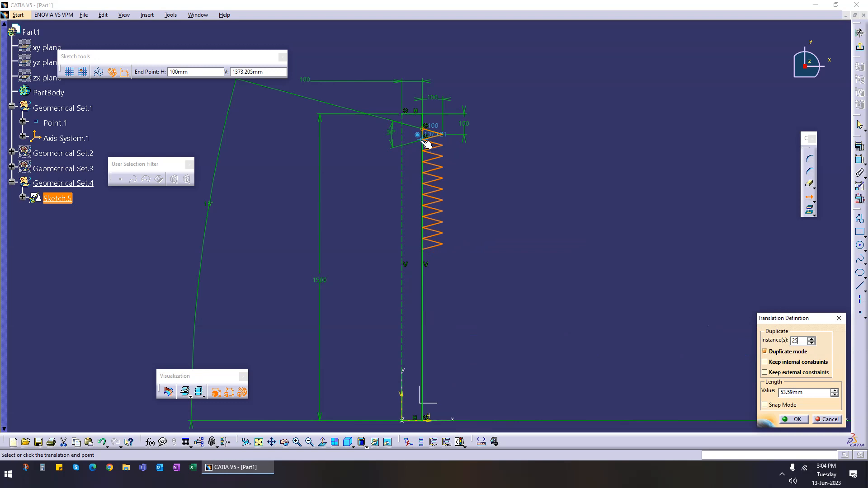
left_click(426, 143)
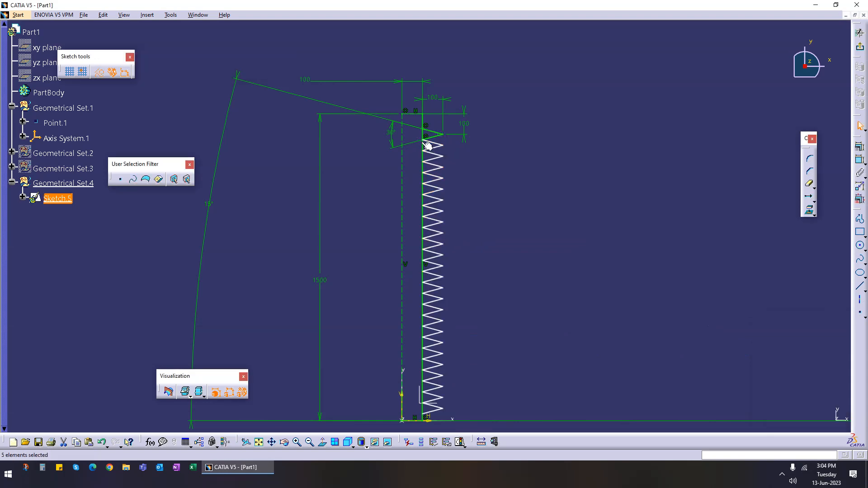
Step: Quick-trim the vertical edge segments between the upper zigzag teeth
mouse_move(485, 200)
middle_mouse_down()
mouse_move(493, 283)
mouse_move(524, 194)
middle_mouse_up()
left_click(493, 283)
middle_click_drag(561, 307, 567, 250)
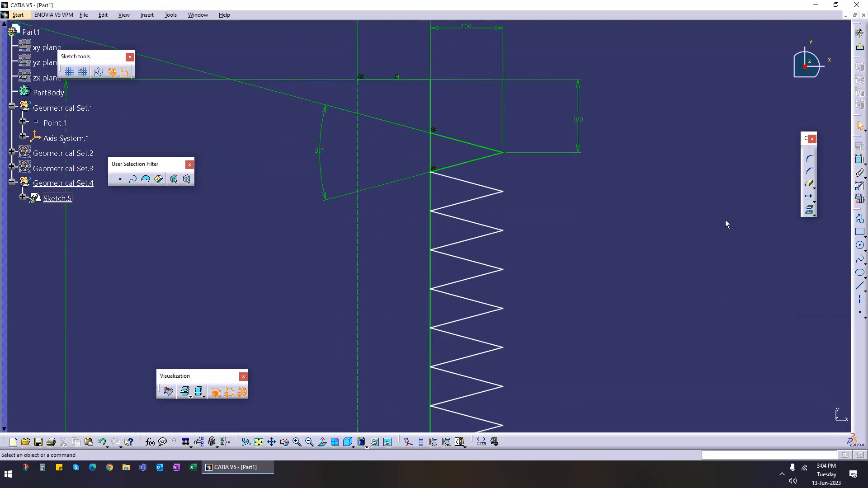
left_click(808, 183)
left_click(431, 154)
left_click(429, 189)
left_click(434, 229)
left_click(436, 268)
left_click(438, 314)
Step: Trim the remaining vertical edge segments between the lower zigzag teeth and delete the leftover segment
middle_click_drag(381, 344, 389, 166)
left_click(432, 168)
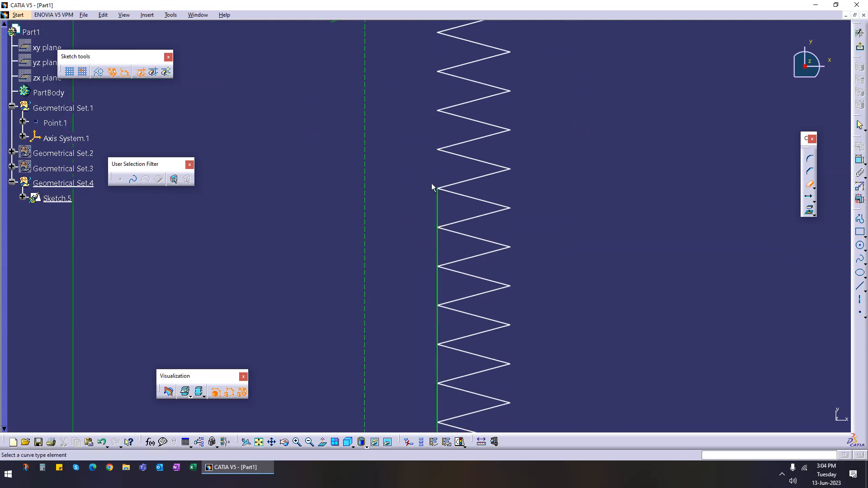
left_click(435, 211)
left_click(440, 248)
left_click(443, 287)
middle_click_drag(380, 324, 391, 168)
left_click(435, 166)
mouse_move(430, 213)
middle_mouse_down()
mouse_move(374, 194)
mouse_move(388, 159)
mouse_move(386, 101)
middle_mouse_up()
left_click(433, 302)
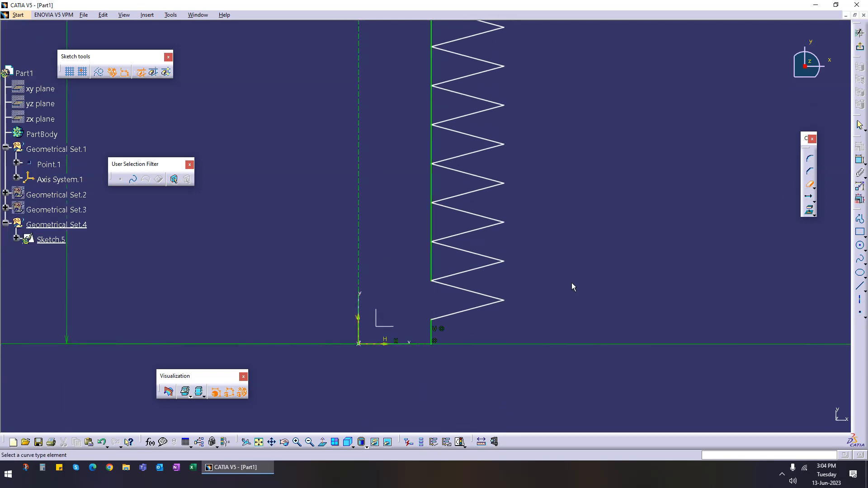
left_click(431, 259)
key("Delete")
Step: Exit the sketch
middle_click_drag(352, 244, 390, 300)
middle_click_drag(549, 150, 523, 249)
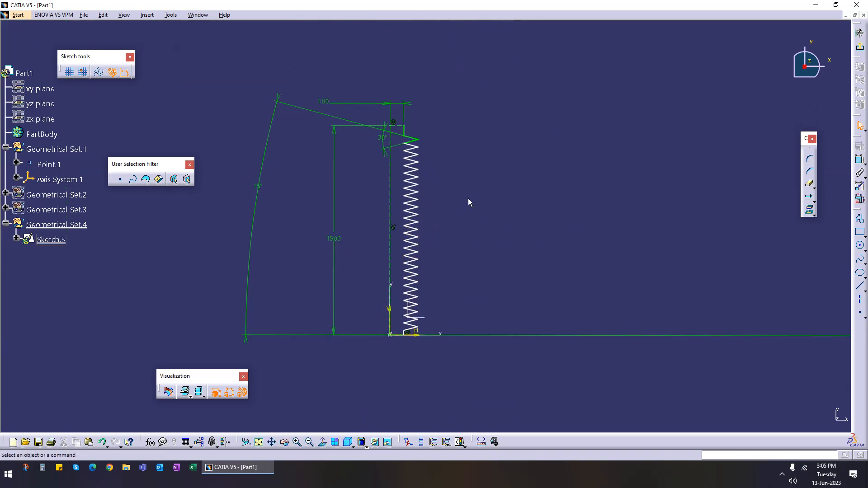
left_click(860, 47)
Step: Revolve the zigzag sketch 360° about the axis system's Y axis to create a revolution surface
middle_click_drag(504, 248, 540, 226)
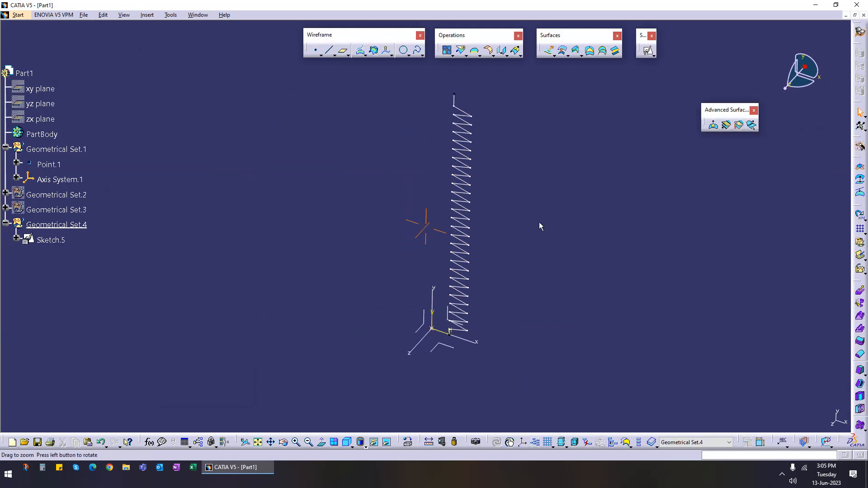
left_click(554, 56)
left_click(580, 65)
left_click(467, 140)
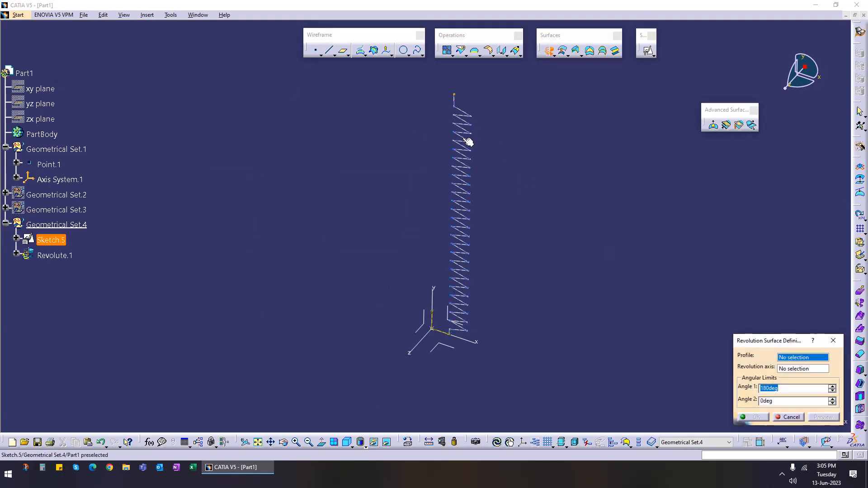
middle_click_drag(505, 190, 476, 235)
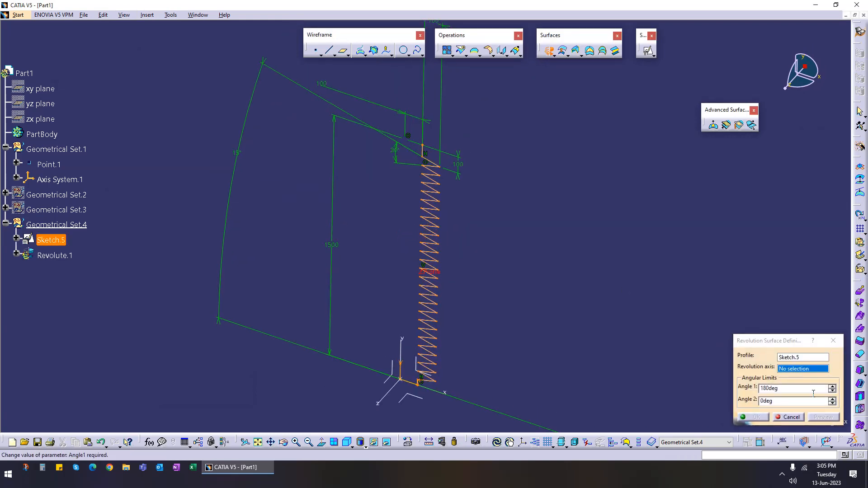
left_click(404, 354)
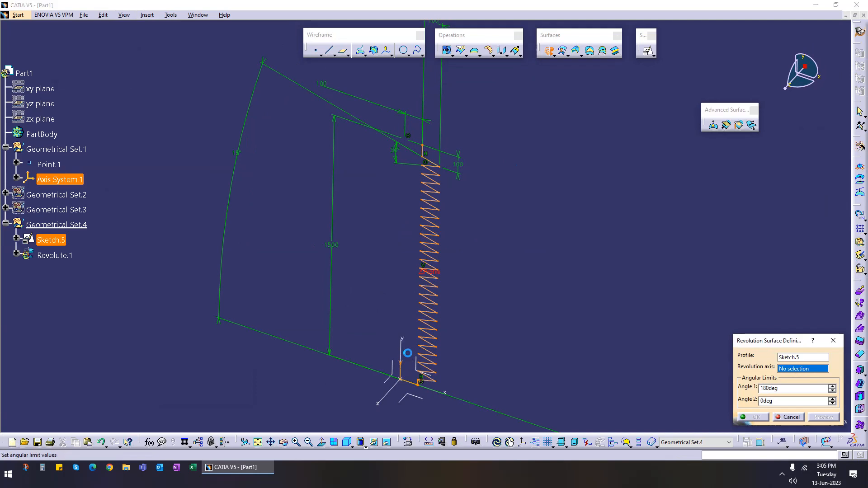
left_click_drag(791, 392, 716, 393)
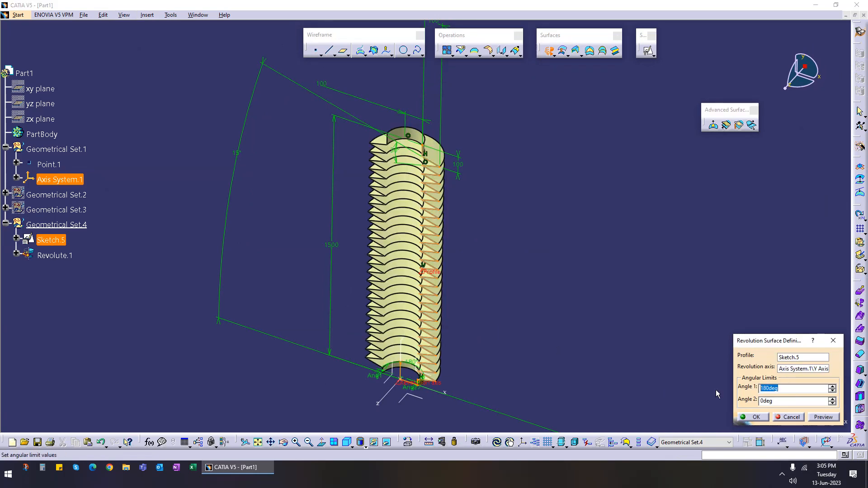
type("360")
left_click(812, 420)
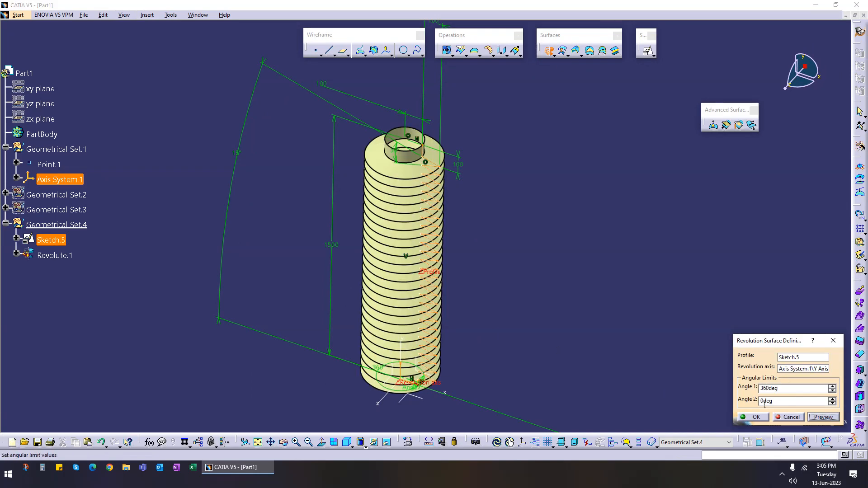
left_click(757, 419)
Step: Hide the profile sketch
middle_click_drag(504, 301, 406, 200)
right_click(390, 187)
key("h")
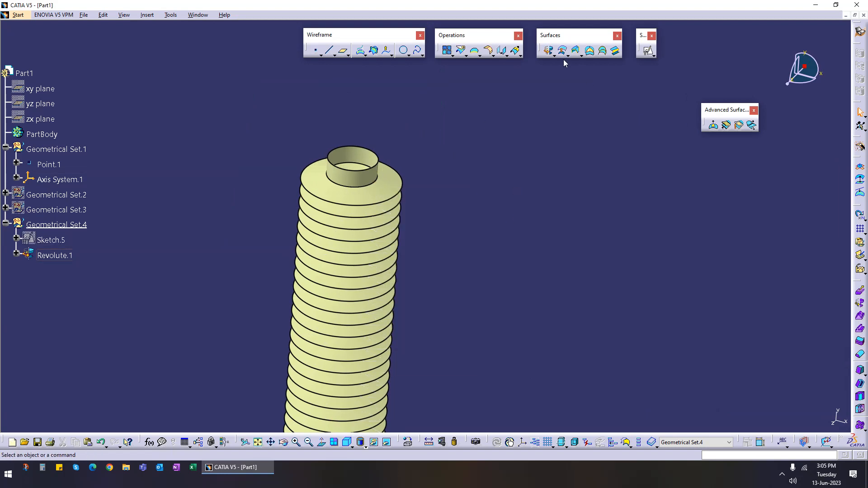
Step: Start an edge fillet of 20 mm on the revolved surface and select the upper groove edges
left_click(488, 55)
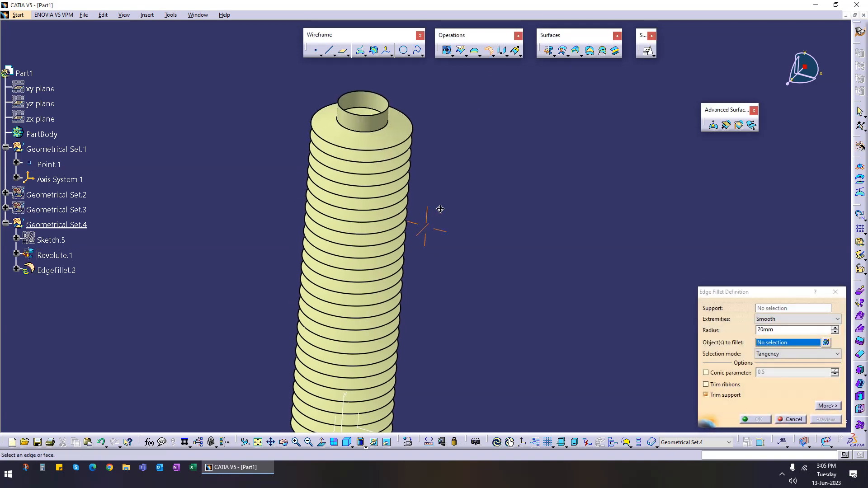
middle_click_drag(434, 239, 438, 135)
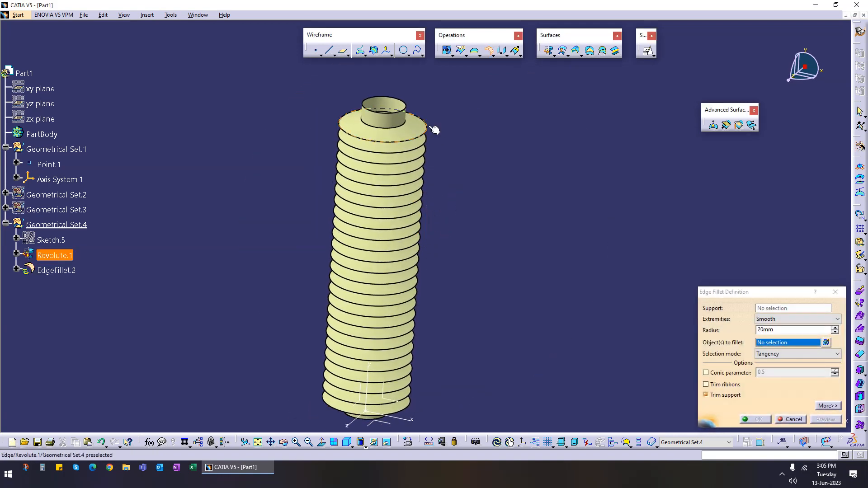
left_click(432, 144)
left_click(433, 150)
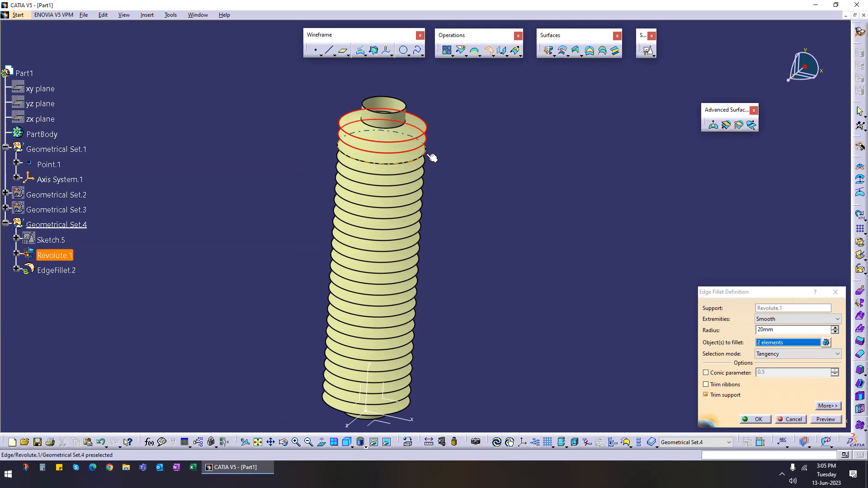
left_click(429, 168)
left_click(430, 181)
left_click(428, 196)
left_click(424, 205)
left_click(428, 214)
left_click(427, 222)
left_click(426, 230)
Step: Add the remaining groove edges down the full length of the revolved surface to the fillet selection
left_click(426, 245)
left_click(423, 255)
left_click(423, 267)
left_click(422, 277)
left_click(422, 286)
left_click(419, 296)
left_click(423, 314)
left_click(421, 321)
left_click(420, 332)
left_click(419, 344)
left_click(416, 353)
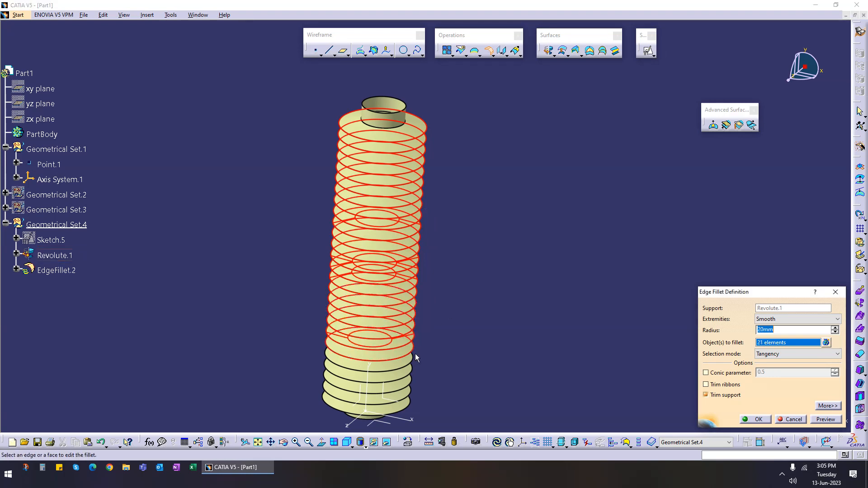
left_click(414, 364)
left_click(417, 378)
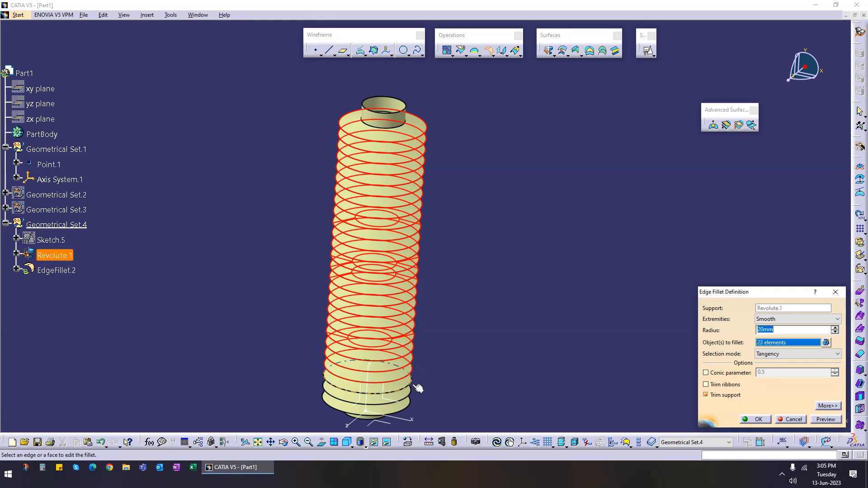
left_click(414, 394)
left_click(412, 403)
left_click(414, 407)
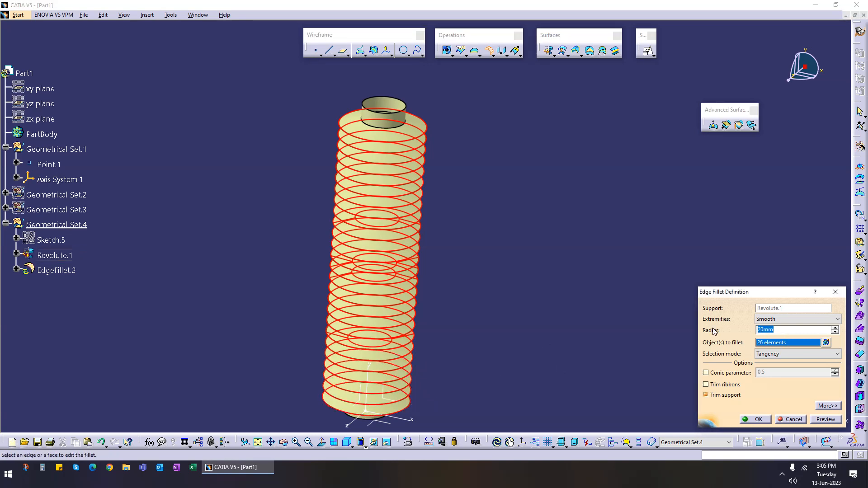
Step: Set the fillet radius to 10 mm, preview the result and confirm the edge fillet
type("10")
left_click(825, 419)
middle_click_drag(472, 265, 471, 254)
left_click(801, 330)
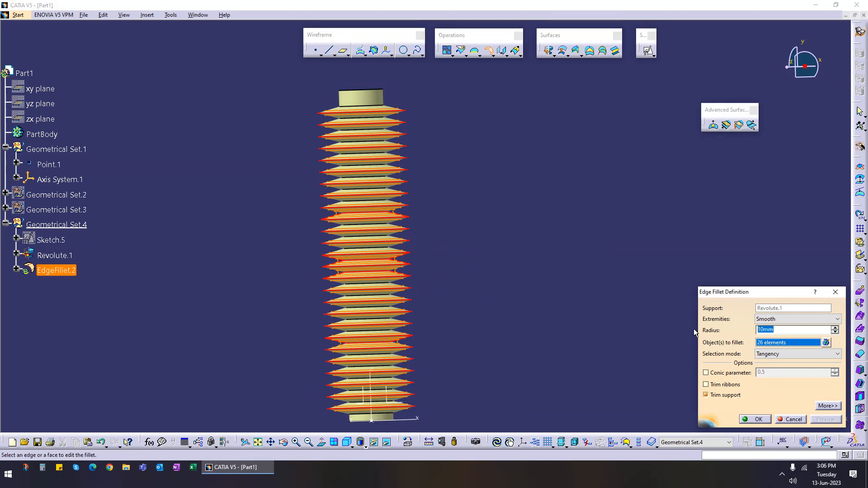
left_click(756, 419)
Step: Create a point-direction line from Point.1 along the axis system's Y axis, with its end at 1670 mm and its start extended below the base
middle_click_drag(466, 246, 432, 350)
middle_click_drag(457, 283, 360, 78)
left_click(330, 55)
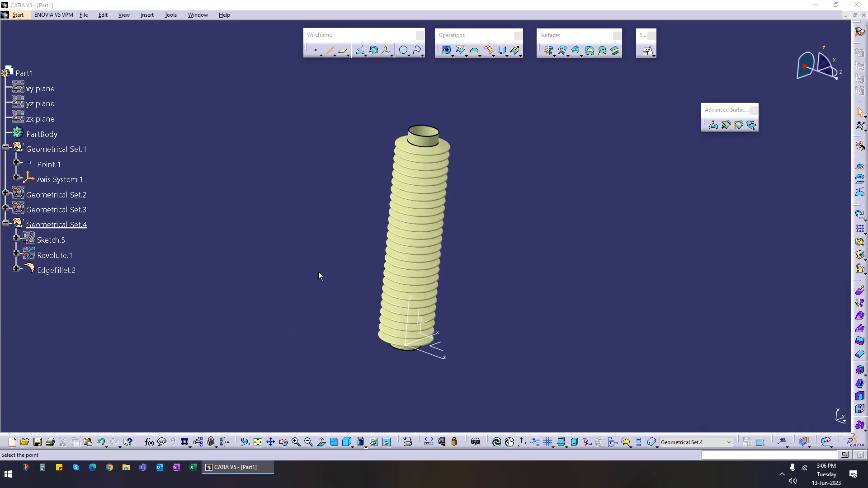
left_click(408, 348)
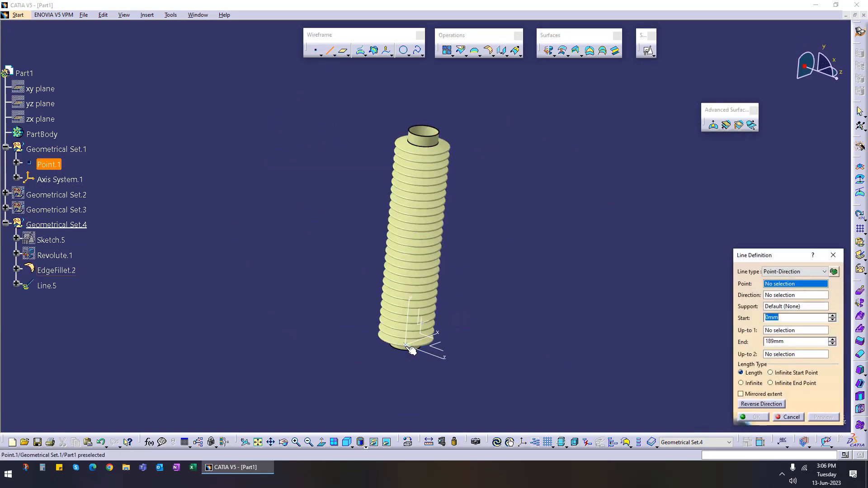
left_click(410, 322)
left_click_drag(411, 327, 450, 126)
left_click_drag(398, 357, 402, 390)
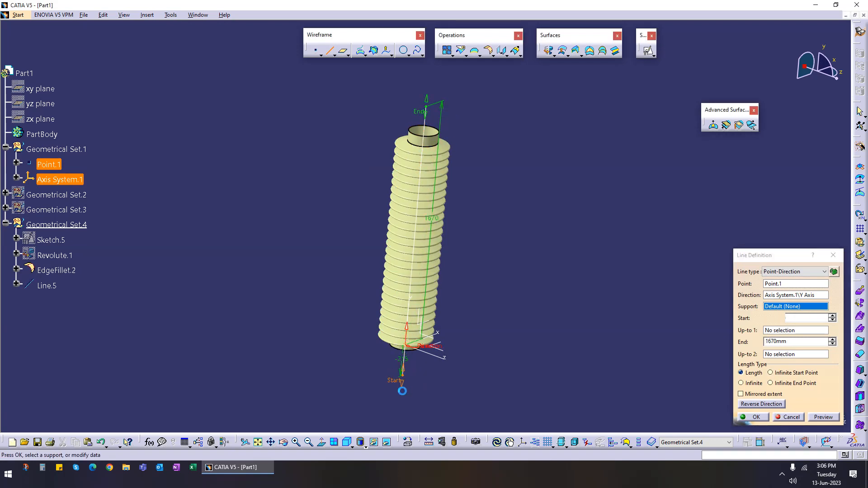
left_click(753, 416)
Step: Open a new sketch positioned on the axis system's XY plane
middle_click_drag(556, 300, 405, 165)
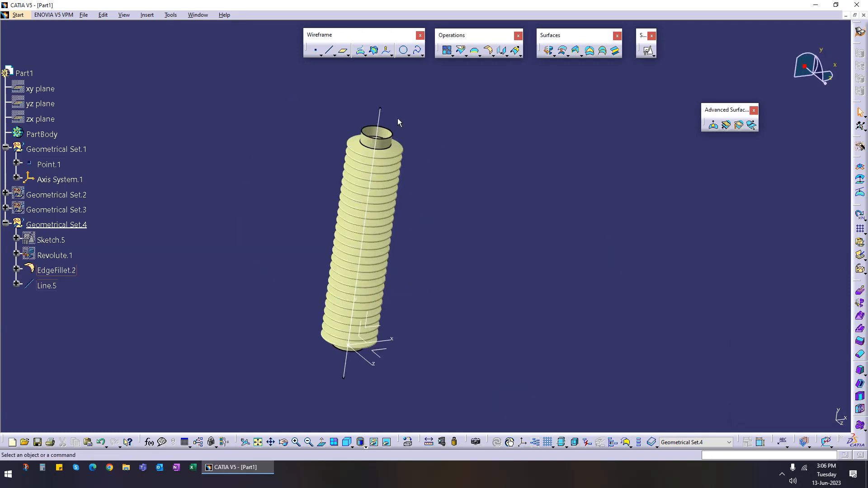
middle_click_drag(374, 292, 466, 186)
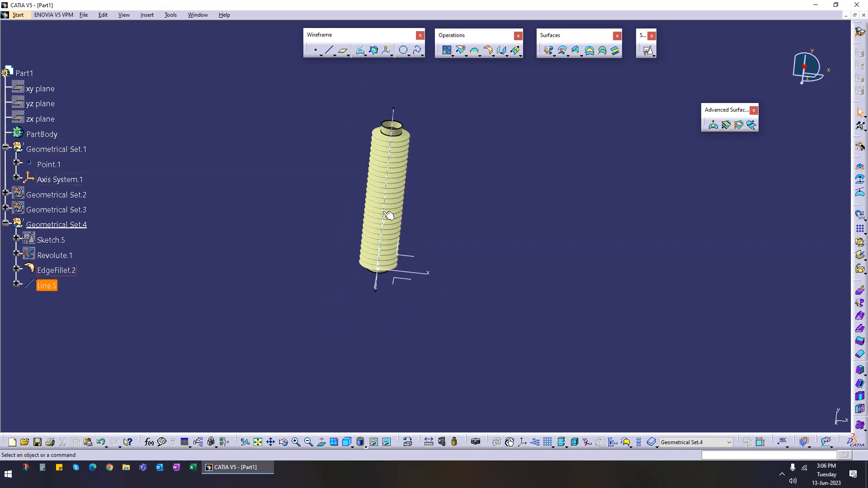
middle_click_drag(464, 211, 435, 183)
left_click(647, 50)
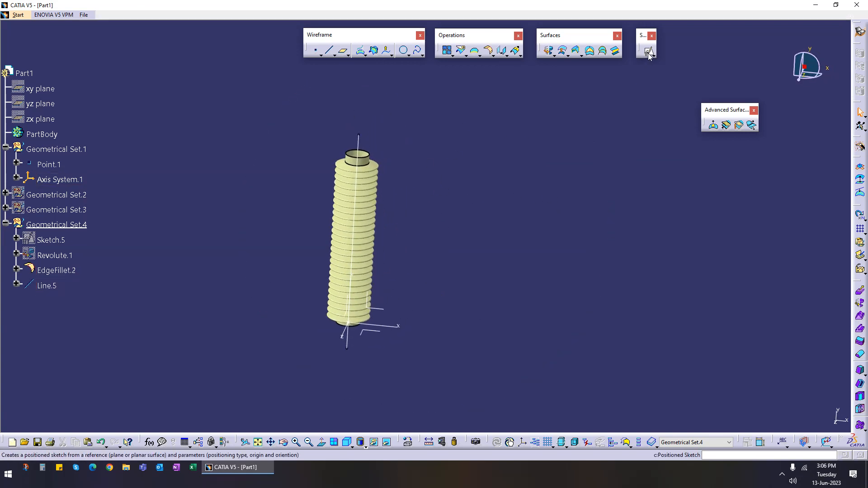
left_click(387, 314)
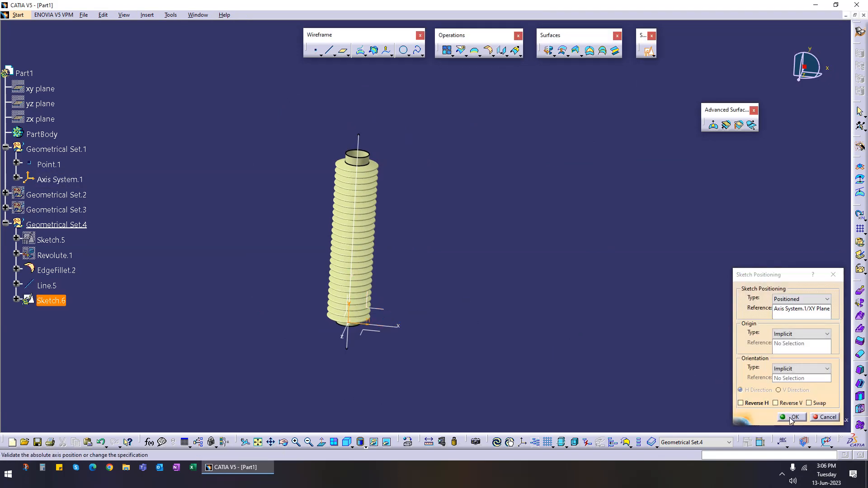
left_click(791, 417)
middle_click_drag(550, 242, 544, 267)
mouse_move(468, 244)
middle_mouse_down()
mouse_move(434, 240)
mouse_move(434, 223)
middle_mouse_up()
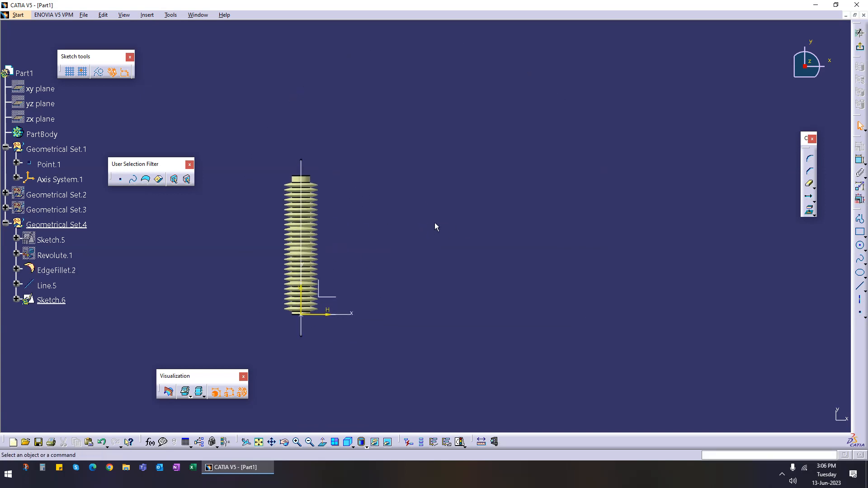
Step: Draw a five-point S-shaped spline beside the bellows, running from top to bottom
left_click(858, 260)
left_click(431, 126)
left_click(402, 179)
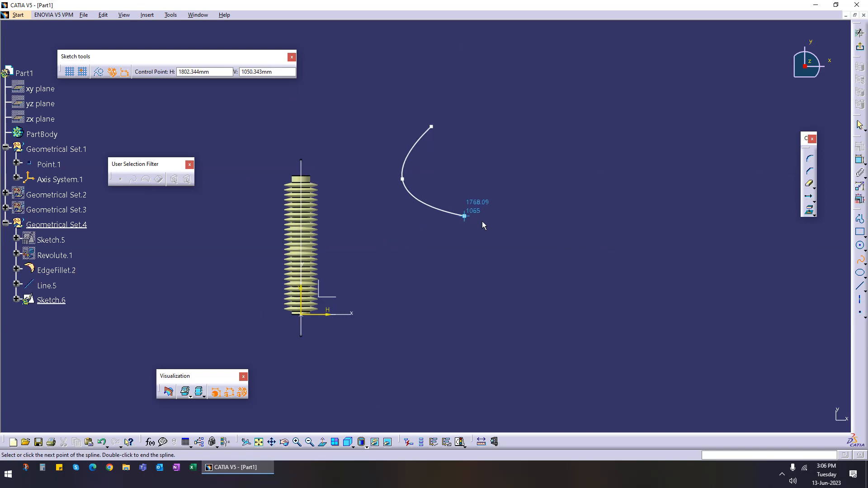
left_click(442, 239)
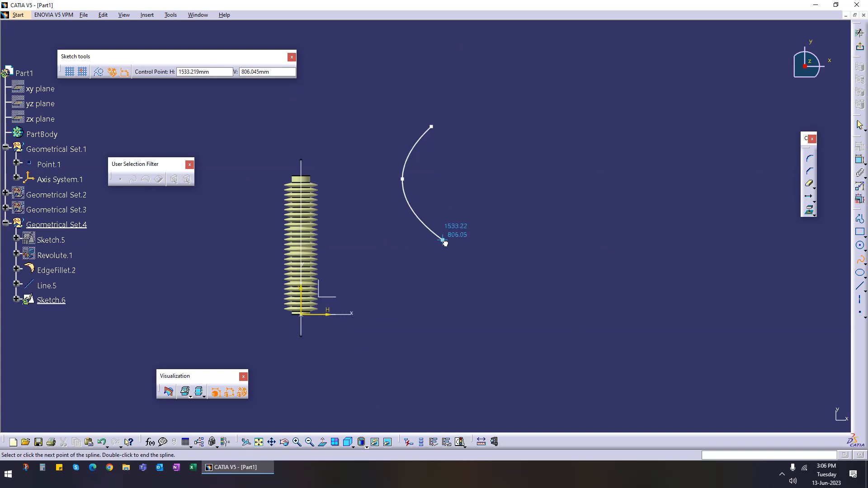
left_click(411, 299)
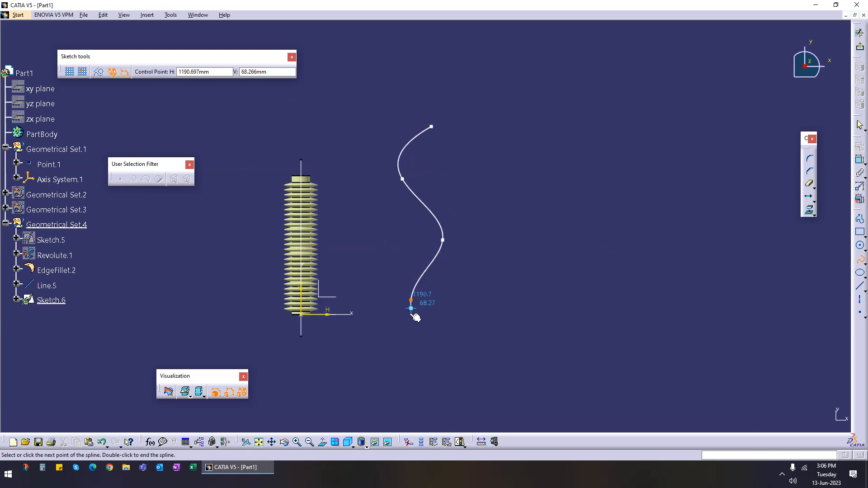
left_click(419, 343)
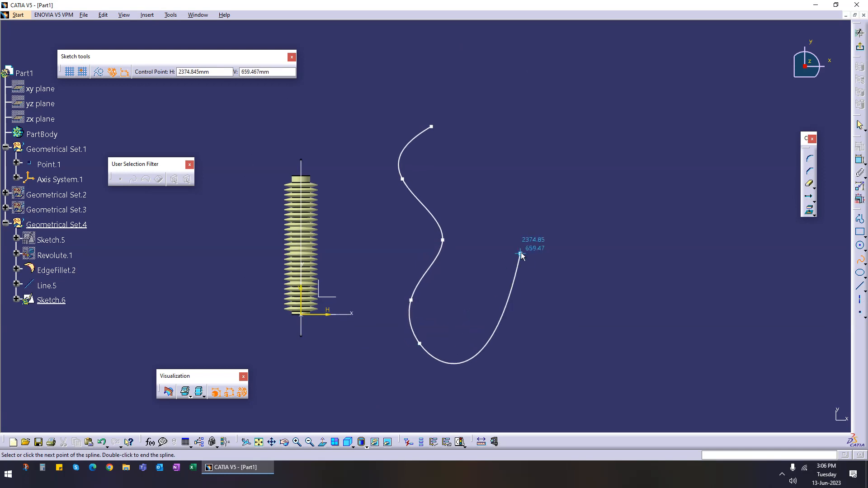
key("Escape")
Step: Move the spline's control points to smooth its wave shape
left_click(508, 276)
left_click_drag(406, 182, 402, 188)
left_click(492, 201)
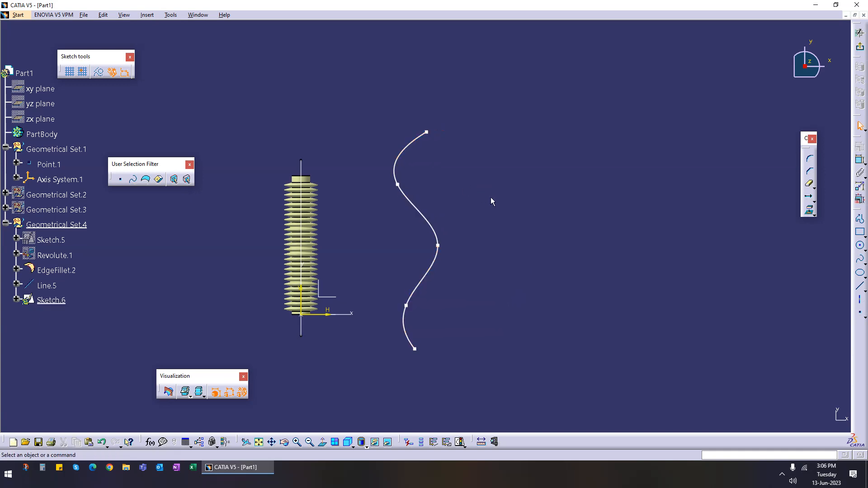
left_click_drag(398, 185, 413, 181)
left_click_drag(414, 313, 414, 309)
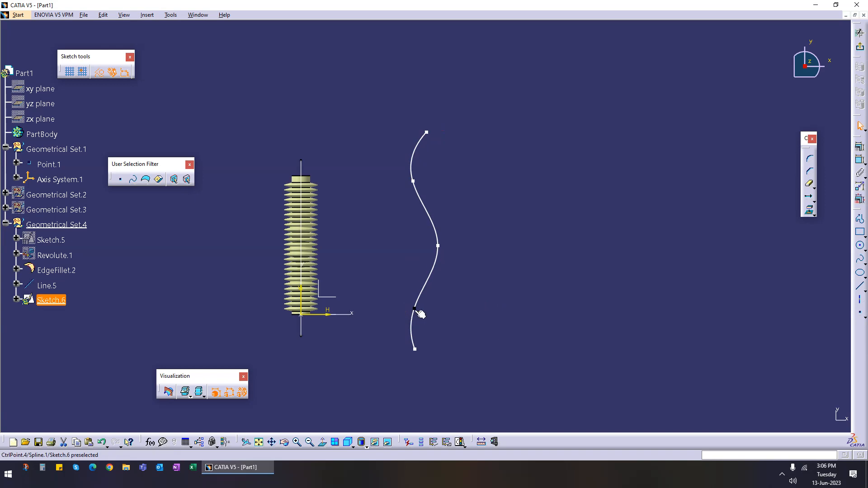
Step: Exit the sketch
left_click(772, 94)
left_click(560, 189)
middle_click_drag(356, 254, 390, 283)
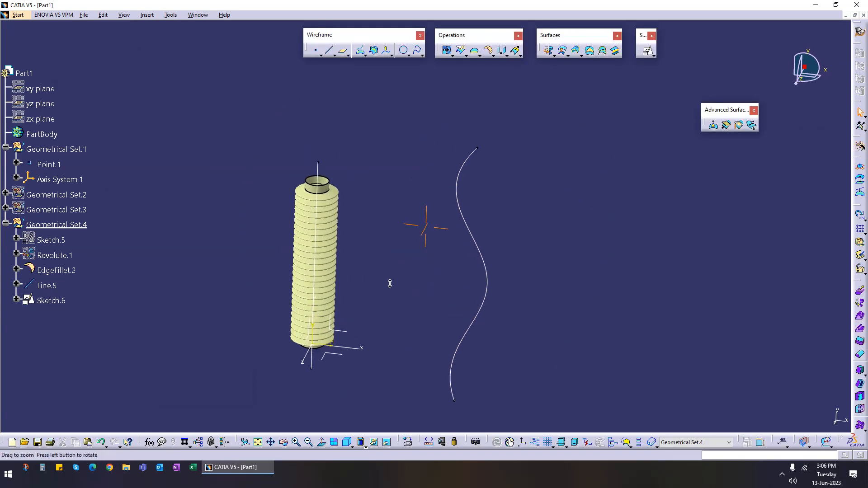
Step: Try a Wrap Curve deforming the filleted bellows from the straight line onto the spline sketch, and preview it
left_click(726, 126)
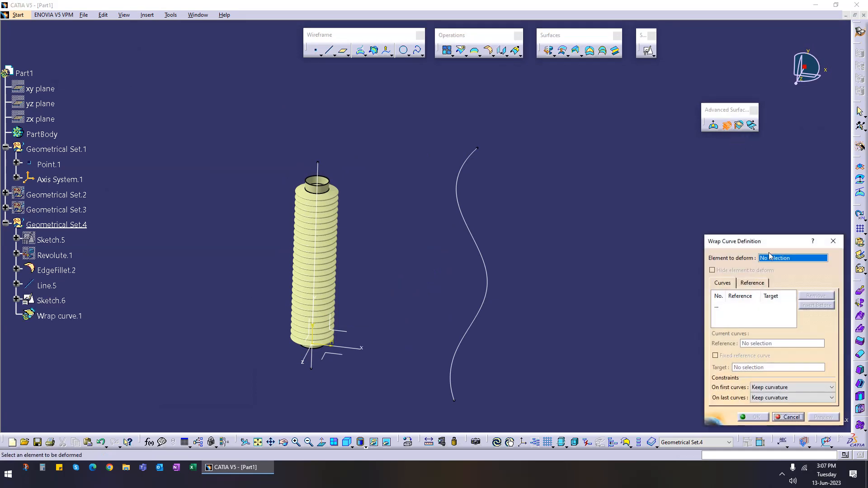
left_click(316, 195)
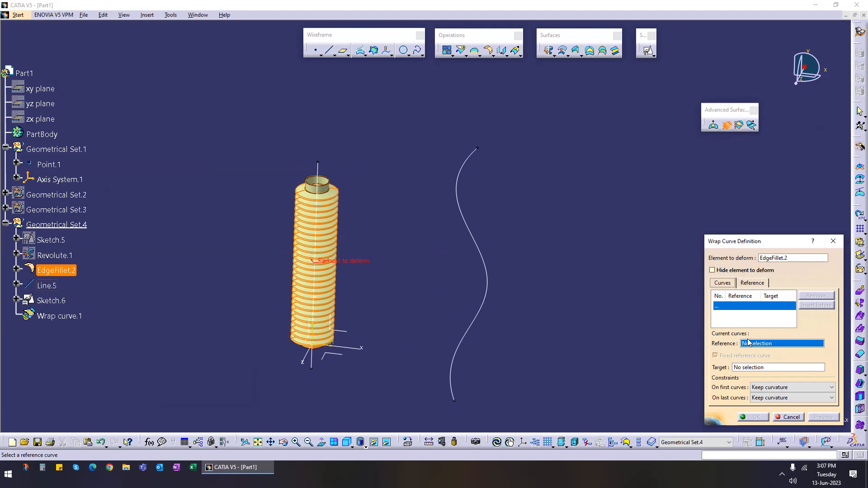
left_click(322, 172)
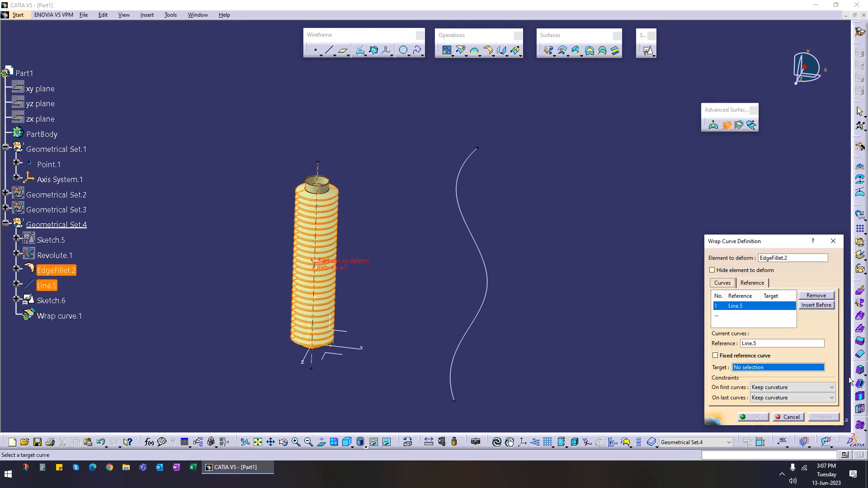
left_click(464, 201)
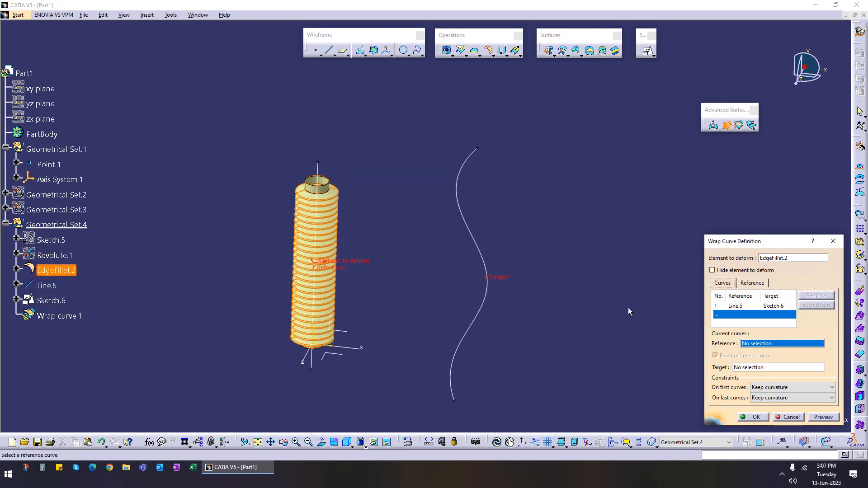
left_click(834, 418)
Step: Try different first- and last-curve constraints for the wrap, setting both to Keep curvature
mouse_move(462, 361)
middle_mouse_down()
mouse_move(397, 333)
mouse_move(437, 219)
mouse_move(399, 250)
mouse_move(392, 271)
mouse_move(470, 249)
mouse_move(443, 280)
middle_mouse_up()
middle_click_drag(379, 344, 418, 261)
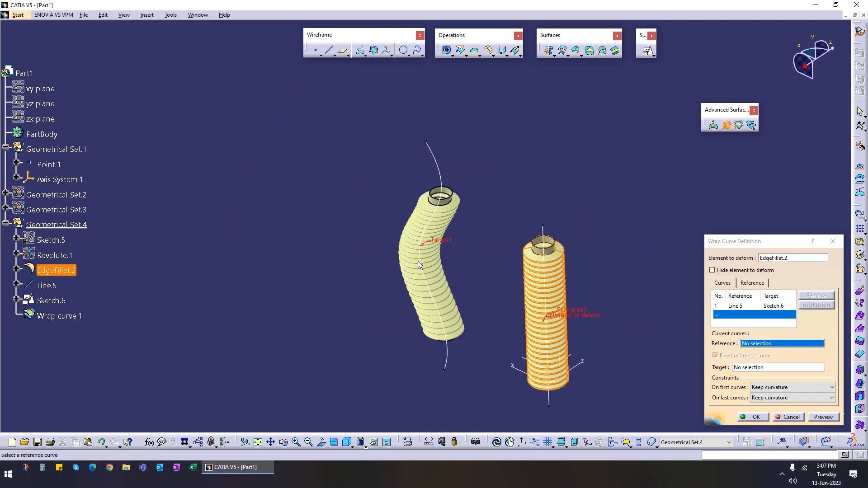
left_click(786, 387)
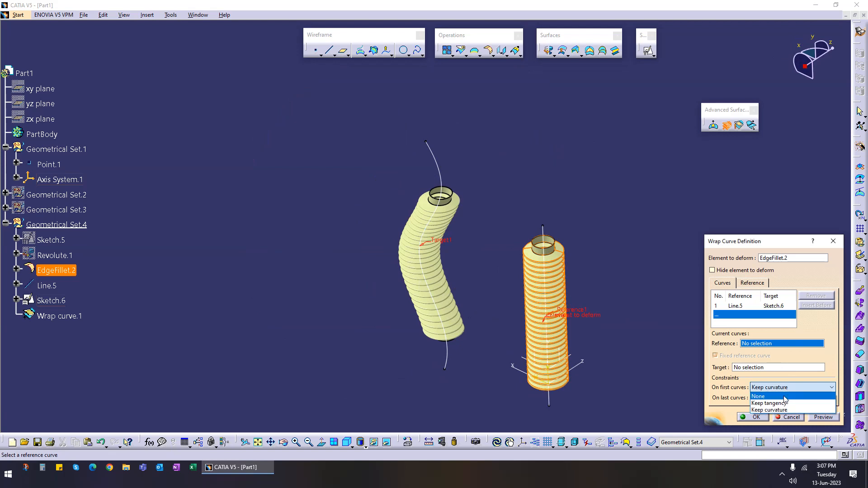
left_click(783, 397)
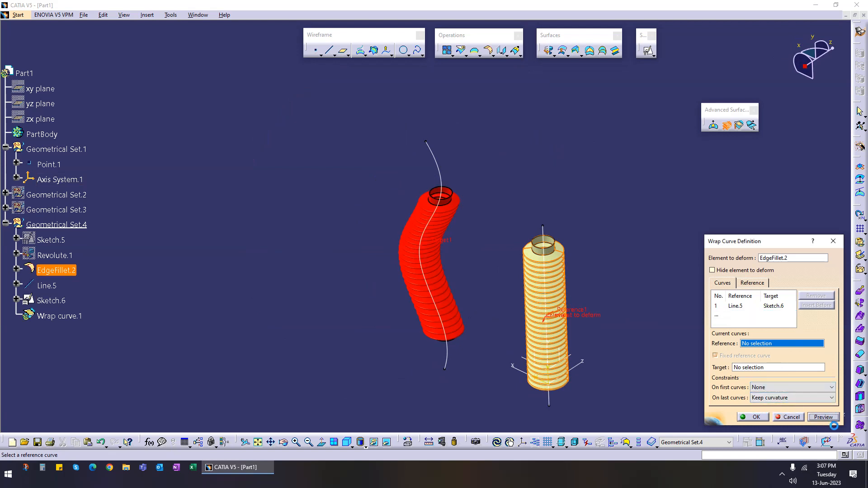
left_click(824, 398)
left_click(799, 407)
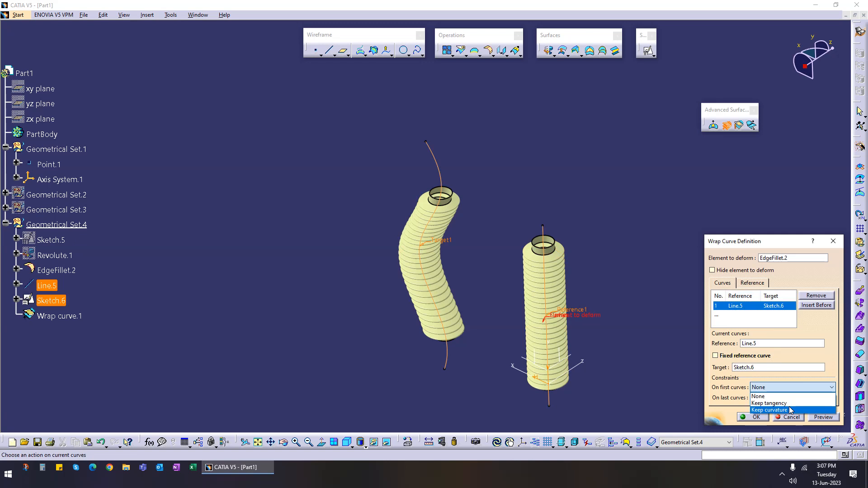
left_click(789, 410)
left_click(790, 398)
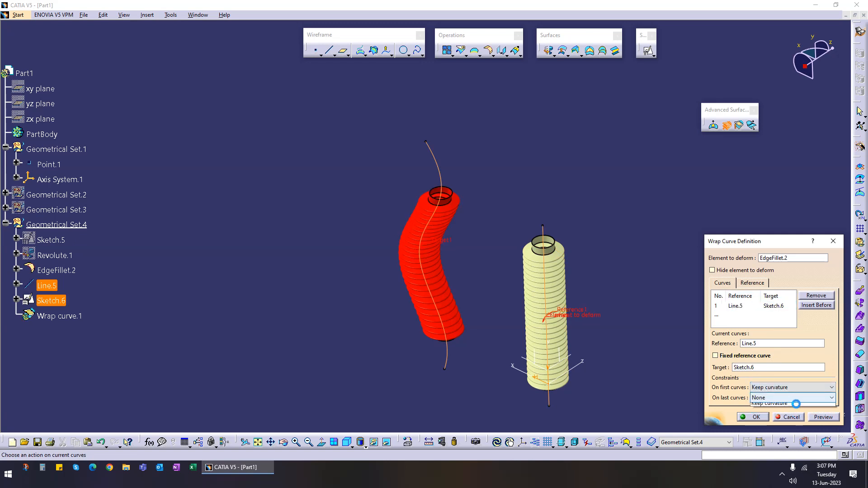
left_click(732, 307)
left_click(736, 308)
left_click(775, 397)
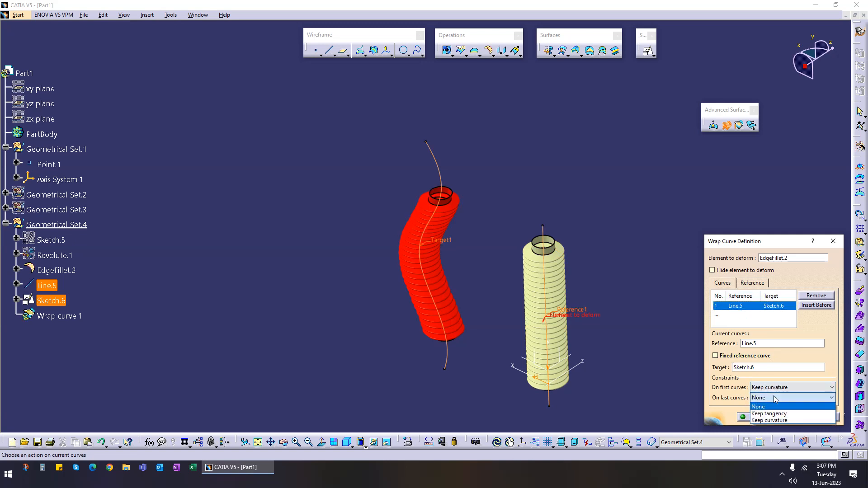
left_click(791, 421)
left_click(745, 319)
left_click(741, 307)
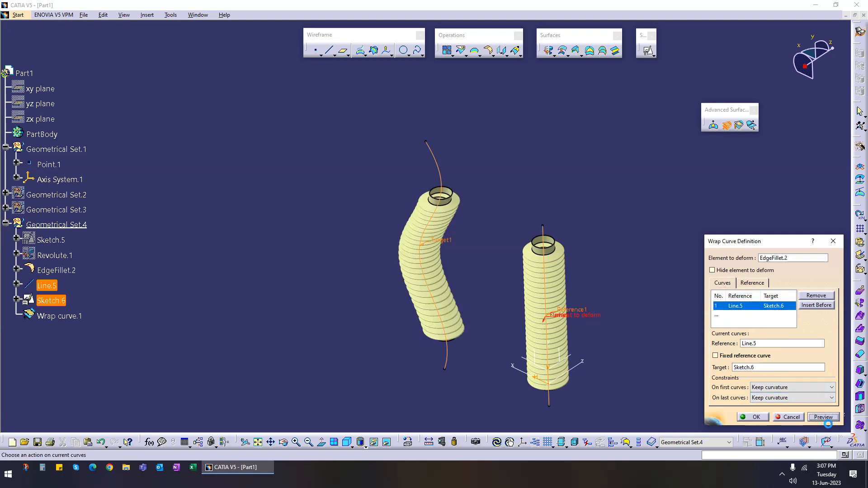
Step: Inspect the wrap's reference spine and direction options and cancel the Wrap Curve
middle_click_drag(514, 322, 615, 351)
left_click(755, 284)
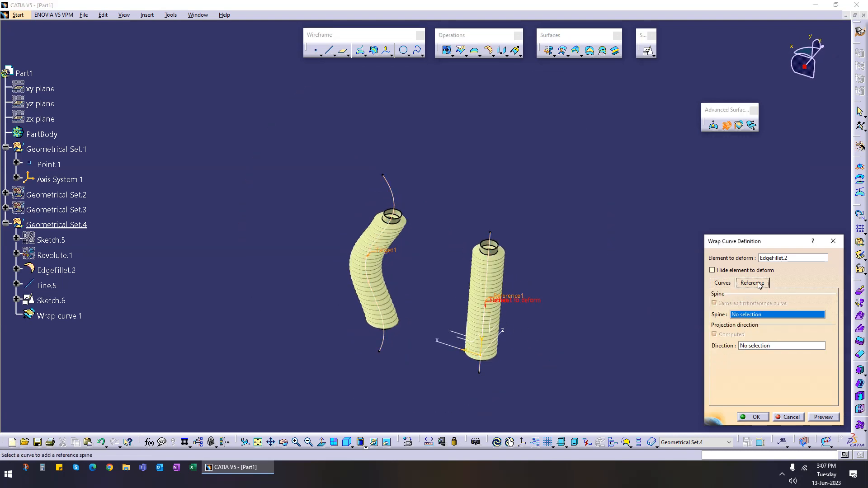
middle_click_drag(502, 328, 390, 347)
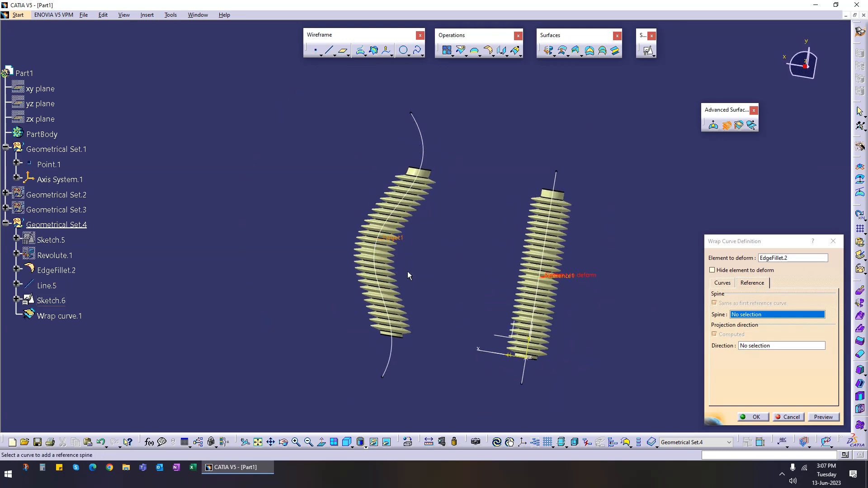
left_click(788, 415)
middle_click_drag(467, 277, 391, 242)
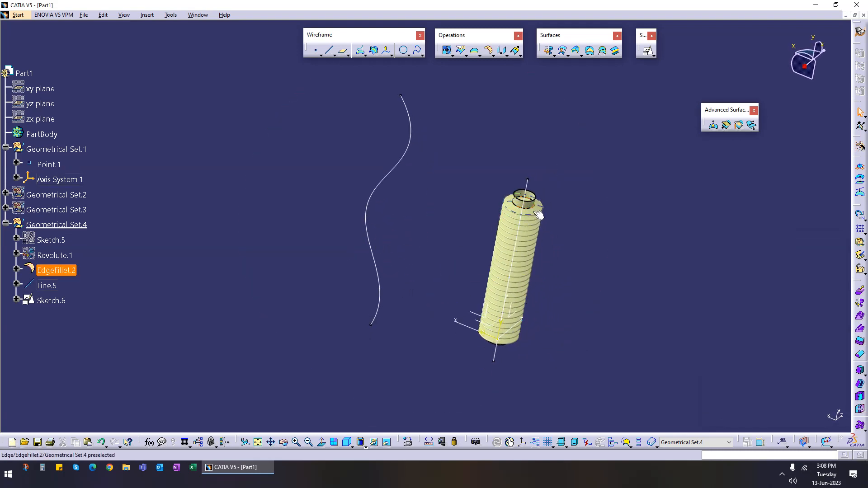
middle_click_drag(422, 242, 425, 122)
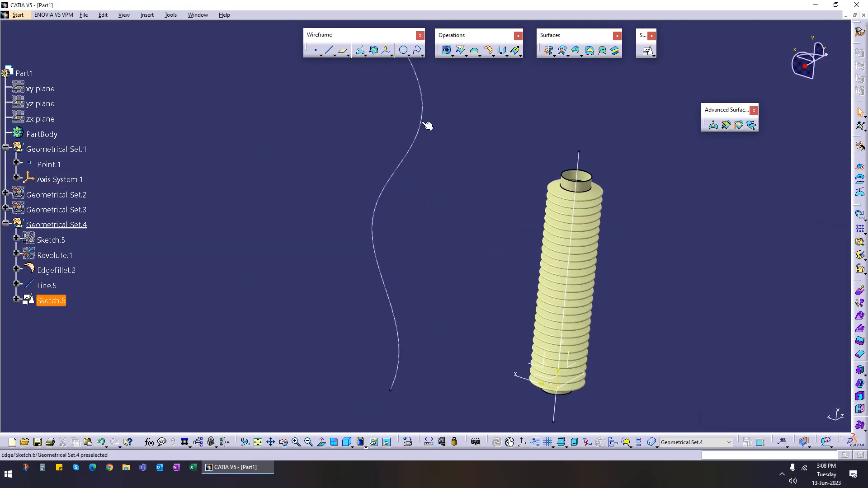
middle_click_drag(435, 274, 492, 271)
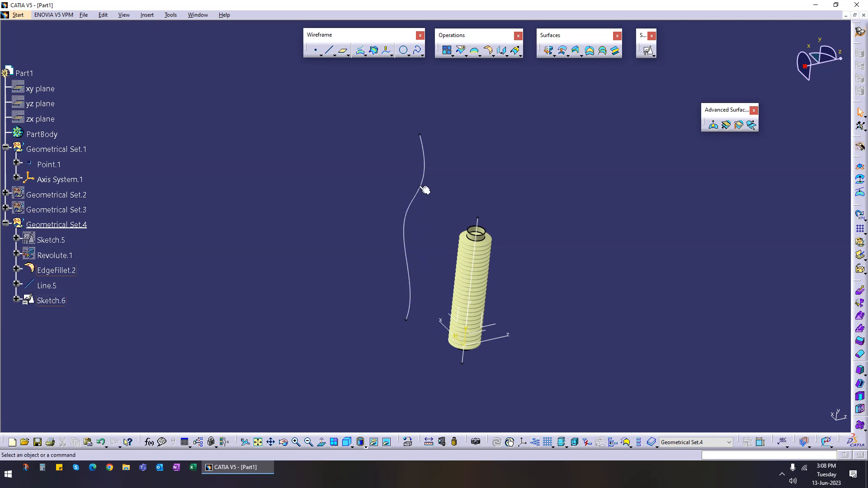
Step: Extrude the spline sketch along the axis system's Z axis to create a ribbon surface
left_click(555, 56)
left_click(424, 154)
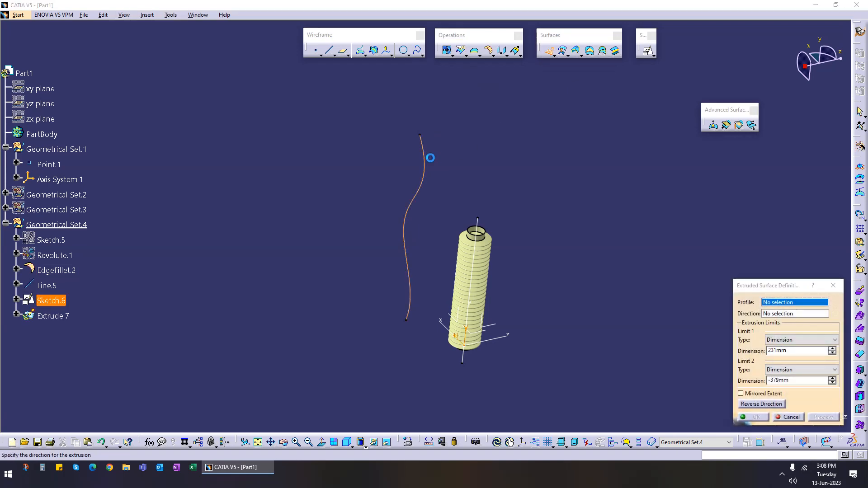
left_click(505, 337)
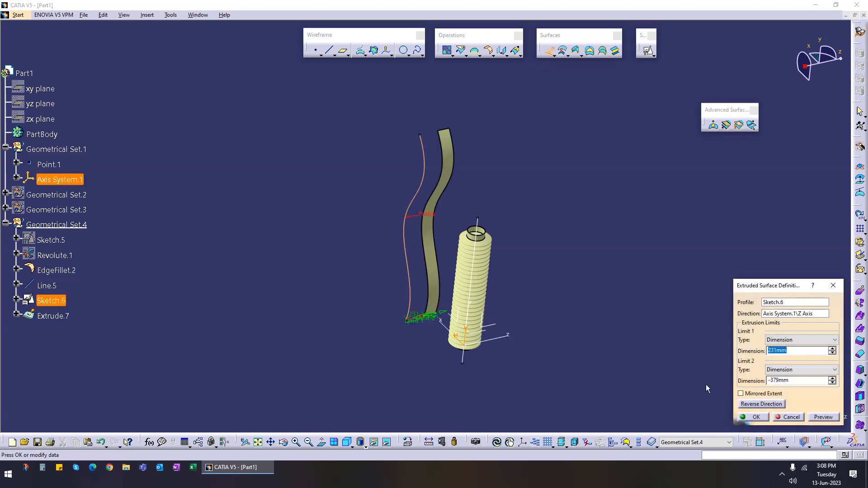
left_click(752, 417)
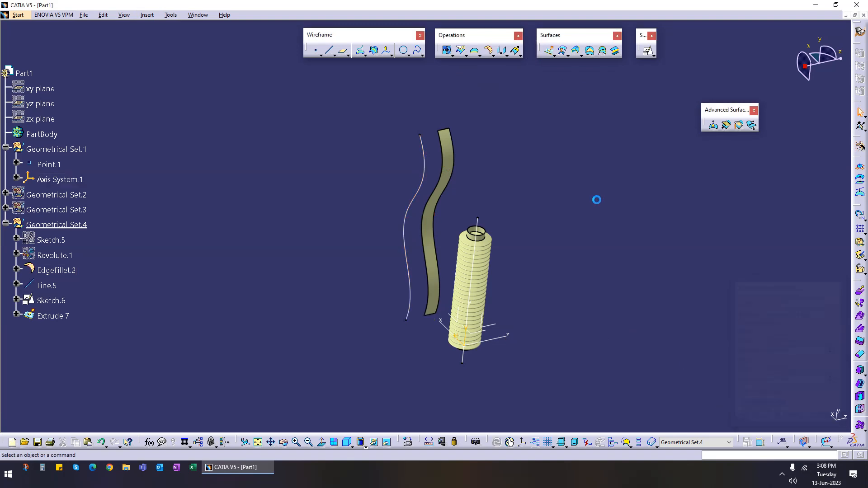
Step: Extrude the straight line along the axis system's Z axis to create a second ribbon surface
left_click(550, 55)
left_click(471, 280)
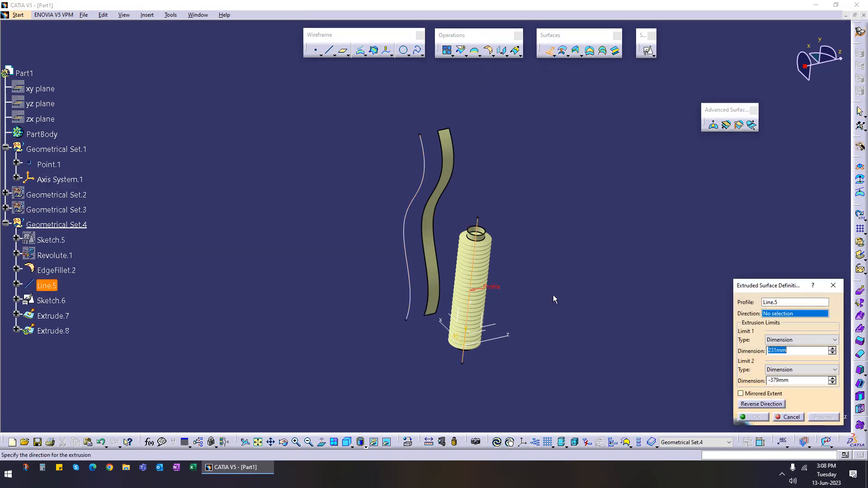
left_click(501, 343)
left_click(754, 416)
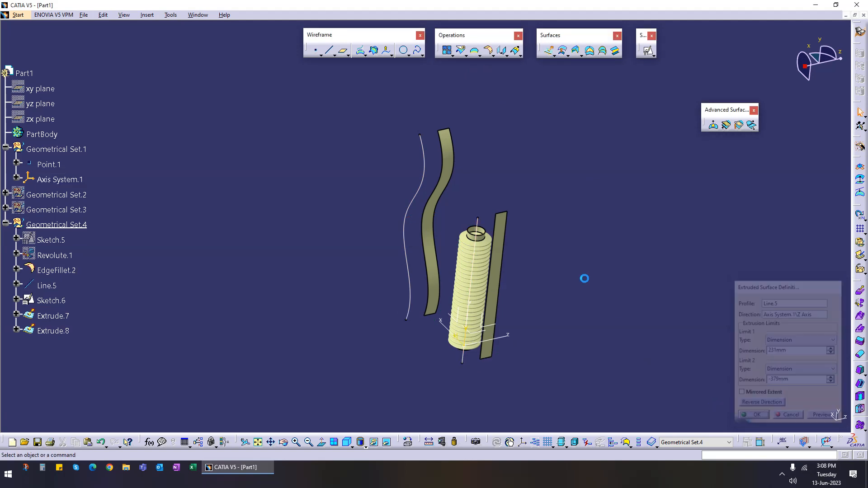
Step: Start a Wrap Surface deforming the filleted bellows from the straight-line ribbon (reference) onto the spline ribbon (target), and preview it
middle_click_drag(543, 181, 608, 166)
left_click(738, 125)
left_click(456, 310)
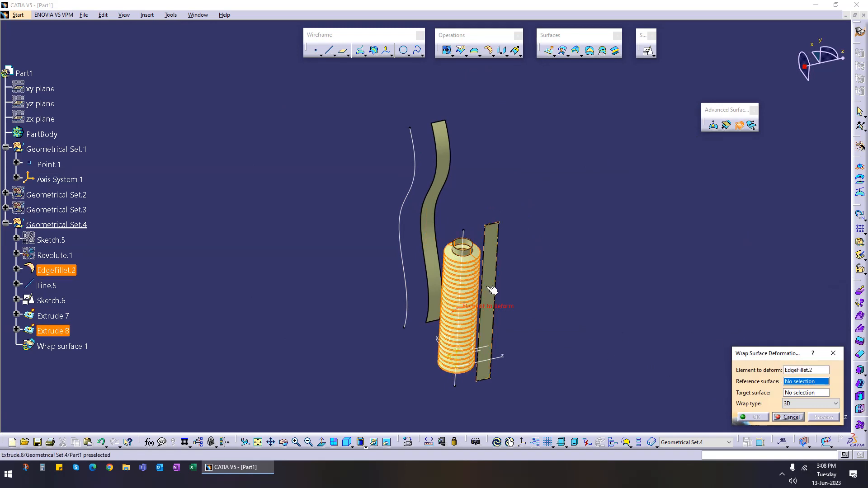
left_click(489, 302)
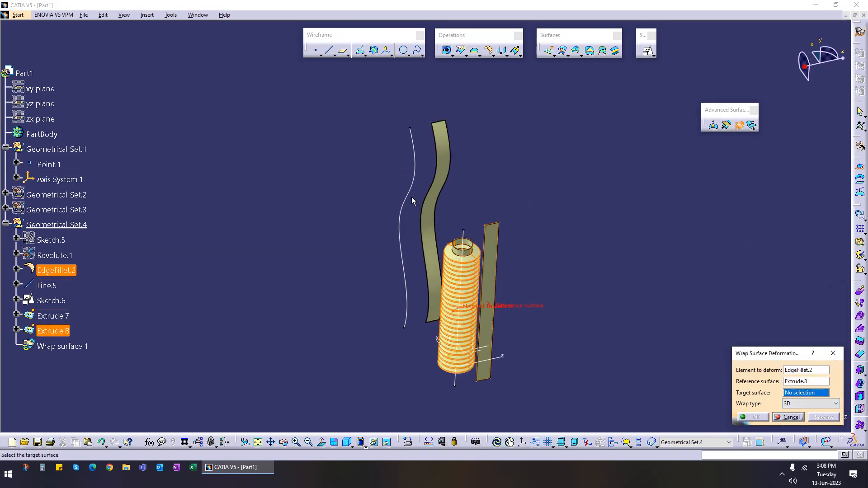
left_click(428, 186)
scroll(534, 296, "up", 2)
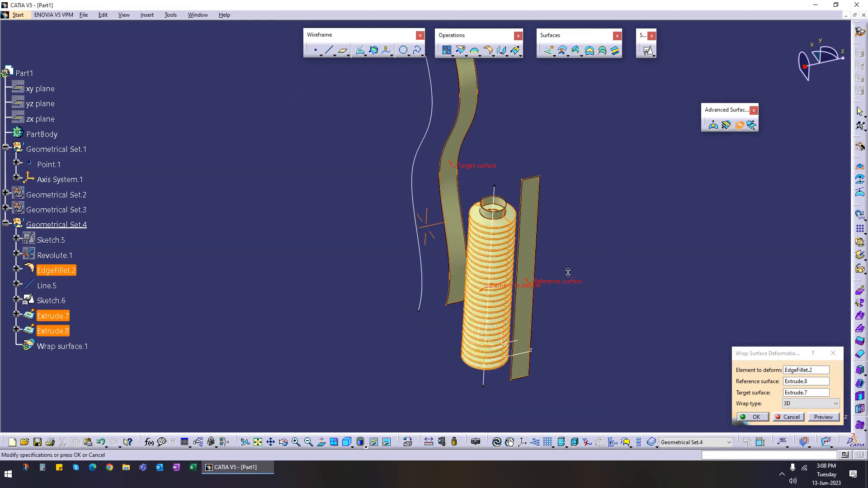
left_click(822, 403)
left_click(804, 409)
left_click(822, 418)
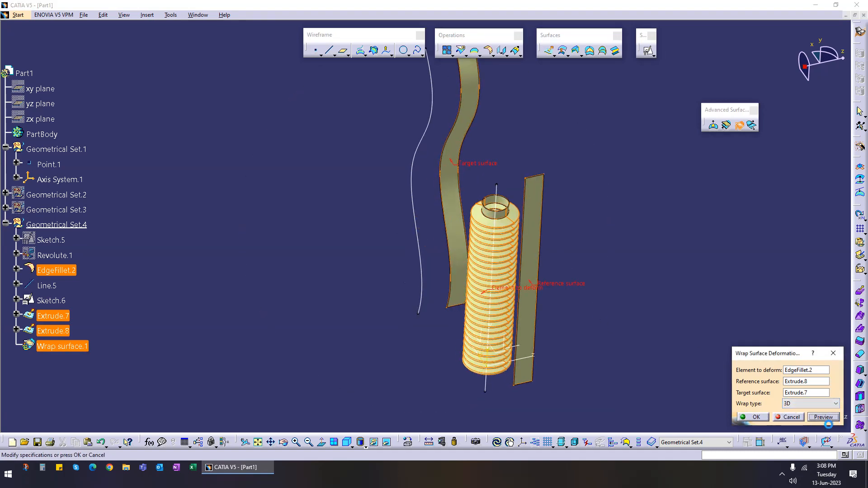
middle_click_drag(355, 319, 473, 223)
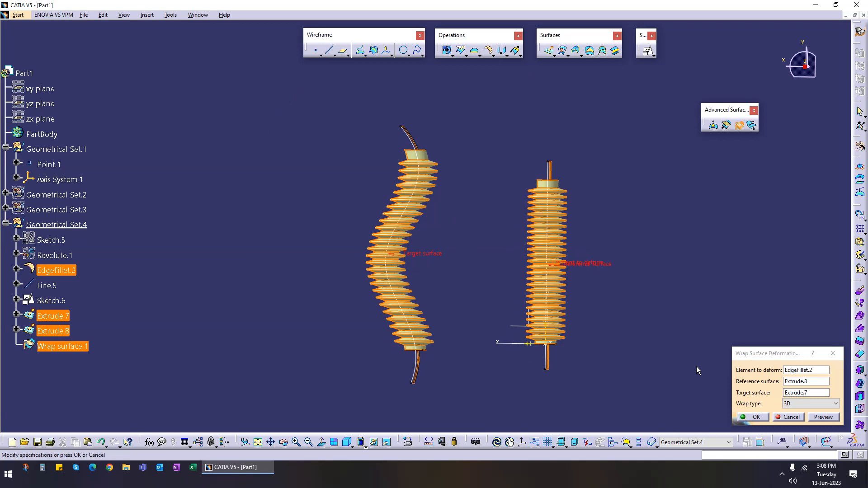
Step: Switch the wrap type to Normal and inspect the deformed bellows
left_click(801, 404)
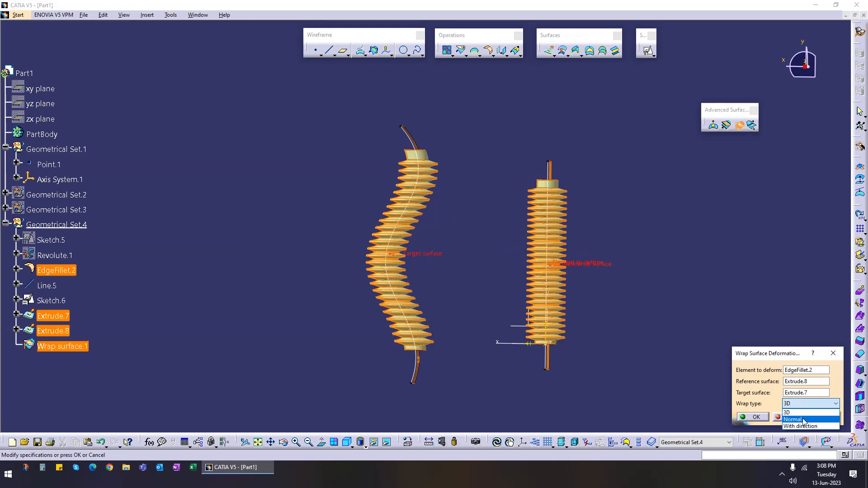
left_click(794, 419)
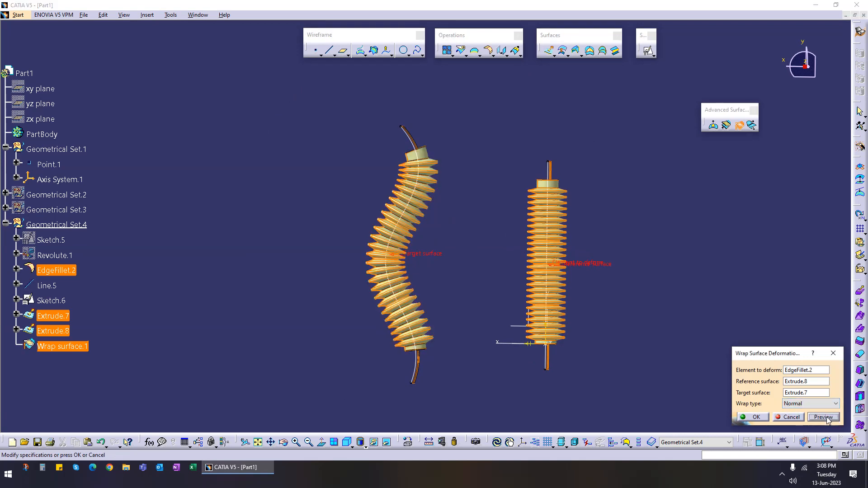
middle_click_drag(398, 289, 452, 329)
middle_click_drag(480, 145, 435, 300)
middle_click_drag(452, 222, 480, 318)
middle_click_drag(529, 149, 457, 149)
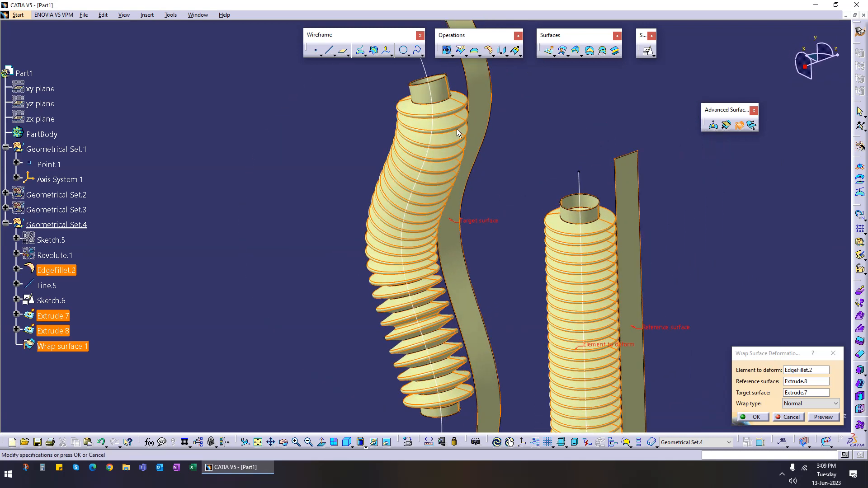
middle_click_drag(474, 271, 511, 190)
middle_click_drag(415, 270, 439, 294)
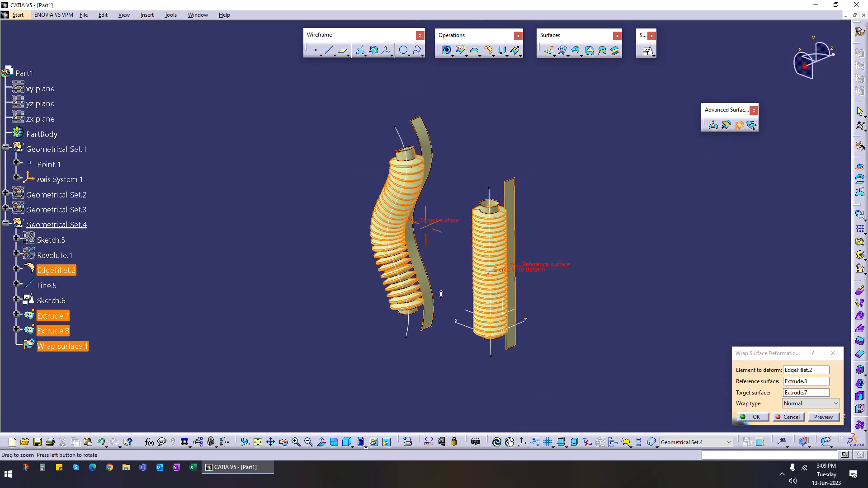
Step: Try the With direction wrap type, picking the Z axis and then the X axis as direction, and preview
left_click(800, 403)
left_click(804, 423)
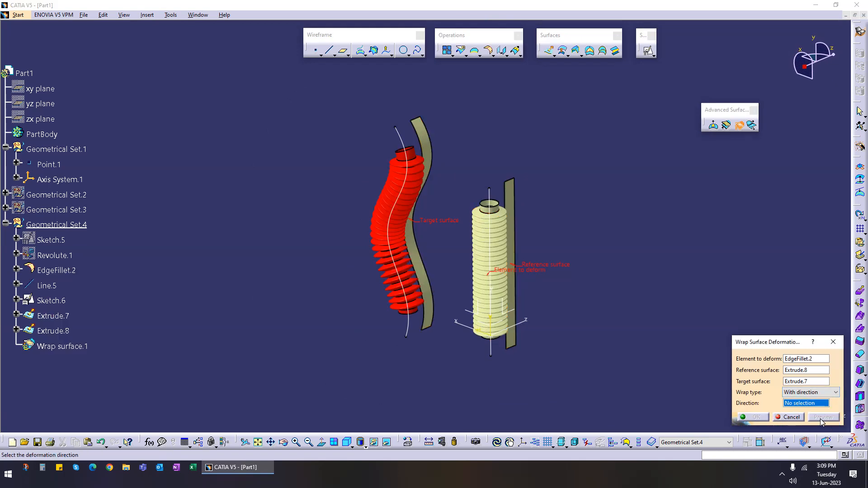
middle_click_drag(403, 331, 461, 352)
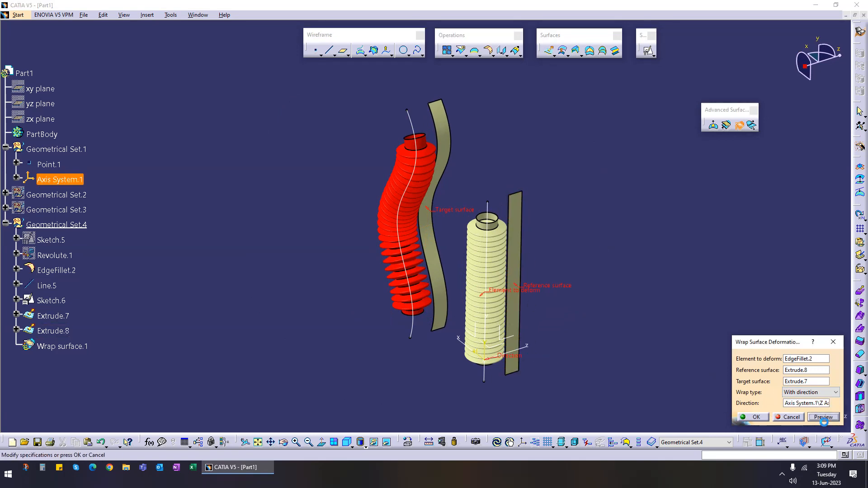
left_click(752, 417)
left_click(515, 261)
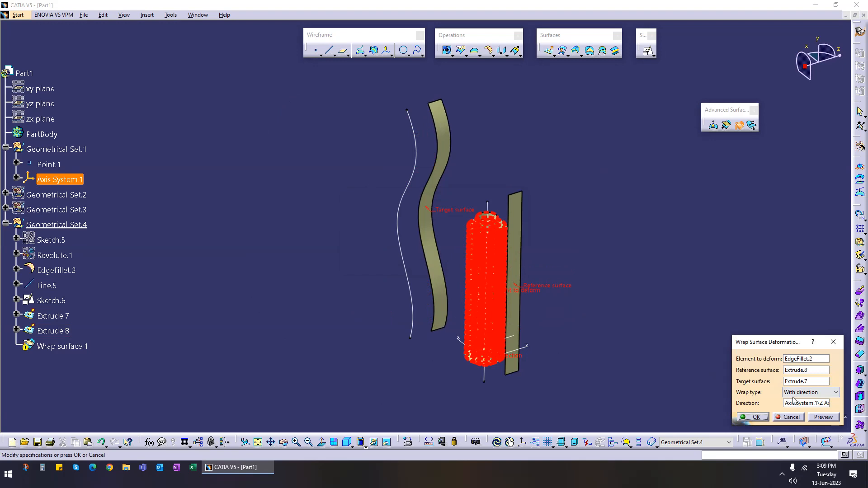
middle_click_drag(528, 332, 550, 326)
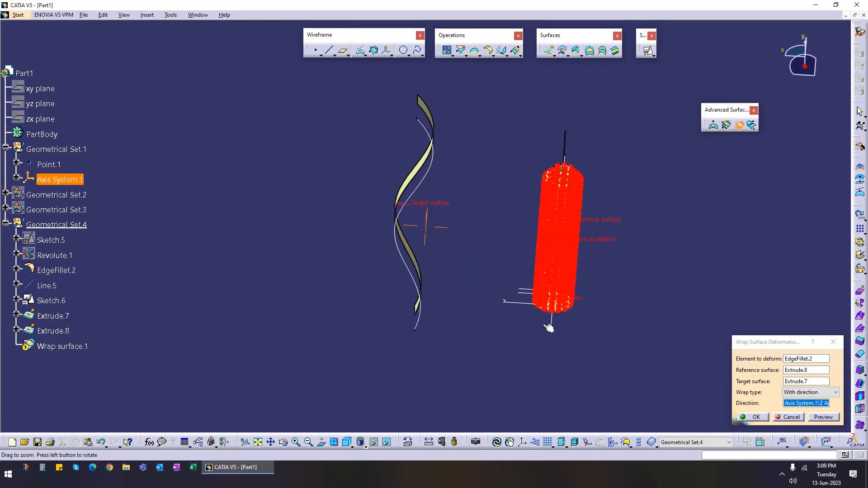
left_click(525, 304)
left_click(817, 418)
middle_click_drag(480, 258, 455, 226)
middle_click_drag(460, 289, 397, 203)
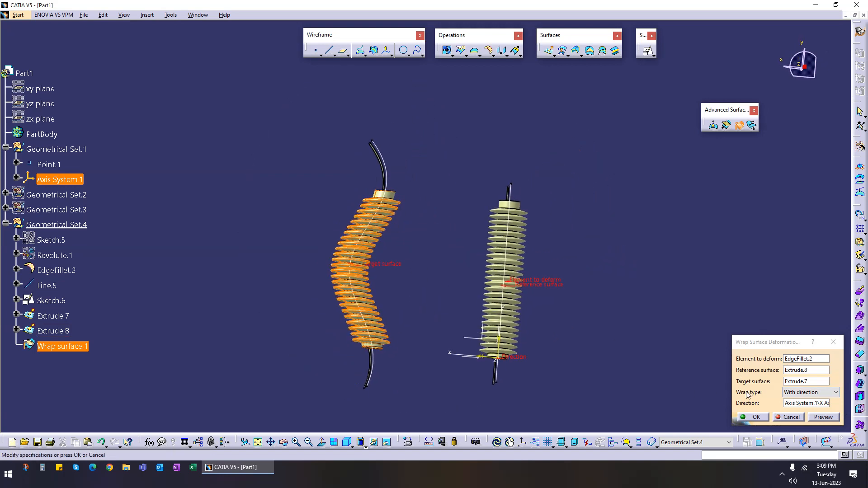
Step: Set the wrap type back to 3D and preview the result
left_click(819, 393)
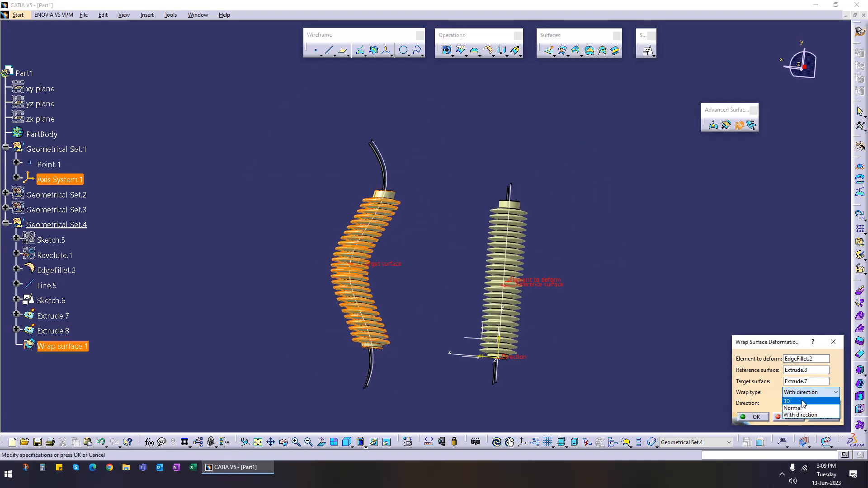
left_click(803, 401)
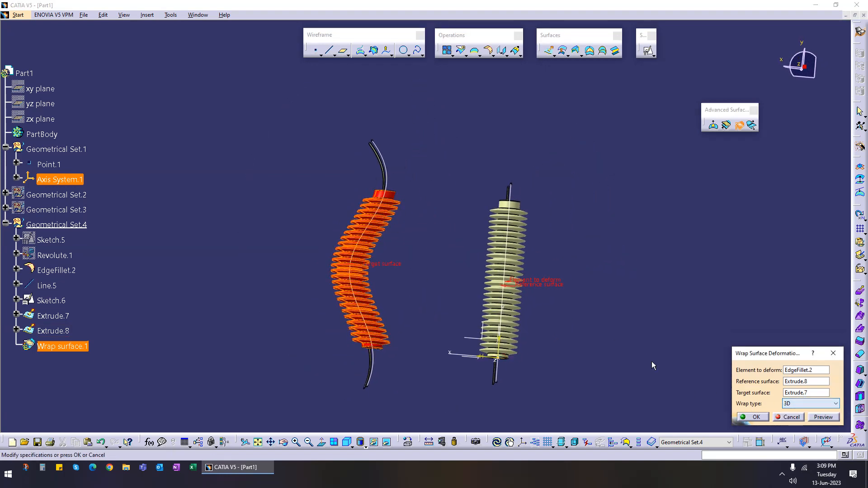
left_click(823, 417)
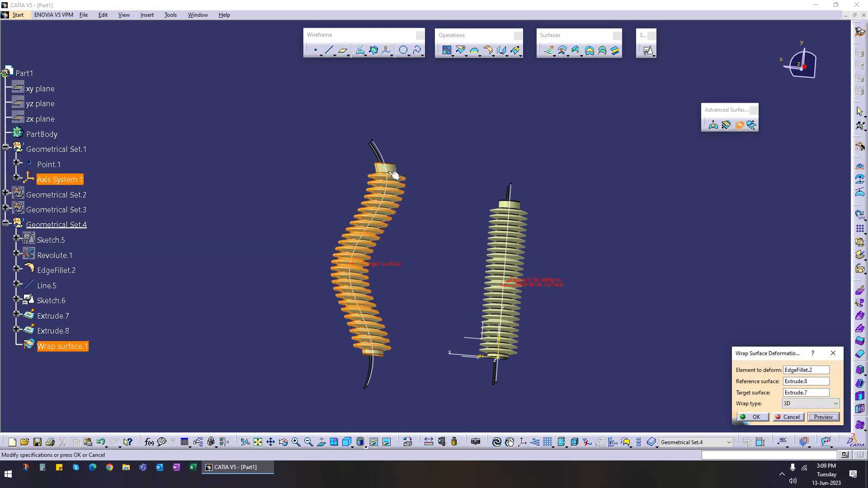
middle_click_drag(385, 260, 526, 280)
Step: Set the wrap type to Normal, preview, and confirm the Wrap Surface
left_click(809, 404)
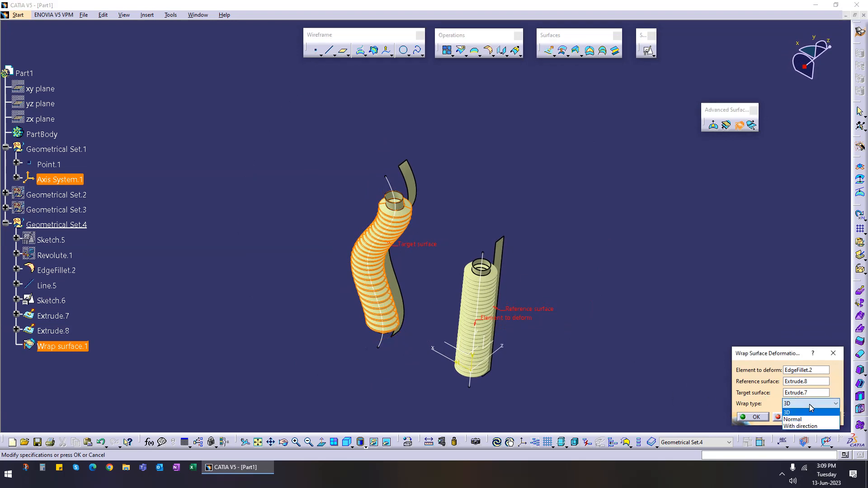
left_click(807, 420)
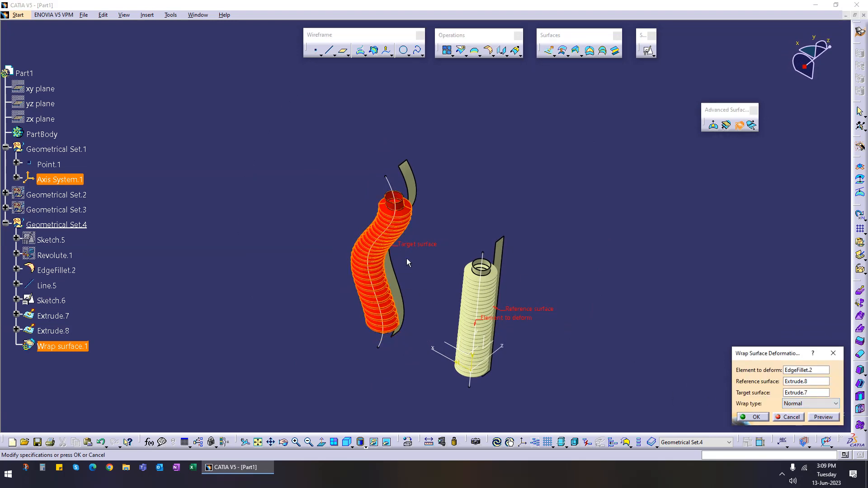
left_click(823, 416)
left_click(750, 417)
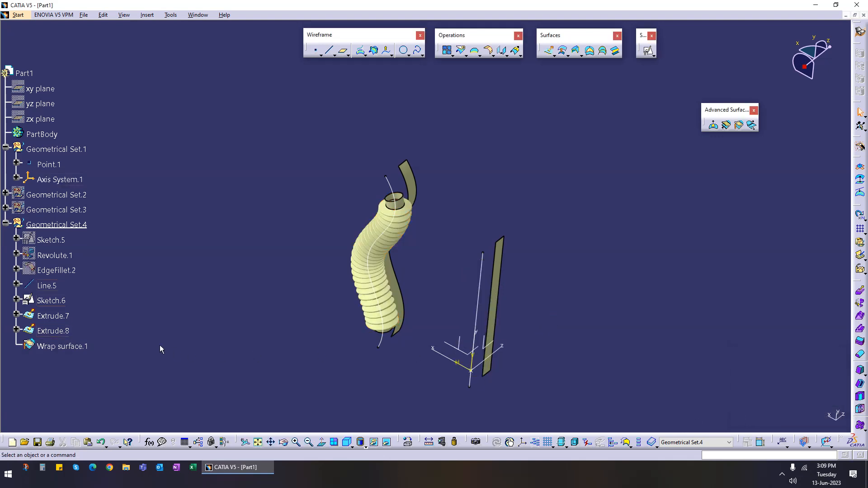
Step: Show the original filleted bellows EdgeFillet.2 alongside the wrapped surface
left_click(68, 271)
right_click(68, 271)
left_click(93, 298)
middle_click_drag(346, 349, 384, 275)
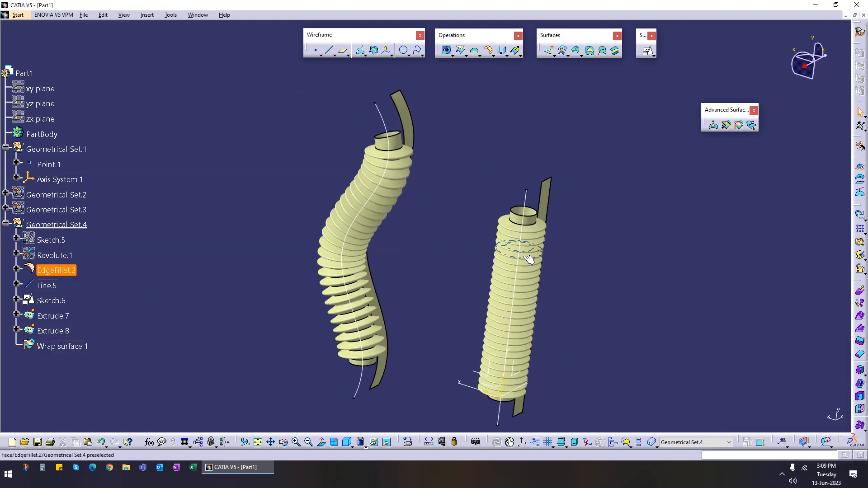